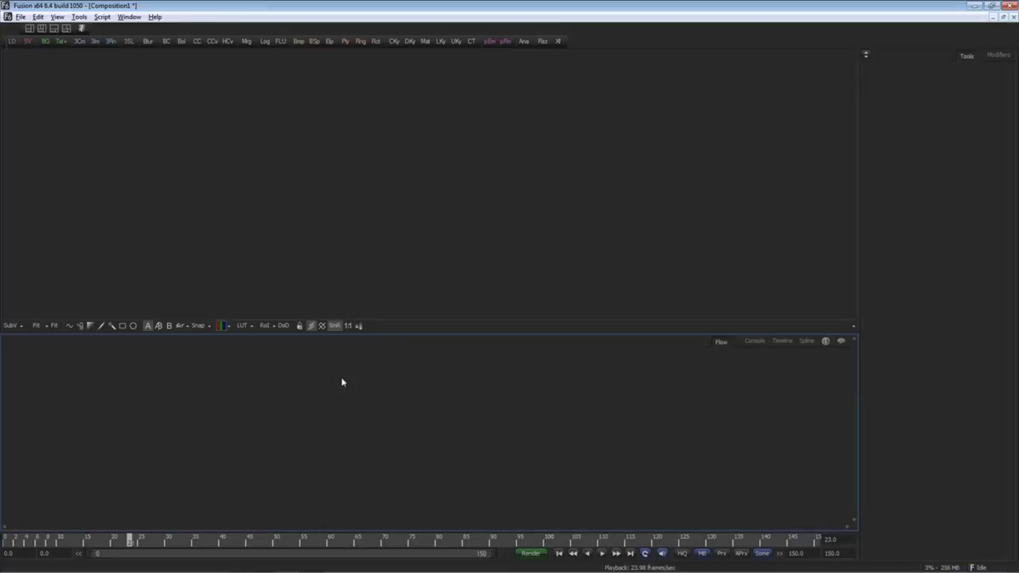
- Open the Bins library and browse the eyeon Connection templates and the Roadshow composition folders through Volume
{"action": "key", "text": "ctrl+b"}
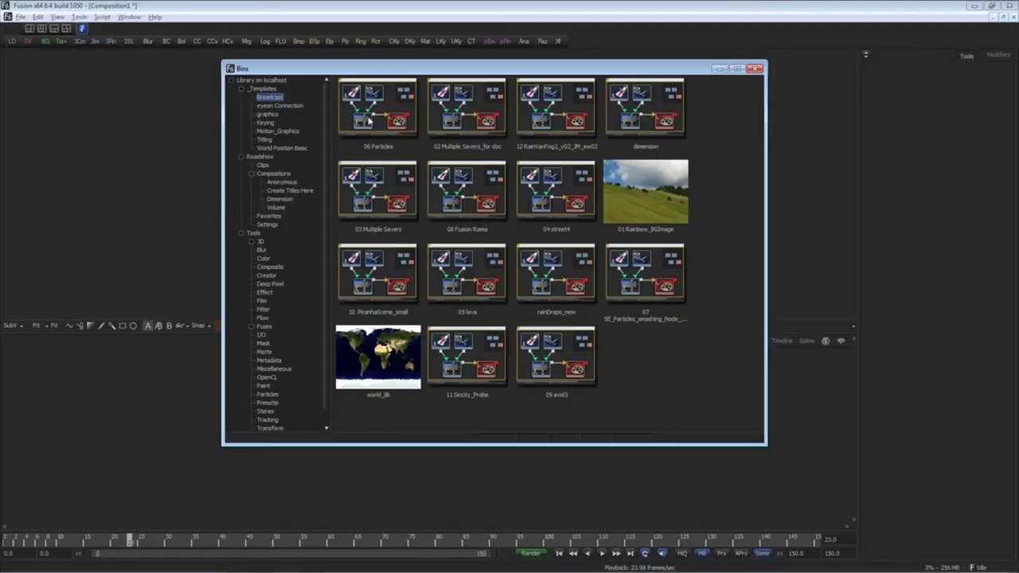
{"action": "left_click", "coordinate": [285, 106]}
{"action": "left_click", "coordinate": [273, 174]}
{"action": "left_click", "coordinate": [280, 183]}
{"action": "left_click", "coordinate": [284, 192]}
{"action": "left_click", "coordinate": [280, 199]}
{"action": "left_click", "coordinate": [278, 208]}
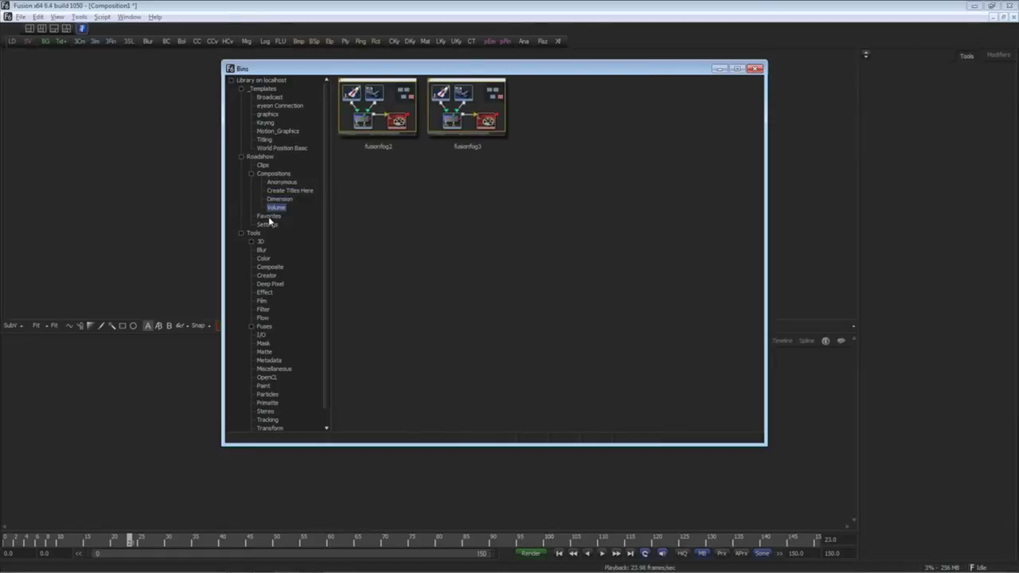
- Browse the library's tool categories from 3D through Blur, Color, Composite and Creator
{"action": "left_click", "coordinate": [261, 241]}
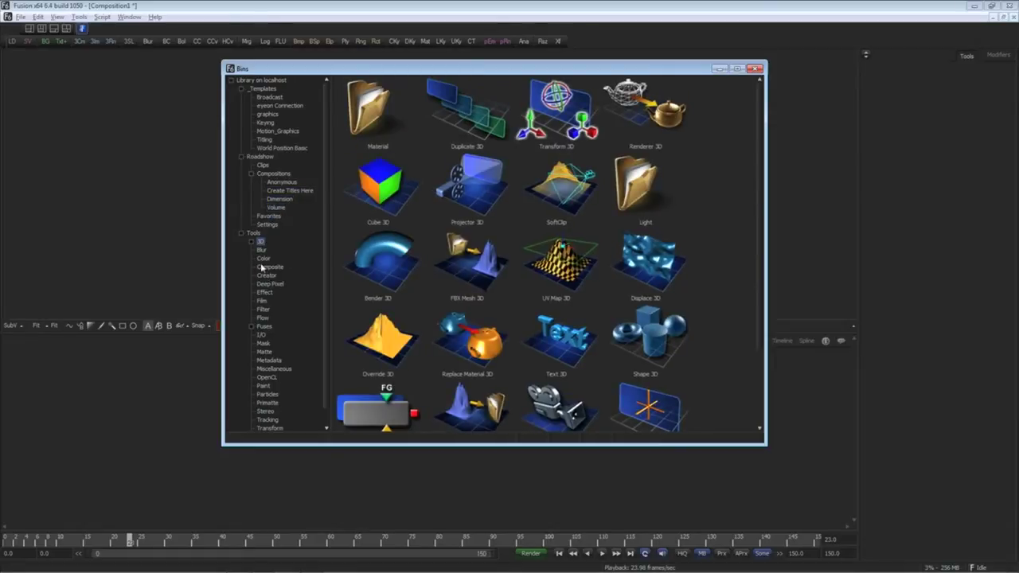
{"action": "left_click", "coordinate": [261, 251]}
{"action": "left_click", "coordinate": [263, 258]}
{"action": "left_click", "coordinate": [269, 267]}
{"action": "left_click", "coordinate": [266, 276]}
{"action": "left_click", "coordinate": [263, 259]}
{"action": "left_click", "coordinate": [261, 242]}
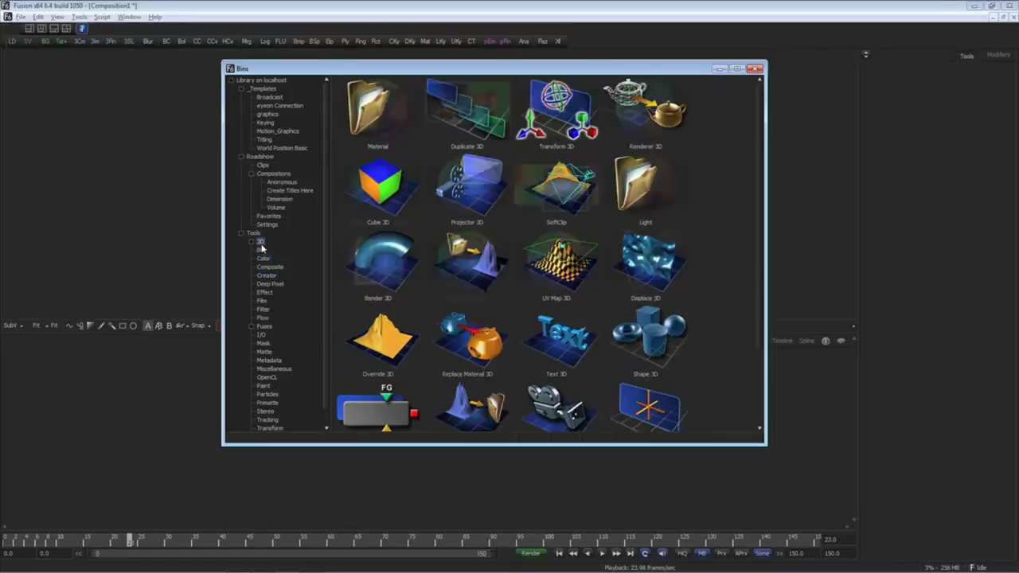
- Load 01 Rainbow_BGImage from the Broadcast templates into the flow and display it in the viewer
{"action": "left_click", "coordinate": [268, 98]}
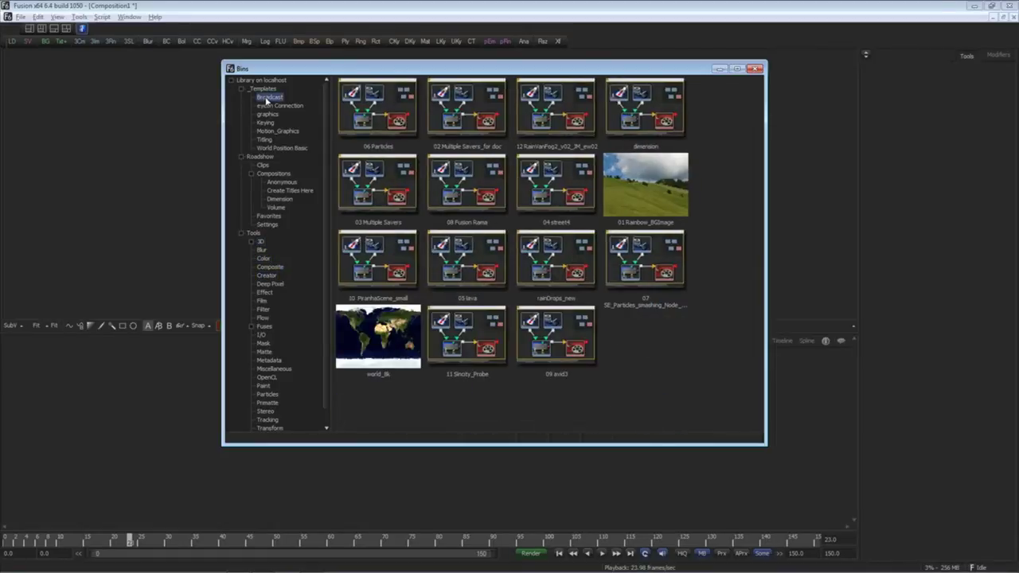
{"action": "left_click", "coordinate": [657, 178]}
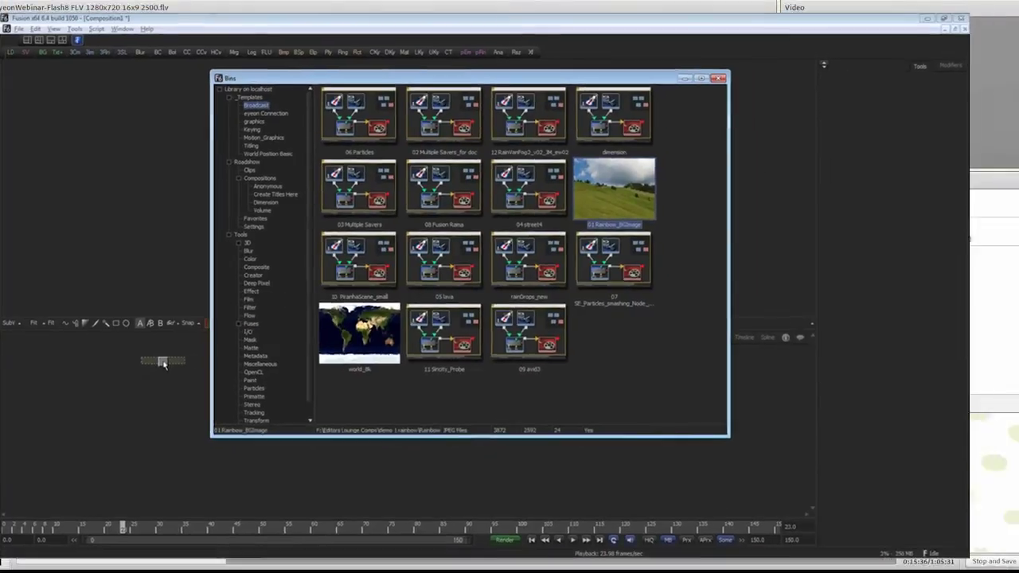
{"action": "left_click_drag", "start_coordinate": [163, 363], "coordinate": [214, 364]}
{"action": "left_click_drag", "start_coordinate": [230, 322], "coordinate": [248, 260]}
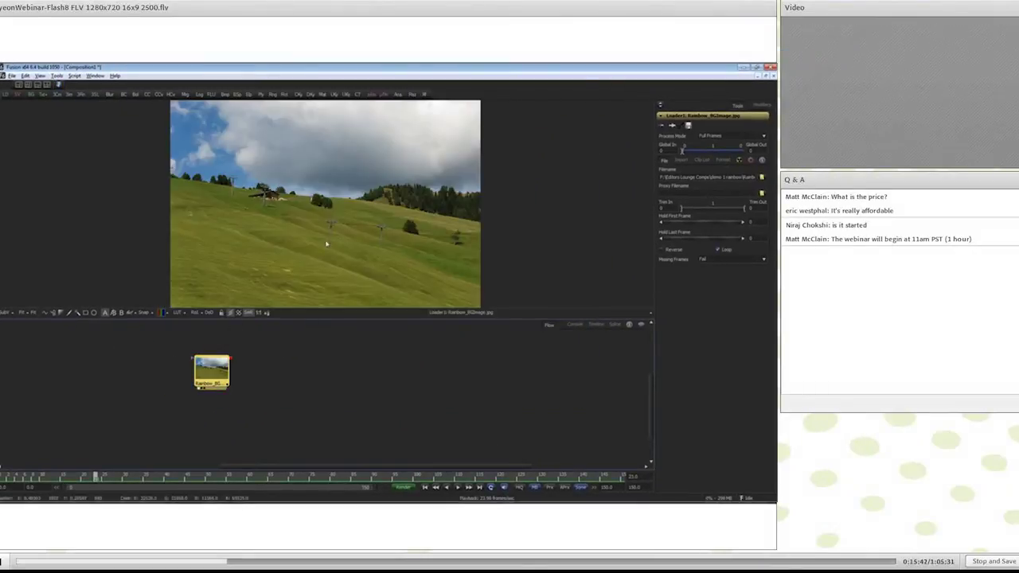
{"action": "scroll", "coordinate": [335, 215], "scroll_direction": "down", "scroll_amount": 2}
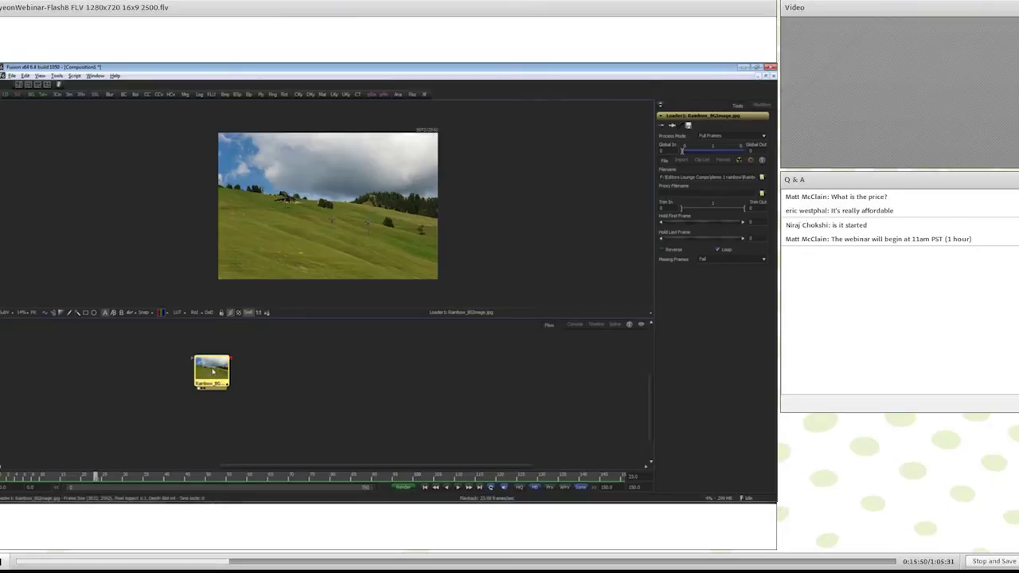
- Add a Background node below the rainbow image loader and display it in the viewer
{"action": "left_click_drag", "start_coordinate": [211, 372], "coordinate": [214, 357]}
{"action": "left_click_drag", "start_coordinate": [37, 95], "coordinate": [512, 168]}
{"action": "scroll", "coordinate": [385, 200], "scroll_direction": "up", "scroll_amount": 4}
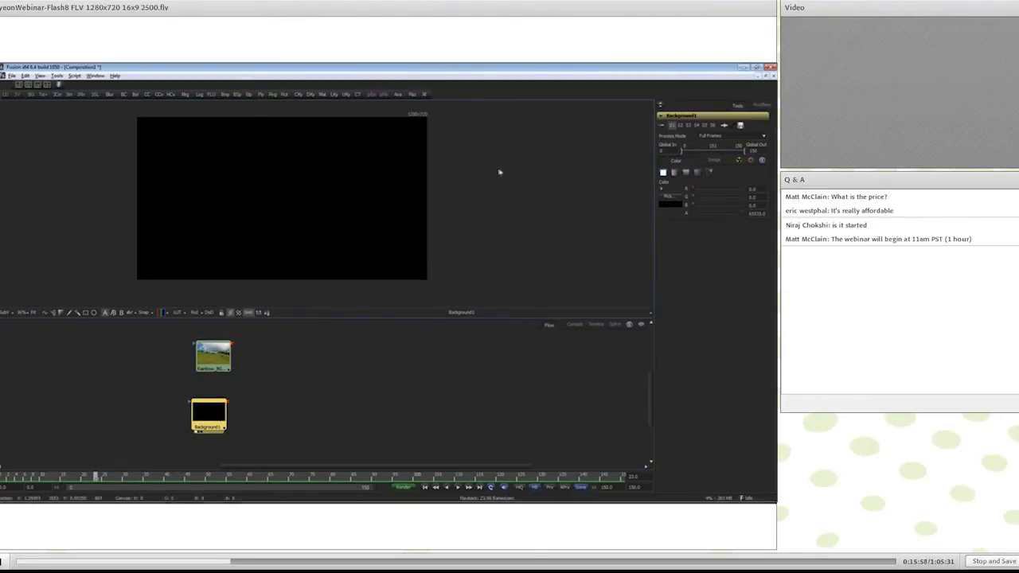
- Merge the rainbow image over the Background node and display the Merge result in the viewer
{"action": "left_click_drag", "start_coordinate": [212, 413], "coordinate": [220, 417]}
{"action": "left_click_drag", "start_coordinate": [234, 345], "coordinate": [333, 388]}
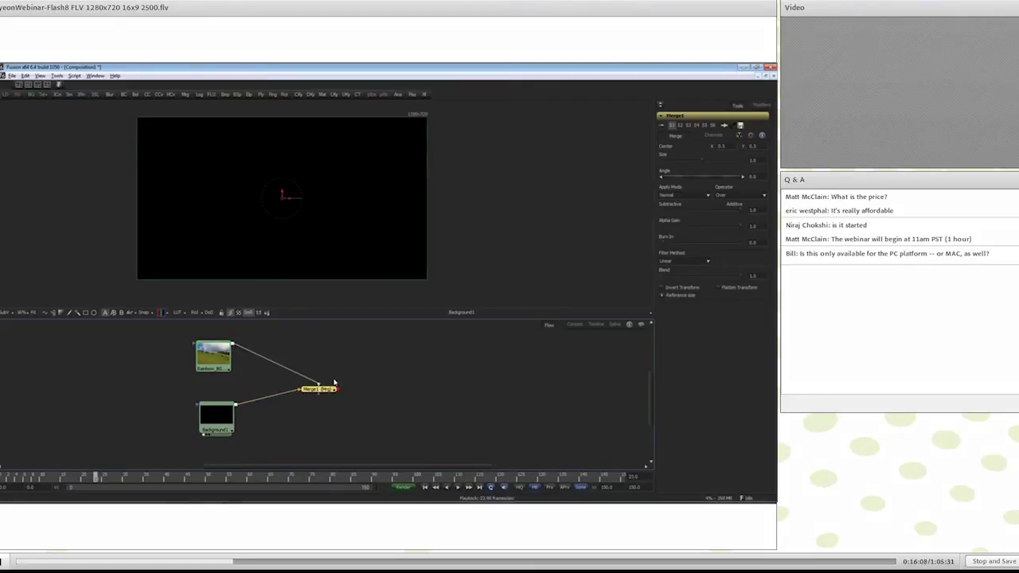
{"action": "left_click", "coordinate": [324, 389]}
{"action": "left_click_drag", "start_coordinate": [324, 390], "coordinate": [313, 235]}
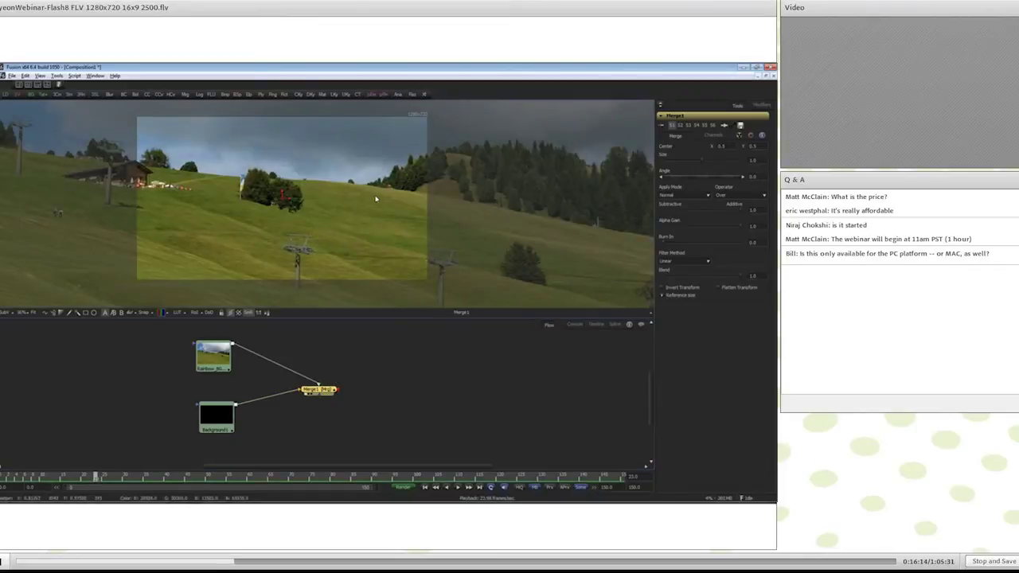
{"action": "scroll", "coordinate": [376, 198], "scroll_direction": "down", "scroll_amount": 4}
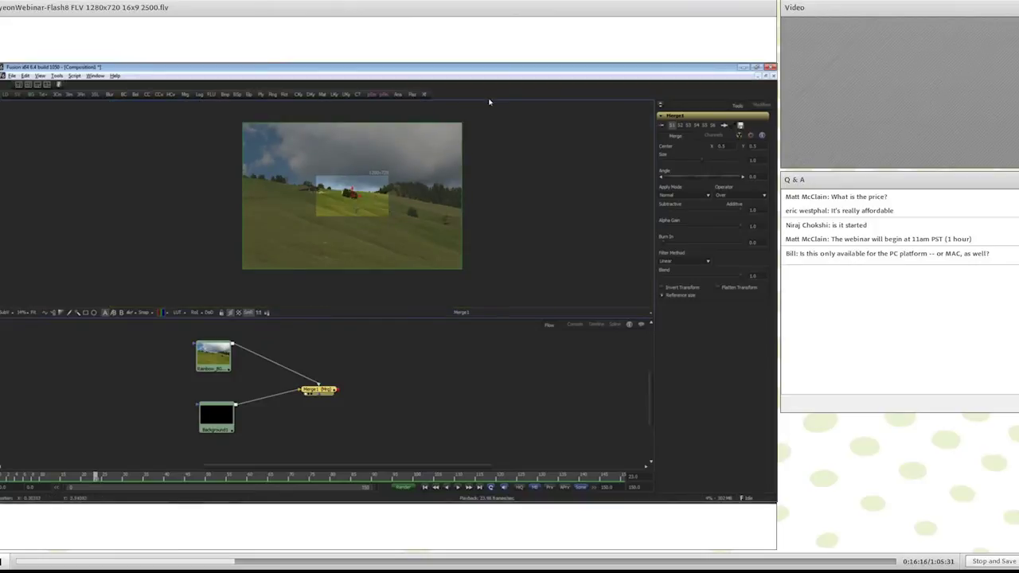
- Try scaling the merged image down and back up, and rotate it by about 8 degrees
{"action": "left_click_drag", "start_coordinate": [463, 125], "coordinate": [397, 186]}
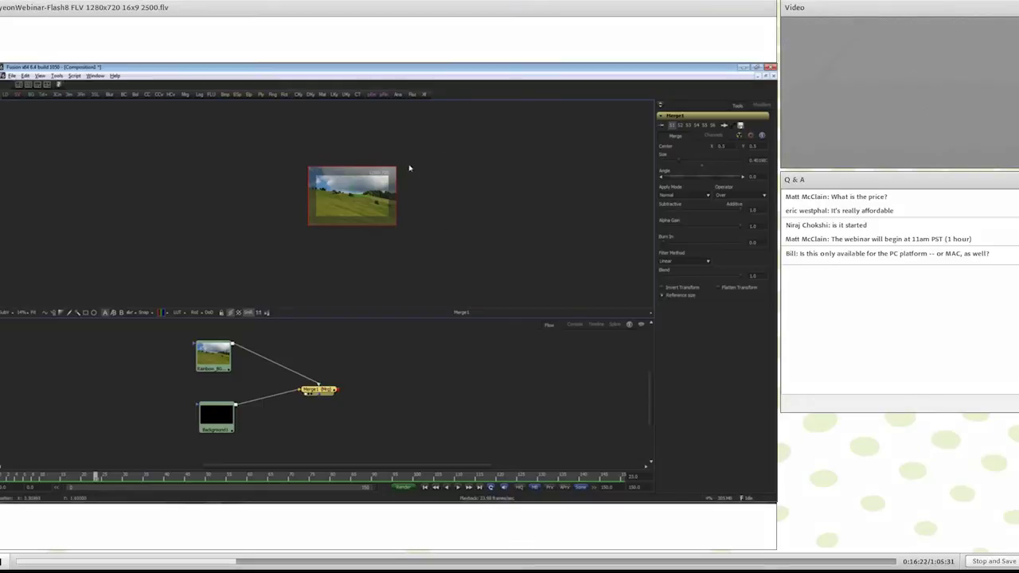
{"action": "left_click_drag", "start_coordinate": [397, 170], "coordinate": [469, 133]}
{"action": "mouse_move", "coordinate": [373, 190]}
{"action": "left_mouse_down"}
{"action": "mouse_move", "coordinate": [373, 202]}
{"action": "mouse_move", "coordinate": [370, 186]}
{"action": "left_mouse_up"}
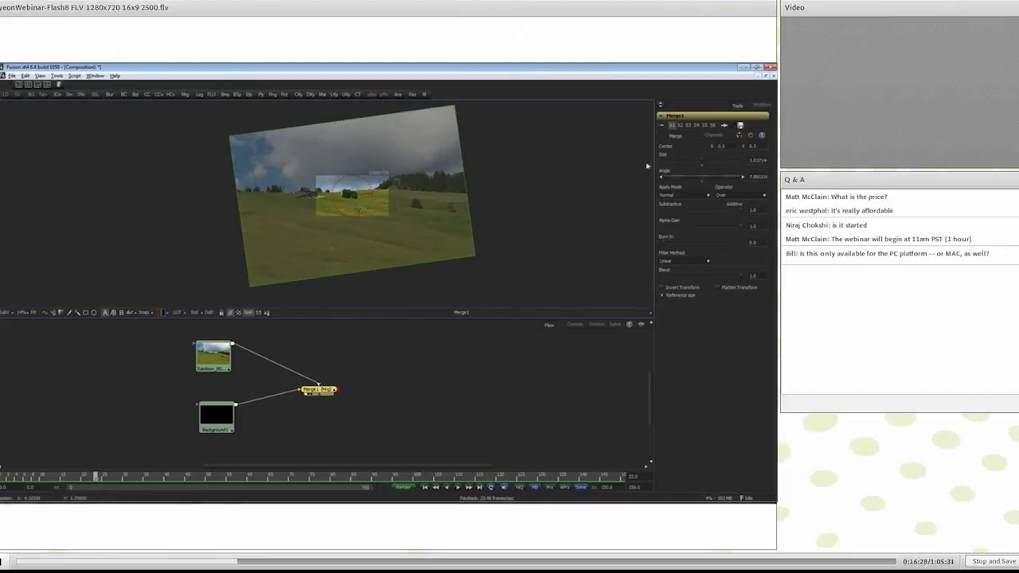
- Reduce the Merge size to about 0.94, reset its angle to 0 and keep the Normal apply mode
{"action": "left_click_drag", "start_coordinate": [654, 165], "coordinate": [624, 166]}
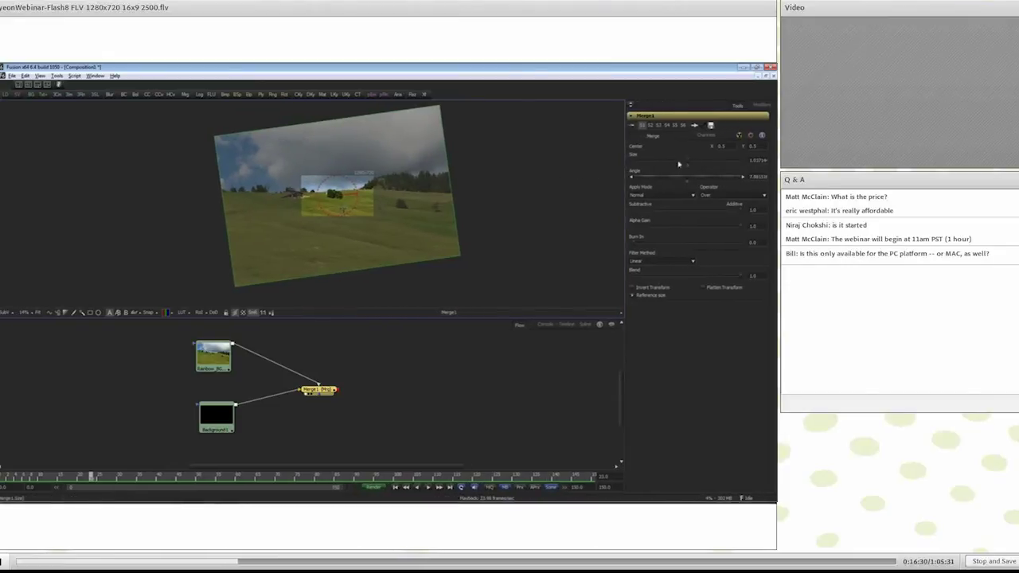
{"action": "left_click_drag", "start_coordinate": [687, 163], "coordinate": [687, 164]}
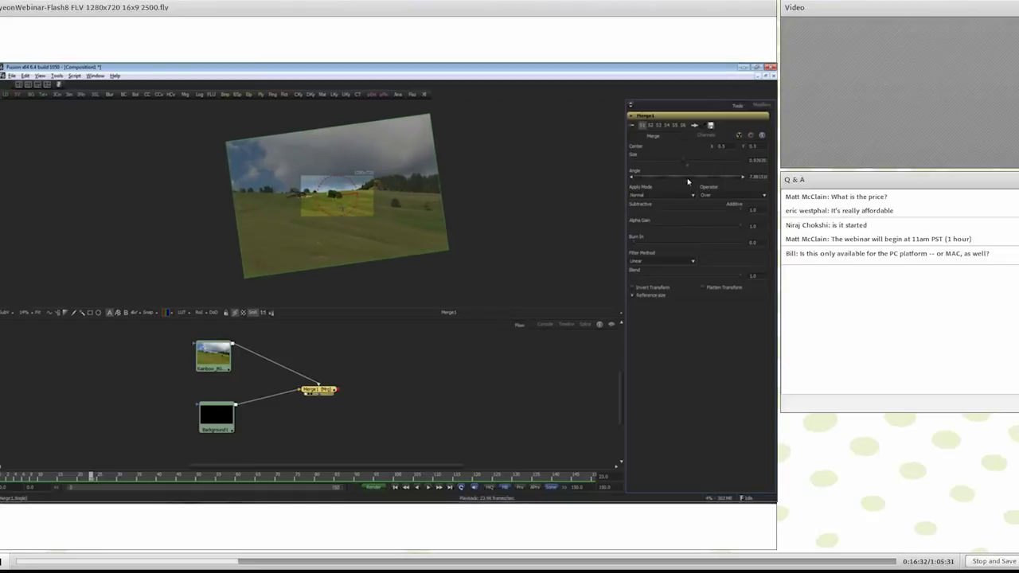
{"action": "double_click", "coordinate": [688, 184]}
{"action": "left_click", "coordinate": [681, 195]}
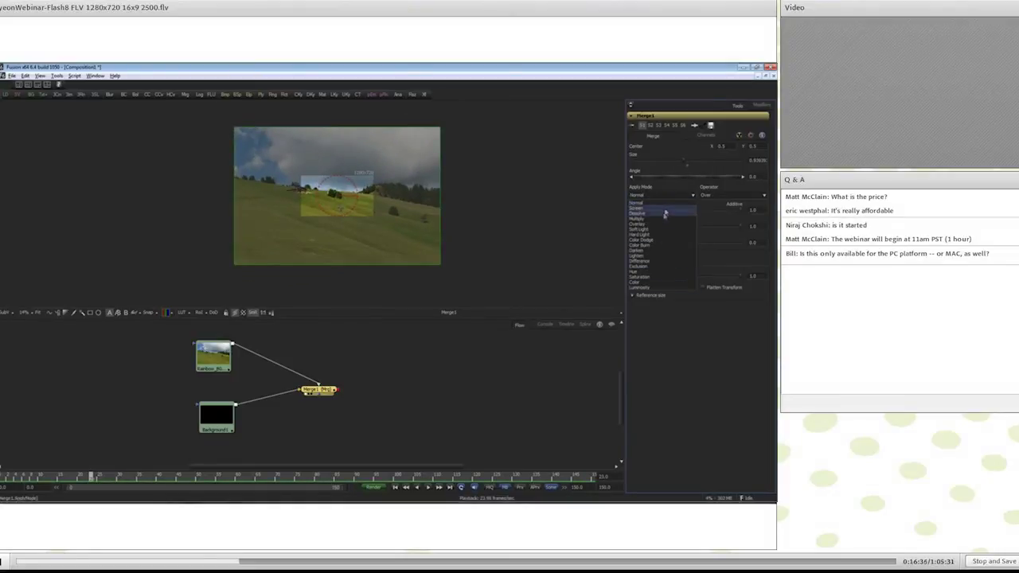
{"action": "left_click", "coordinate": [423, 346]}
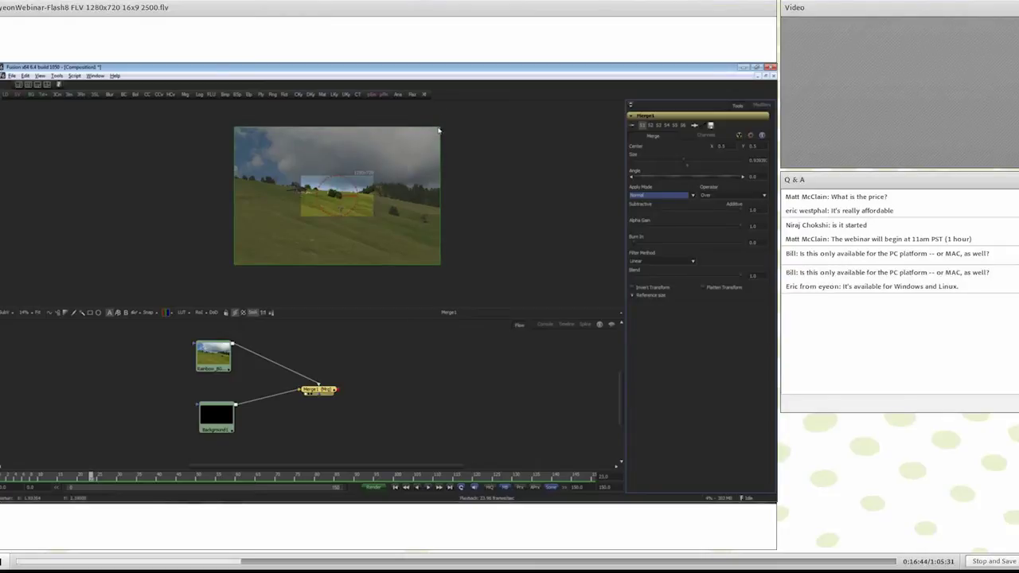
- Animate the Merge size from about 0.36 at frame 23 to about 0.96 at frame 150
{"action": "left_click_drag", "start_coordinate": [442, 136], "coordinate": [378, 173]}
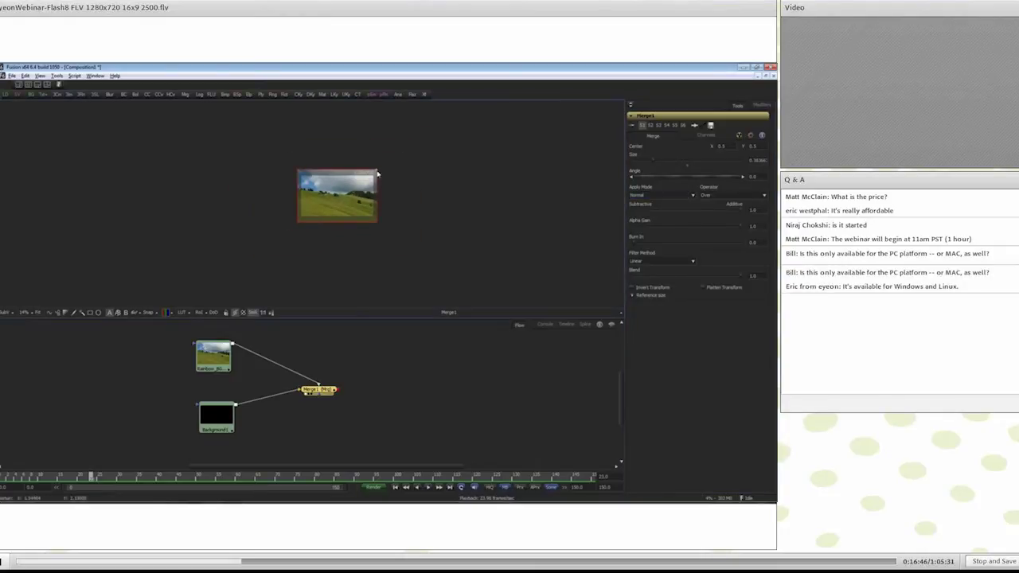
{"action": "right_click", "coordinate": [654, 164]}
{"action": "left_click", "coordinate": [668, 169]}
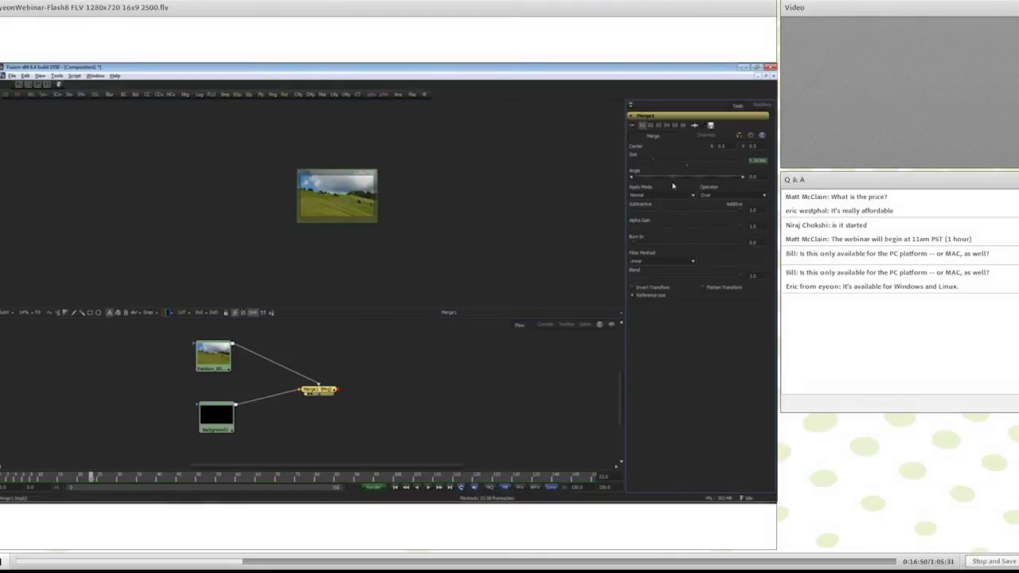
{"action": "left_click_drag", "start_coordinate": [549, 476], "coordinate": [600, 476]}
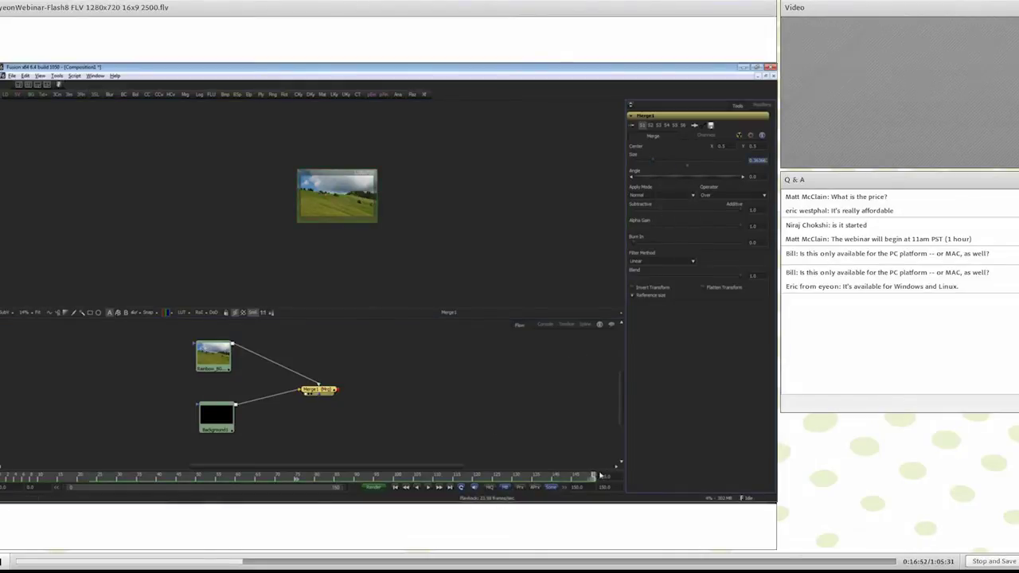
{"action": "left_click_drag", "start_coordinate": [653, 162], "coordinate": [685, 161]}
{"action": "left_click", "coordinate": [471, 375]}
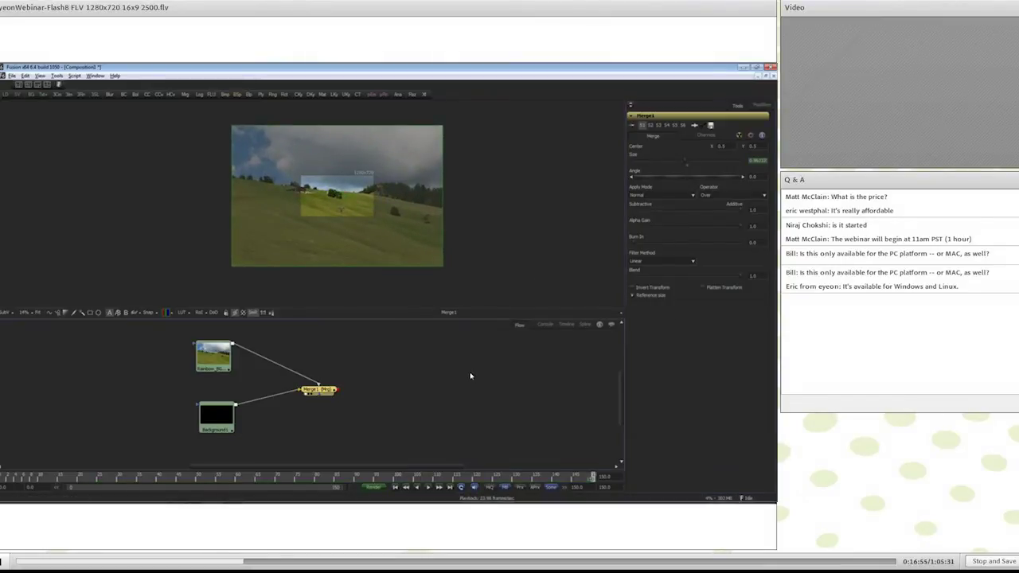
- Play the animation from frame 0 with the view fitted, and move the first Merge1 size keyframe to frame 0 in the timeline
{"action": "key", "text": "ctrl+f"}
{"action": "left_click", "coordinate": [5, 478]}
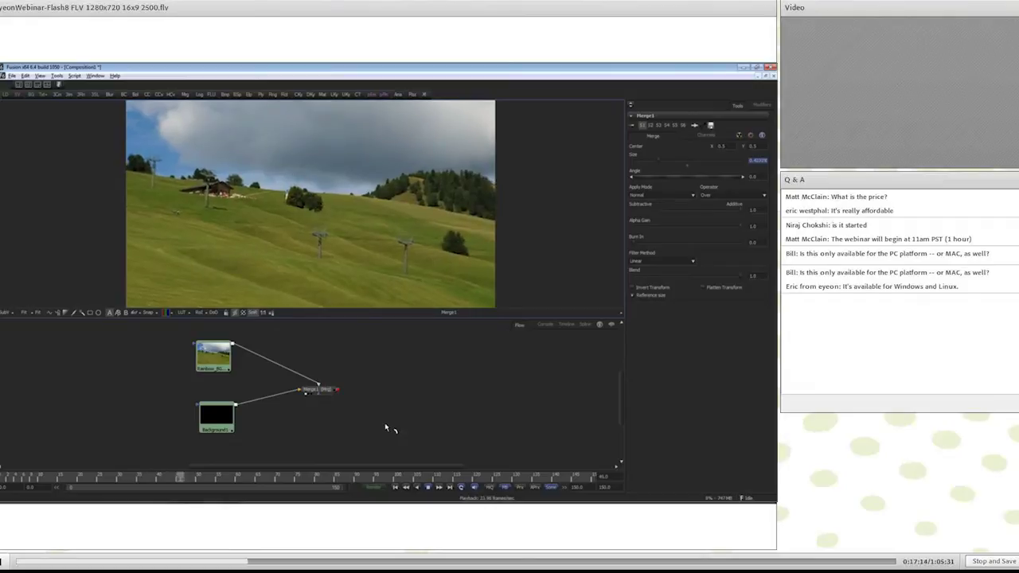
{"action": "left_click", "coordinate": [569, 325]}
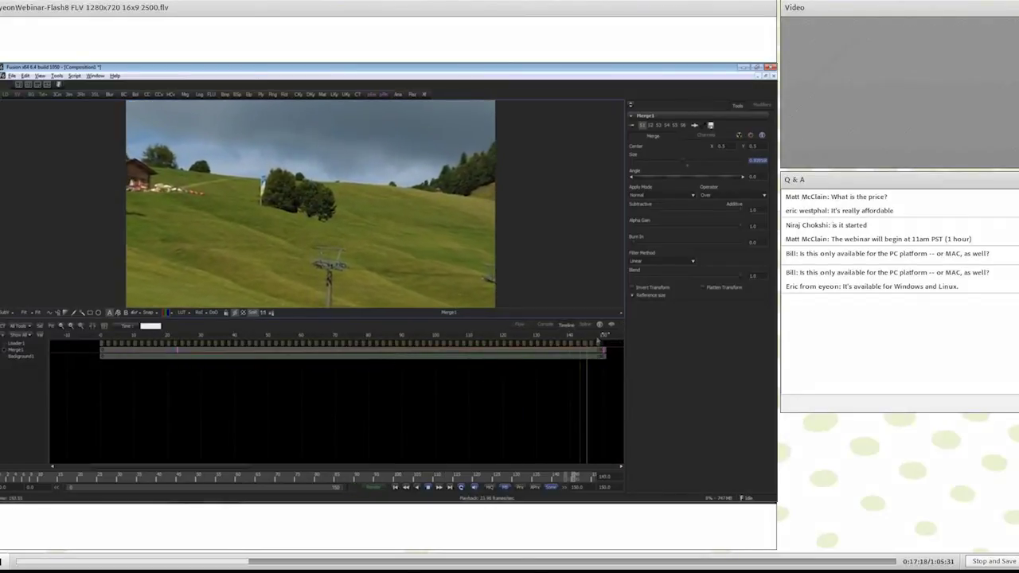
{"action": "left_click", "coordinate": [585, 325]}
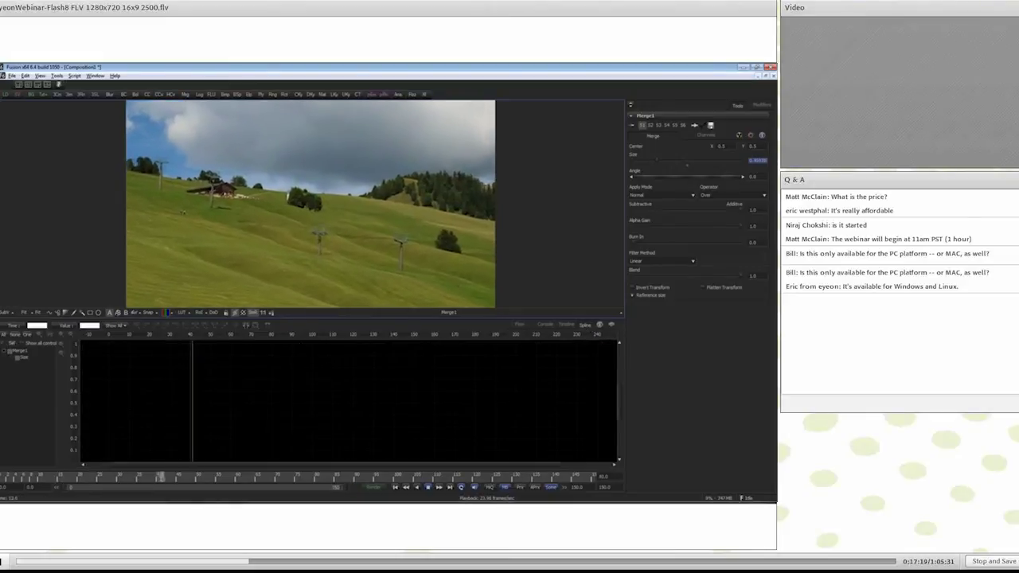
{"action": "left_click", "coordinate": [566, 325]}
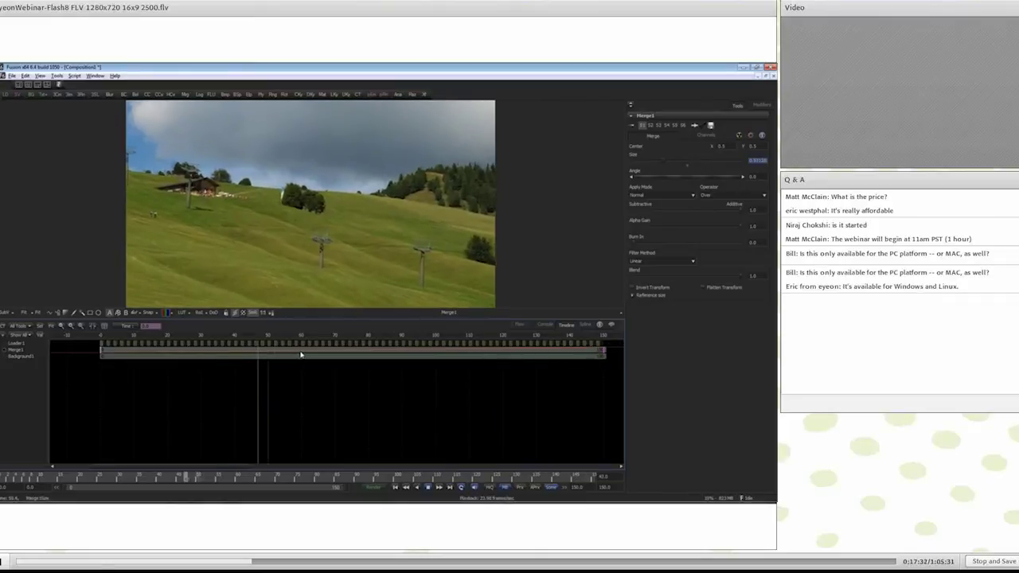
- Smooth all keyframes of the Merge1 size curve in the spline editor and adjust the last keyframe's handle
{"action": "left_click", "coordinate": [584, 324]}
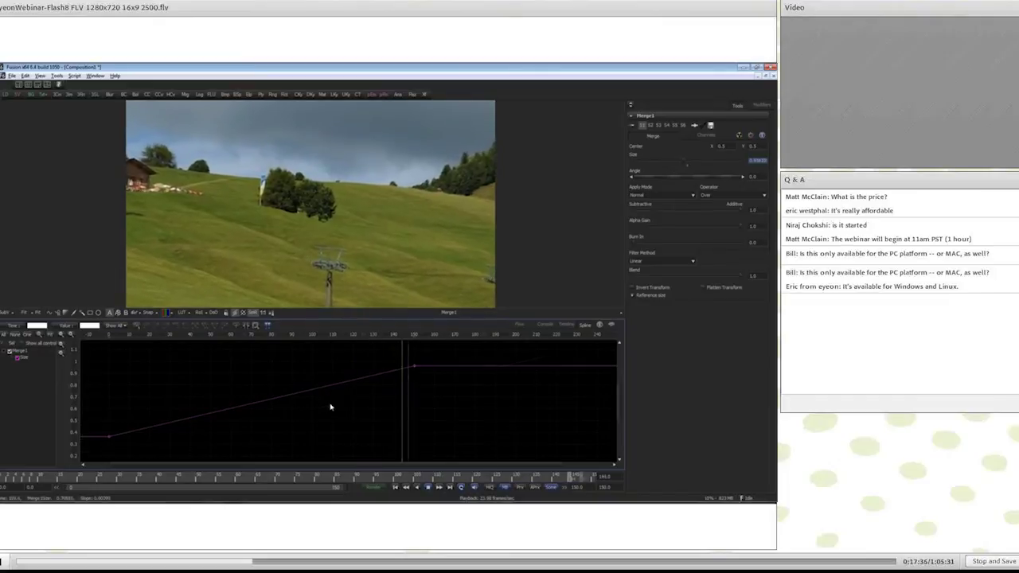
{"action": "key", "text": "ctrl+f"}
{"action": "left_click_drag", "start_coordinate": [581, 348], "coordinate": [121, 469]}
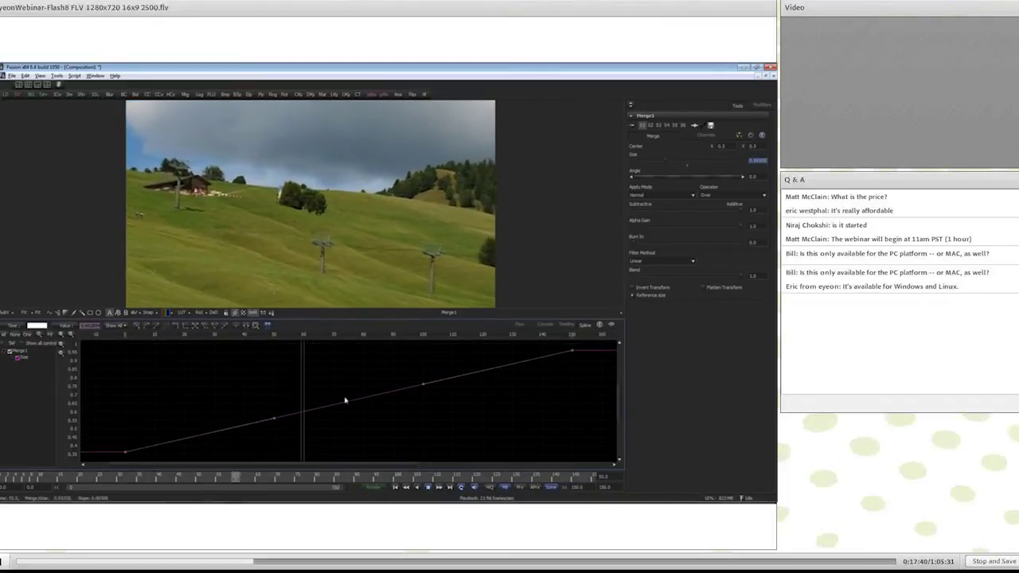
{"action": "key", "text": "s"}
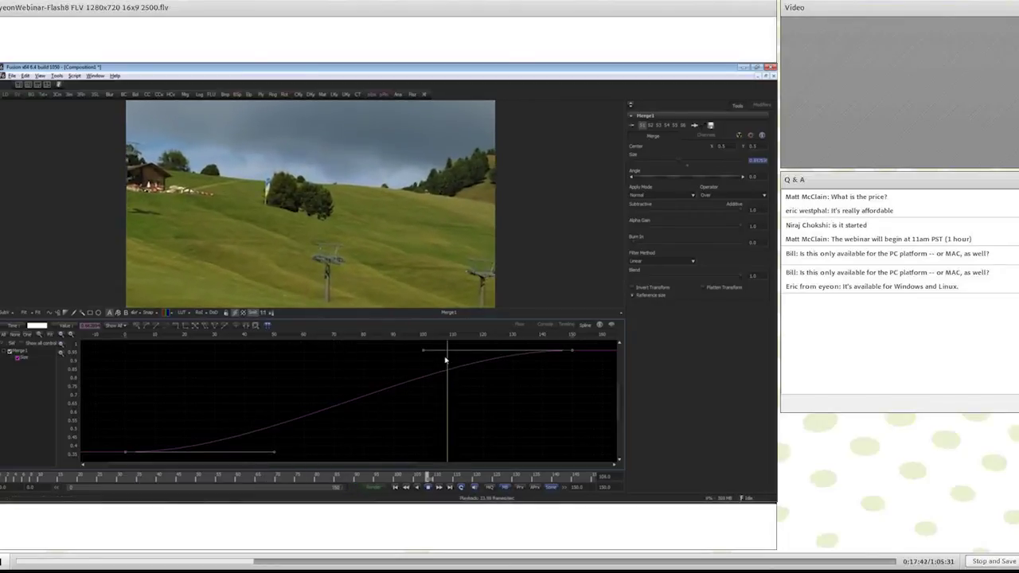
{"action": "left_click_drag", "start_coordinate": [424, 354], "coordinate": [396, 376]}
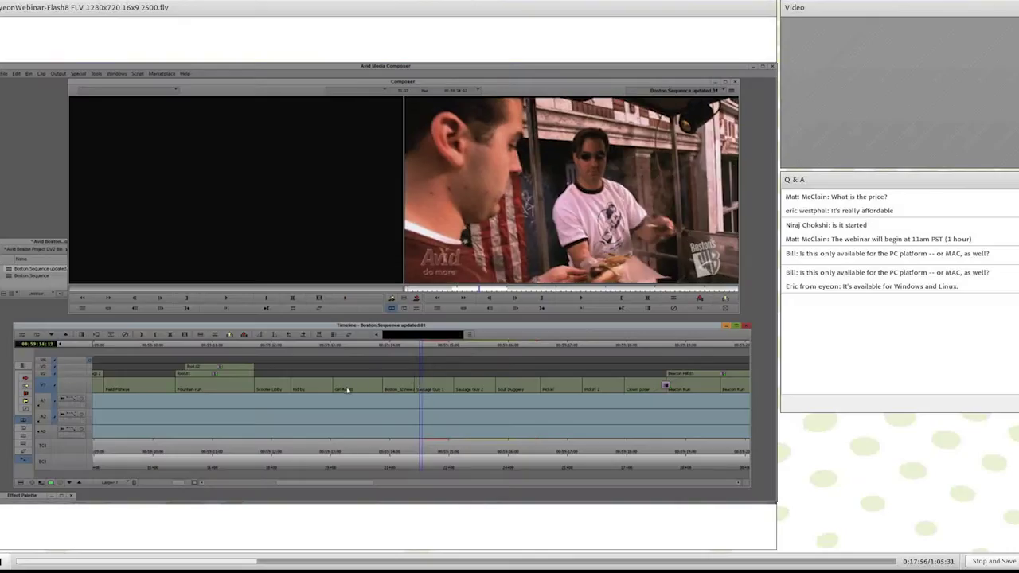
- Apply the Eyeon category's eyeonConnection effect to the Sausage Guy 1 clip on the timeline, accepting the number of tracks offered
{"action": "left_click_drag", "start_coordinate": [348, 389], "coordinate": [431, 387]}
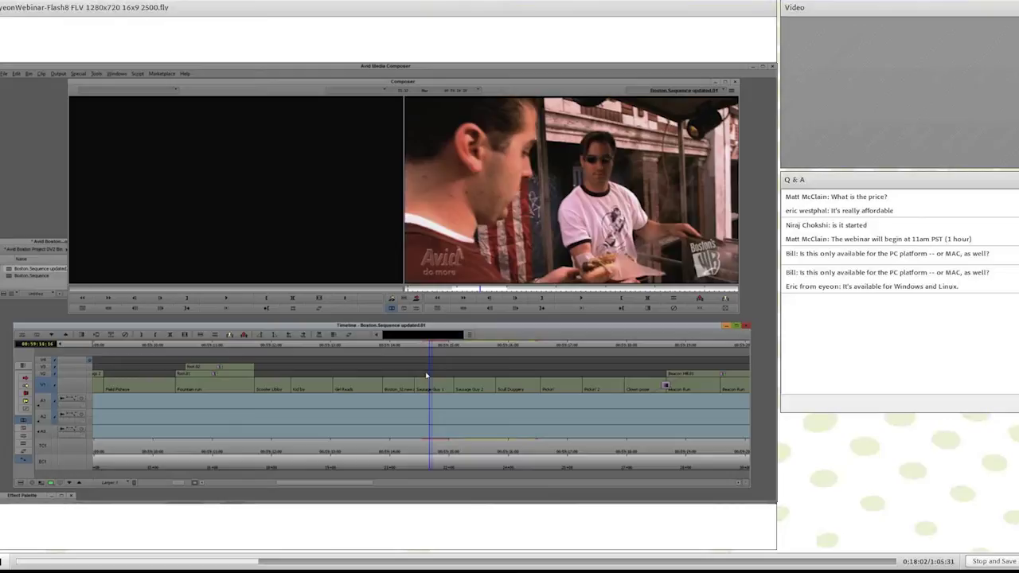
{"action": "key", "text": "ctrl+8"}
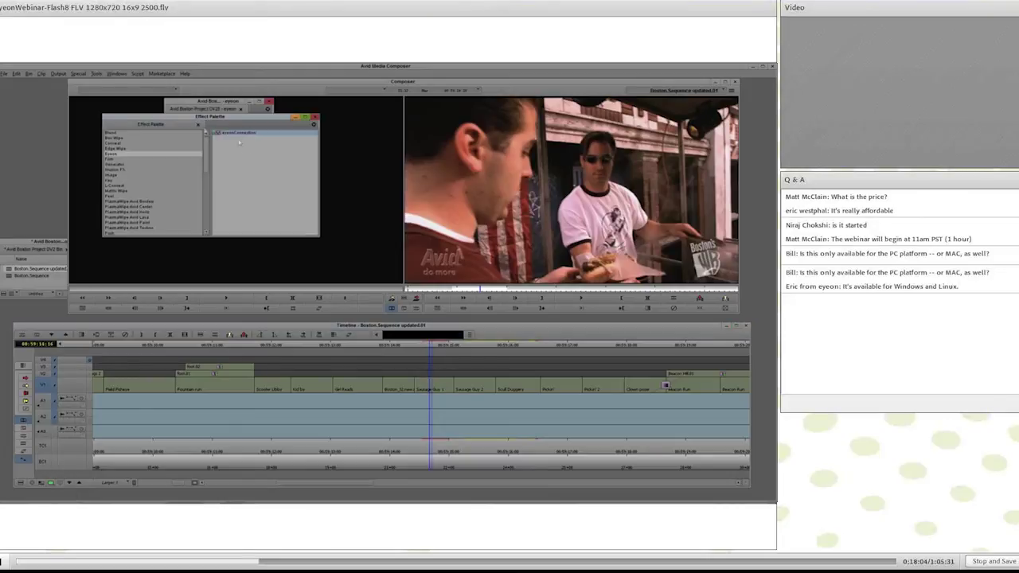
{"action": "left_click", "coordinate": [117, 154]}
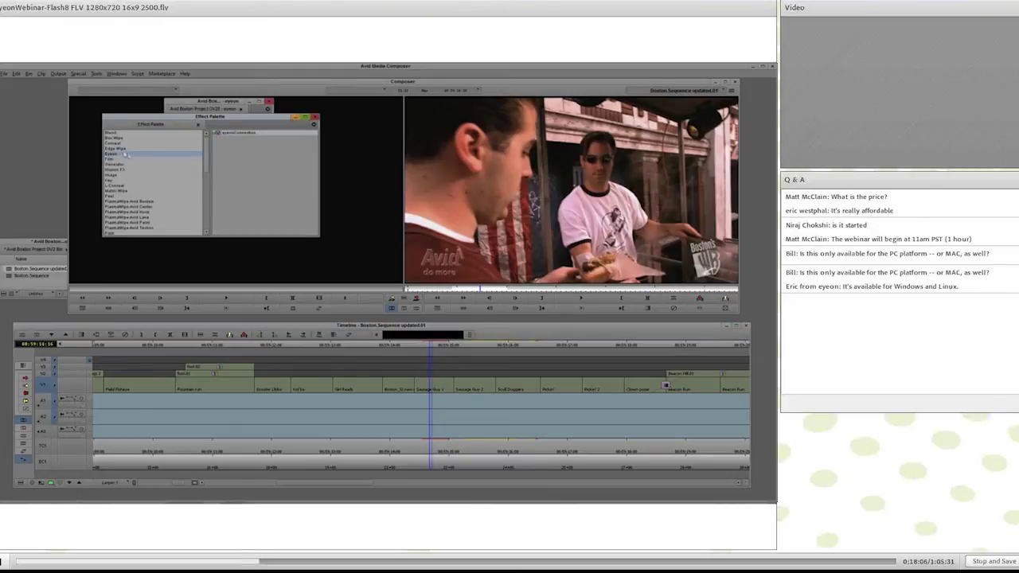
{"action": "left_click", "coordinate": [219, 132]}
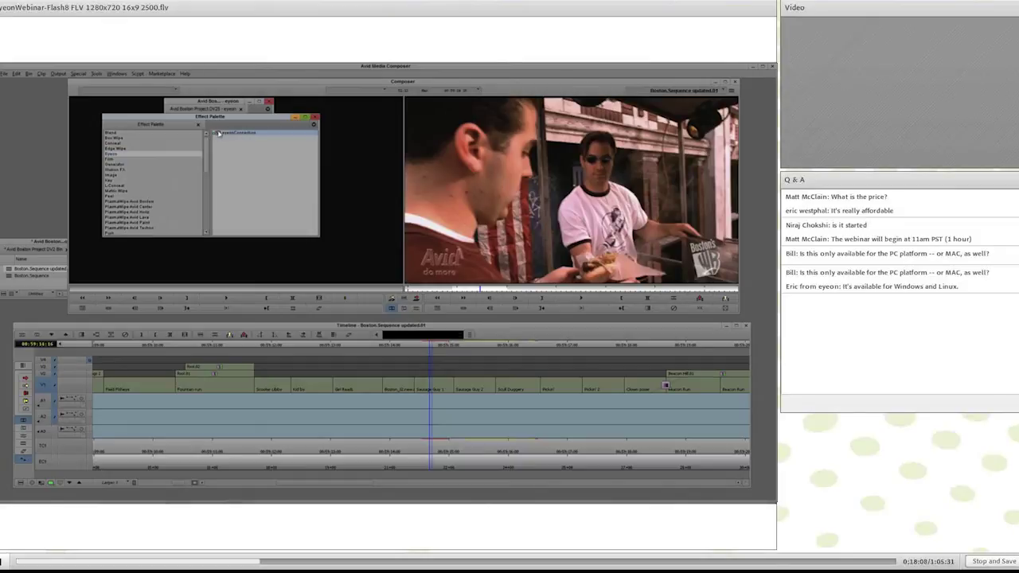
{"action": "left_click_drag", "start_coordinate": [219, 135], "coordinate": [430, 390]}
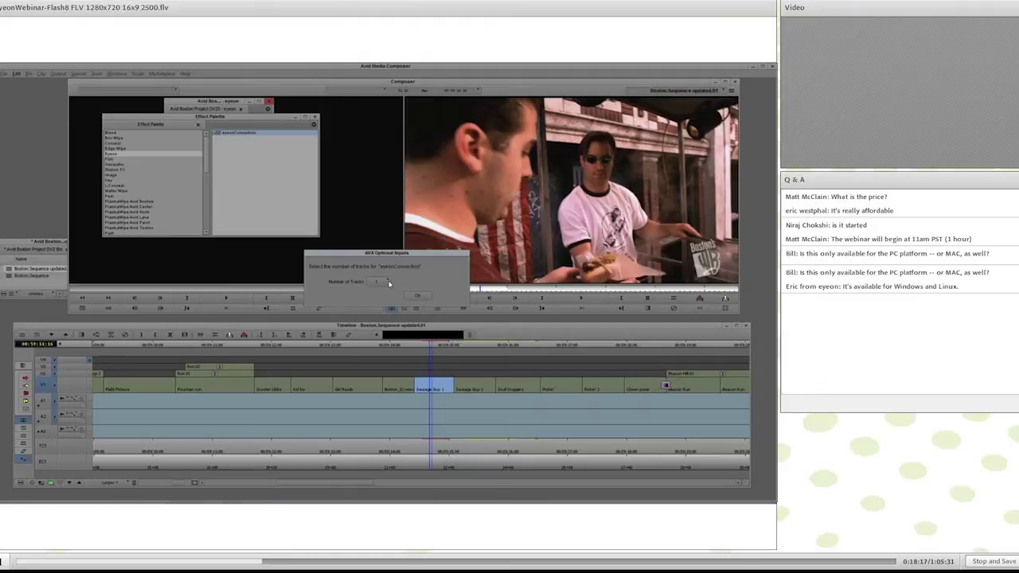
{"action": "left_click", "coordinate": [414, 296]}
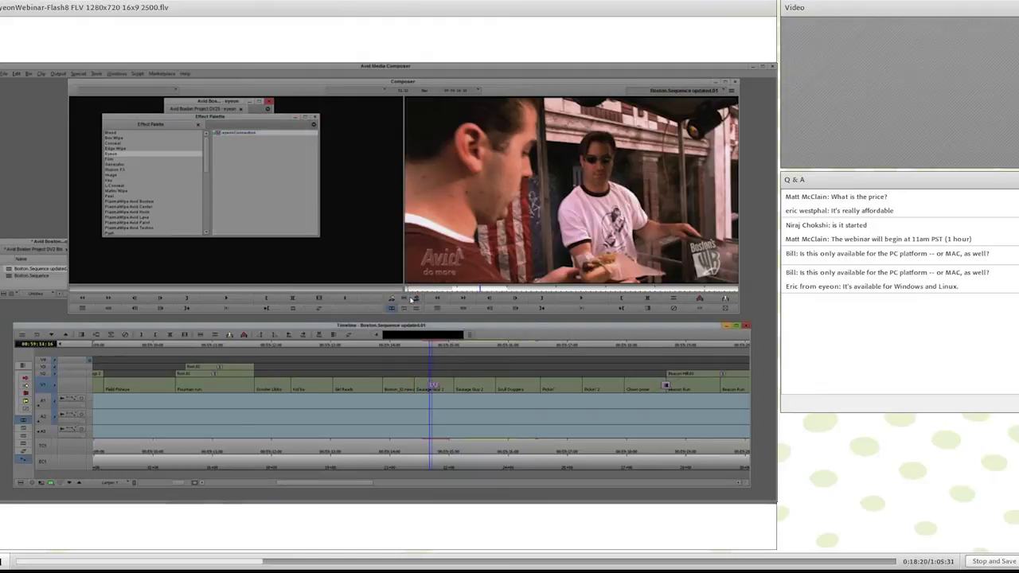
- Export the Sausage Guy 1 clip from the eyeonConnection effect settings and open the effect for editing in Fusion
{"action": "left_click", "coordinate": [419, 309]}
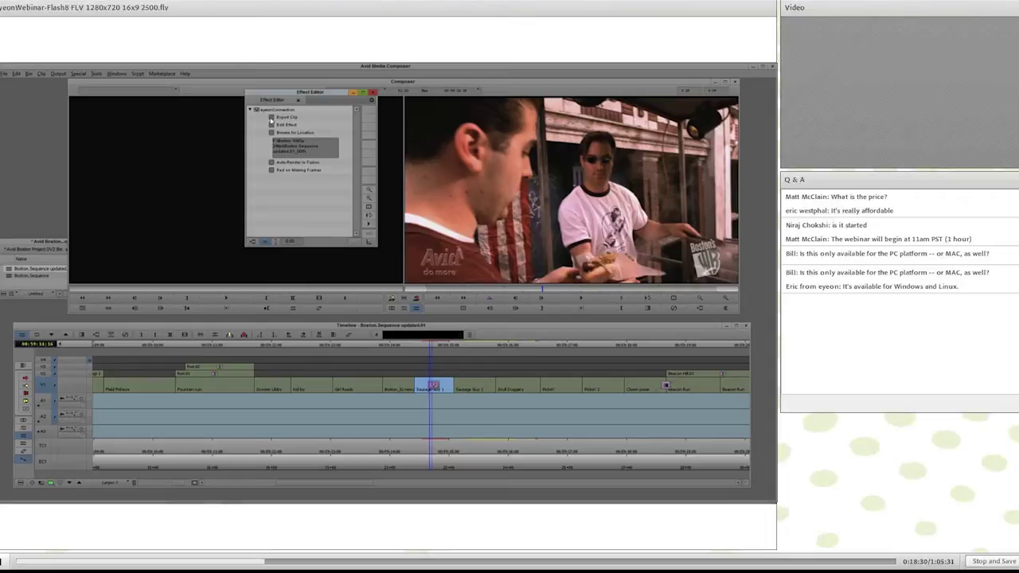
{"action": "left_click", "coordinate": [272, 117]}
{"action": "left_click", "coordinate": [275, 123]}
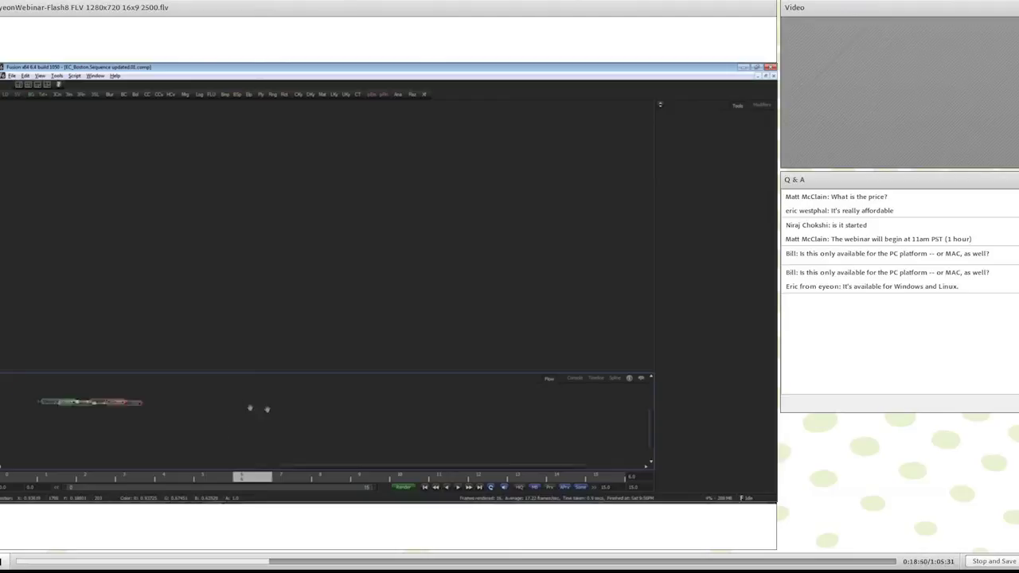
- Display the Sausage Guy 1 loader in the viewer, fit the image and play the clip from frame 0
{"action": "left_click_drag", "start_coordinate": [422, 424], "coordinate": [517, 442]}
{"action": "left_click_drag", "start_coordinate": [249, 410], "coordinate": [275, 239]}
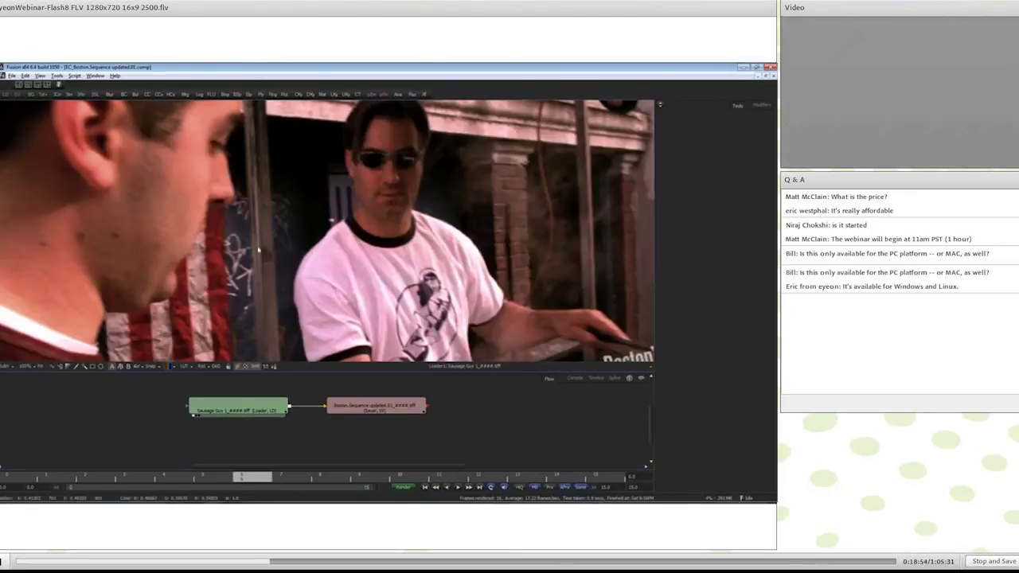
{"action": "key", "text": "ctrl+f"}
{"action": "left_click", "coordinate": [15, 476]}
{"action": "key", "text": "space"}
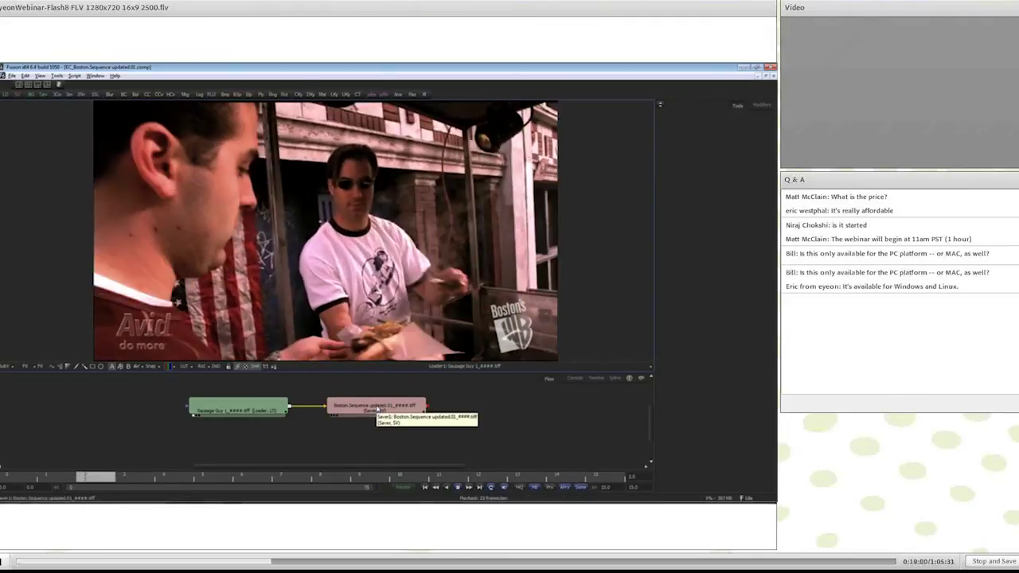
- Spread the loader and saver apart, insert a Color Corrector between them and tint the master colour orange with strength about 0.32
{"action": "left_click_drag", "start_coordinate": [412, 409], "coordinate": [509, 408]}
{"action": "left_click_drag", "start_coordinate": [244, 412], "coordinate": [184, 407]}
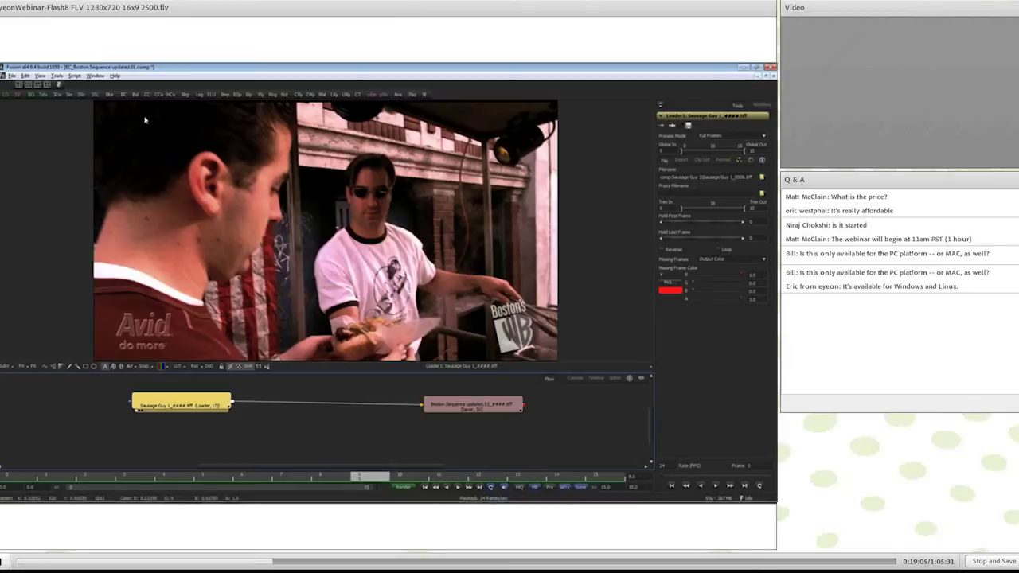
{"action": "left_click", "coordinate": [147, 94]}
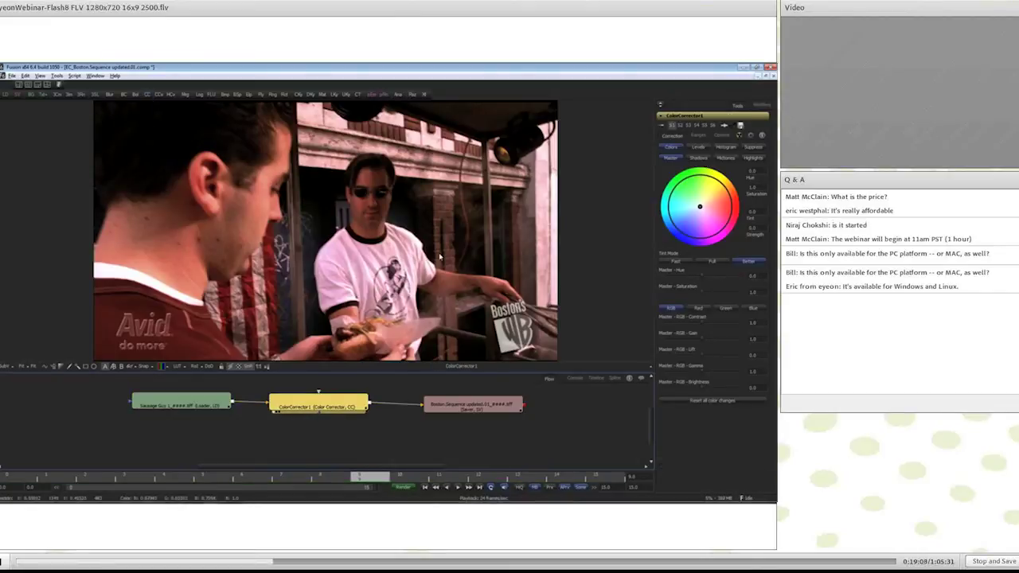
{"action": "left_click_drag", "start_coordinate": [701, 212], "coordinate": [702, 210]}
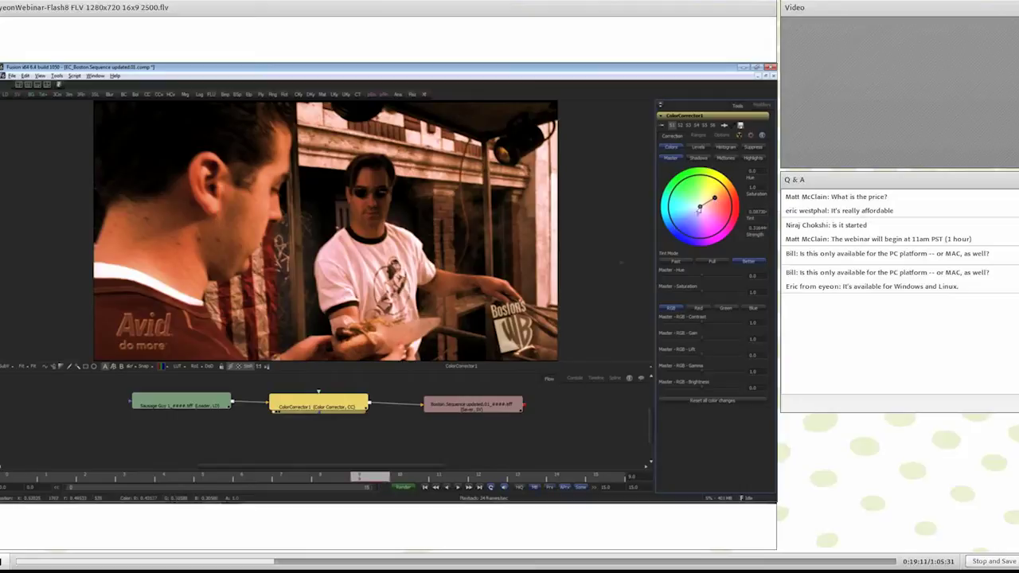
- Return to frame 0 and render the colour-corrected composition through the saver
{"action": "left_click", "coordinate": [17, 476]}
{"action": "left_click", "coordinate": [403, 486]}
{"action": "left_click", "coordinate": [426, 347]}
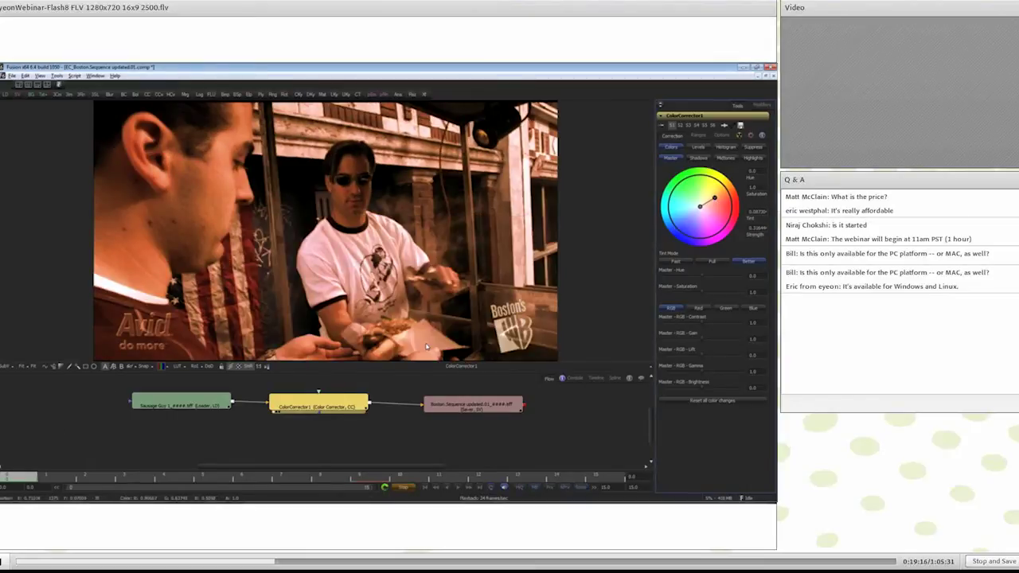
- Switch to Avid Media Composer, leave effect mode and scrub the timeline to check the rendered Sausage Guy 1 clip
{"action": "key", "text": "alt+Tab"}
{"action": "left_click", "coordinate": [392, 309]}
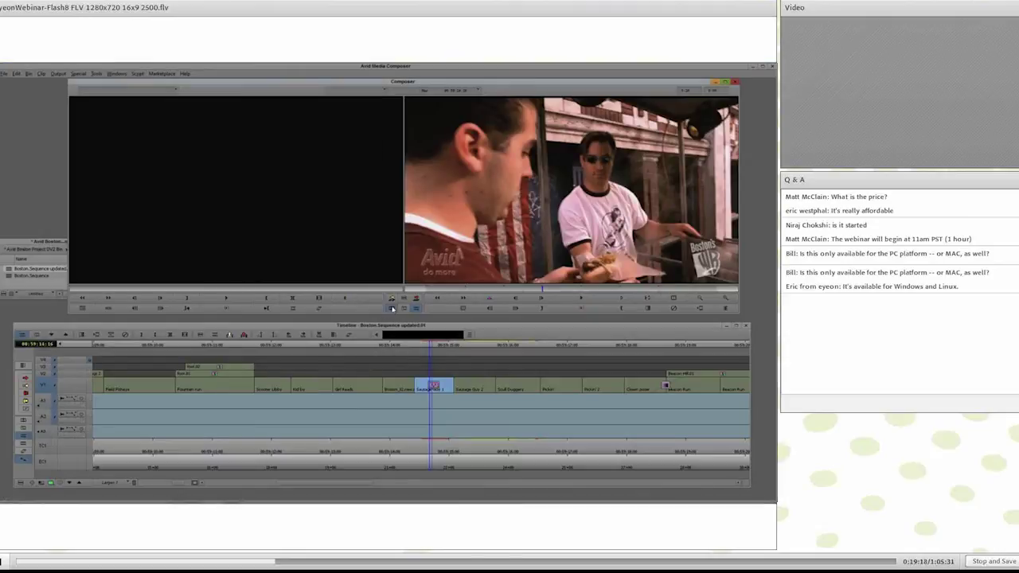
{"action": "left_click_drag", "start_coordinate": [417, 384], "coordinate": [443, 387]}
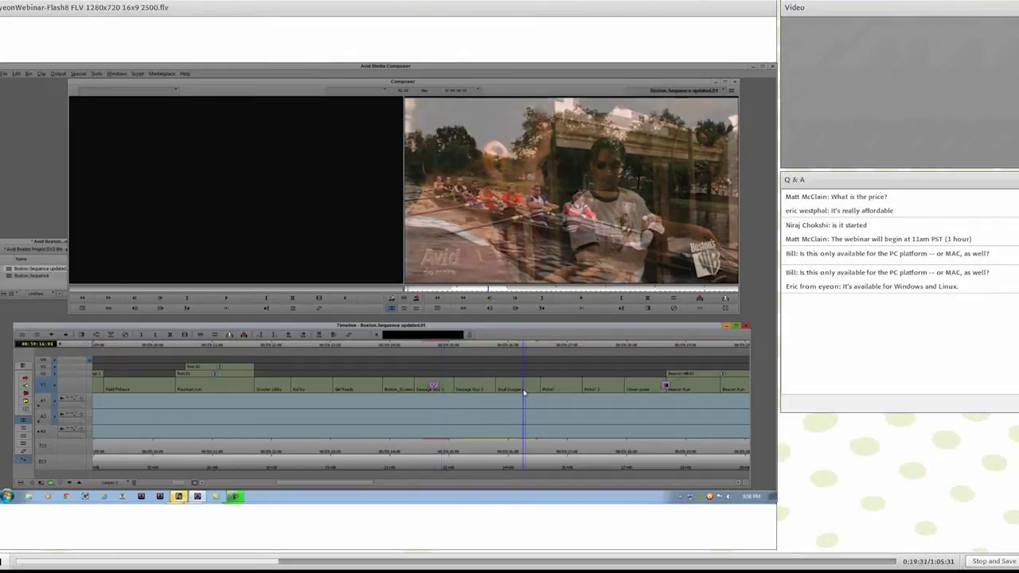
{"action": "left_click_drag", "start_coordinate": [498, 390], "coordinate": [523, 400]}
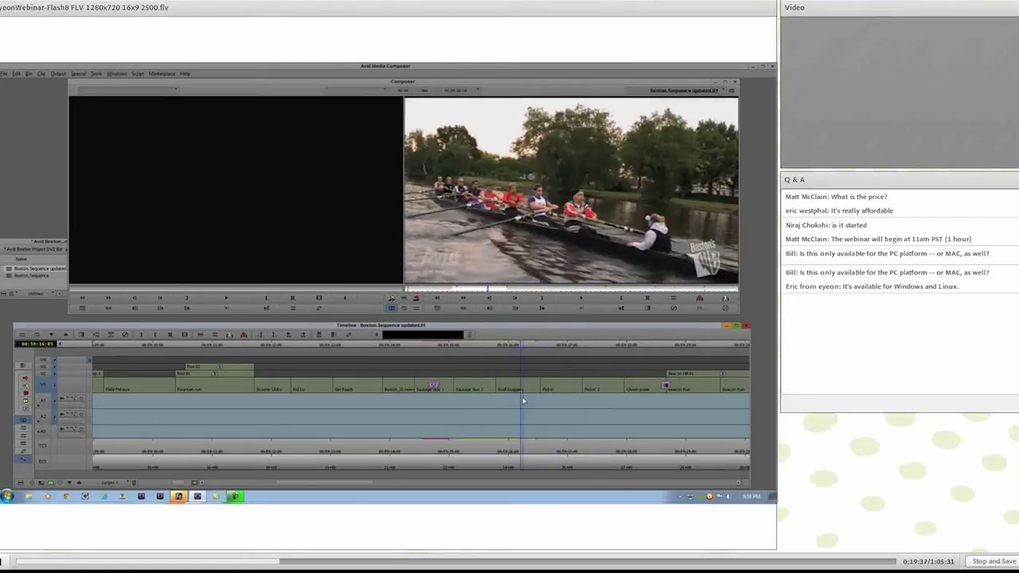
{"action": "left_click", "coordinate": [423, 389]}
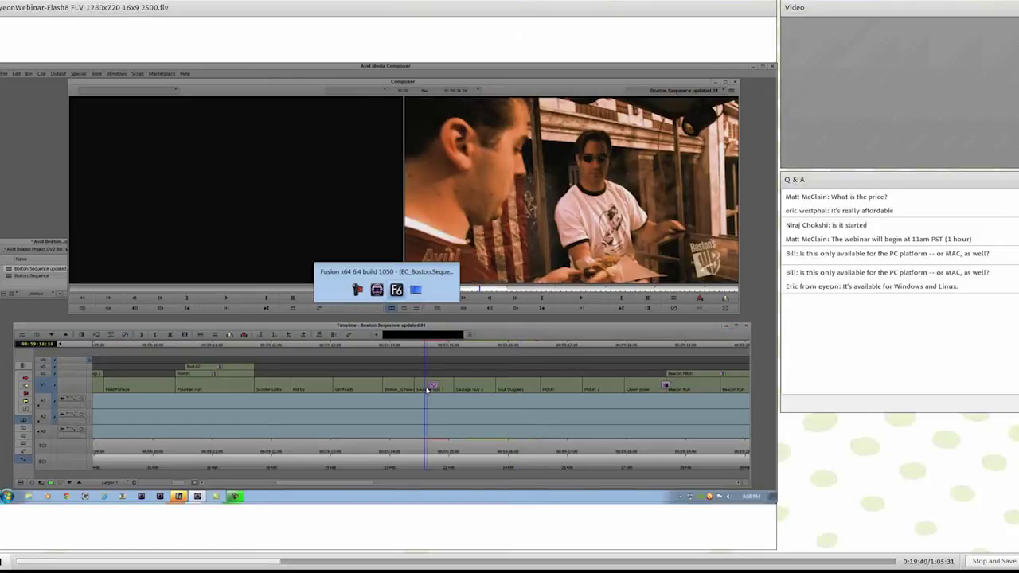
- Switch back to Fusion, enlarge the flow area and move the saver node farther from the Color Corrector
{"action": "key", "text": "alt+Tab"}
{"action": "left_click", "coordinate": [435, 307]}
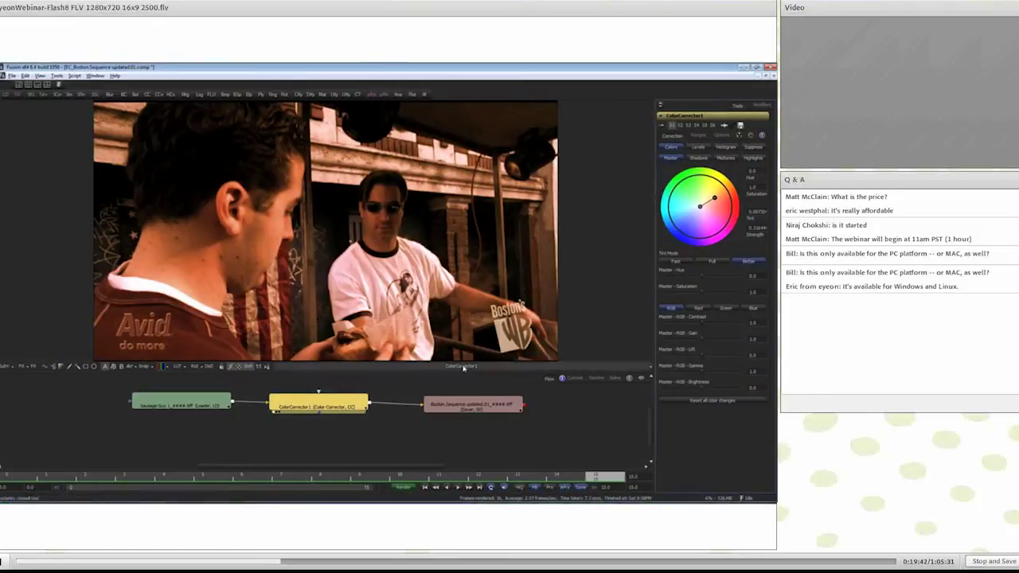
{"action": "left_click_drag", "start_coordinate": [452, 371], "coordinate": [452, 308]}
{"action": "left_click", "coordinate": [481, 363]}
{"action": "left_click_drag", "start_coordinate": [482, 363], "coordinate": [511, 353]}
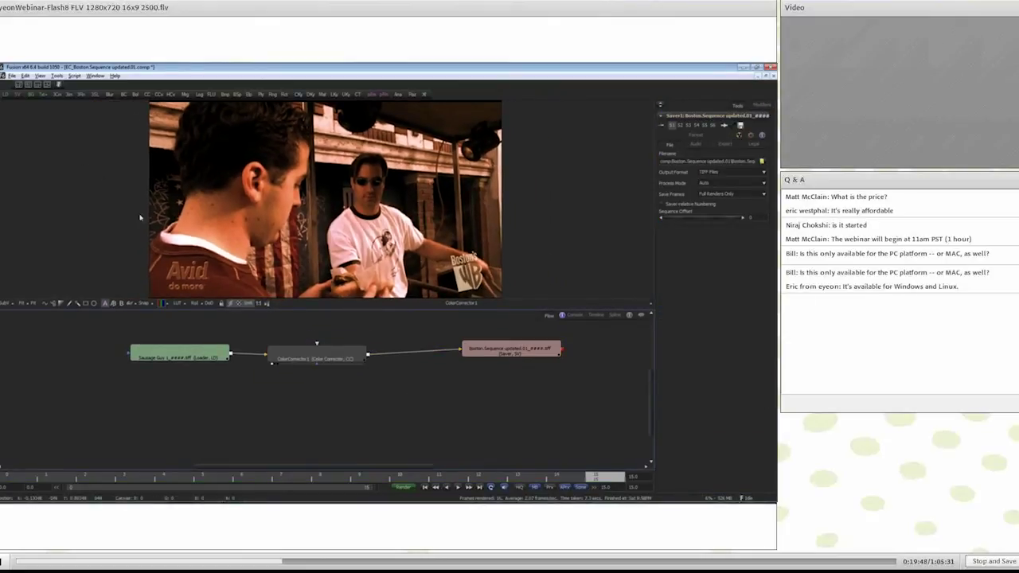
- Add a Tracker fed by the Sausage Guy 1 loader and place its pattern on the hanging lamp
{"action": "left_click", "coordinate": [58, 75]}
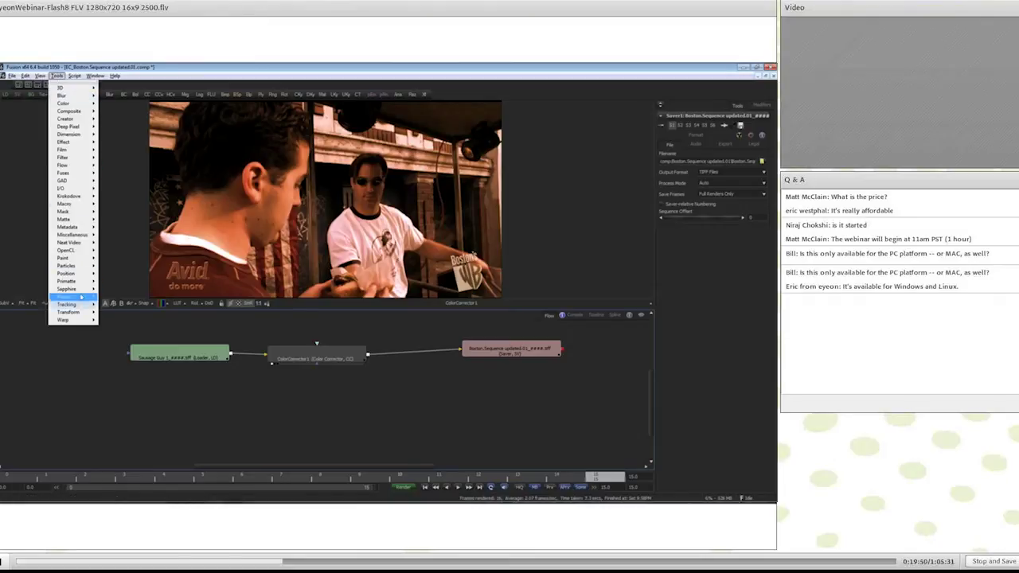
{"action": "mouse_move", "coordinate": [79, 305]}
{"action": "left_click", "coordinate": [115, 311]}
{"action": "left_click_drag", "start_coordinate": [398, 395], "coordinate": [188, 407]}
{"action": "left_click_drag", "start_coordinate": [231, 356], "coordinate": [264, 421]}
{"action": "left_click_drag", "start_coordinate": [228, 148], "coordinate": [470, 142]}
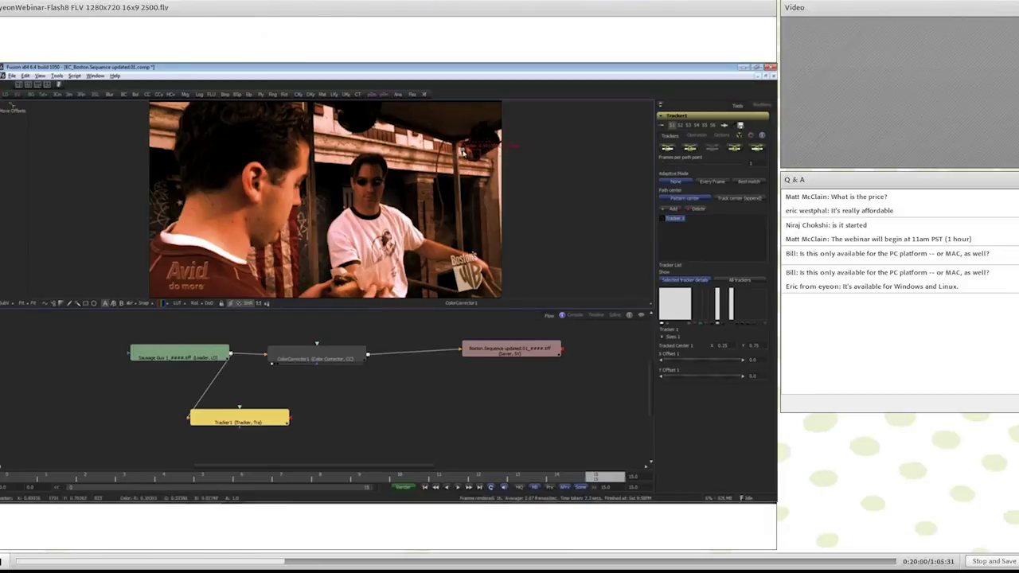
- Show the Tracker in the viewer and track the lamp in reverse from the current frame to frame 0
{"action": "left_click_drag", "start_coordinate": [263, 418], "coordinate": [462, 150]}
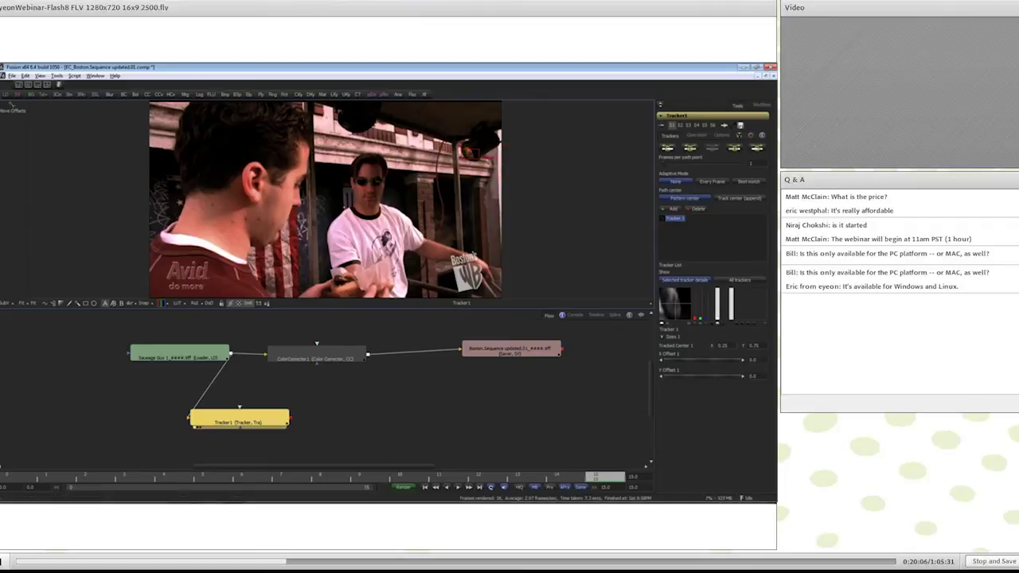
{"action": "left_click", "coordinate": [690, 149]}
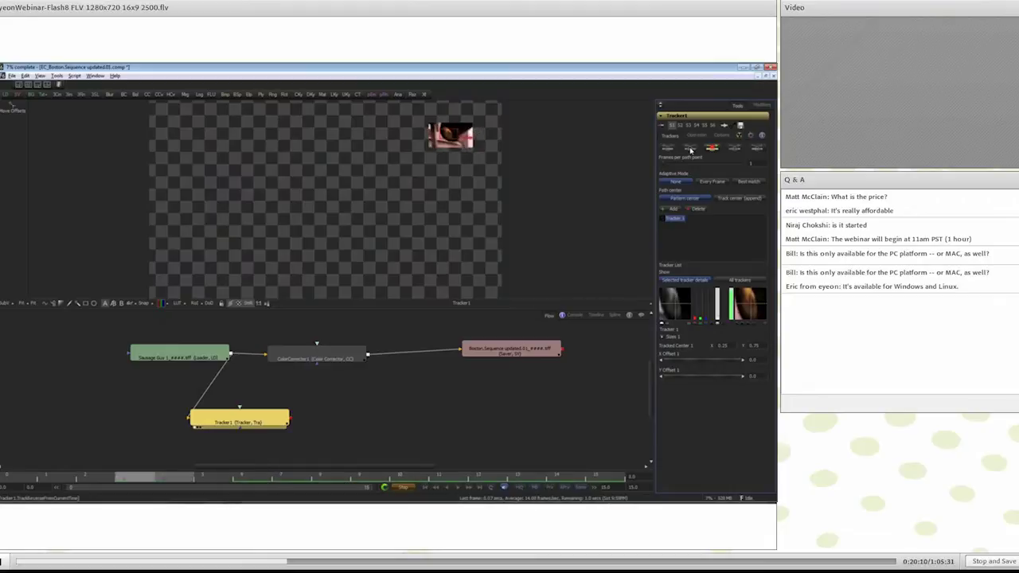
{"action": "left_click", "coordinate": [435, 307]}
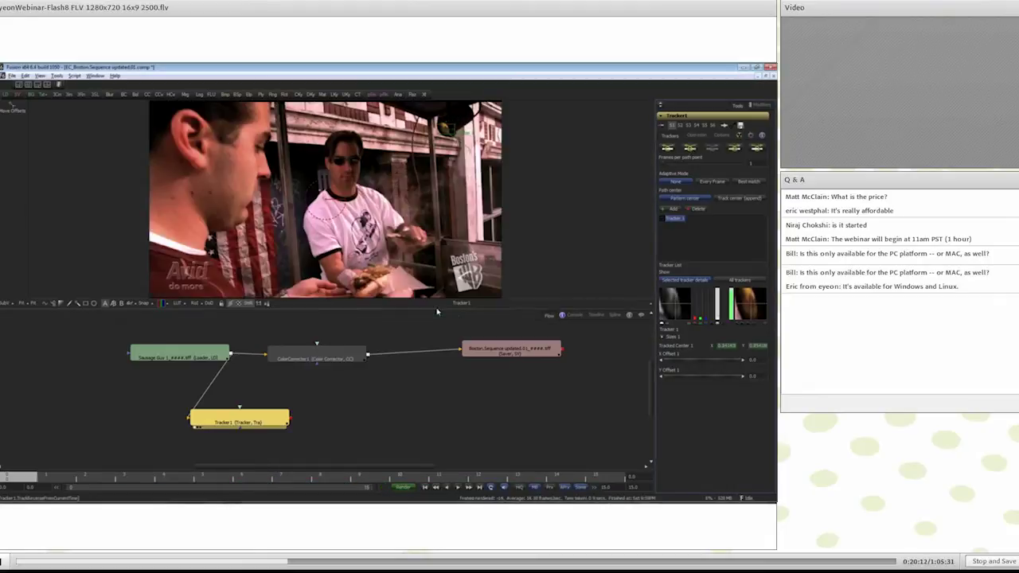
- Insert a Hot Spot between the Color Corrector and the saver, centre it on the lamp and reduce its size to about 0.17
{"action": "left_click_drag", "start_coordinate": [278, 414], "coordinate": [287, 414]}
{"action": "left_click_drag", "start_coordinate": [507, 358], "coordinate": [571, 362]}
{"action": "left_click_drag", "start_coordinate": [360, 355], "coordinate": [355, 354]}
{"action": "left_click", "coordinate": [355, 354]}
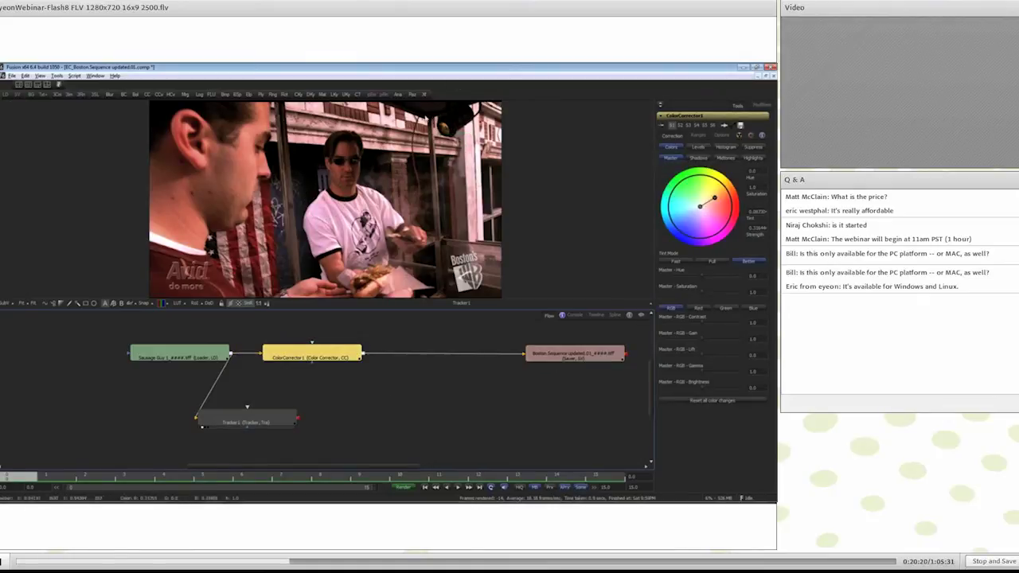
{"action": "key", "text": "ctrl+space"}
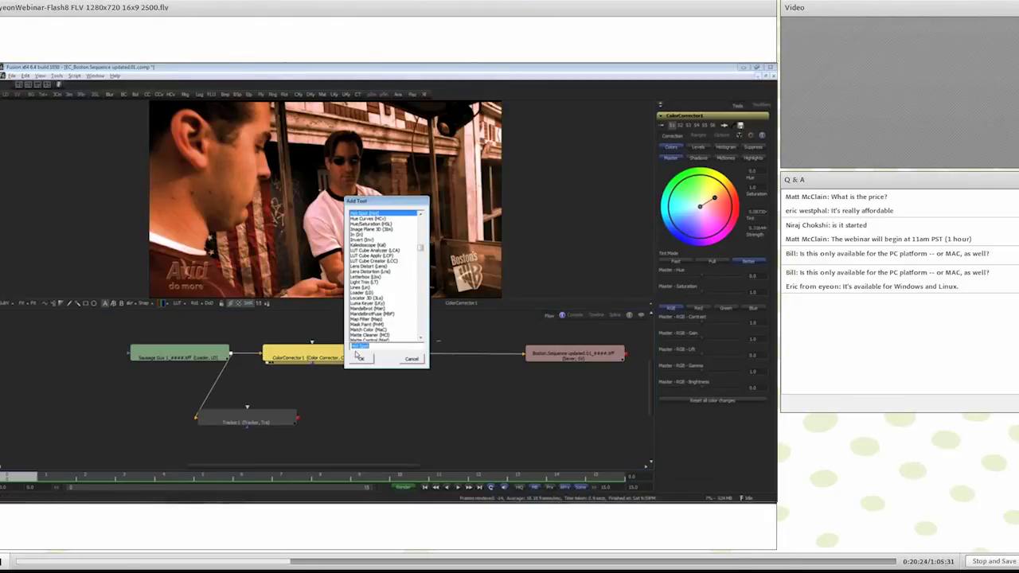
{"action": "left_click", "coordinate": [359, 357]}
{"action": "left_click_drag", "start_coordinate": [443, 355], "coordinate": [444, 124]}
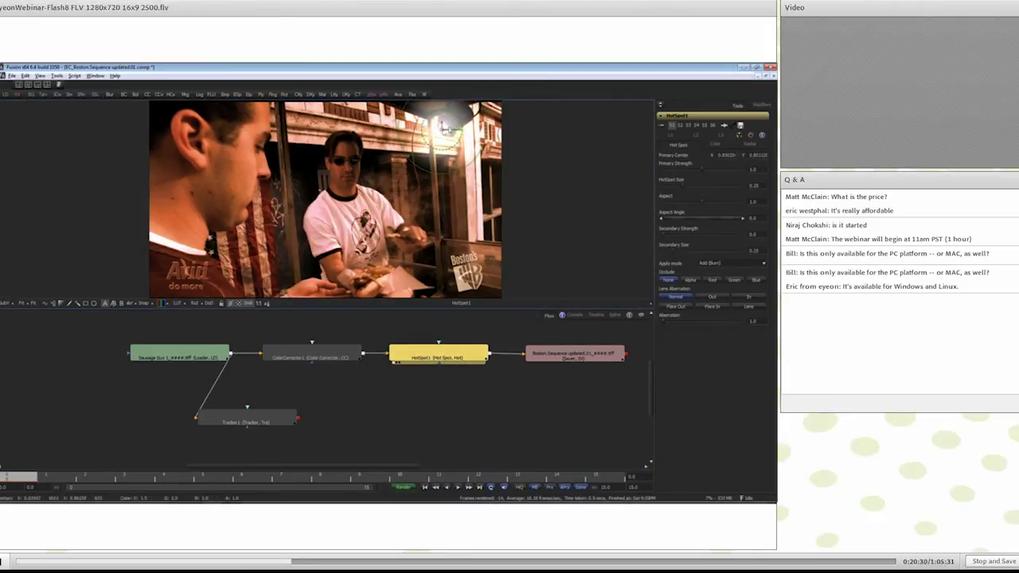
{"action": "left_click_drag", "start_coordinate": [478, 155], "coordinate": [447, 122]}
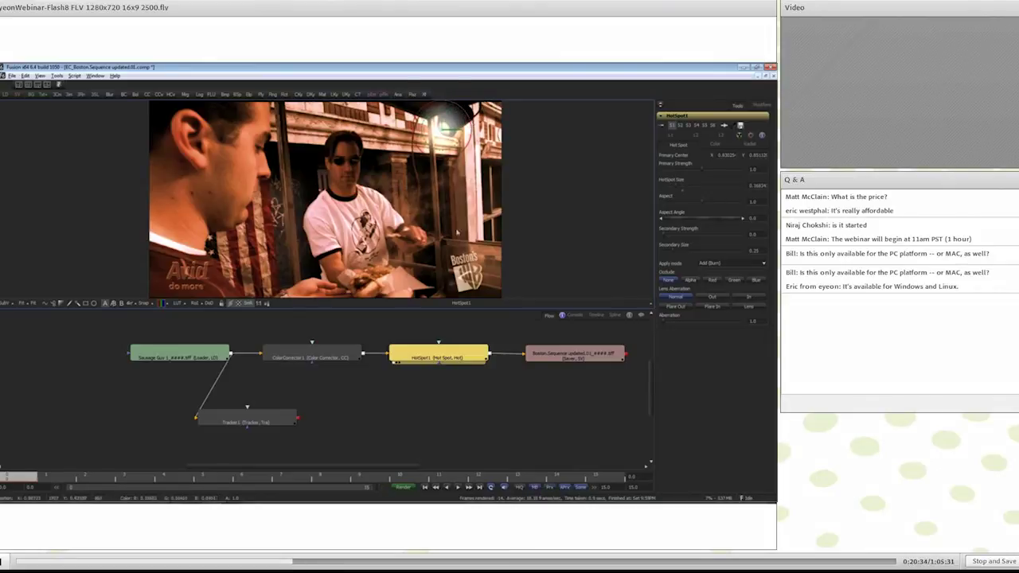
- Add an OCLRays tool between the Hot Spot and the saver, view it and centre its rays on the lamp
{"action": "left_click_drag", "start_coordinate": [540, 356], "coordinate": [587, 356]}
{"action": "left_click", "coordinate": [426, 387]}
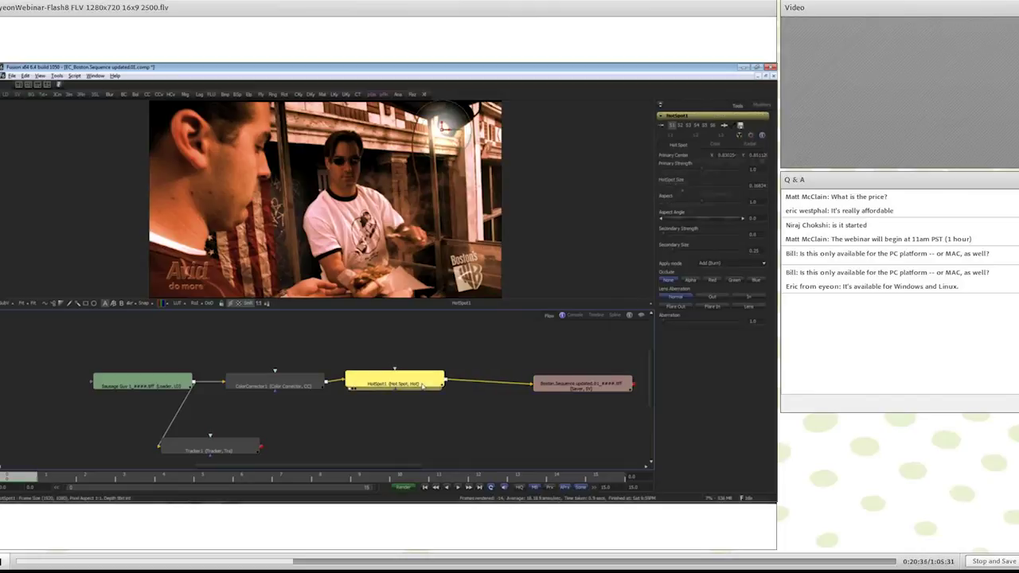
{"action": "left_click", "coordinate": [387, 445]}
{"action": "key", "text": "ctrl+space"}
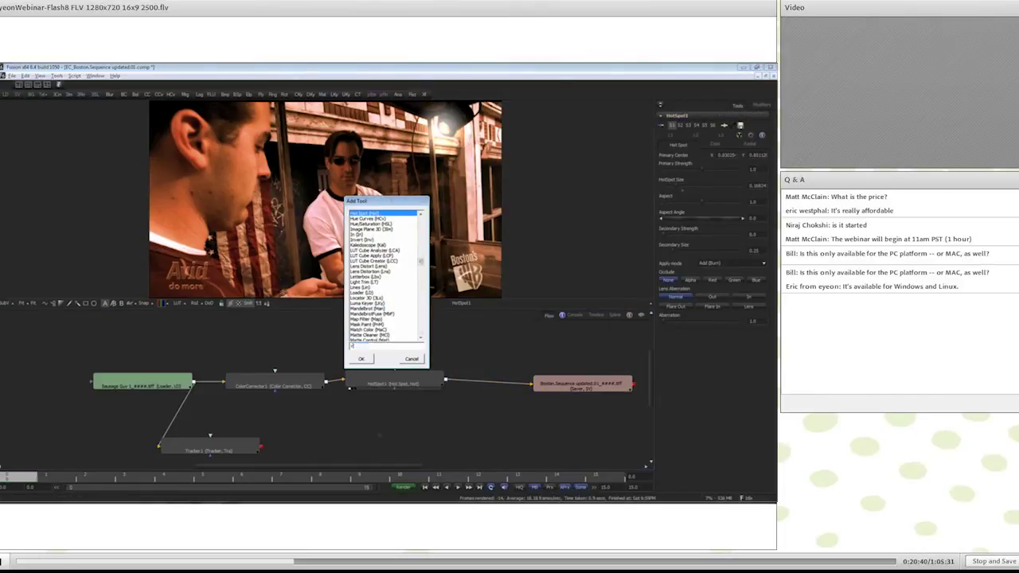
{"action": "type", "text": "ray"}
{"action": "key", "text": "Return"}
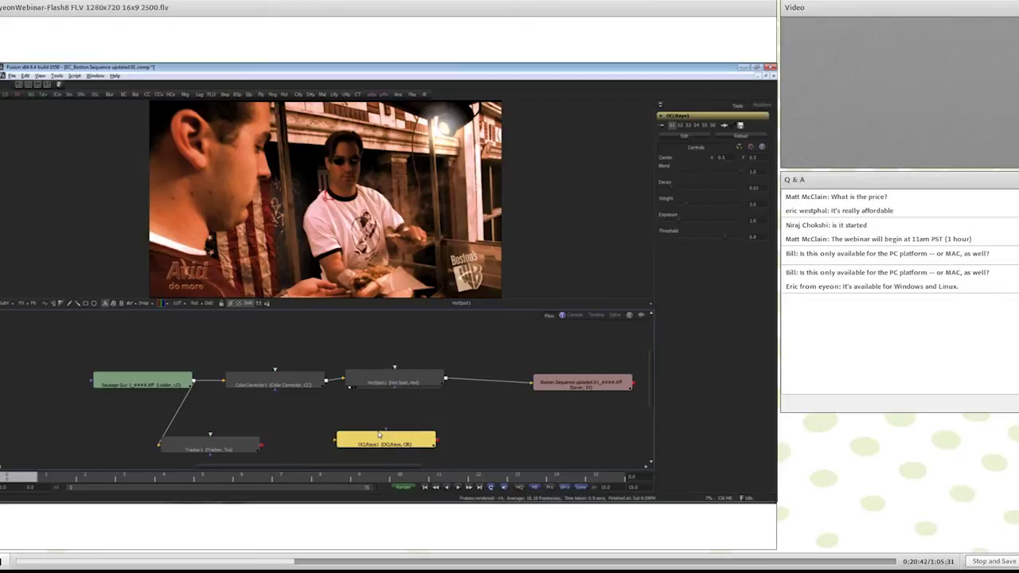
{"action": "left_click_drag", "start_coordinate": [396, 445], "coordinate": [450, 239]}
{"action": "left_click_drag", "start_coordinate": [325, 201], "coordinate": [444, 128]}
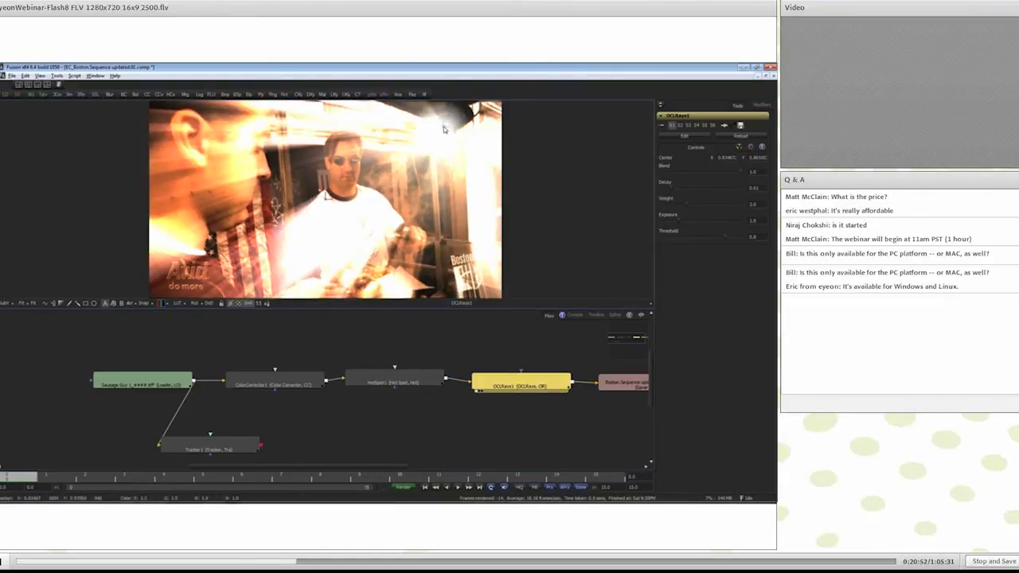
- View the Hot Spot's output, play it back and connect its primary centre to the tracked motion of the lamp
{"action": "left_click_drag", "start_coordinate": [398, 383], "coordinate": [390, 270]}
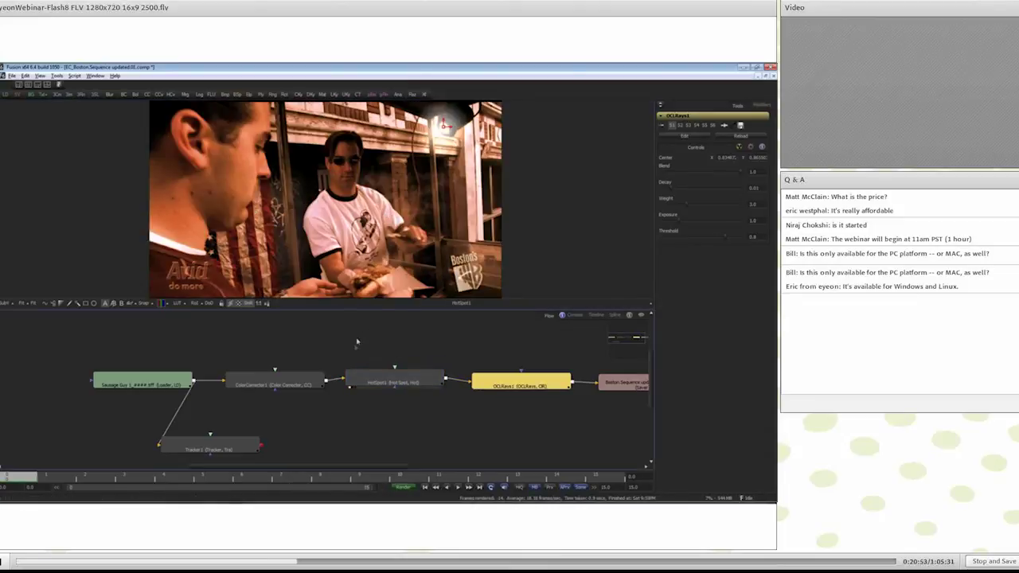
{"action": "left_click_drag", "start_coordinate": [402, 379], "coordinate": [319, 375]}
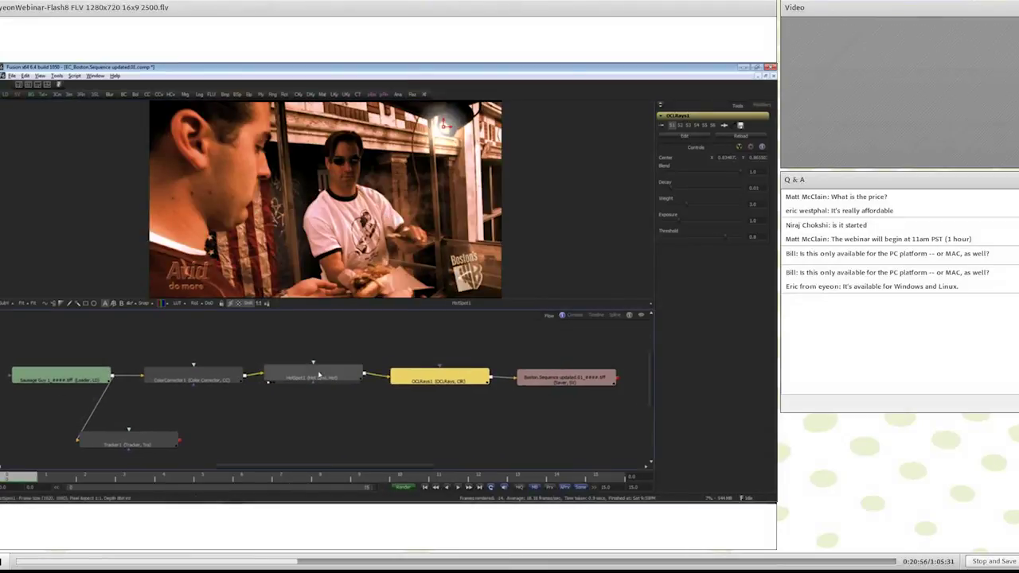
{"action": "left_click", "coordinate": [318, 375]}
{"action": "key", "text": "space"}
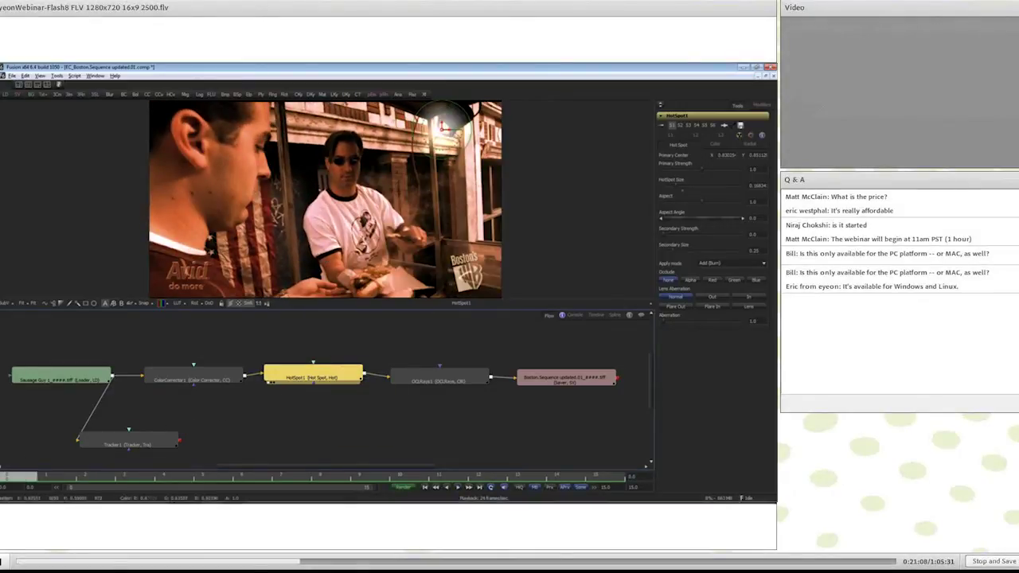
{"action": "right_click", "coordinate": [443, 130]}
{"action": "mouse_move", "coordinate": [474, 243]}
{"action": "mouse_move", "coordinate": [549, 274]}
{"action": "left_click", "coordinate": [578, 272]}
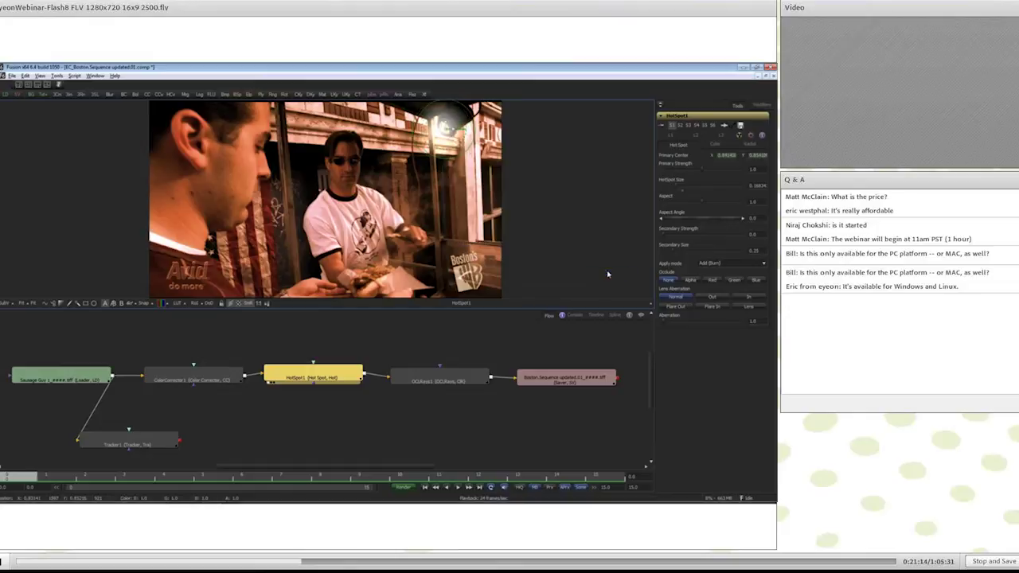
- View the OCLRays output, connect its centre to the tracked lamp motion and play back the shot
{"action": "left_click", "coordinate": [425, 382]}
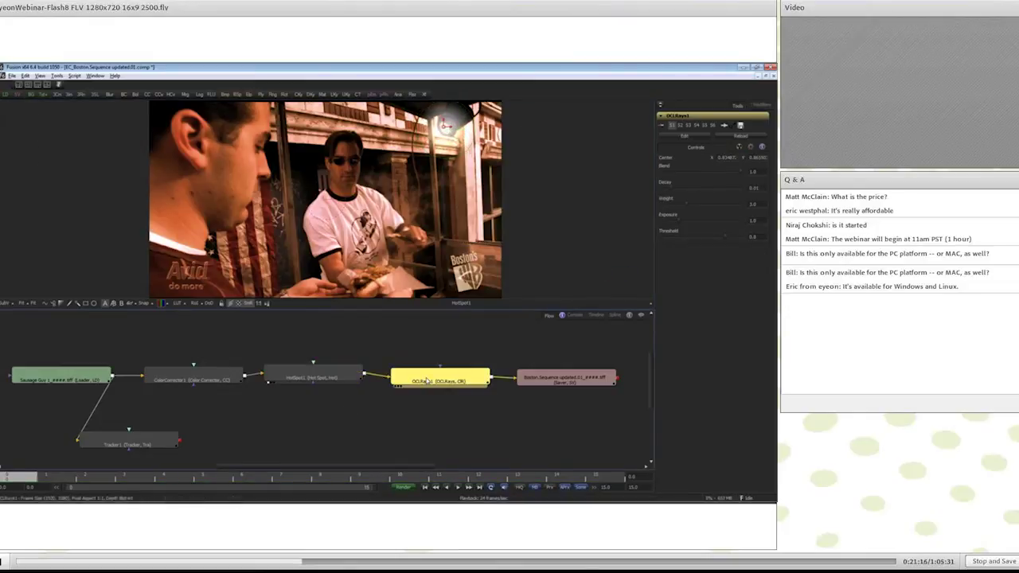
{"action": "key", "text": "1"}
{"action": "right_click", "coordinate": [443, 130]}
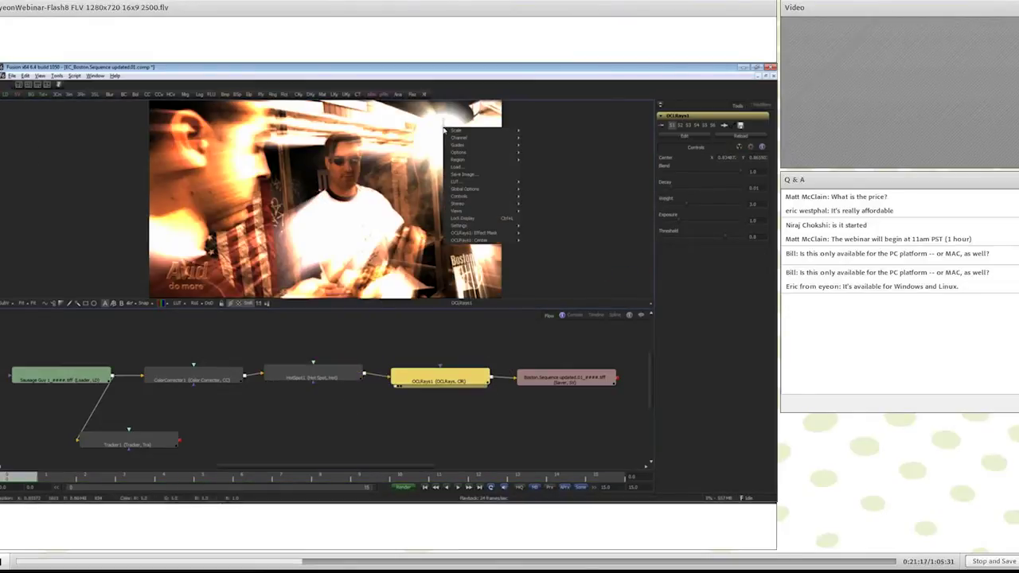
{"action": "mouse_move", "coordinate": [499, 241]}
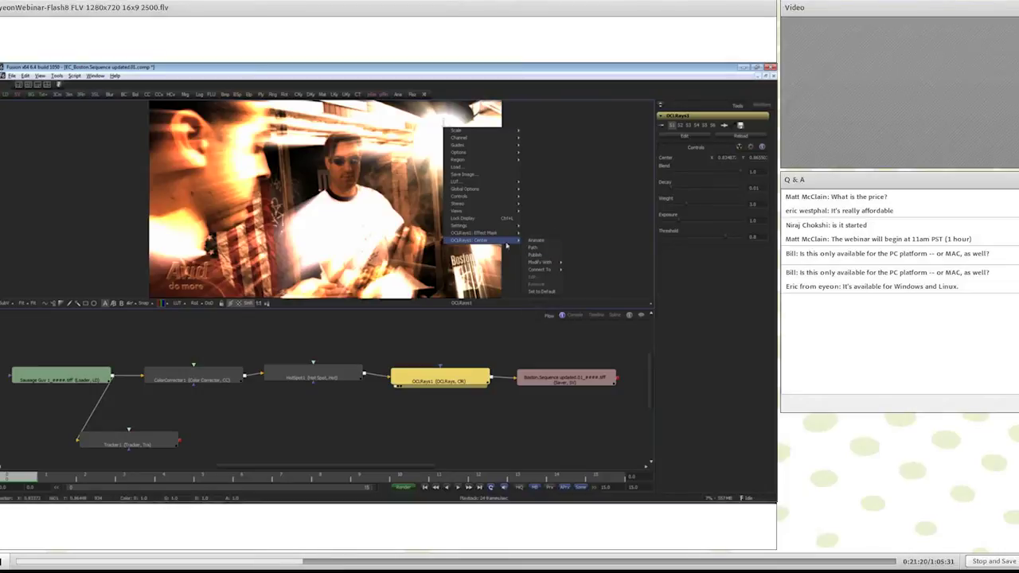
{"action": "left_click", "coordinate": [605, 272]}
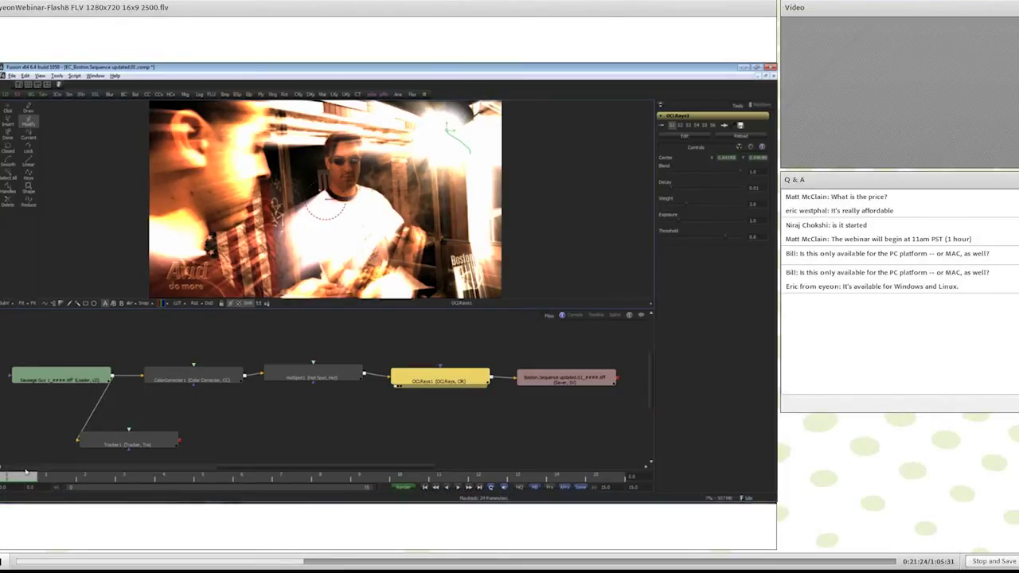
{"action": "key", "text": "space"}
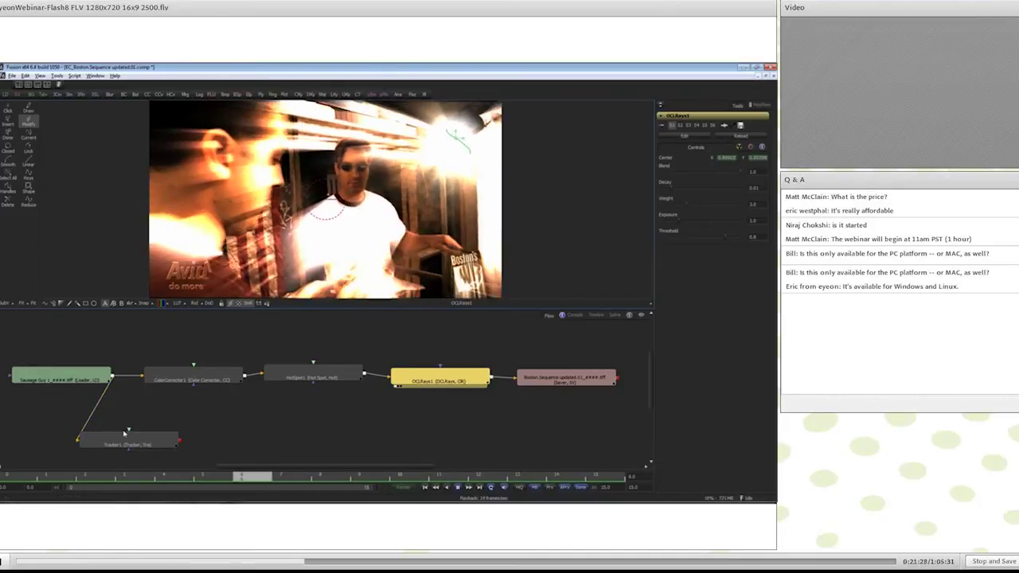
- Soften the light rays by setting OCLRays blend to about 0.4, decay to about 0.013 and weight to about 1.68
{"action": "left_click_drag", "start_coordinate": [425, 416], "coordinate": [363, 428]}
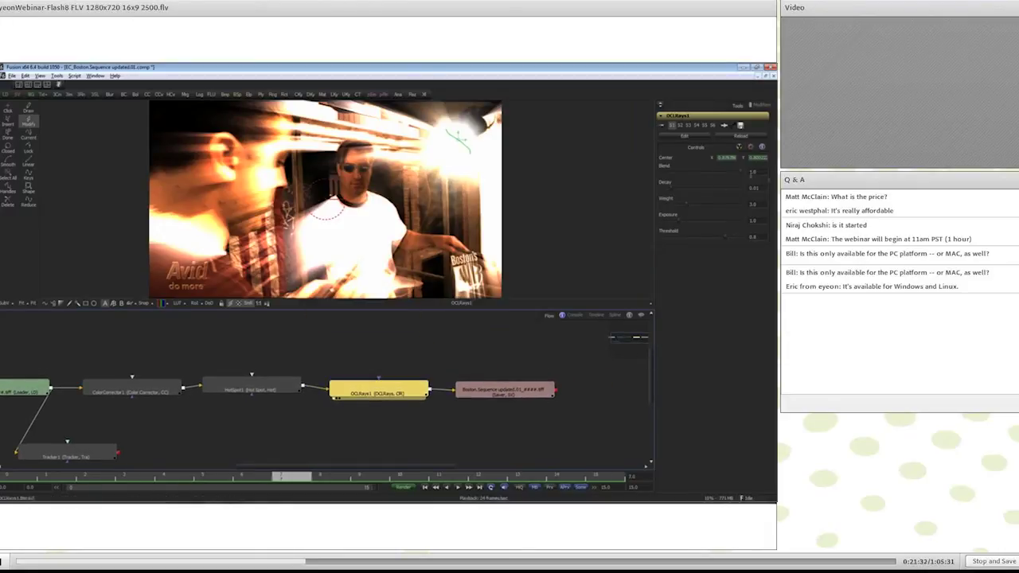
{"action": "left_click_drag", "start_coordinate": [742, 175], "coordinate": [685, 193]}
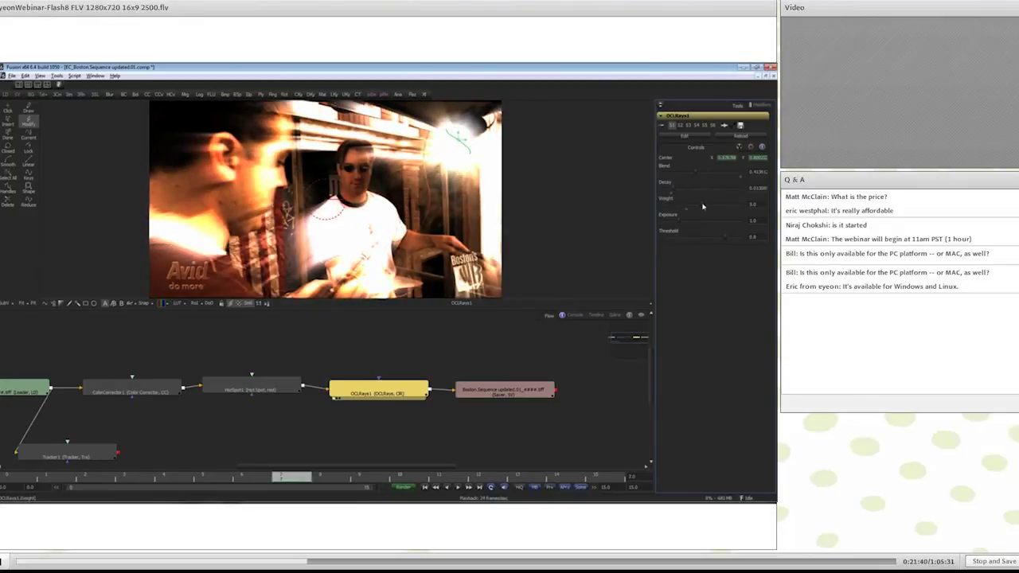
{"action": "mouse_move", "coordinate": [675, 212]}
{"action": "left_mouse_down"}
{"action": "mouse_move", "coordinate": [693, 207]}
{"action": "mouse_move", "coordinate": [676, 212]}
{"action": "left_mouse_up"}
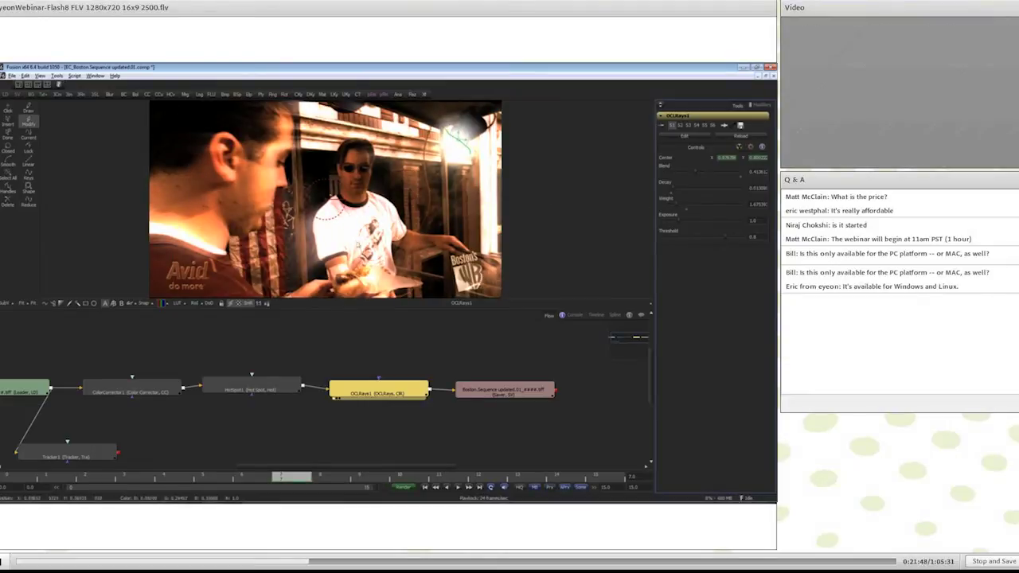
- Add an ellipse mask to OCLRays, centre it on the lamp and shrink it to about 0.27 wide and 0.21 high
{"action": "left_click_drag", "start_coordinate": [363, 394], "coordinate": [363, 390]}
{"action": "left_click", "coordinate": [382, 343]}
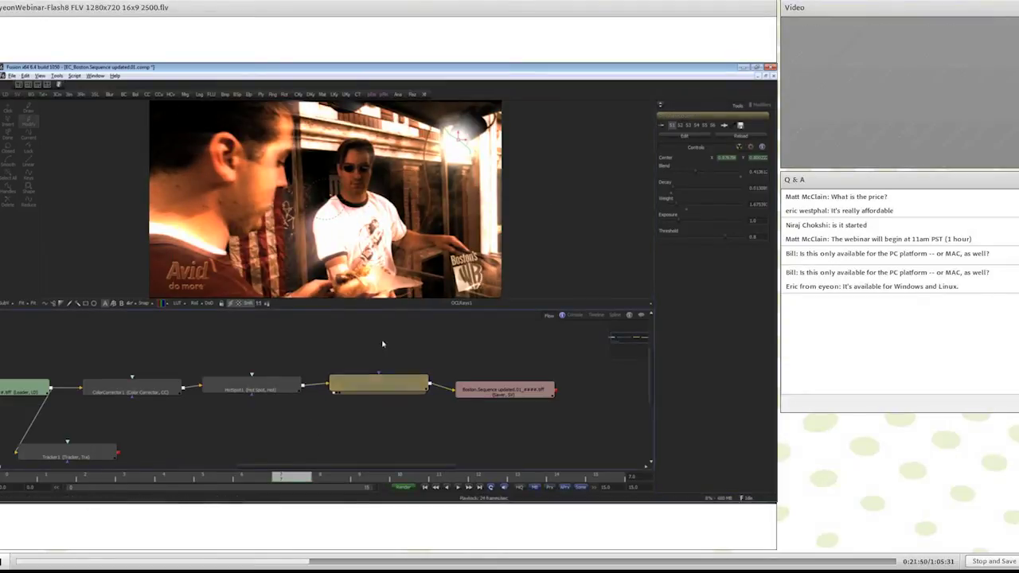
{"action": "left_click", "coordinate": [374, 389]}
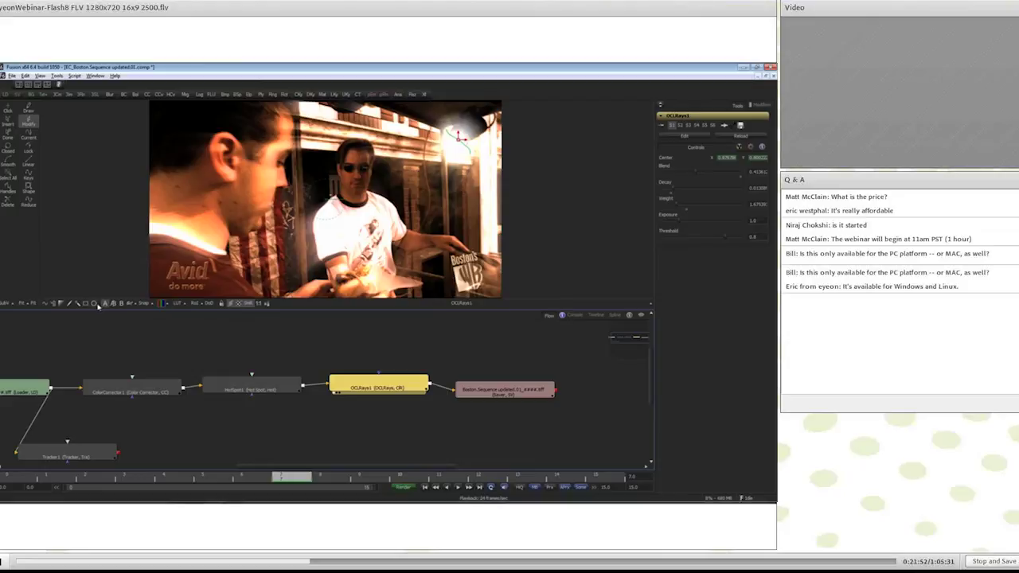
{"action": "left_click", "coordinate": [95, 304]}
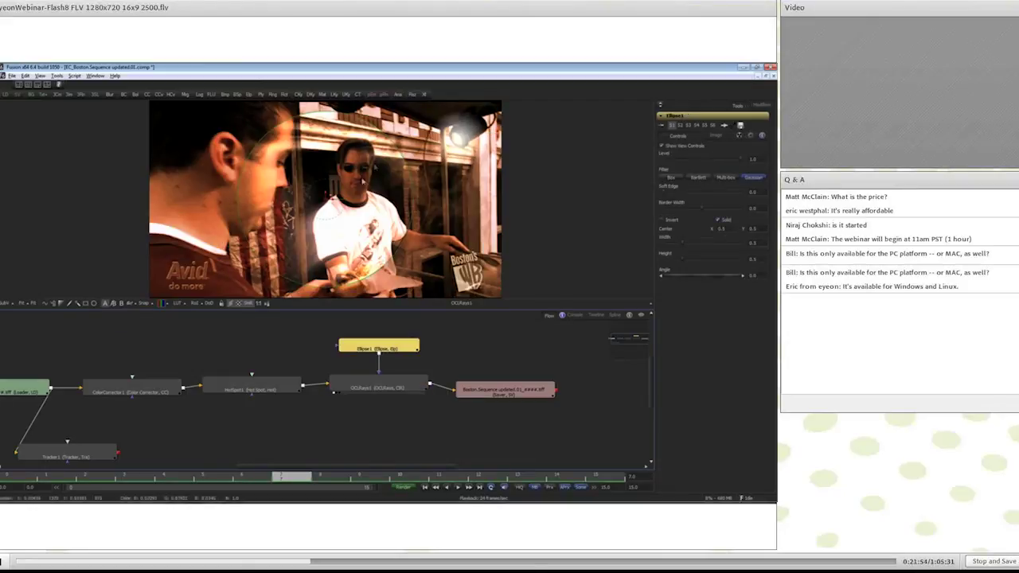
{"action": "left_click_drag", "start_coordinate": [326, 198], "coordinate": [456, 134]}
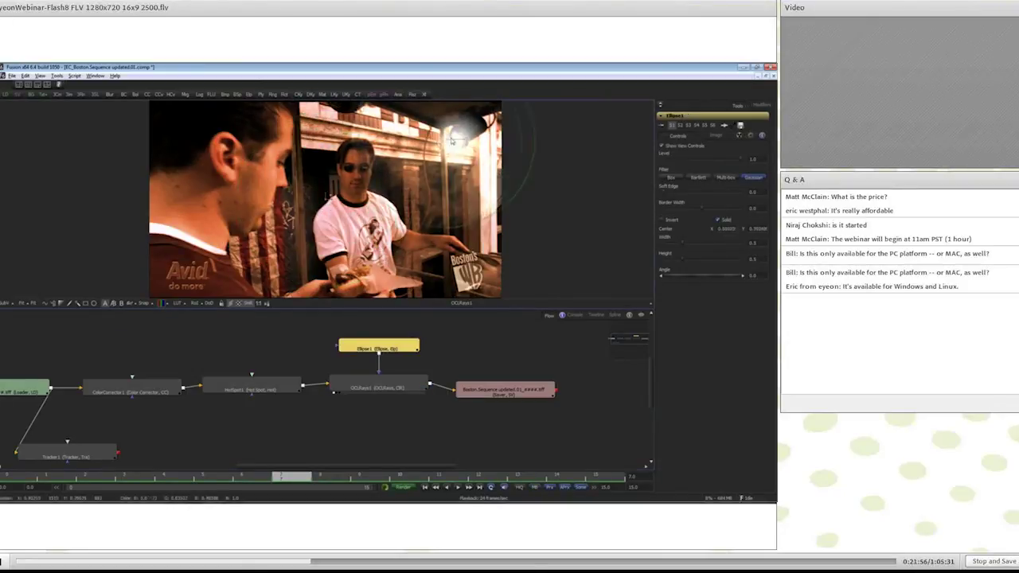
{"action": "left_click_drag", "start_coordinate": [538, 115], "coordinate": [501, 136]}
{"action": "left_click_drag", "start_coordinate": [456, 229], "coordinate": [460, 174]}
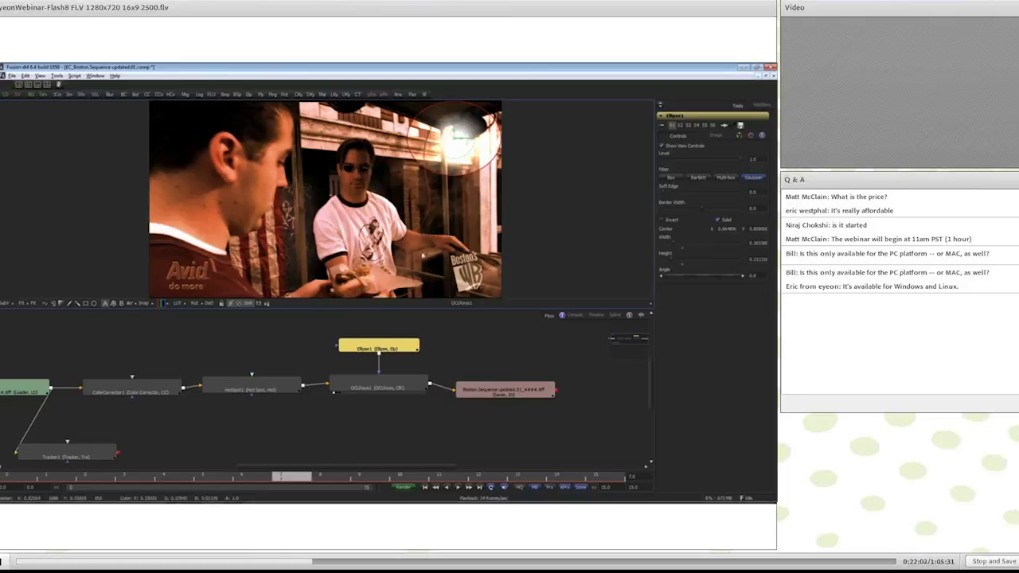
- Connect the ellipse mask's centre to the Path1 position and set its soft edge to about 0.04
{"action": "right_click", "coordinate": [454, 143]}
{"action": "mouse_move", "coordinate": [492, 253]}
{"action": "mouse_move", "coordinate": [546, 282]}
{"action": "mouse_move", "coordinate": [592, 293]}
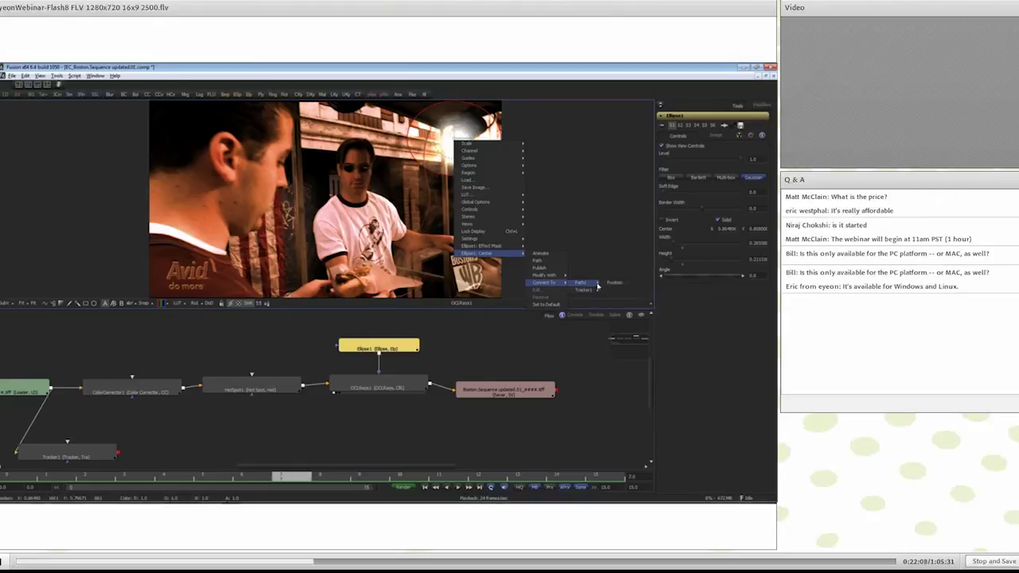
{"action": "left_click", "coordinate": [608, 283]}
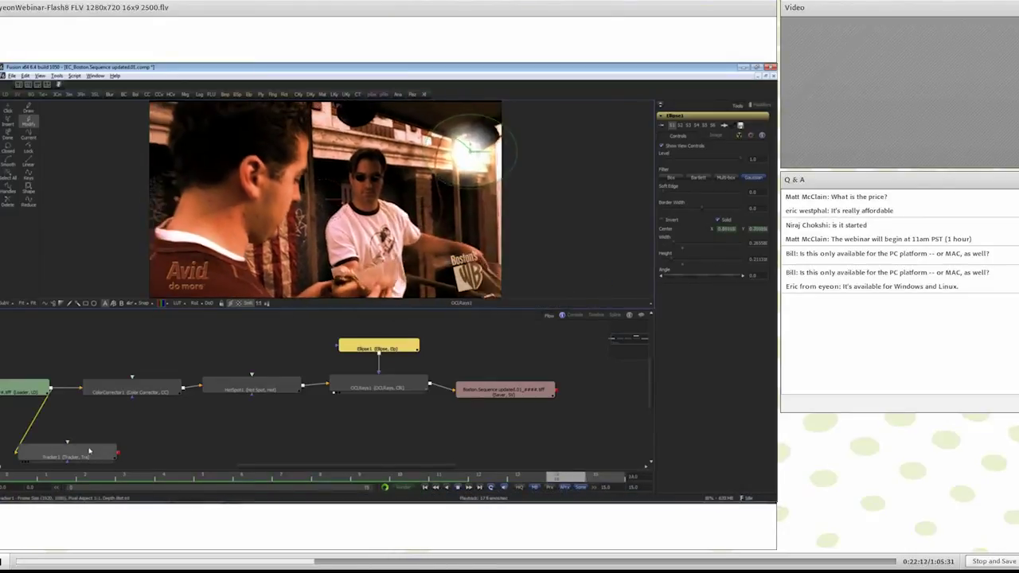
{"action": "left_click", "coordinate": [207, 430]}
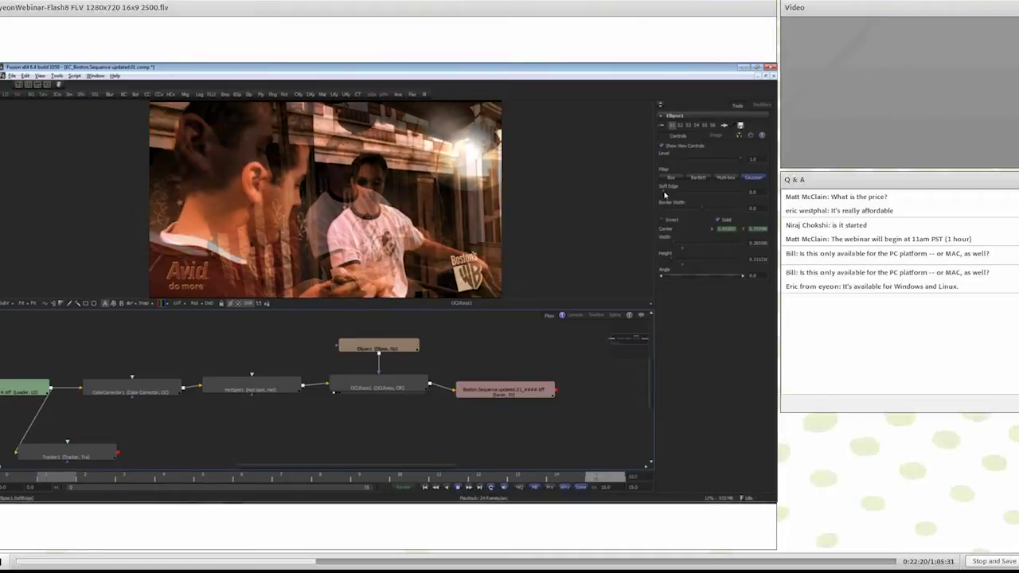
{"action": "left_click_drag", "start_coordinate": [664, 194], "coordinate": [678, 198]}
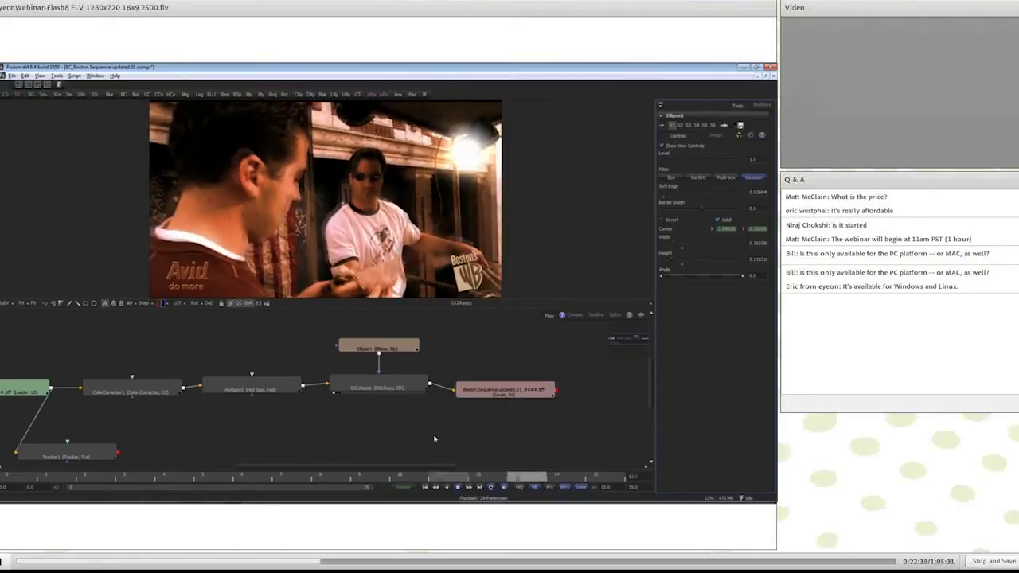
- Render the composition, then switch to Avid Media Composer and play the updated Sausage Guy 1 clip in the timeline
{"action": "left_click", "coordinate": [407, 488]}
{"action": "left_click", "coordinate": [432, 342]}
{"action": "key", "text": "alt+Tab"}
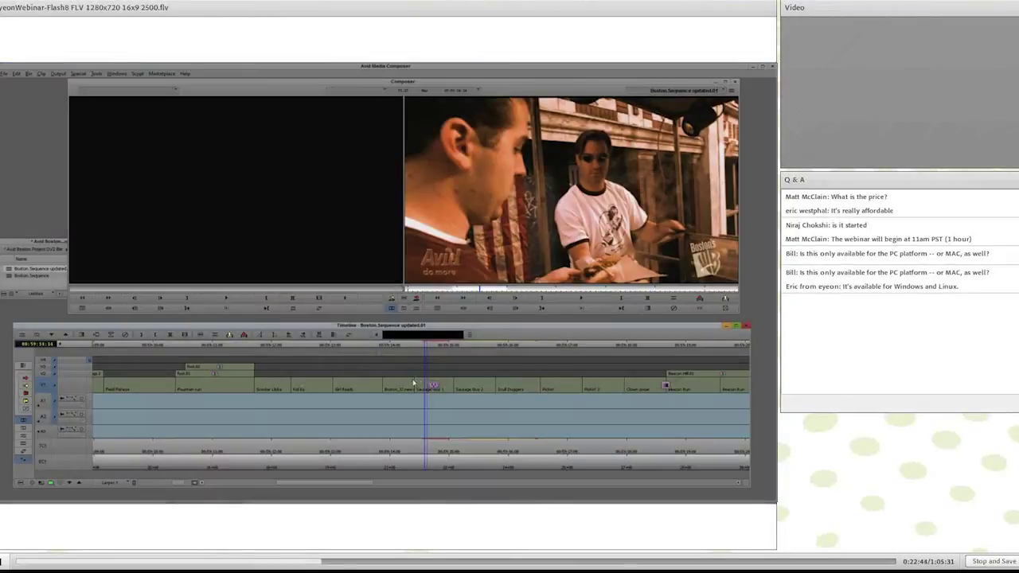
{"action": "left_click", "coordinate": [415, 385]}
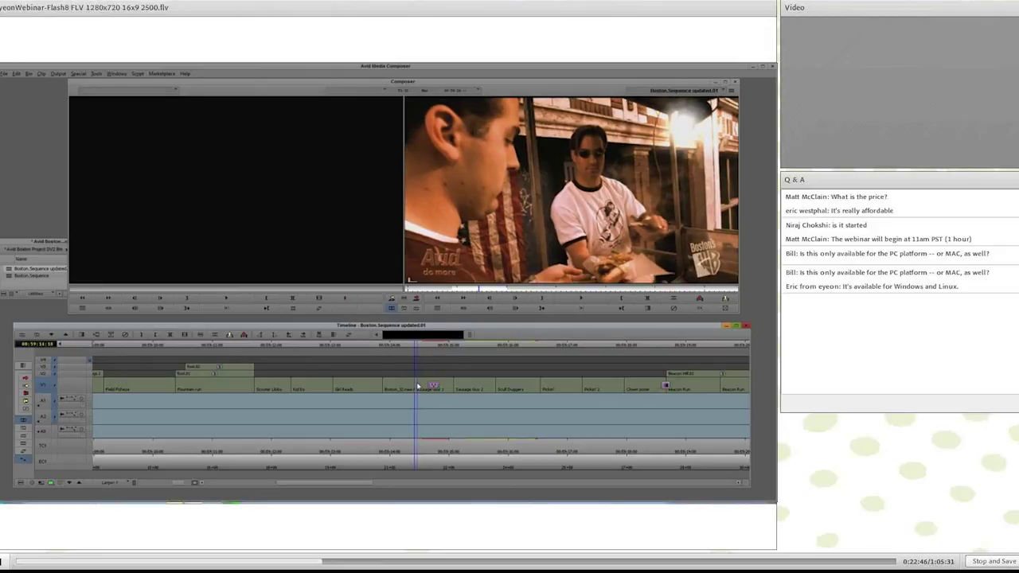
{"action": "key", "text": "space"}
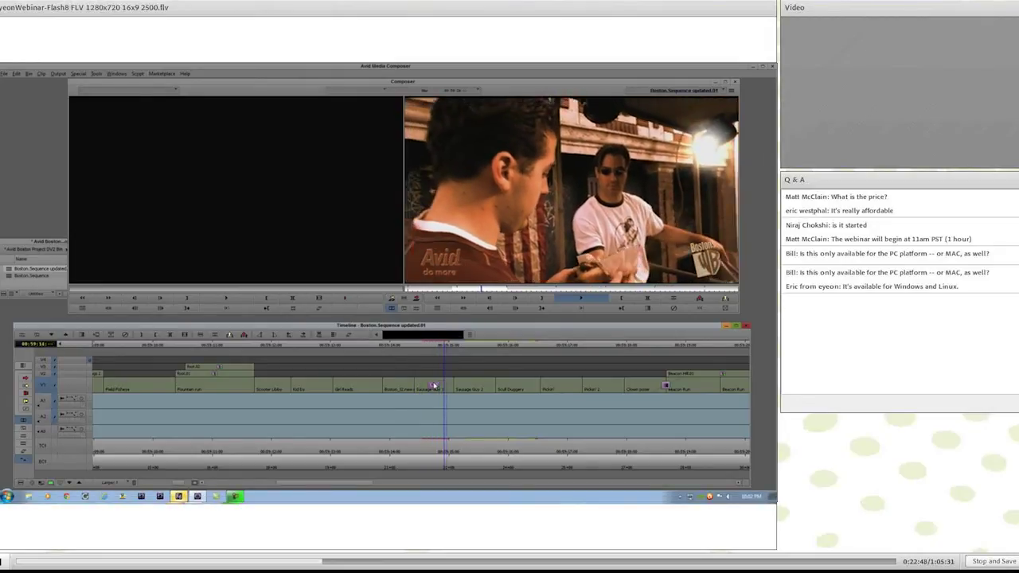
{"action": "mouse_move", "coordinate": [410, 390]}
{"action": "left_mouse_down"}
{"action": "mouse_move", "coordinate": [448, 392]}
{"action": "mouse_move", "coordinate": [411, 388]}
{"action": "left_mouse_up"}
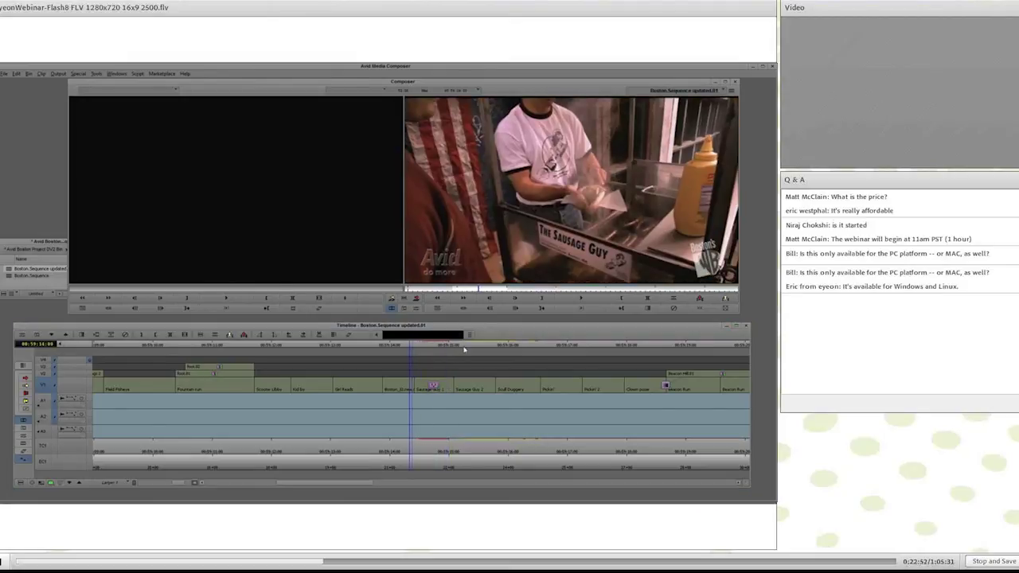
{"action": "mouse_move", "coordinate": [409, 424]}
{"action": "left_mouse_down"}
{"action": "mouse_move", "coordinate": [432, 419]}
{"action": "mouse_move", "coordinate": [402, 418]}
{"action": "left_mouse_up"}
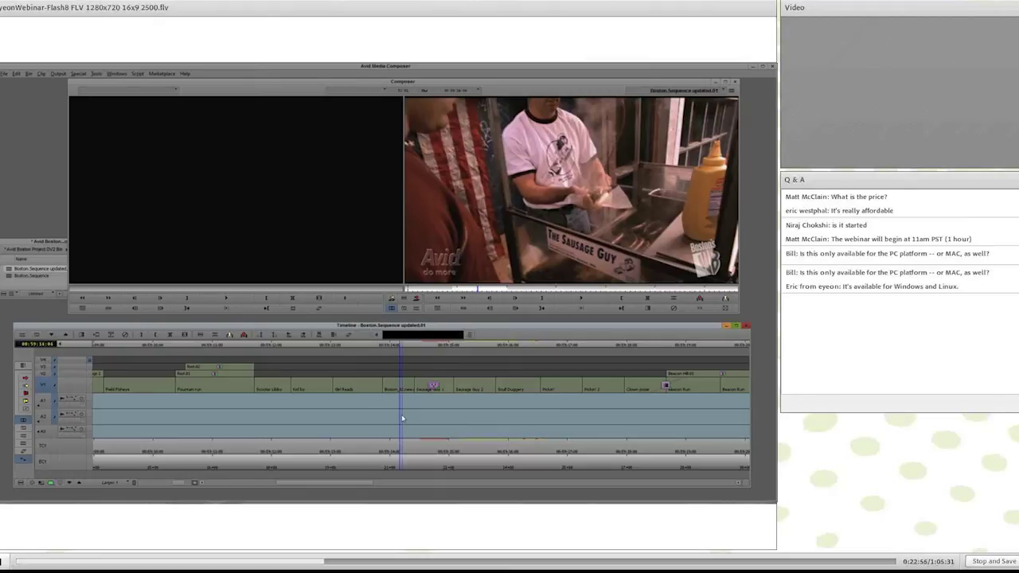
- Switch to Fusion's Multiple Savers composition, enlarge the flow area and view the original Beatles photo loader
{"action": "key", "text": "alt+Tab"}
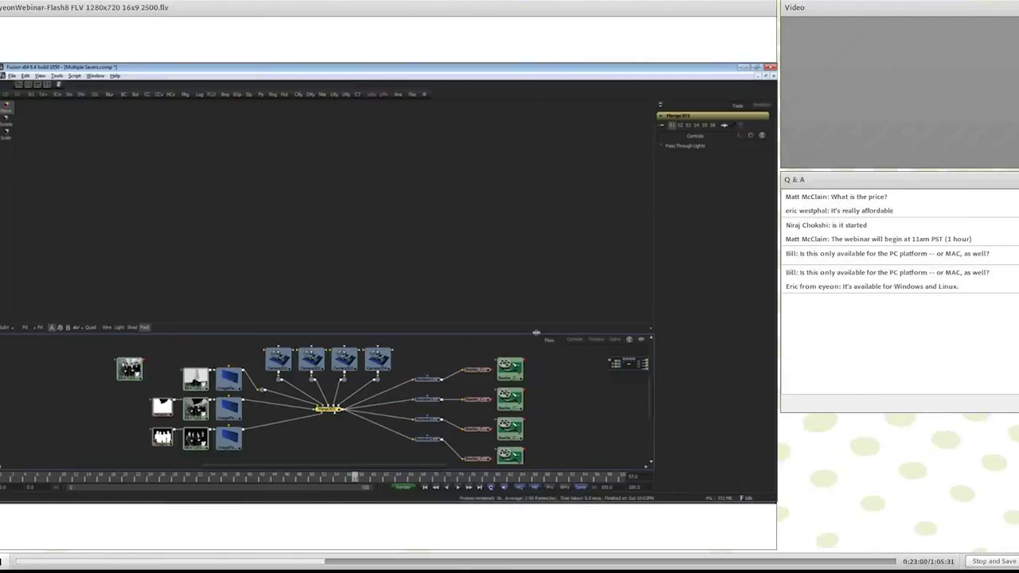
{"action": "left_click_drag", "start_coordinate": [536, 332], "coordinate": [536, 300]}
{"action": "left_click_drag", "start_coordinate": [359, 429], "coordinate": [374, 438]}
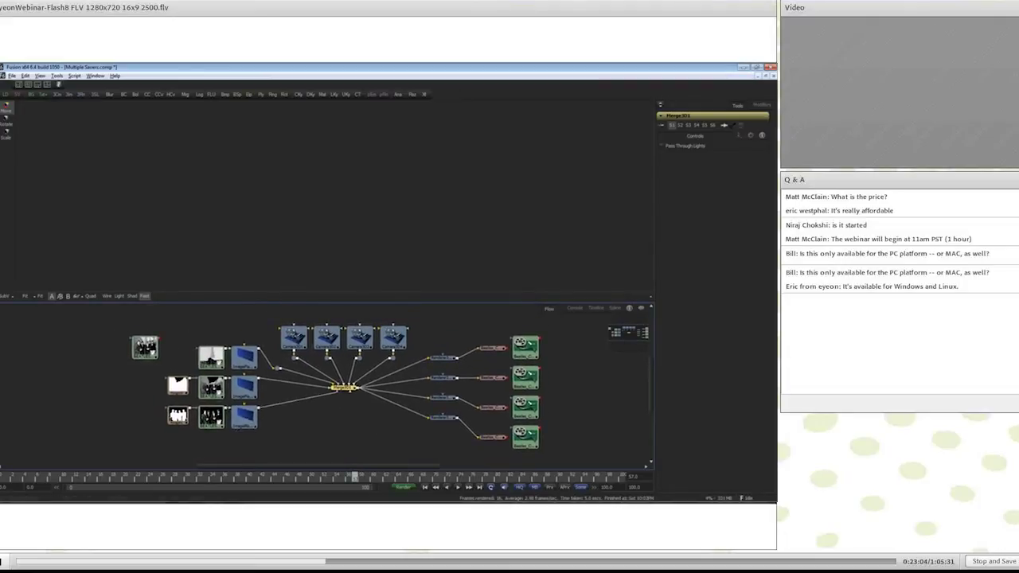
{"action": "left_click_drag", "start_coordinate": [146, 348], "coordinate": [193, 264]}
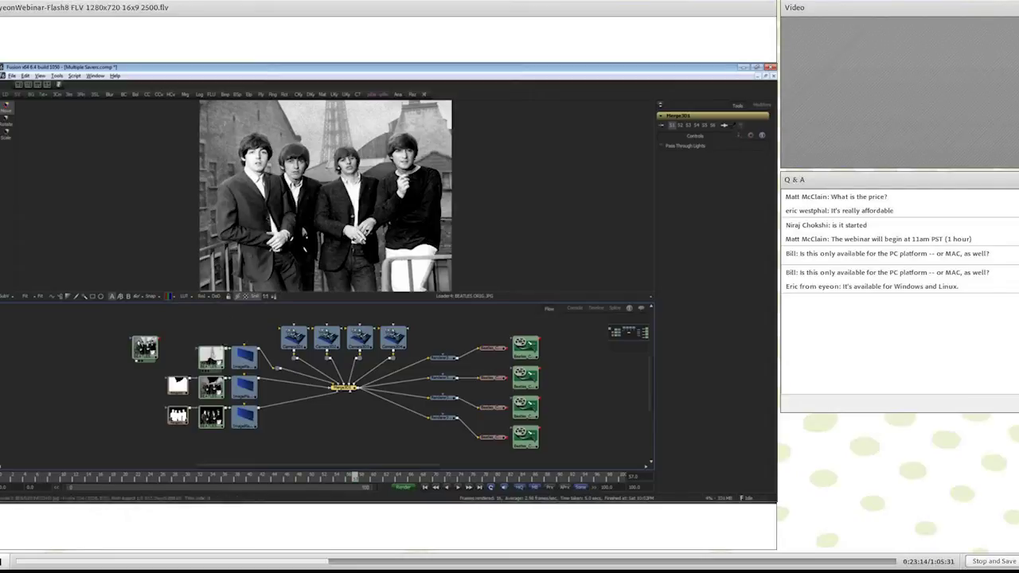
- View the masked band cut-out with its polygon, followed by the two Beatles patch background layers
{"action": "left_click", "coordinate": [211, 415]}
{"action": "left_click_drag", "start_coordinate": [211, 415], "coordinate": [241, 255]}
{"action": "left_click", "coordinate": [177, 415]}
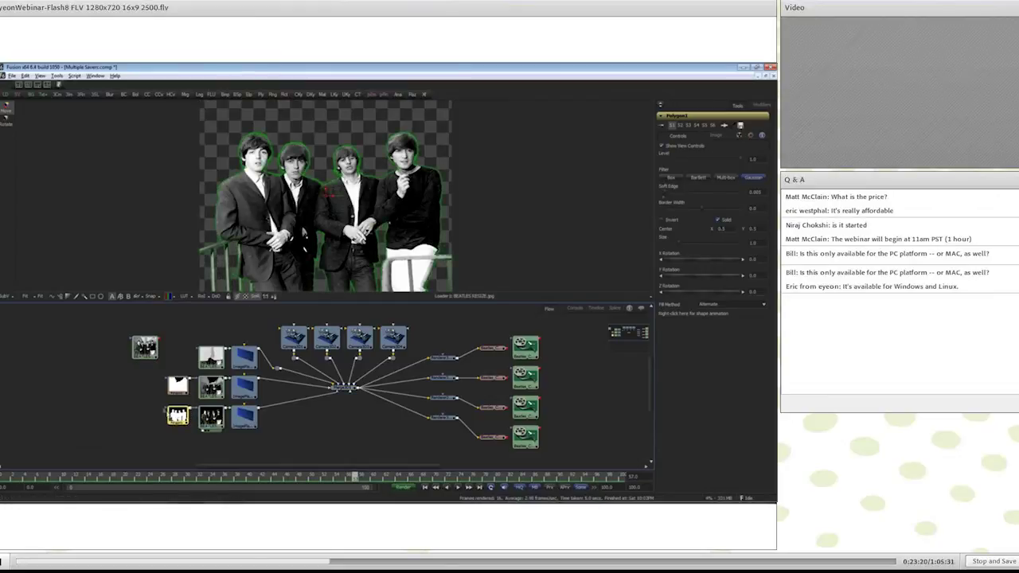
{"action": "left_click", "coordinate": [211, 449]}
{"action": "left_click_drag", "start_coordinate": [210, 388], "coordinate": [263, 285]}
{"action": "left_click_drag", "start_coordinate": [214, 355], "coordinate": [324, 195]}
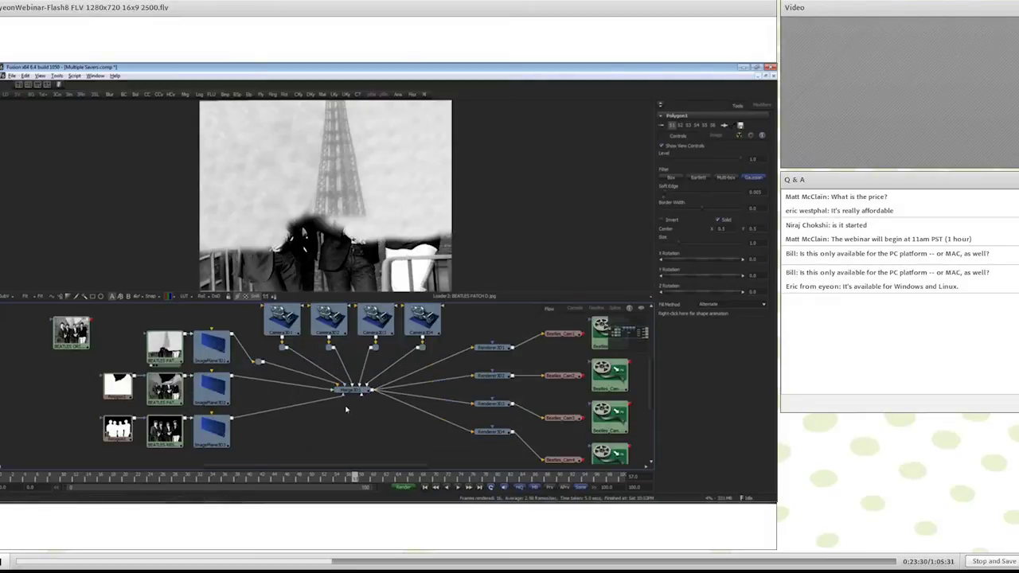
- View the image planes built from the Beatles layers one by one in the 3D view
{"action": "scroll", "coordinate": [346, 410], "scroll_direction": "up", "scroll_amount": 2}
{"action": "left_click_drag", "start_coordinate": [167, 331], "coordinate": [322, 199]}
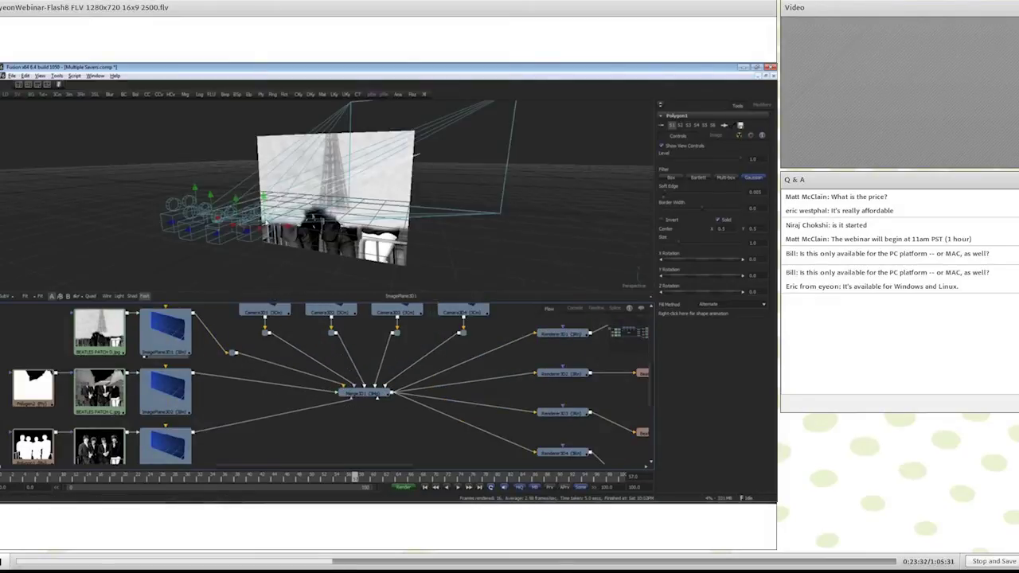
{"action": "left_click_drag", "start_coordinate": [194, 389], "coordinate": [287, 257]}
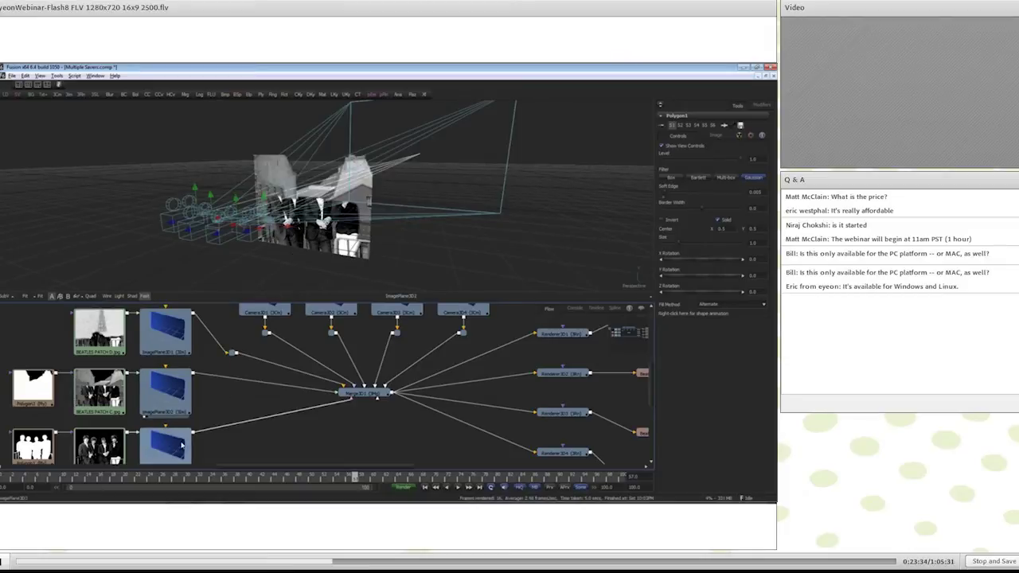
{"action": "left_click_drag", "start_coordinate": [176, 389], "coordinate": [276, 253]}
{"action": "left_click_drag", "start_coordinate": [182, 344], "coordinate": [277, 246]}
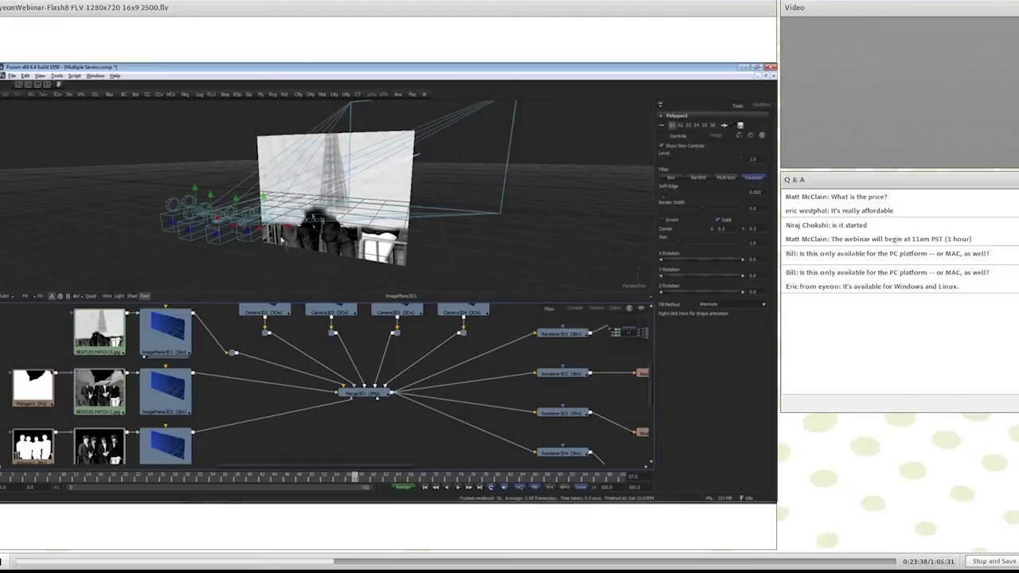
- View the Merge3D1 scene that combines all the Beatles image planes and cameras, and examine its depth from an angle
{"action": "left_click", "coordinate": [366, 393]}
{"action": "left_click", "coordinate": [364, 396]}
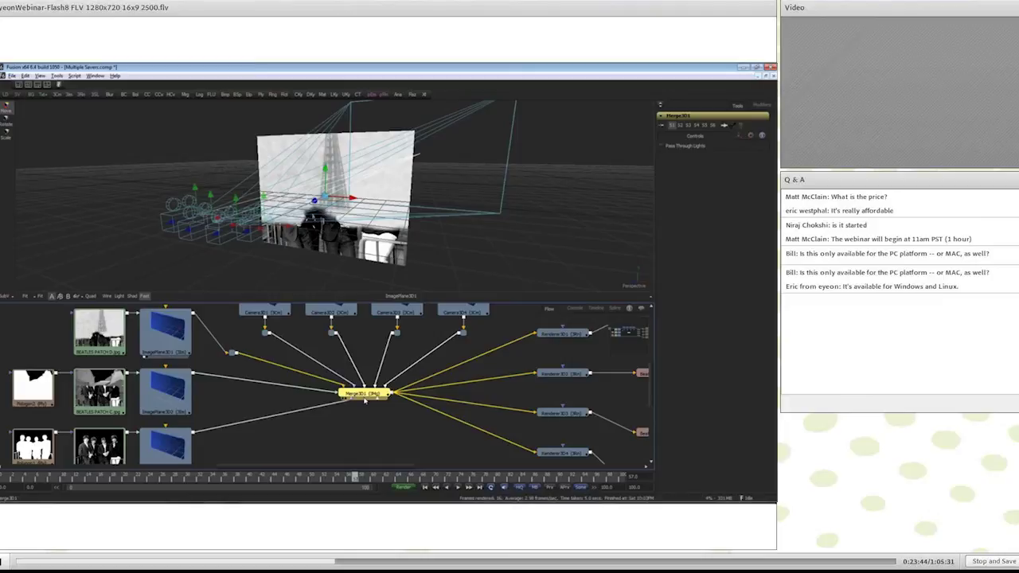
{"action": "left_click_drag", "start_coordinate": [362, 393], "coordinate": [348, 210]}
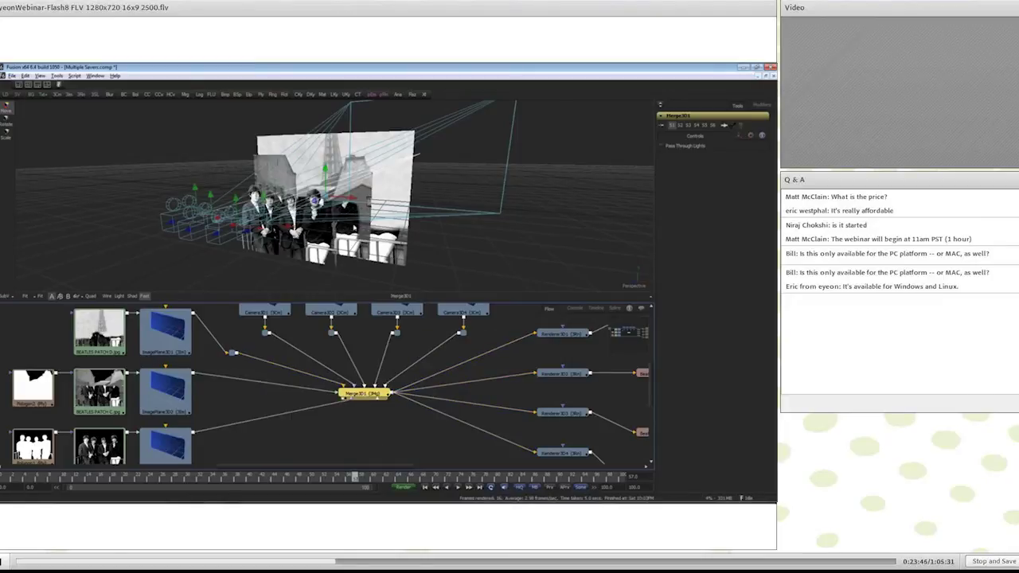
{"action": "mouse_move", "coordinate": [318, 212]}
{"action": "left_mouse_down"}
{"action": "mouse_move", "coordinate": [372, 208]}
{"action": "mouse_move", "coordinate": [325, 211]}
{"action": "left_mouse_up"}
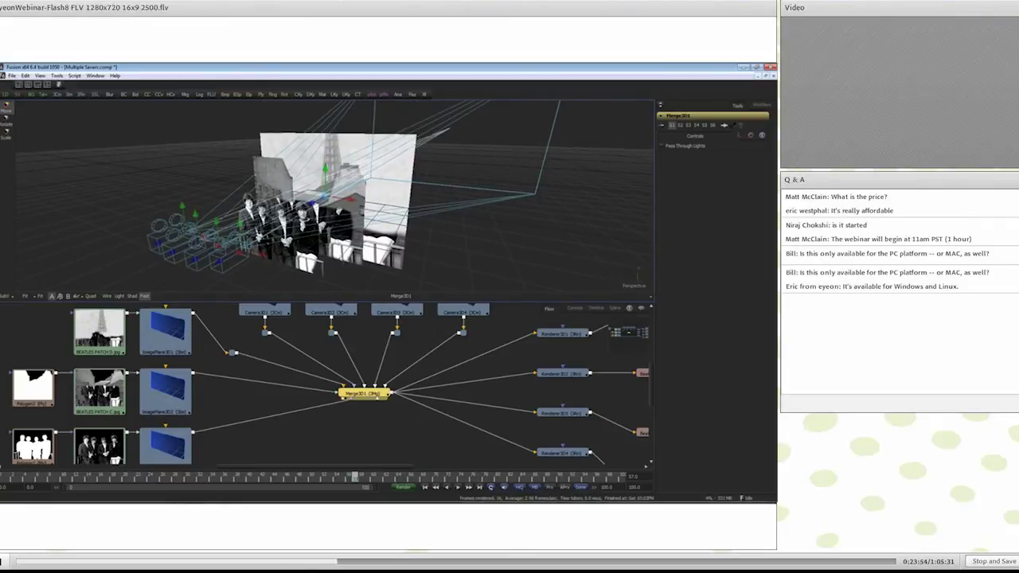
- Select the 3D cameras feeding the merge one after another to show their settings and positions
{"action": "left_click_drag", "start_coordinate": [367, 359], "coordinate": [353, 379]}
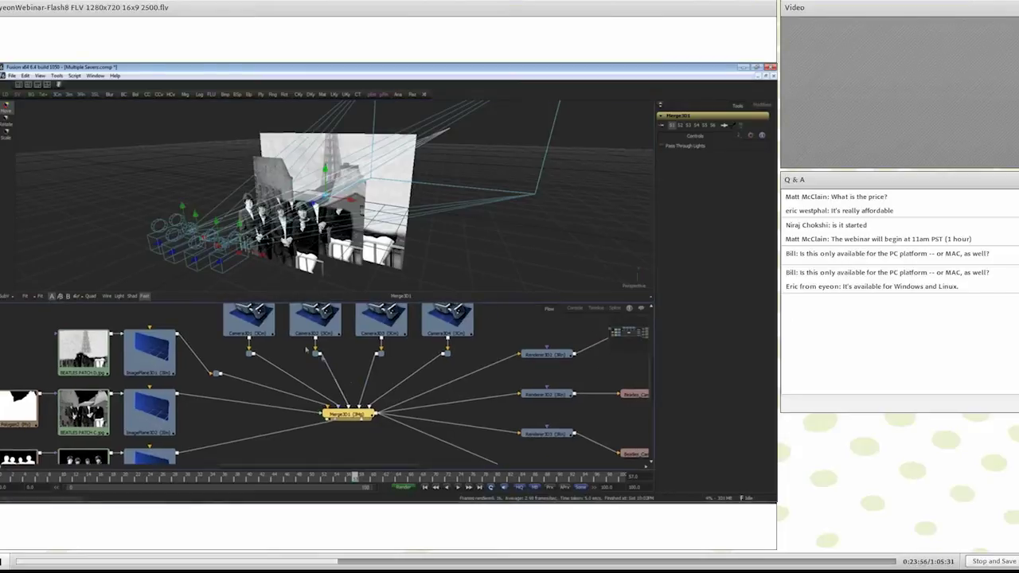
{"action": "left_click_drag", "start_coordinate": [272, 327], "coordinate": [269, 357]}
{"action": "left_click", "coordinate": [268, 355]}
{"action": "left_click", "coordinate": [315, 344]}
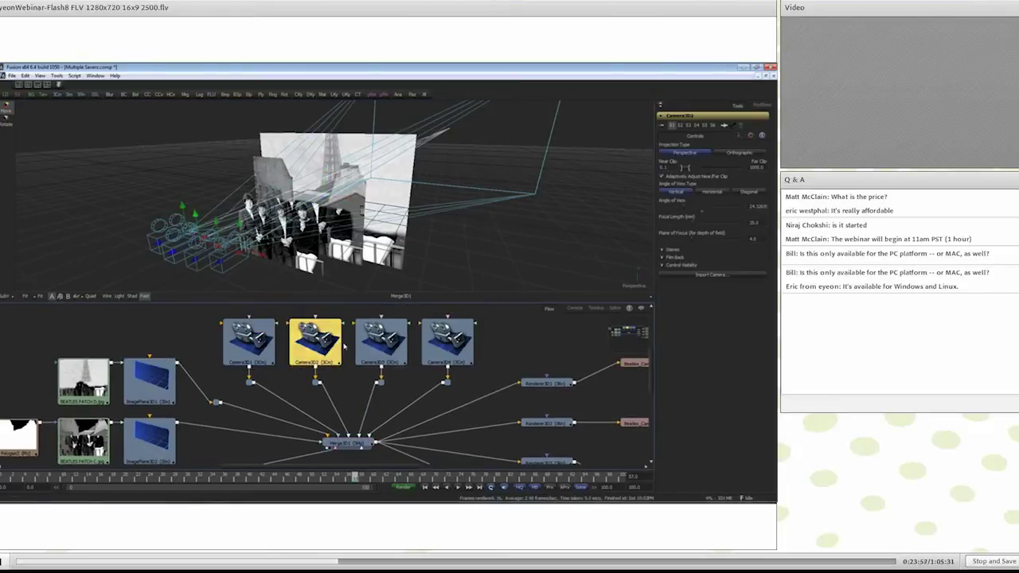
{"action": "left_click", "coordinate": [382, 344]}
{"action": "left_click", "coordinate": [441, 346]}
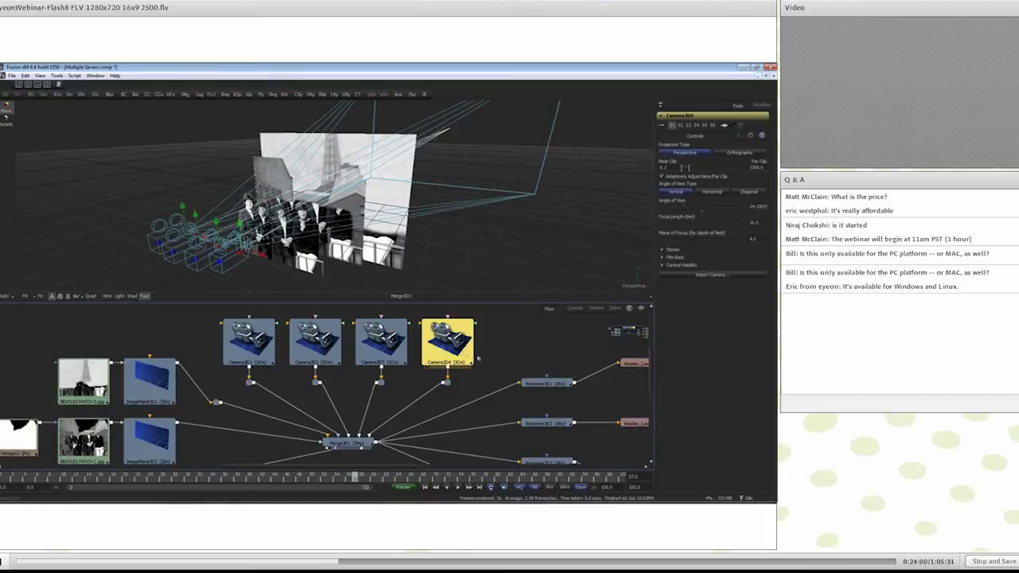
- View the outputs of Renderer3D1 through Renderer3D4 in turn to compare the framing of each camera
{"action": "left_click_drag", "start_coordinate": [538, 364], "coordinate": [466, 313]}
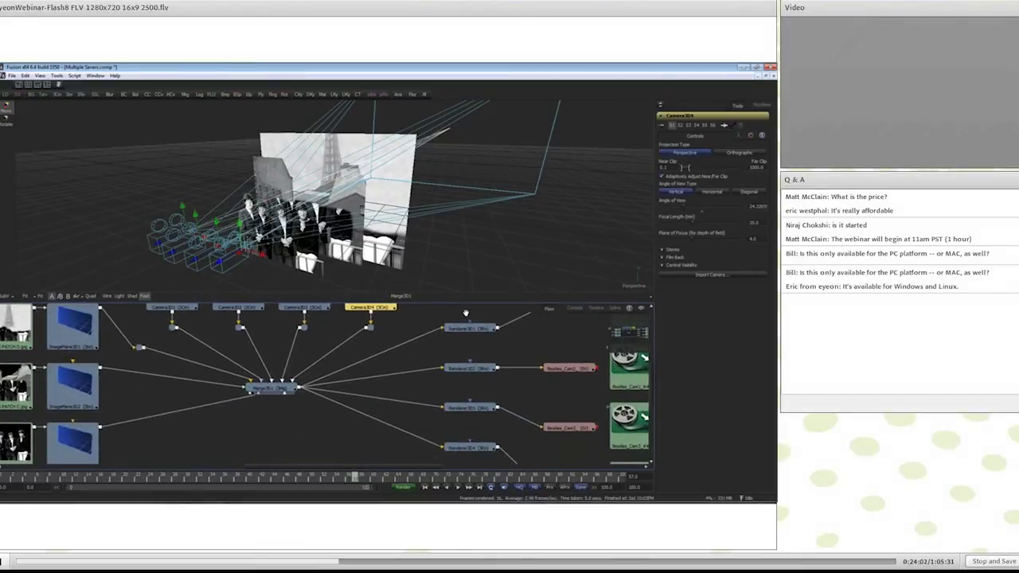
{"action": "key", "text": "1"}
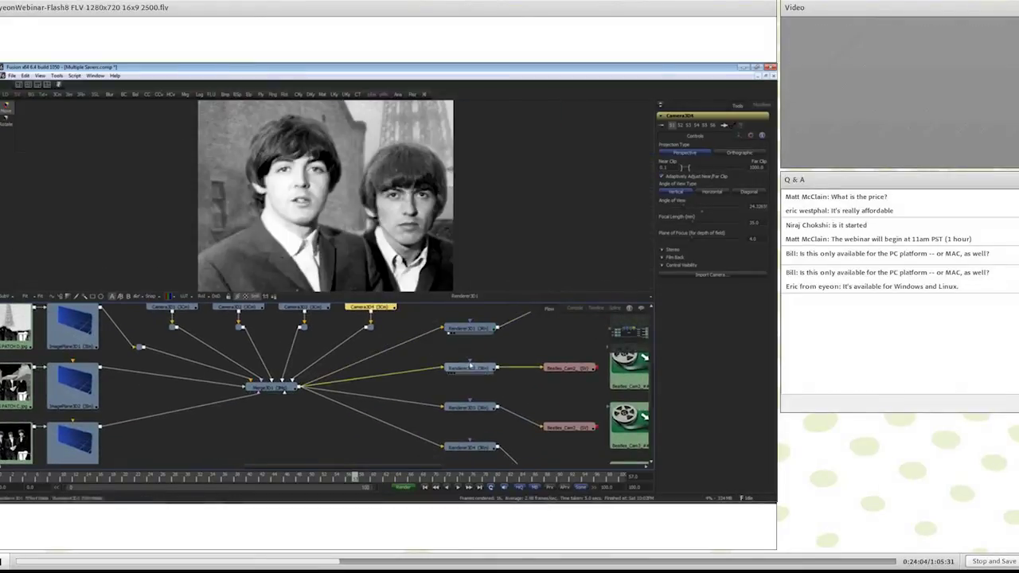
{"action": "key", "text": "1"}
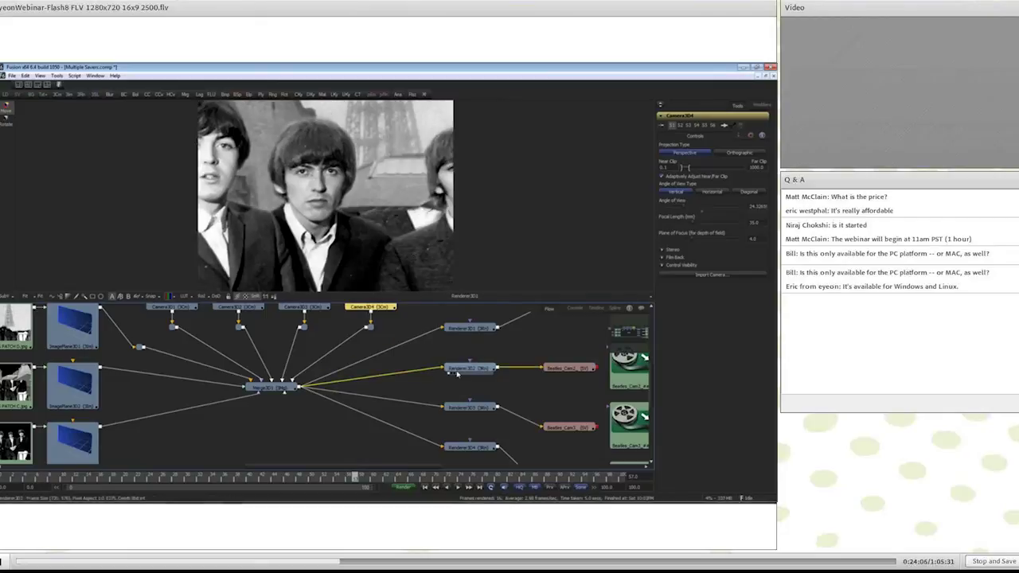
{"action": "key", "text": "1"}
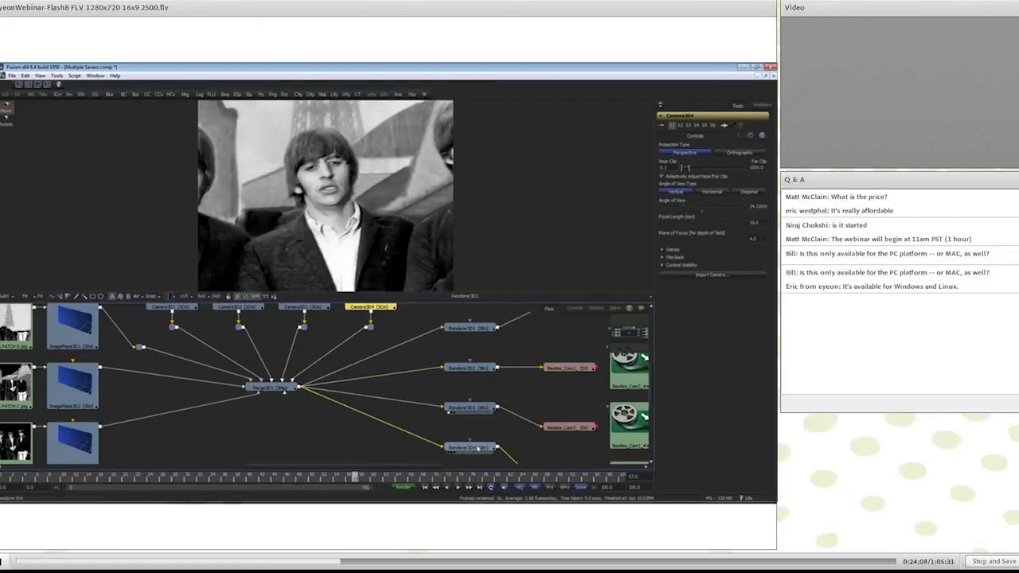
{"action": "key", "text": "1"}
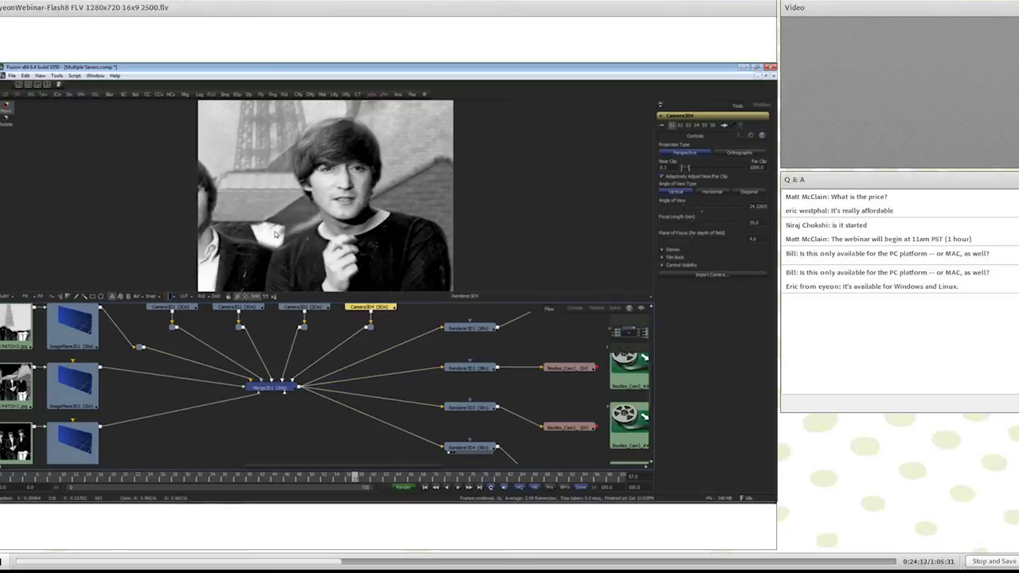
- Play the merged 3D scene and look through its different cameras, finishing with Camera3D4
{"action": "key", "text": "1"}
{"action": "key", "text": "space"}
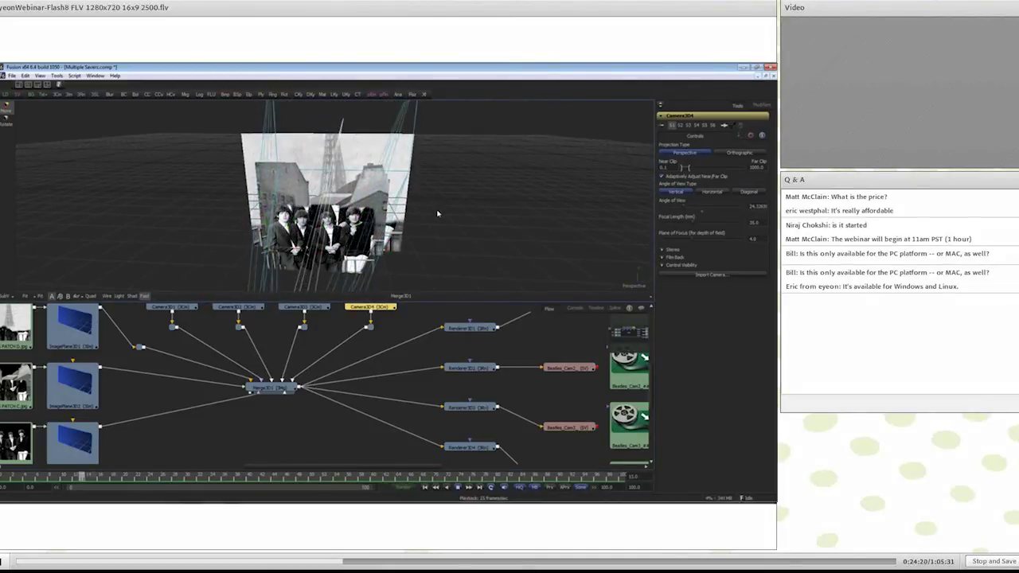
{"action": "right_click", "coordinate": [643, 283]}
{"action": "left_click", "coordinate": [654, 283]}
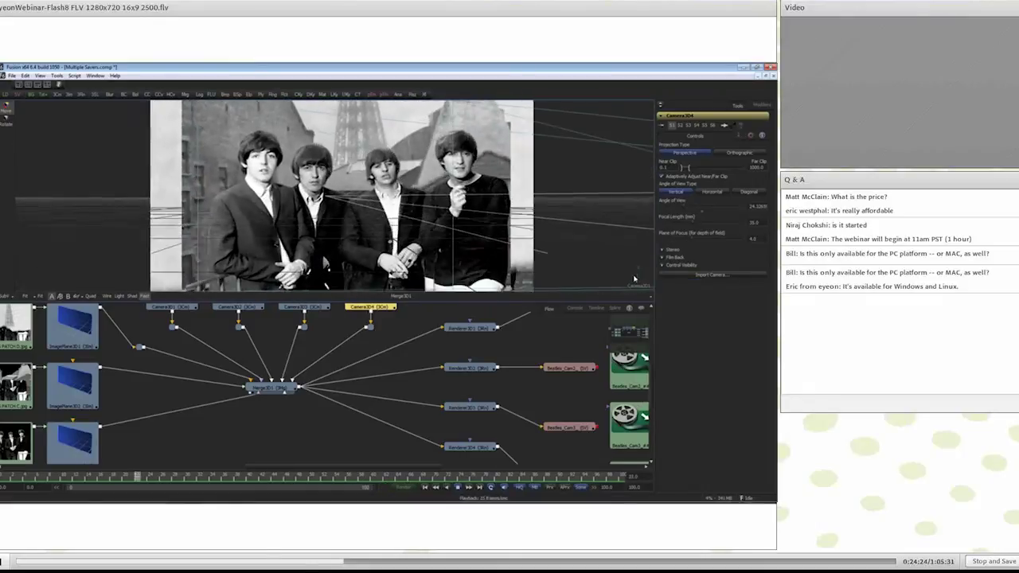
{"action": "right_click", "coordinate": [639, 282]}
{"action": "left_click", "coordinate": [641, 287]}
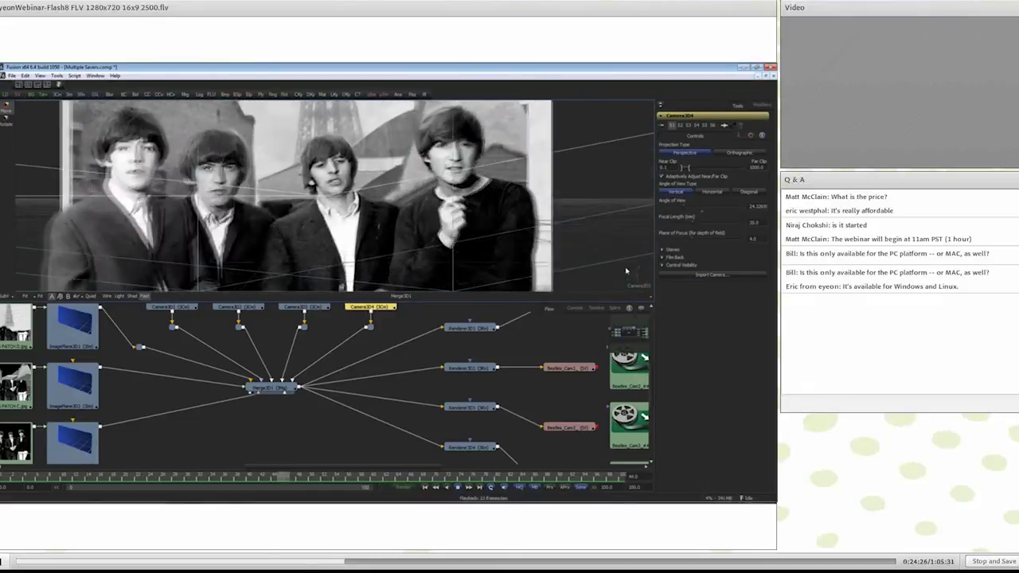
{"action": "right_click", "coordinate": [632, 272]}
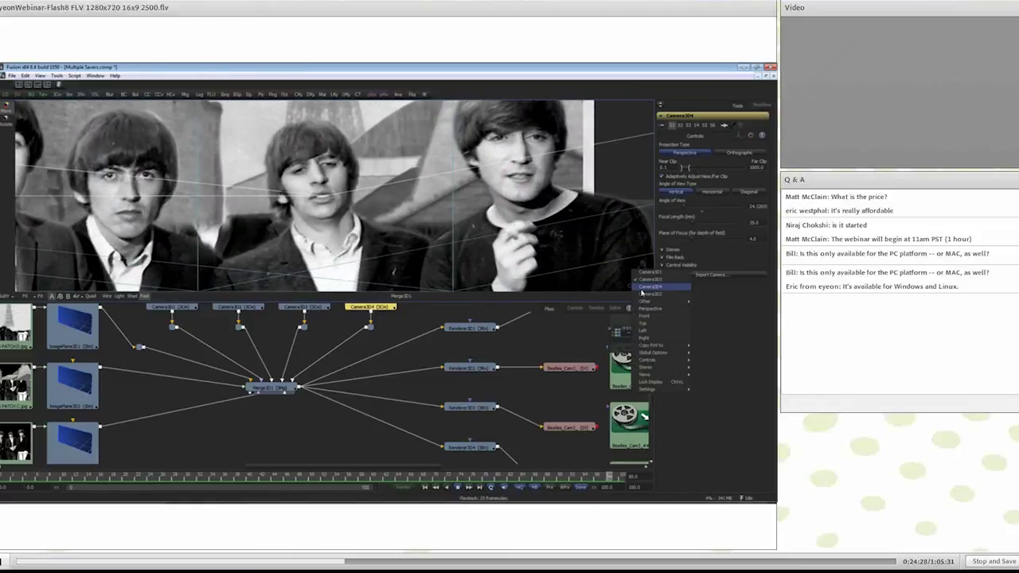
{"action": "left_click", "coordinate": [643, 293]}
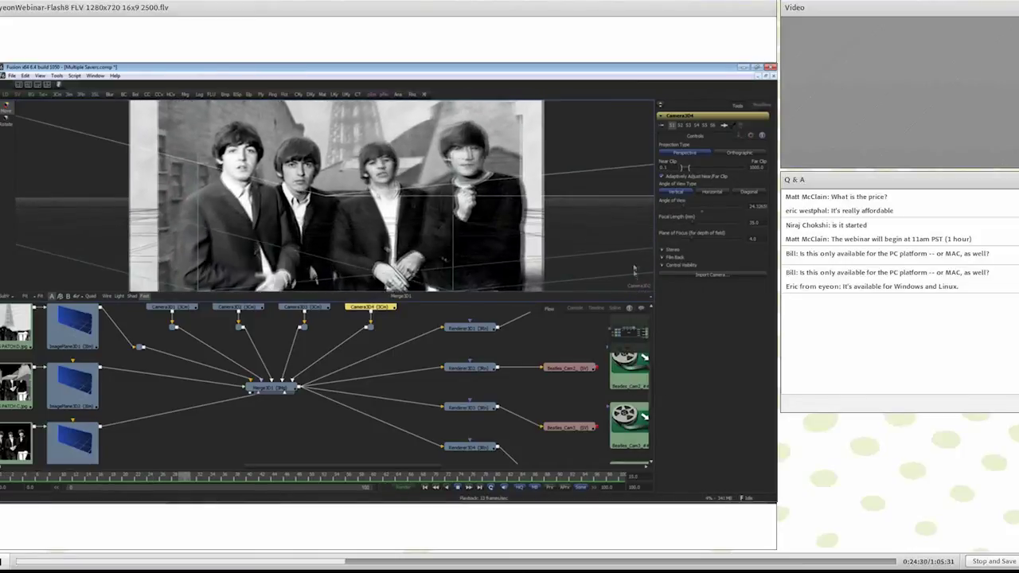
{"action": "right_click", "coordinate": [641, 258]}
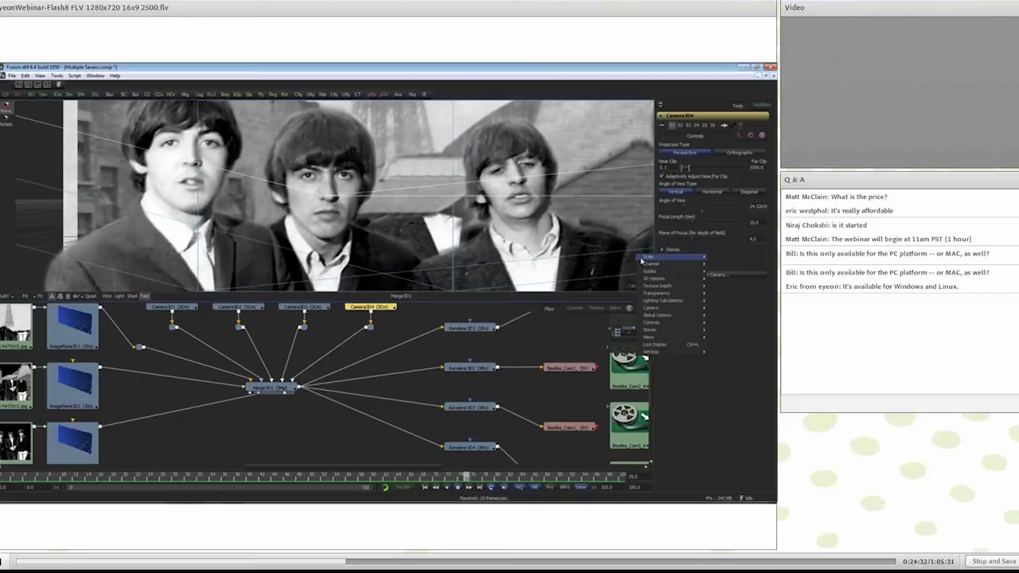
{"action": "left_click", "coordinate": [624, 282]}
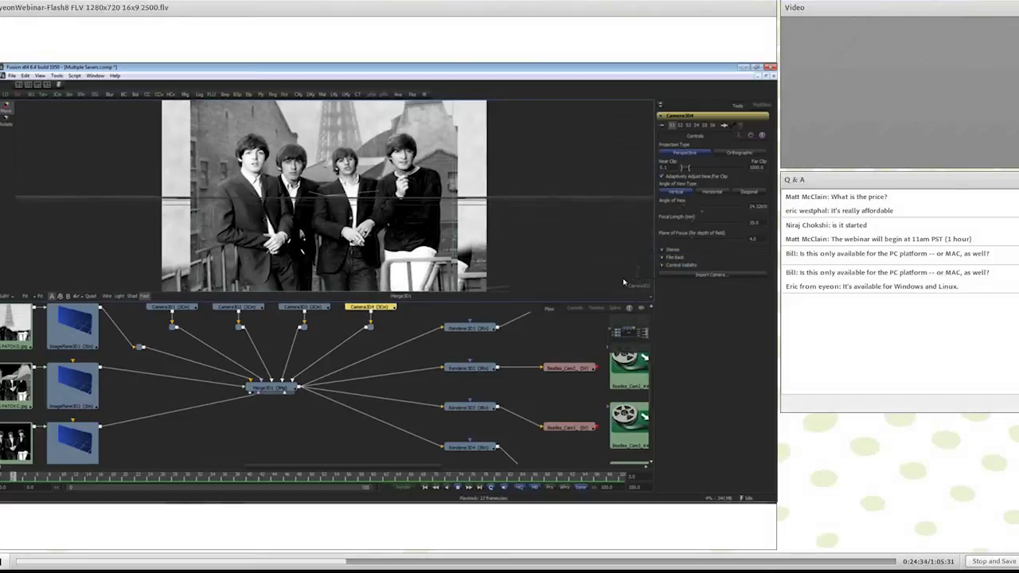
{"action": "right_click", "coordinate": [625, 282]}
{"action": "left_click", "coordinate": [643, 296]}
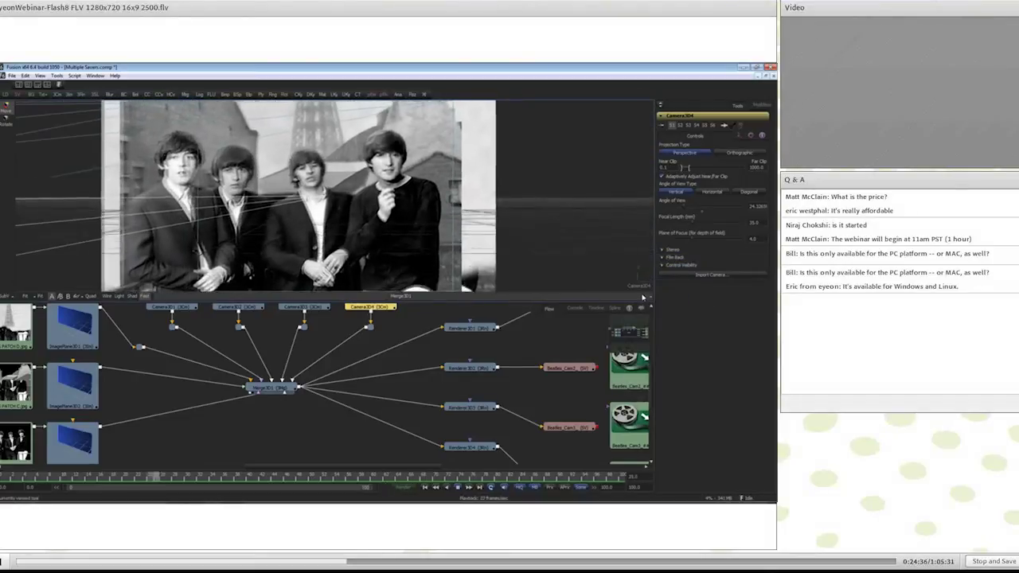
- View the four 3D renderers one by one during playback to watch each camera's animated push-in
{"action": "left_click_drag", "start_coordinate": [466, 327], "coordinate": [391, 240]}
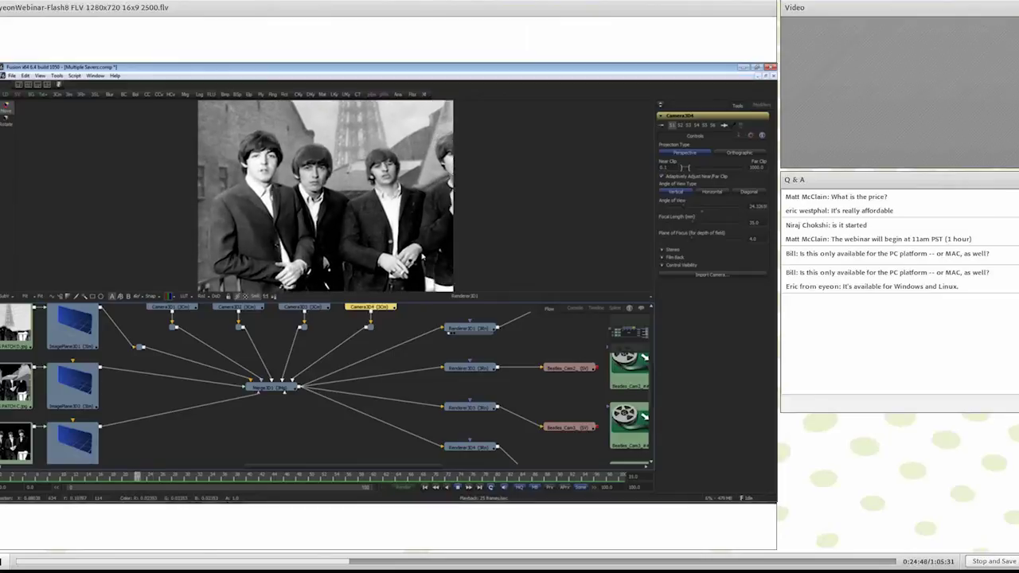
{"action": "left_click", "coordinate": [473, 368]}
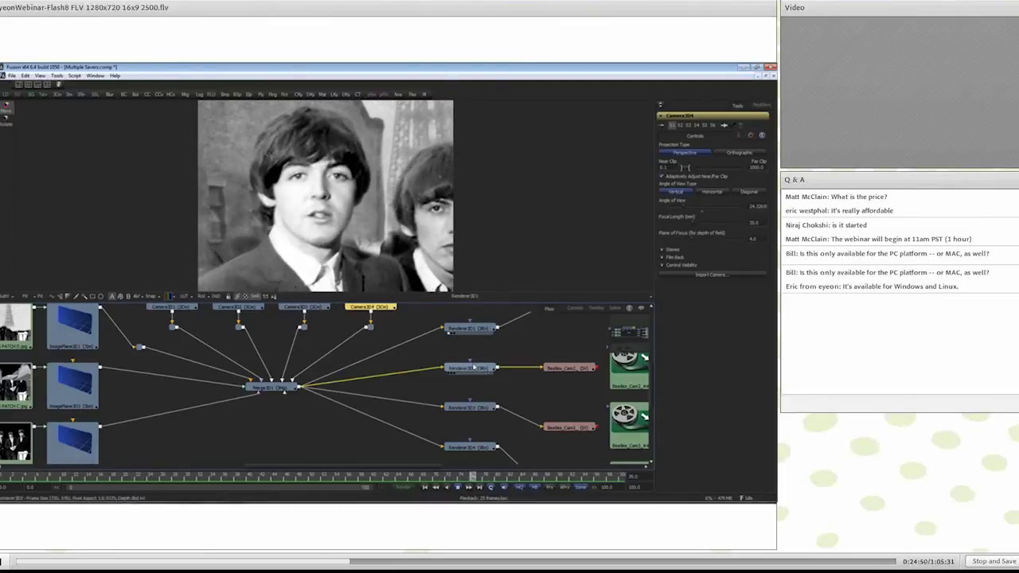
{"action": "left_click", "coordinate": [471, 408]}
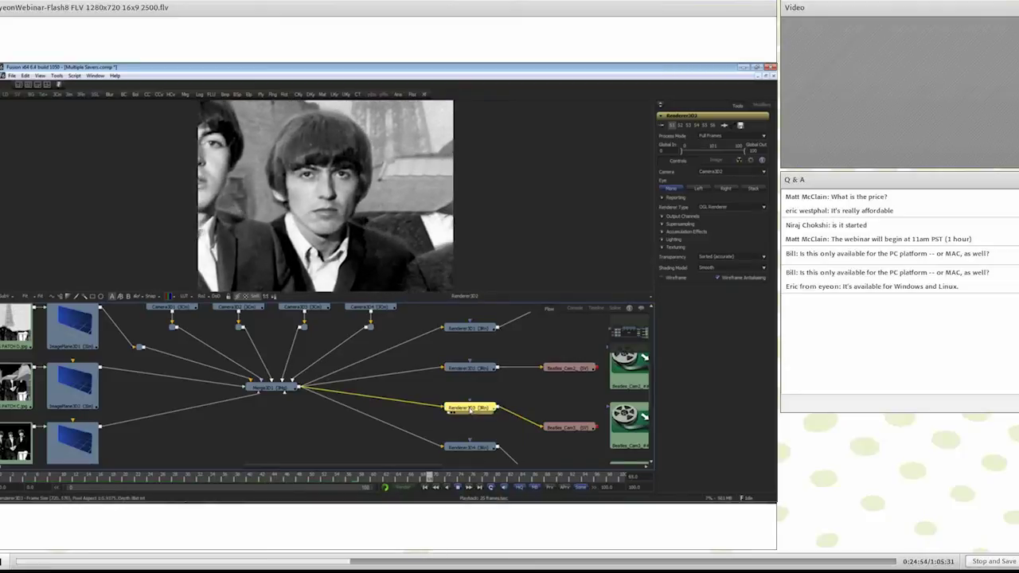
{"action": "left_click", "coordinate": [471, 450]}
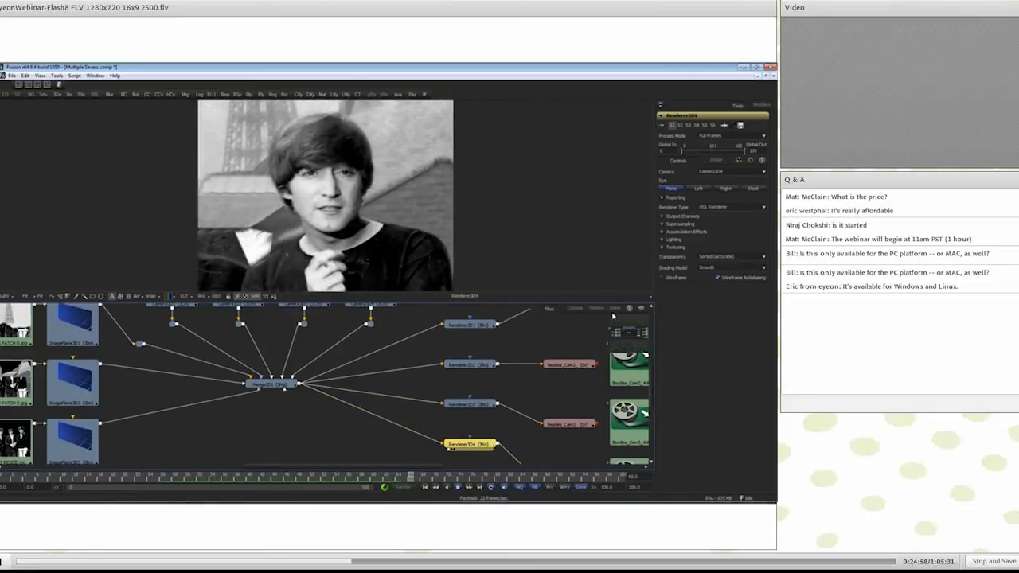
- Examine the cameras' animation splines while playing the Renderer3D1 output
{"action": "left_click", "coordinate": [614, 309]}
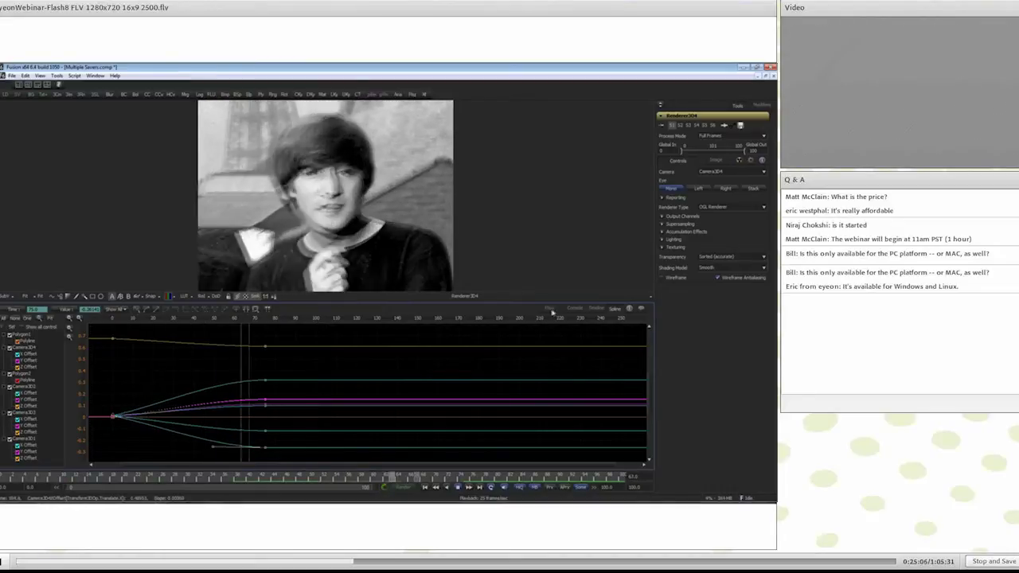
{"action": "key", "text": "F5"}
{"action": "left_click", "coordinate": [452, 330]}
{"action": "left_click", "coordinate": [613, 309]}
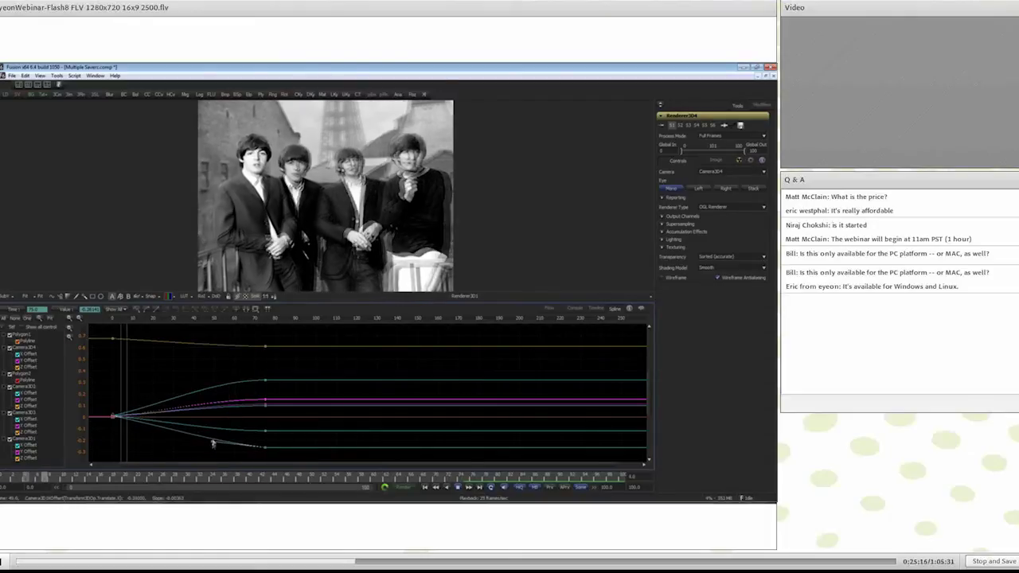
- Return to the flow and inspect the file settings of the Beatles_Cam1 and Beatles_Cam2 savers
{"action": "left_click", "coordinate": [549, 308]}
{"action": "left_click", "coordinate": [467, 323]}
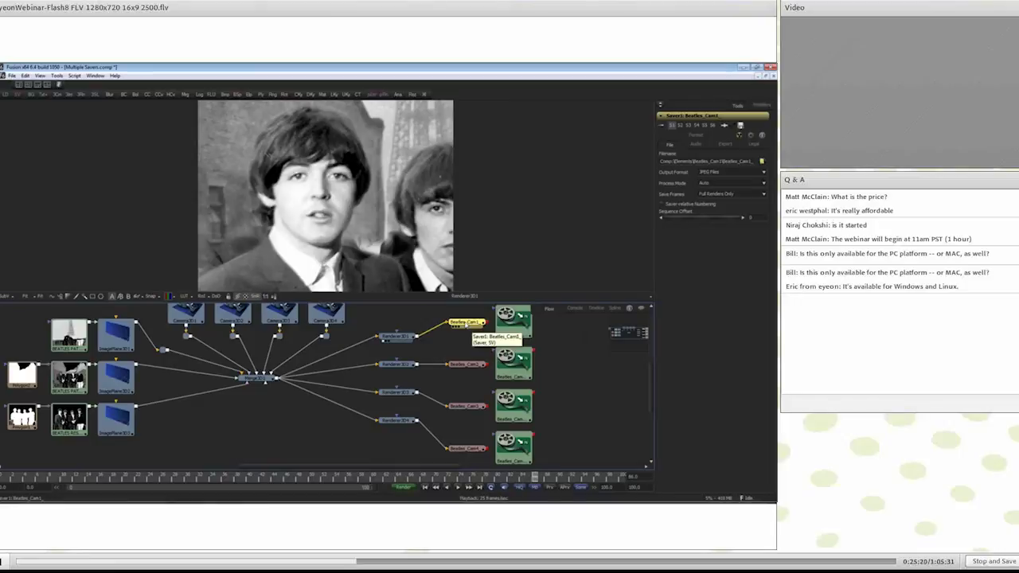
{"action": "left_click", "coordinate": [468, 366]}
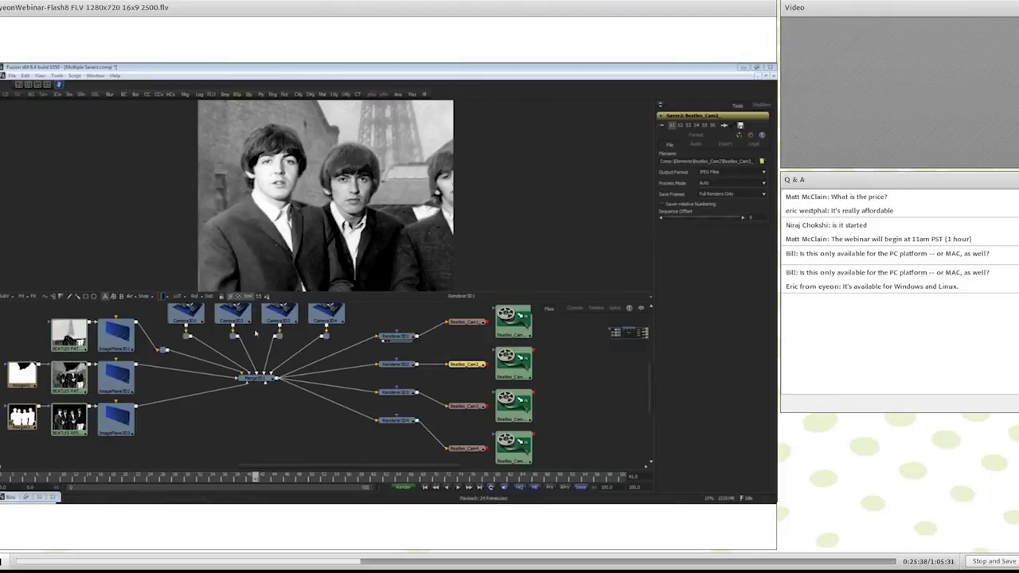
- Switch to the street composition and play its rendered street sequence from the loader
{"action": "left_click", "coordinate": [95, 75]}
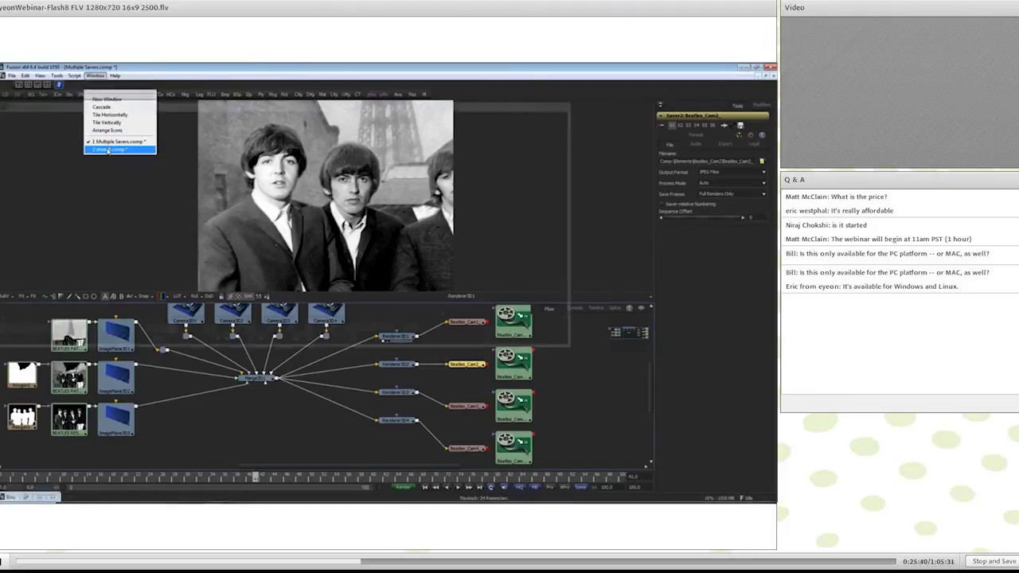
{"action": "left_click", "coordinate": [107, 150]}
{"action": "left_click", "coordinate": [547, 436]}
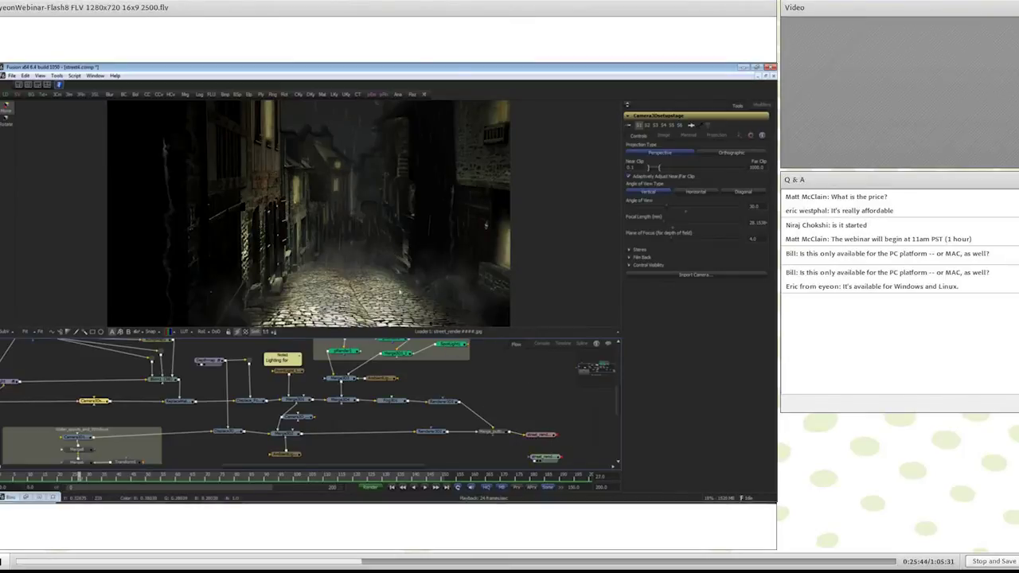
{"action": "key", "text": "space"}
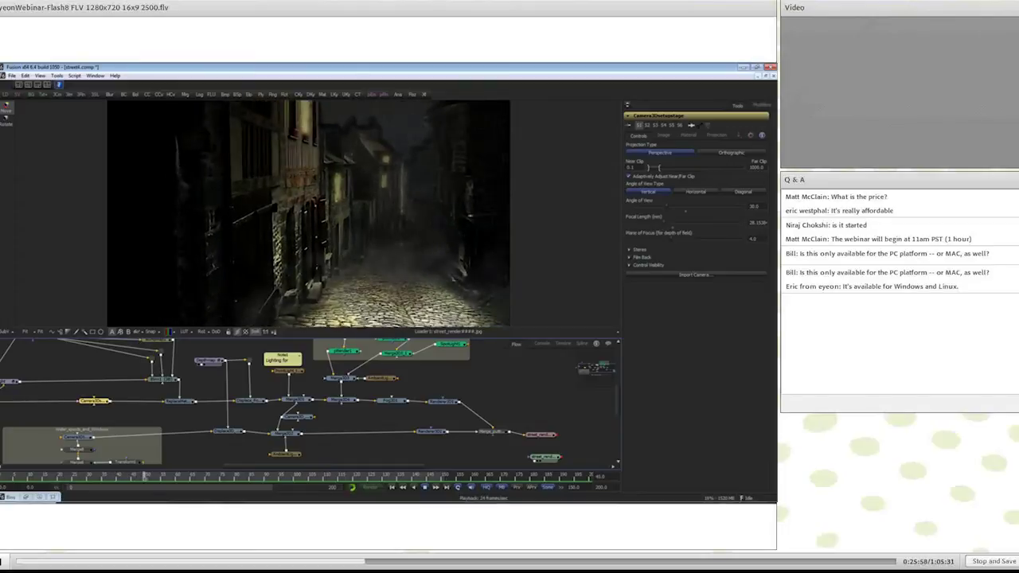
- View the original COBBLE_Street.jpg photo that the street composition is built from
{"action": "left_click_drag", "start_coordinate": [84, 422], "coordinate": [277, 413]}
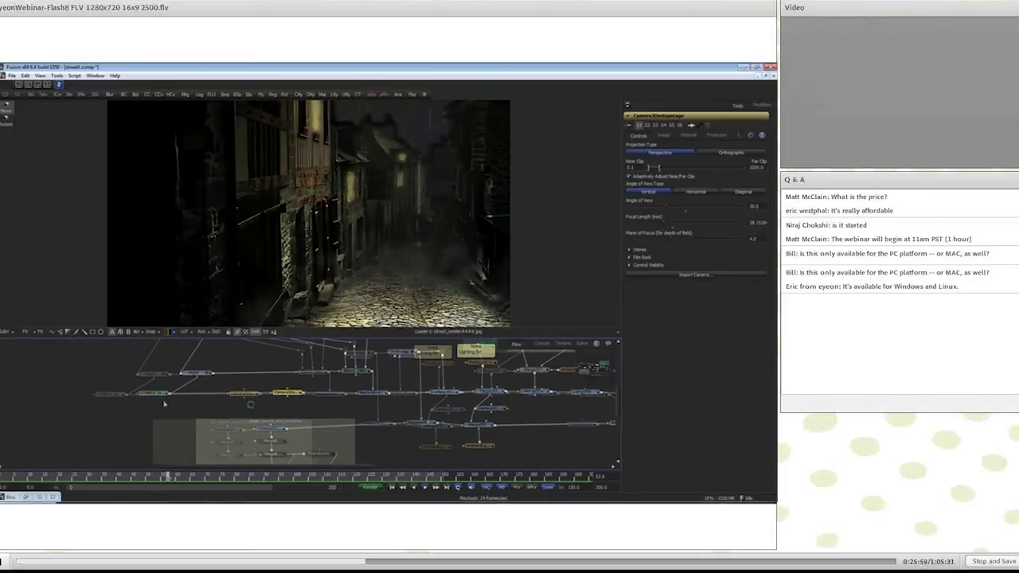
{"action": "left_click_drag", "start_coordinate": [155, 393], "coordinate": [226, 299]}
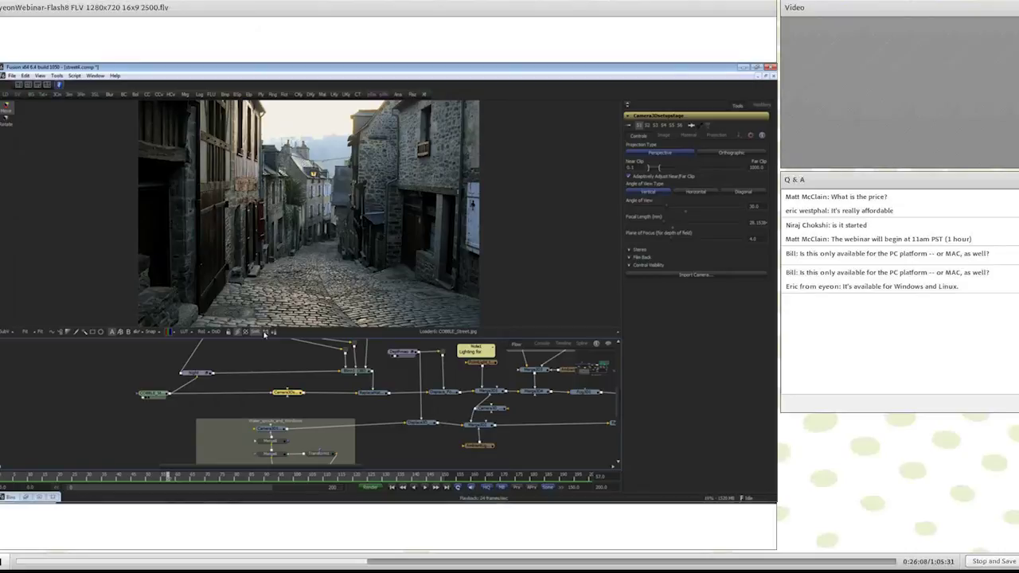
- View the Night group's day-to-night result and expand the group to show its nodes
{"action": "left_click_drag", "start_coordinate": [213, 376], "coordinate": [211, 393]}
{"action": "left_click", "coordinate": [206, 410]}
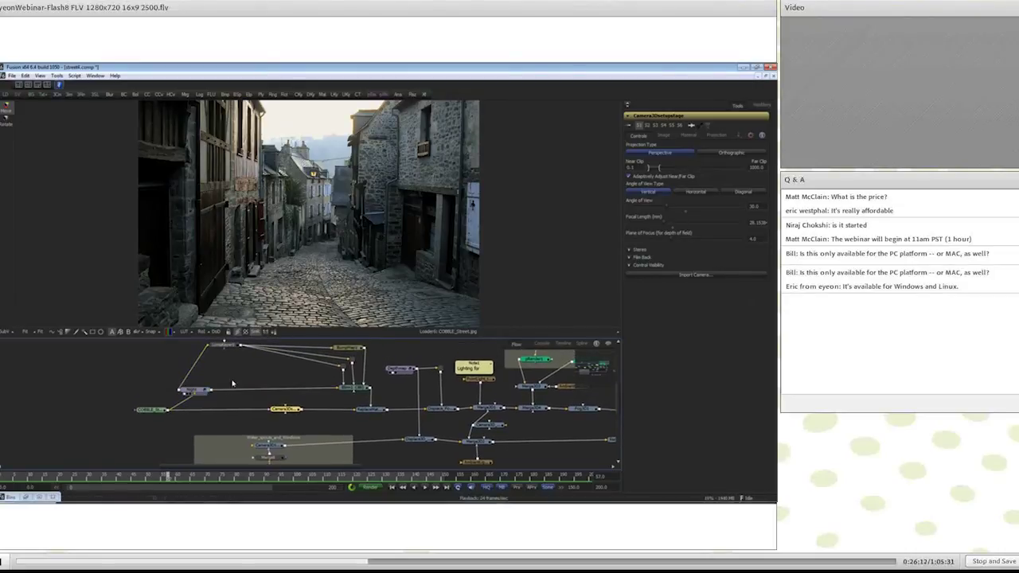
{"action": "left_click", "coordinate": [206, 390]}
{"action": "left_click", "coordinate": [206, 391]}
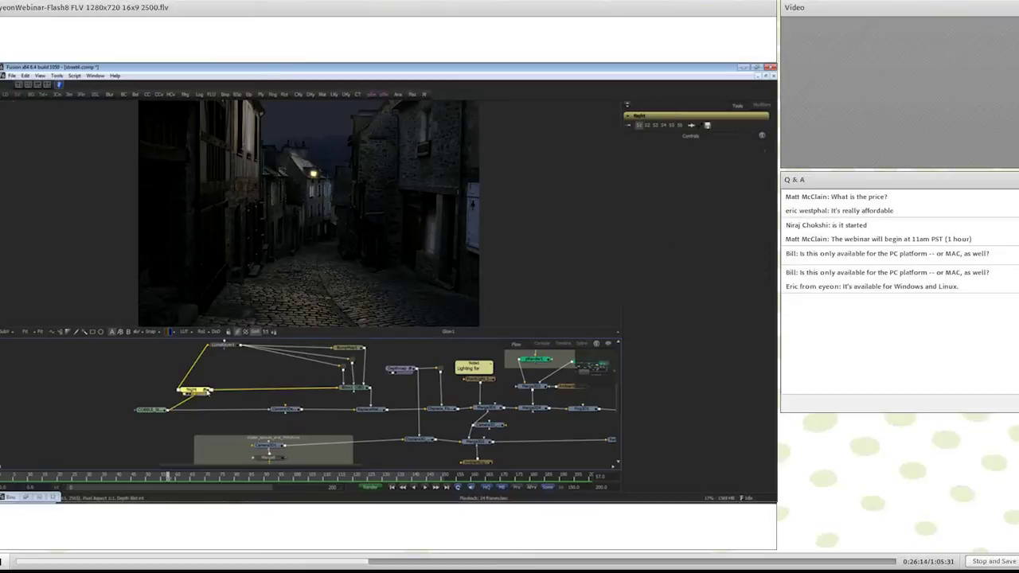
{"action": "double_click", "coordinate": [206, 391]}
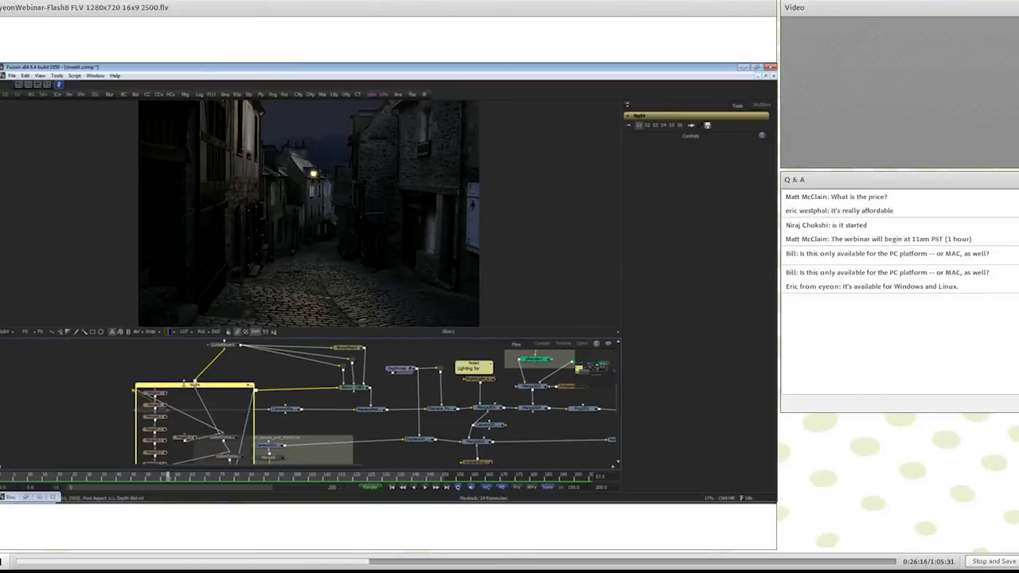
- Collapse the Night group and place its node above the COBBLE_Street loader, next to LumaKeyer1
{"action": "left_click_drag", "start_coordinate": [185, 388], "coordinate": [73, 455]}
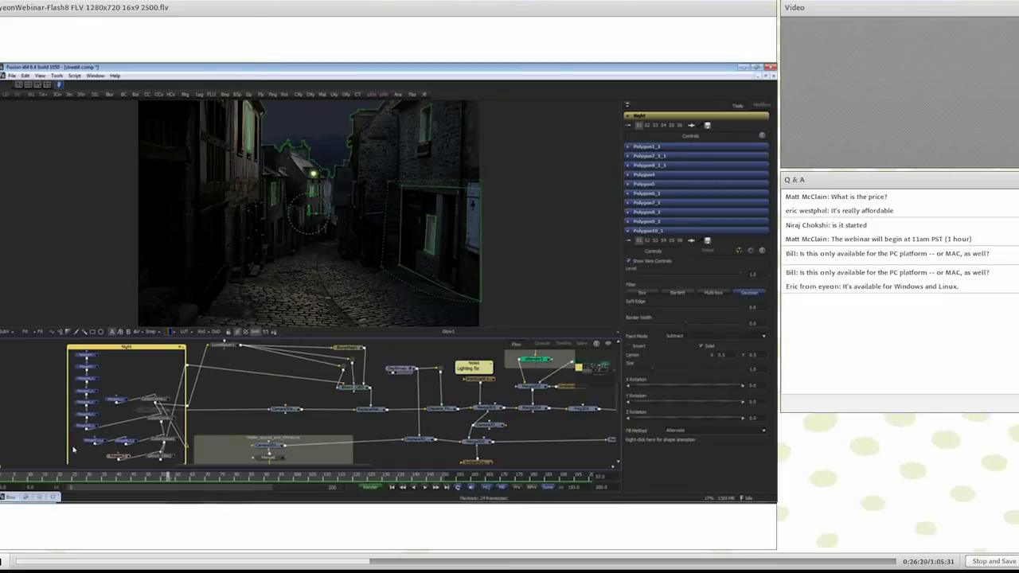
{"action": "left_click", "coordinate": [133, 374]}
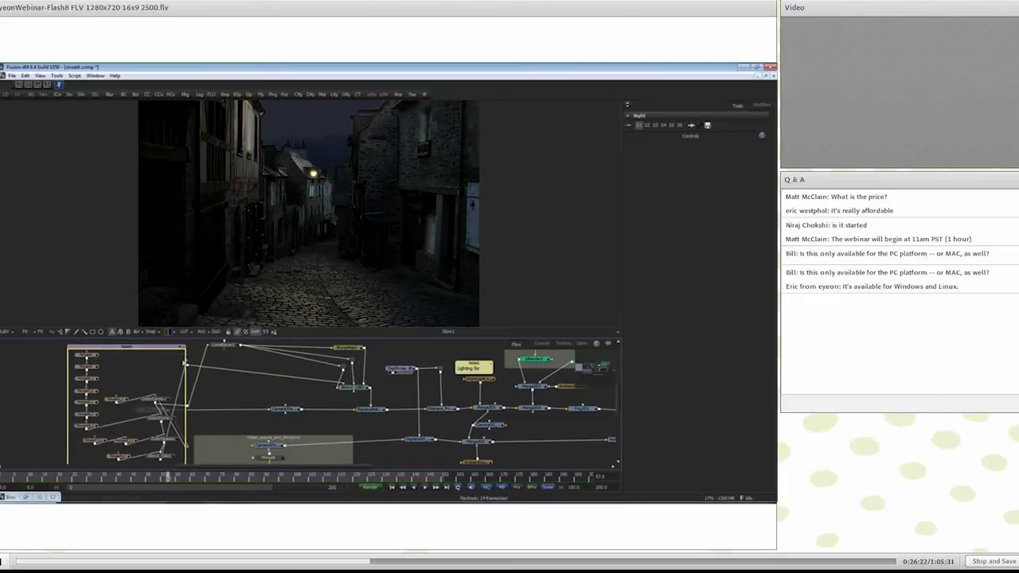
{"action": "left_click", "coordinate": [183, 350]}
{"action": "left_click", "coordinate": [183, 350]}
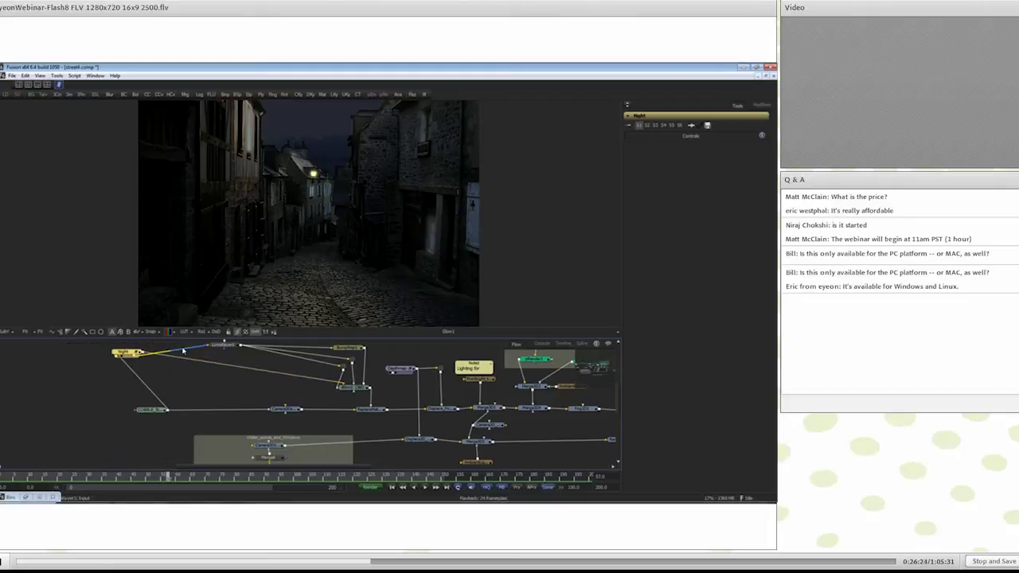
{"action": "left_click_drag", "start_coordinate": [126, 351], "coordinate": [210, 383]}
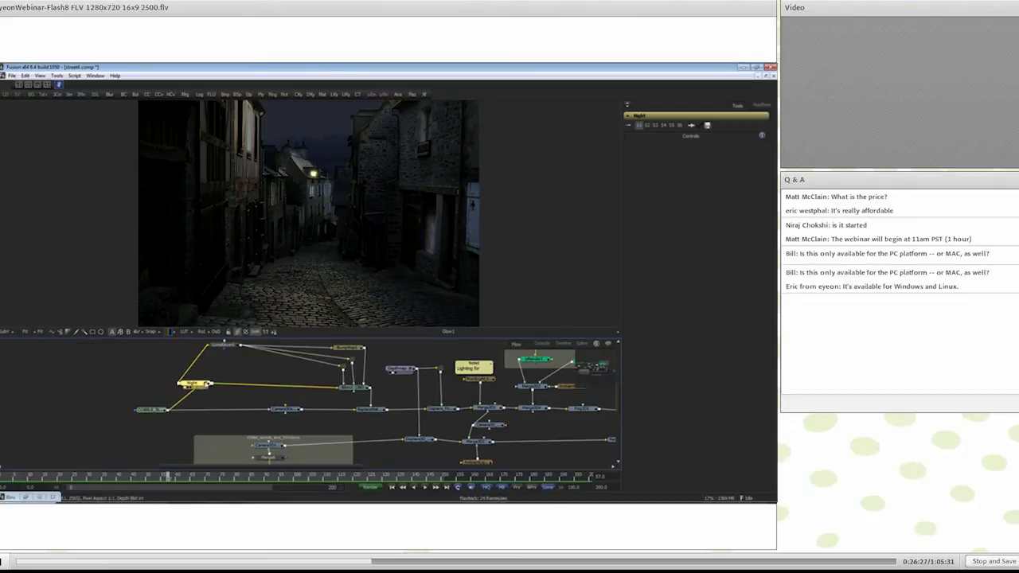
{"action": "right_click", "coordinate": [207, 384]}
- View the LumaKeyer1 result of the night street and the Blinn1 material built from it
{"action": "left_click", "coordinate": [220, 346]}
{"action": "left_click", "coordinate": [222, 347]}
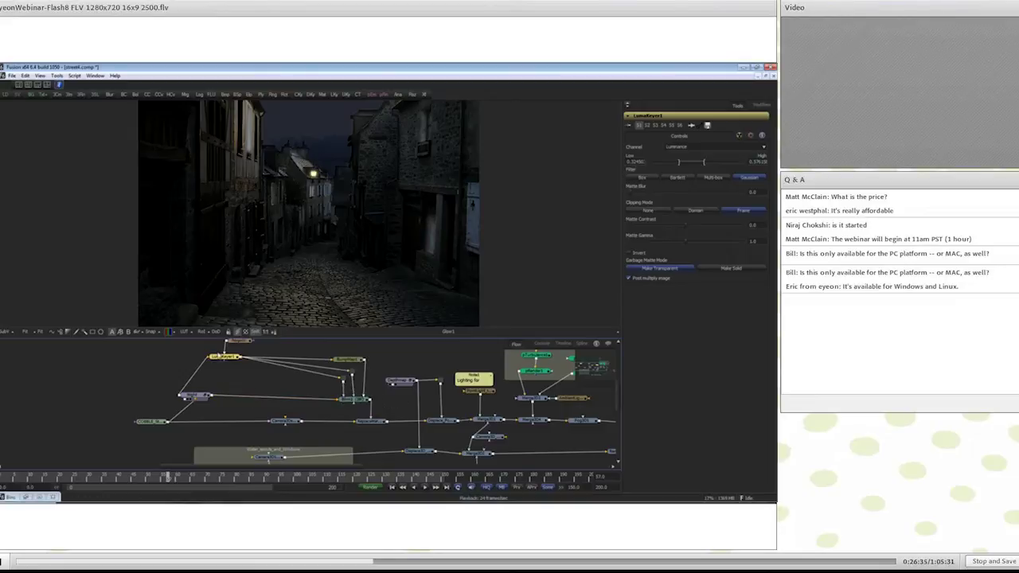
{"action": "left_click_drag", "start_coordinate": [219, 355], "coordinate": [259, 238]}
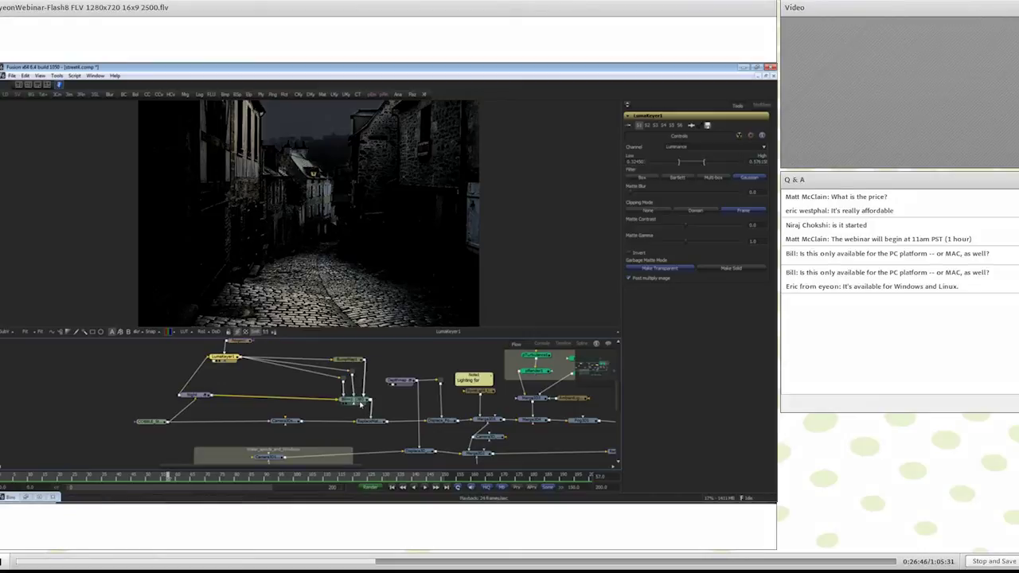
{"action": "left_click_drag", "start_coordinate": [361, 403], "coordinate": [302, 219]}
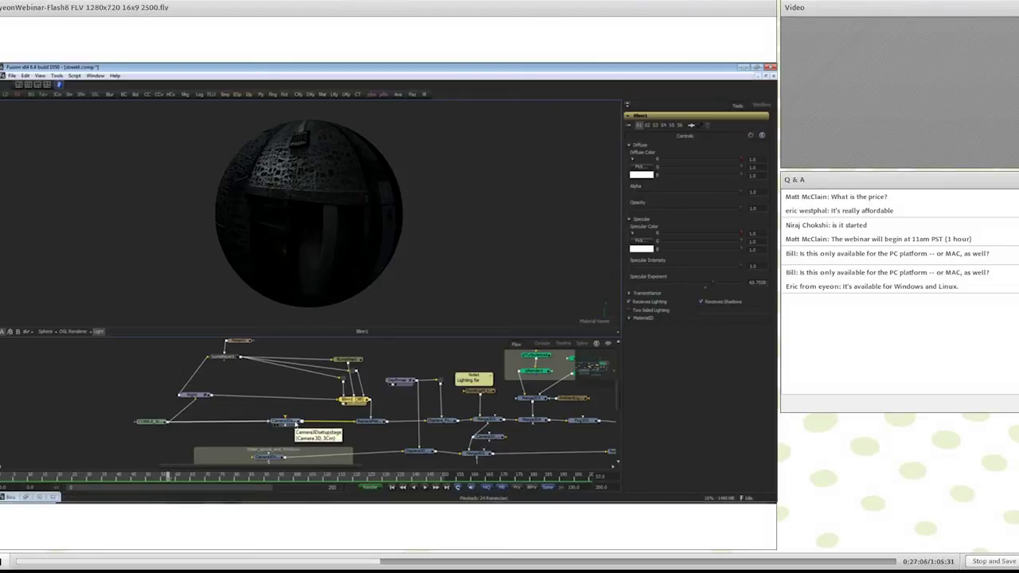
- View the Camera3Dsetupstage projection and the ReplaceMaterial3D1 result in the 3D viewer
{"action": "left_click", "coordinate": [295, 422]}
{"action": "left_click_drag", "start_coordinate": [294, 423], "coordinate": [380, 313]}
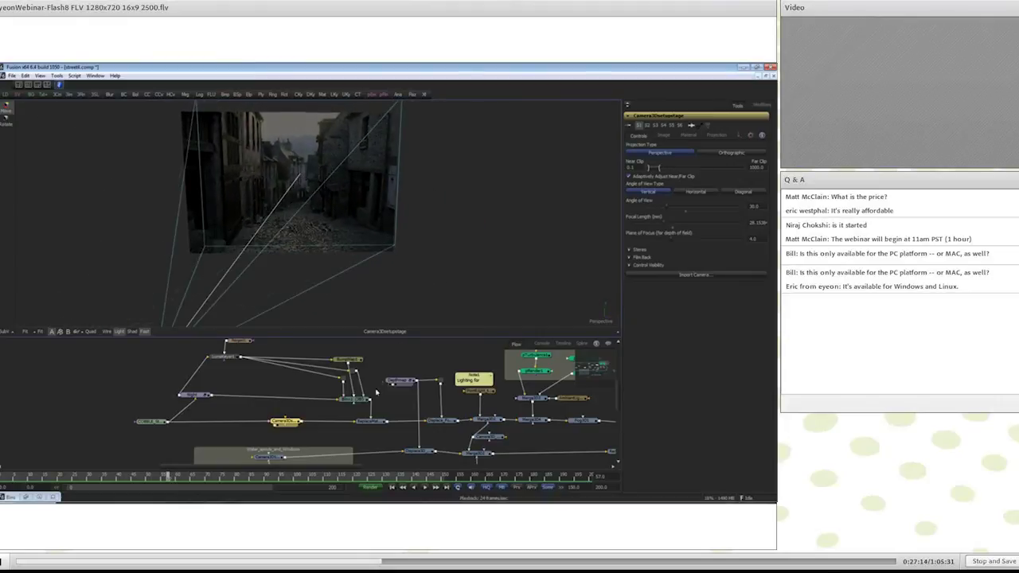
{"action": "left_click_drag", "start_coordinate": [381, 425], "coordinate": [347, 209]}
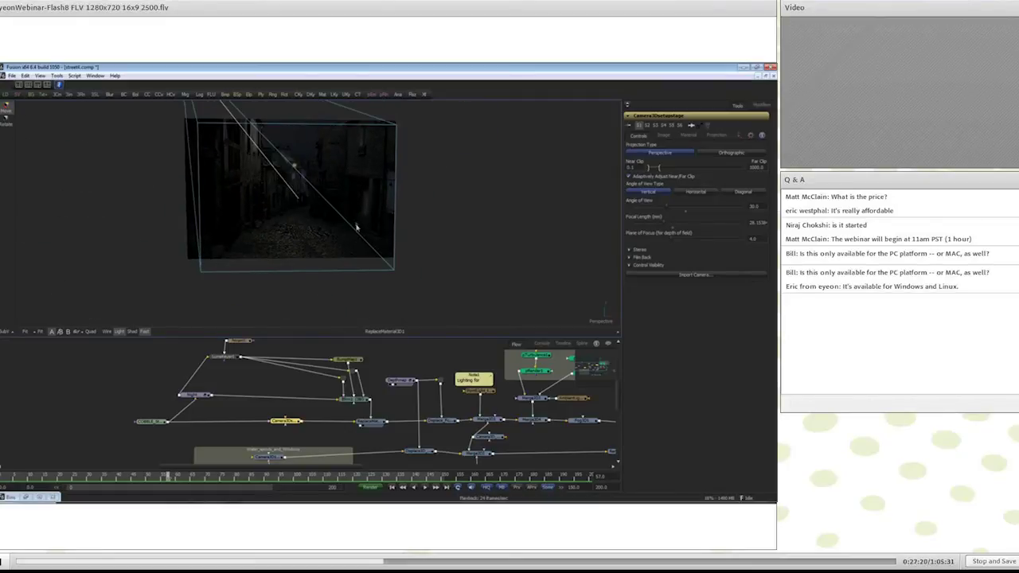
- Examine the Displace_For_Street geometry in 3D, compare it with the depth map in a second viewer, and return to a single viewer
{"action": "left_click_drag", "start_coordinate": [402, 431], "coordinate": [257, 391]}
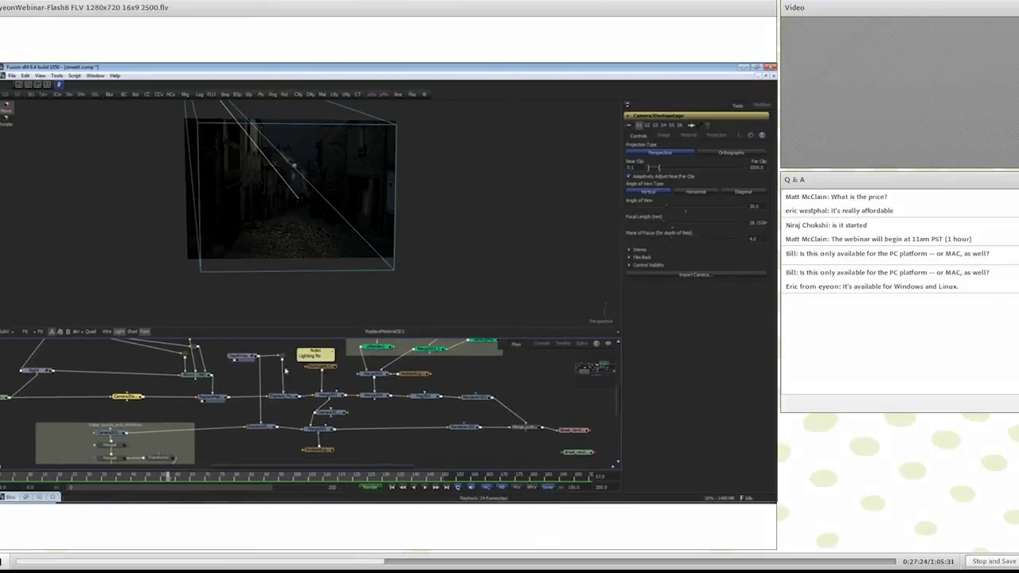
{"action": "scroll", "coordinate": [292, 412], "scroll_direction": "up", "scroll_amount": 3}
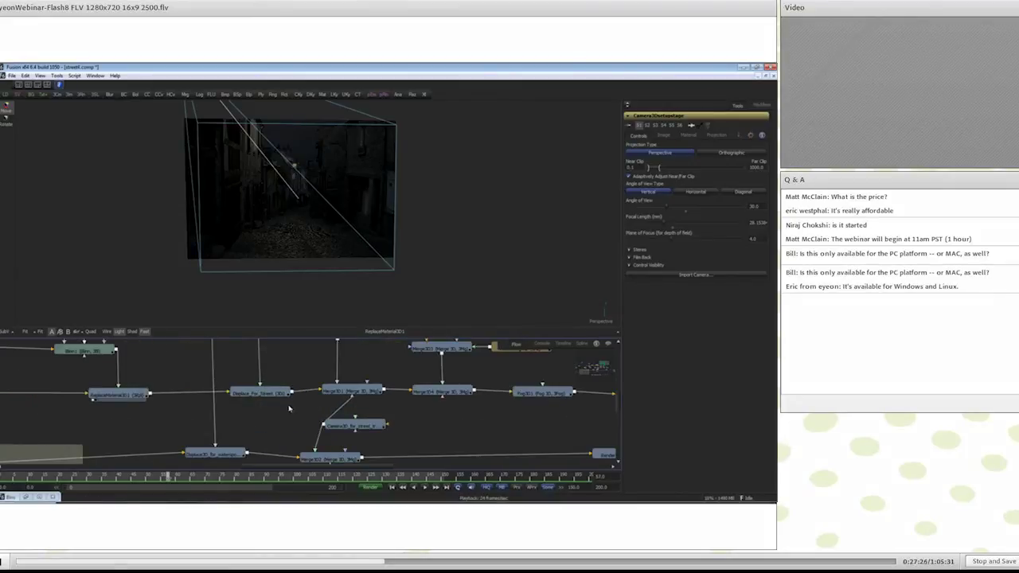
{"action": "scroll", "coordinate": [288, 406], "scroll_direction": "up", "scroll_amount": 1}
{"action": "left_click", "coordinate": [278, 415]}
{"action": "left_click_drag", "start_coordinate": [278, 415], "coordinate": [291, 237]}
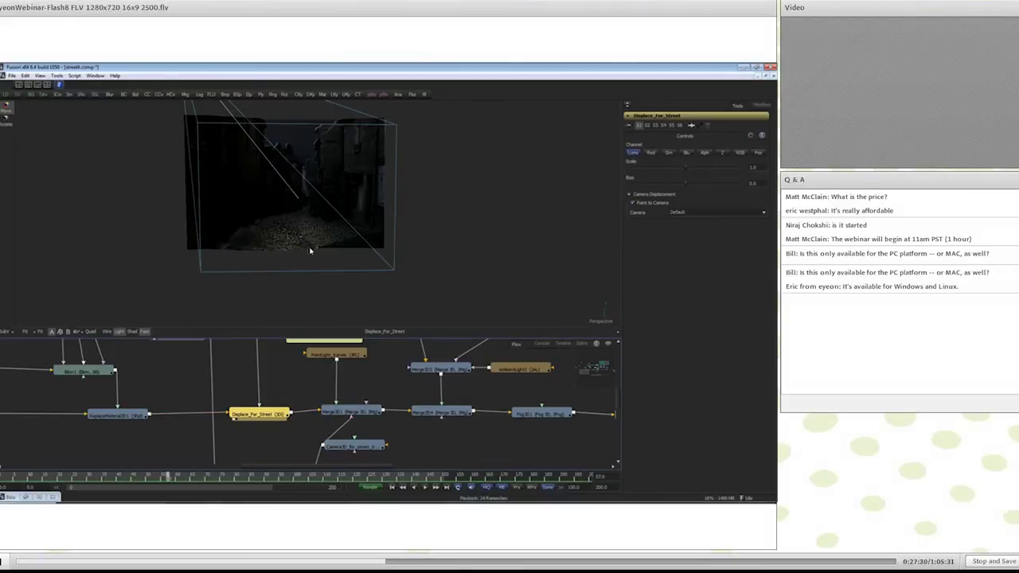
{"action": "mouse_move", "coordinate": [313, 220]}
{"action": "left_mouse_down"}
{"action": "mouse_move", "coordinate": [316, 211]}
{"action": "mouse_move", "coordinate": [332, 271]}
{"action": "mouse_move", "coordinate": [325, 310]}
{"action": "mouse_move", "coordinate": [316, 230]}
{"action": "left_mouse_up"}
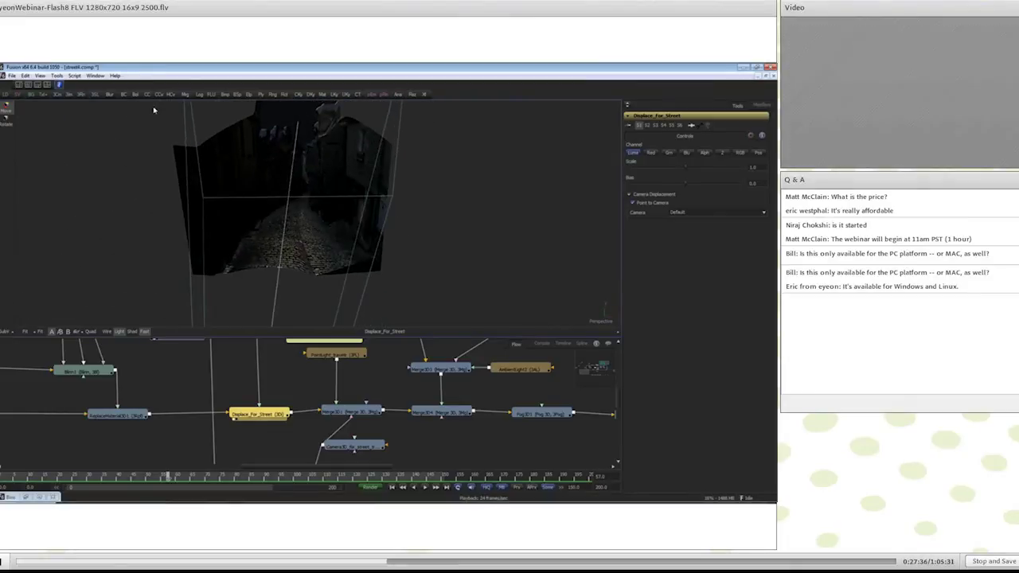
{"action": "left_click", "coordinate": [33, 85]}
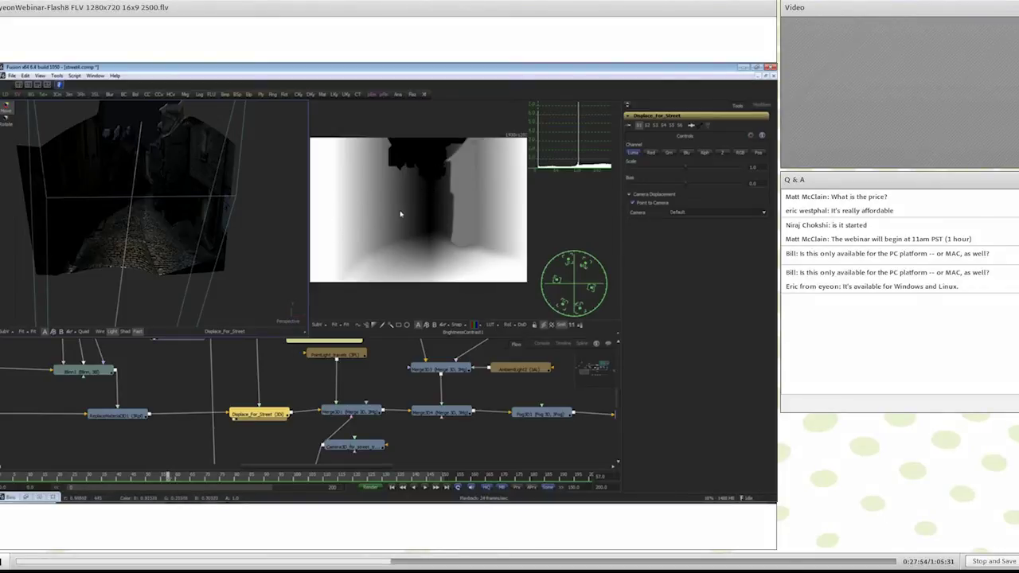
{"action": "left_click", "coordinate": [22, 84]}
- Play the Merge3D1 scene with its travelling point light and look through the street travel camera
{"action": "left_click_drag", "start_coordinate": [379, 407], "coordinate": [299, 374]}
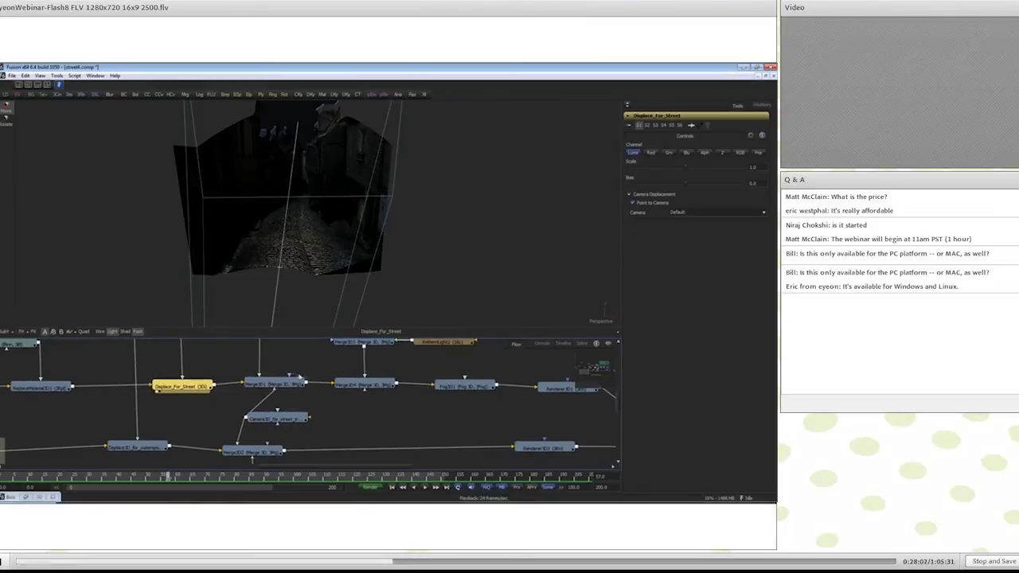
{"action": "left_click_drag", "start_coordinate": [361, 393], "coordinate": [340, 415]}
{"action": "left_click", "coordinate": [256, 408]}
{"action": "left_click_drag", "start_coordinate": [257, 407], "coordinate": [286, 249]}
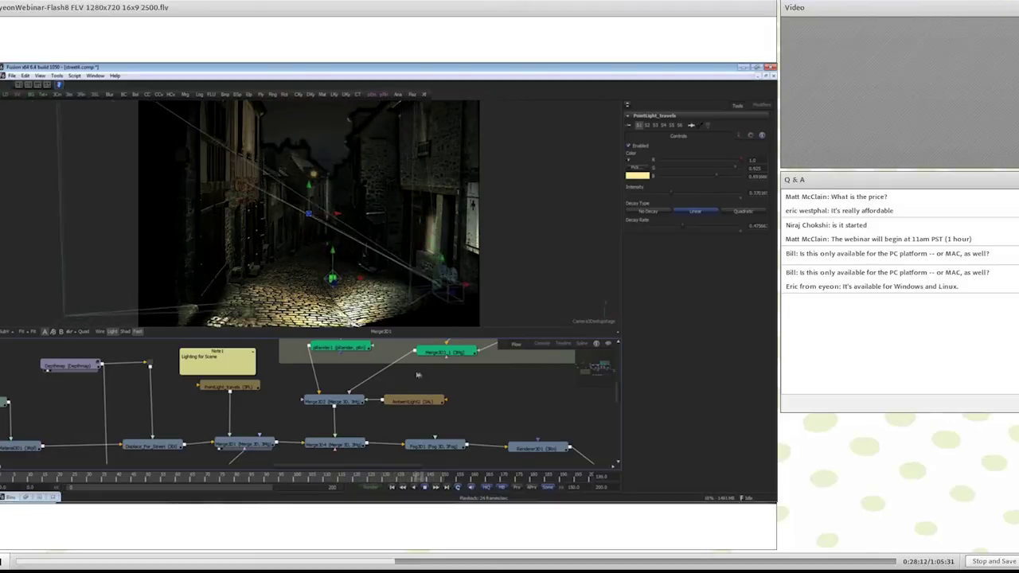
{"action": "right_click", "coordinate": [609, 320]}
{"action": "left_click", "coordinate": [613, 320]}
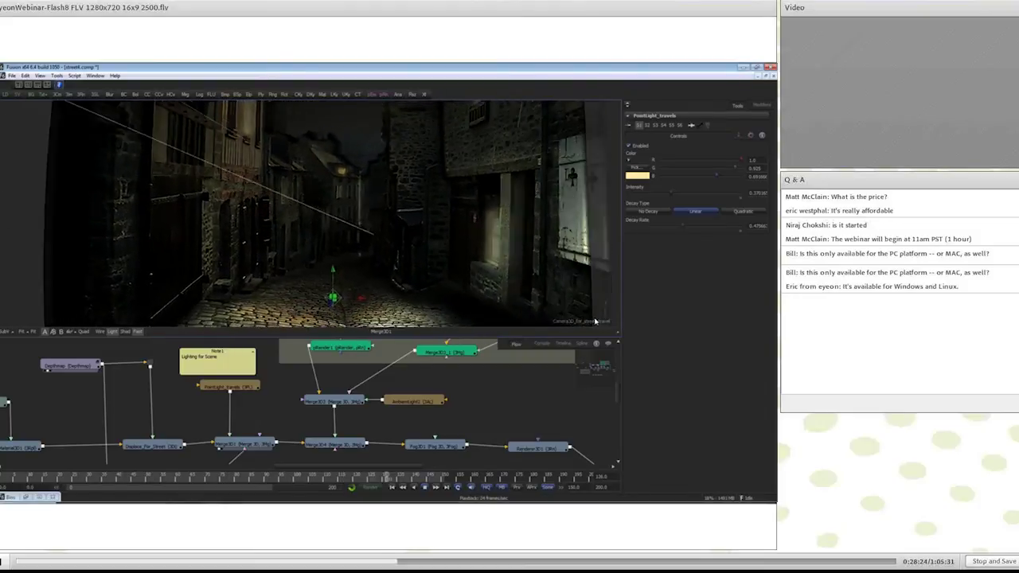
- Locate the water_spout group in the flow and view its result
{"action": "left_click_drag", "start_coordinate": [277, 421], "coordinate": [305, 283]}
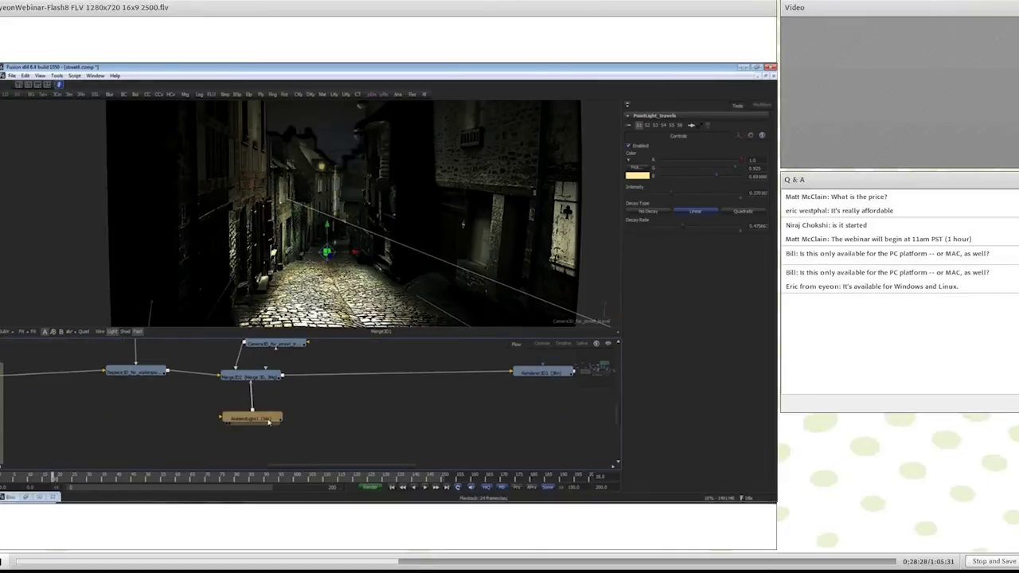
{"action": "left_click_drag", "start_coordinate": [203, 428], "coordinate": [410, 343]}
{"action": "left_click_drag", "start_coordinate": [292, 416], "coordinate": [402, 410]}
{"action": "left_click", "coordinate": [289, 422]}
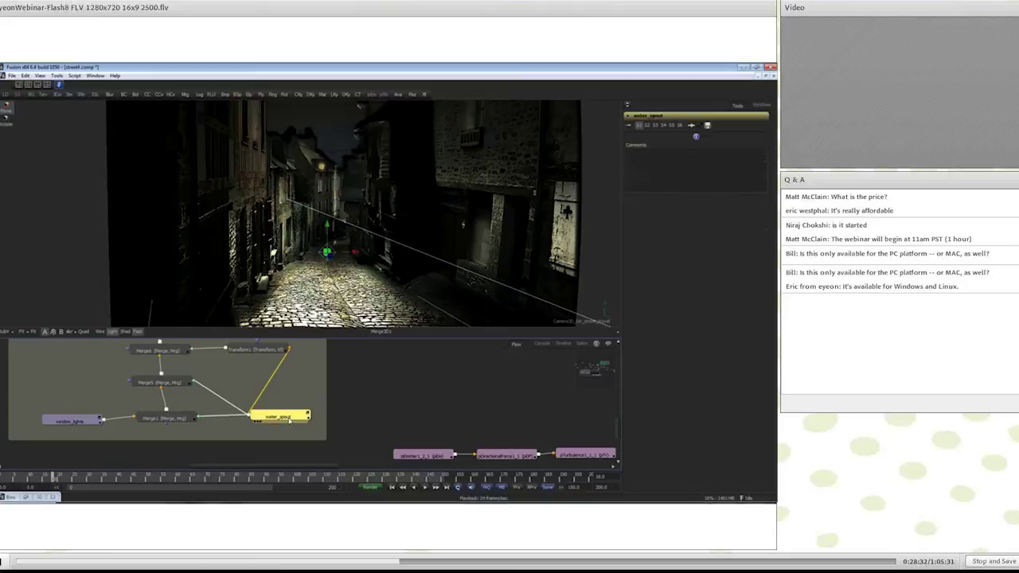
{"action": "key", "text": "1"}
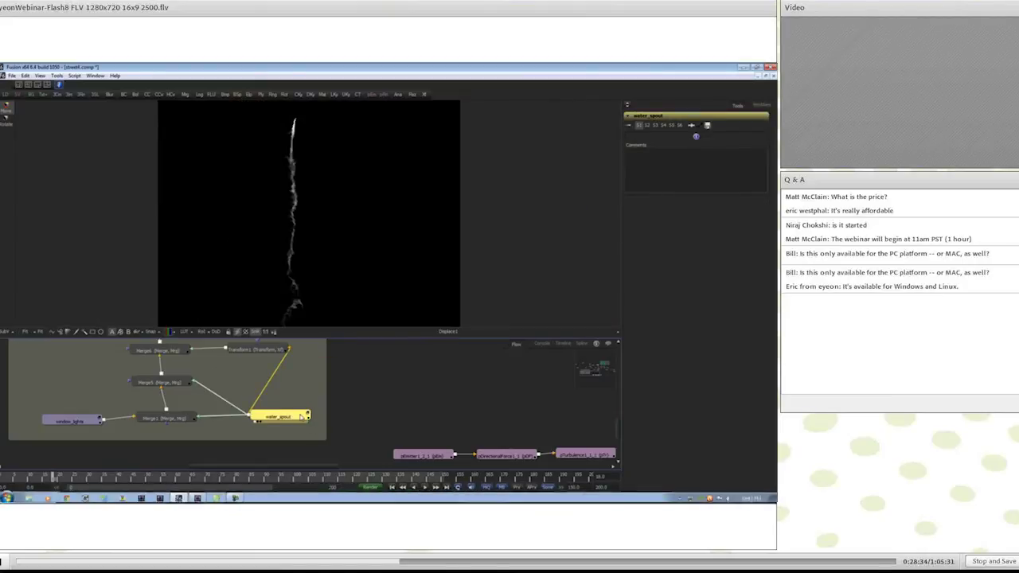
- Expand the water_spout group, play its particle render, inspect the pDirectionalForce1 settings and collapse the group
{"action": "left_click", "coordinate": [307, 414]}
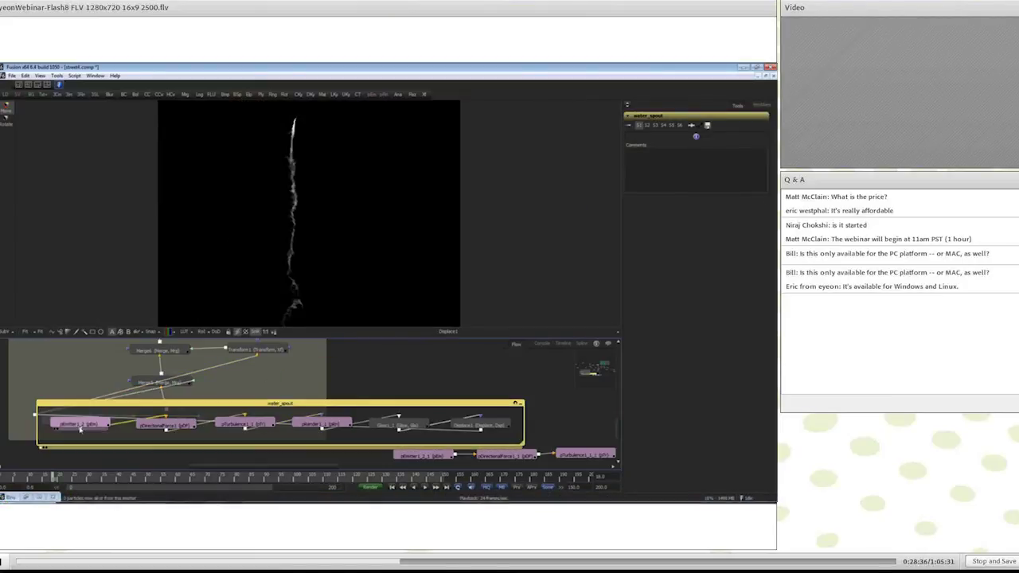
{"action": "left_click_drag", "start_coordinate": [80, 424], "coordinate": [250, 223]}
{"action": "key", "text": "space"}
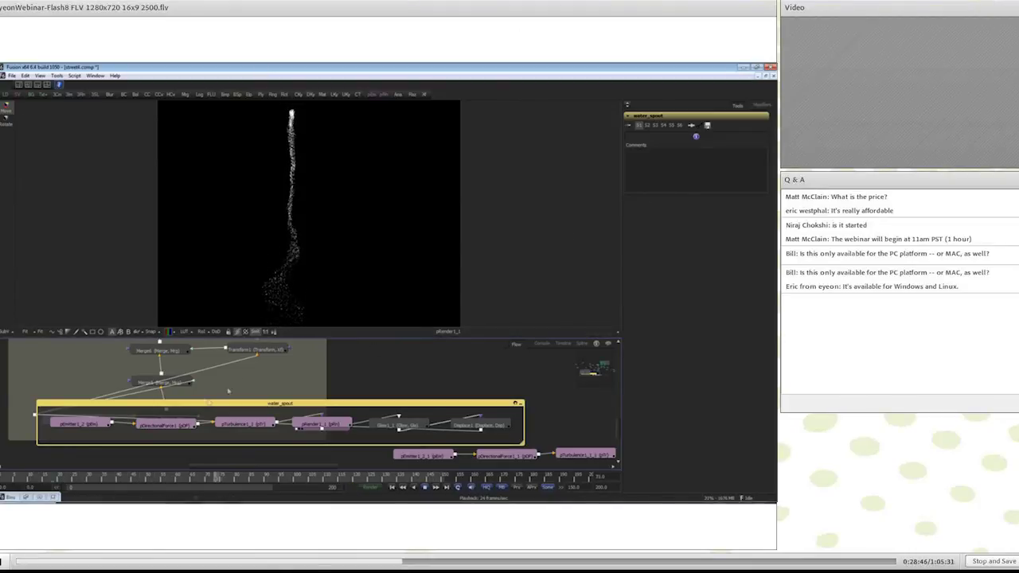
{"action": "left_click", "coordinate": [173, 429]}
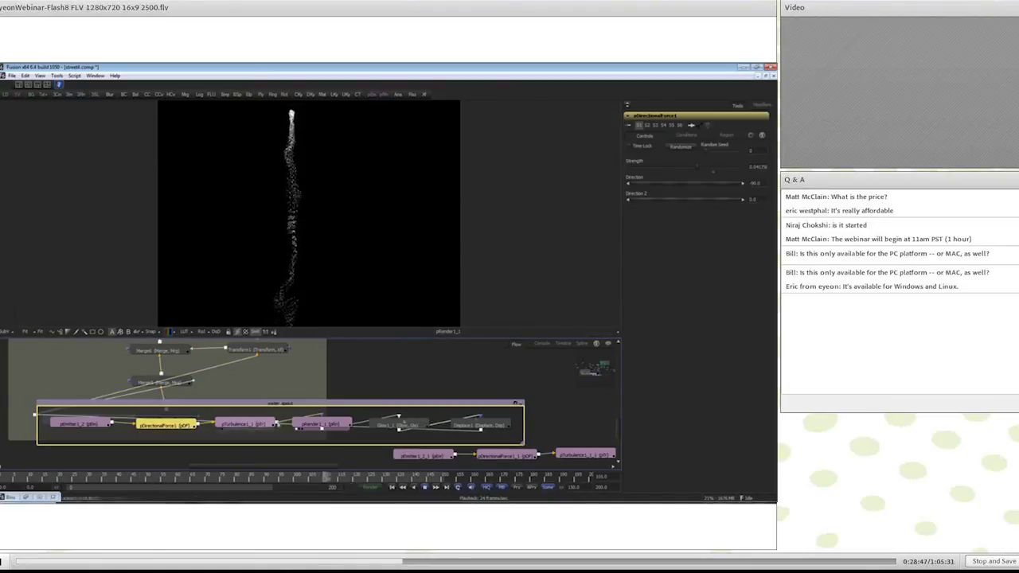
{"action": "left_click", "coordinate": [521, 404]}
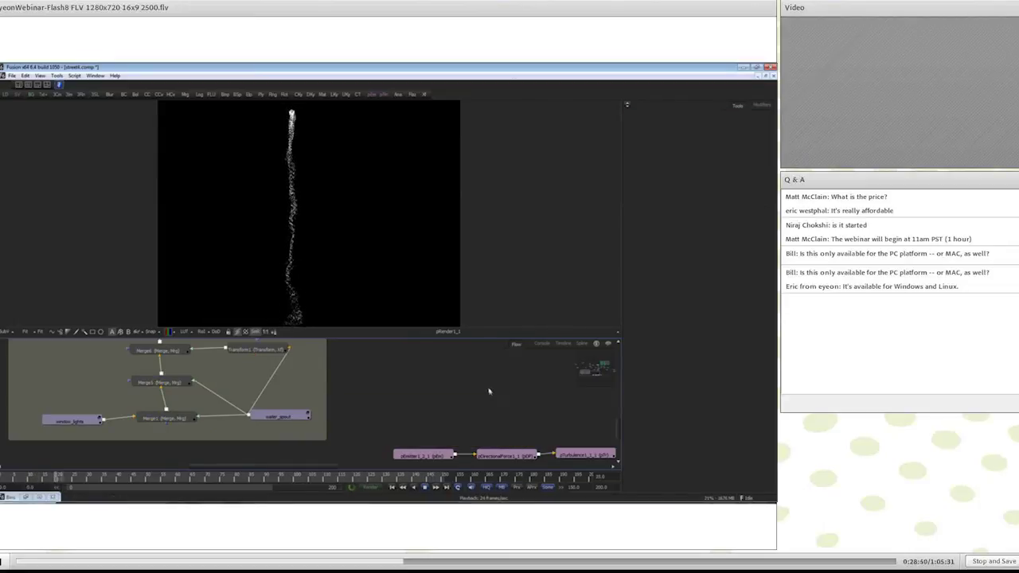
- View the rain particles from the green particle group in the 3D viewer
{"action": "left_click_drag", "start_coordinate": [489, 389], "coordinate": [459, 396]}
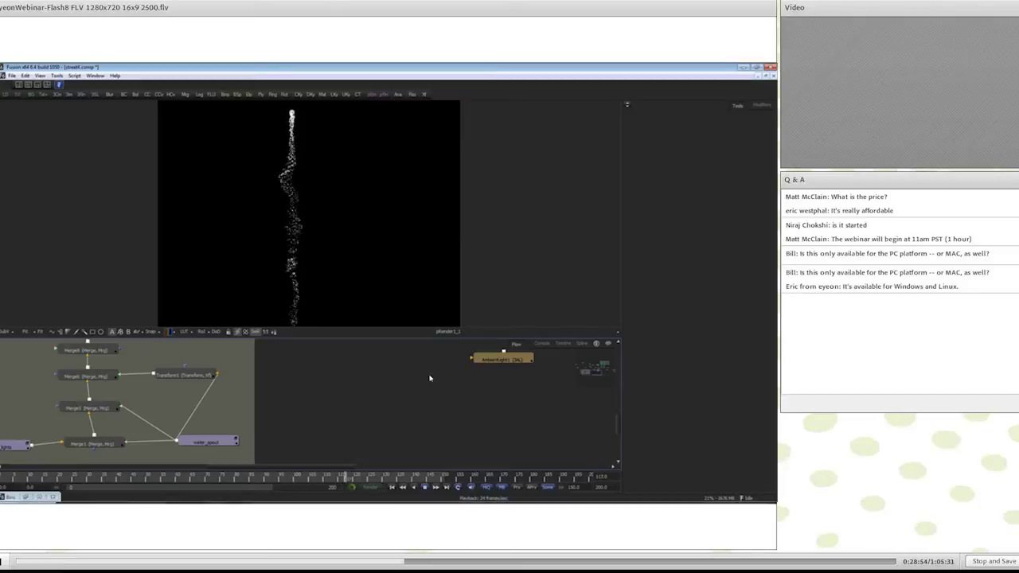
{"action": "scroll", "coordinate": [421, 377], "scroll_direction": "down", "scroll_amount": 5}
{"action": "left_click_drag", "start_coordinate": [455, 361], "coordinate": [395, 432]}
{"action": "left_click_drag", "start_coordinate": [396, 386], "coordinate": [383, 296]}
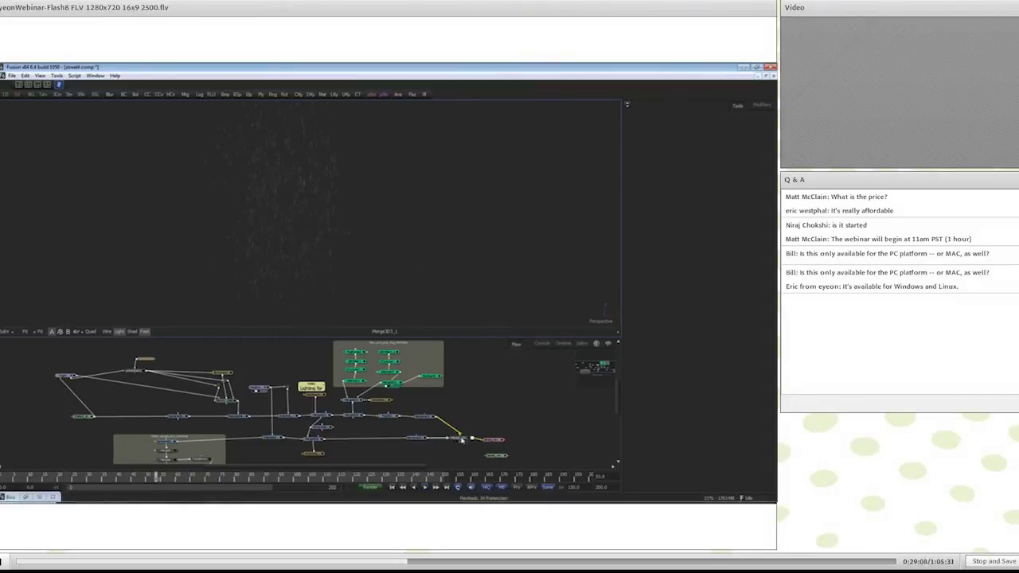
- View the final merge of the street composition and its finished render from the street_render loader
{"action": "scroll", "coordinate": [460, 438], "scroll_direction": "up", "scroll_amount": 2}
{"action": "left_click_drag", "start_coordinate": [464, 438], "coordinate": [473, 403]}
{"action": "key", "text": "ctrl+1"}
{"action": "left_click_drag", "start_coordinate": [526, 433], "coordinate": [309, 415]}
{"action": "left_click_drag", "start_coordinate": [390, 427], "coordinate": [292, 188]}
{"action": "key", "text": "1"}
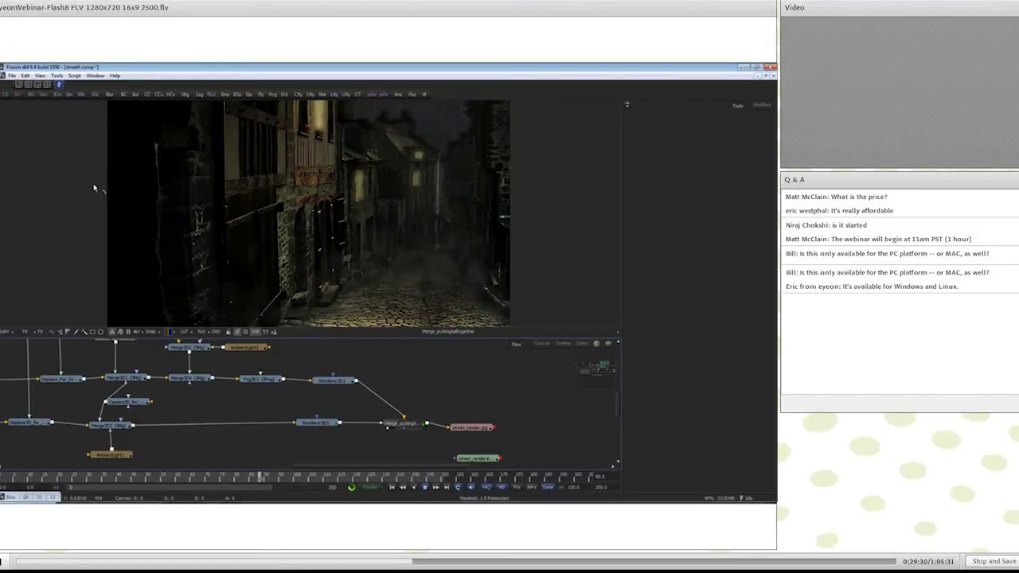
{"action": "left_click_drag", "start_coordinate": [478, 458], "coordinate": [365, 225]}
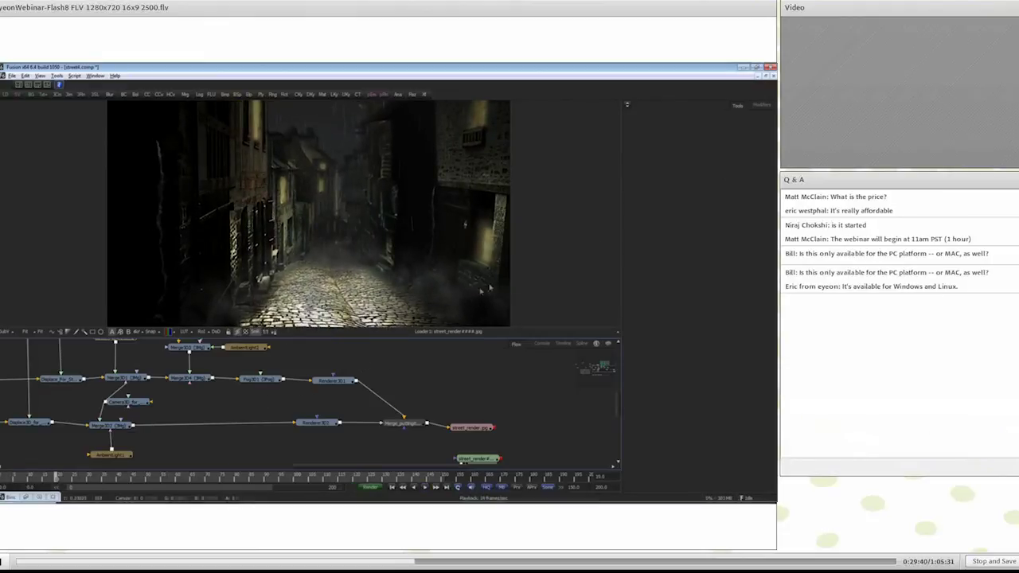
- Switch to Avid Media Composer and apply the eyeonConnection effect to the cut between the rowing and guitar clips
{"action": "key", "text": "alt+Tab"}
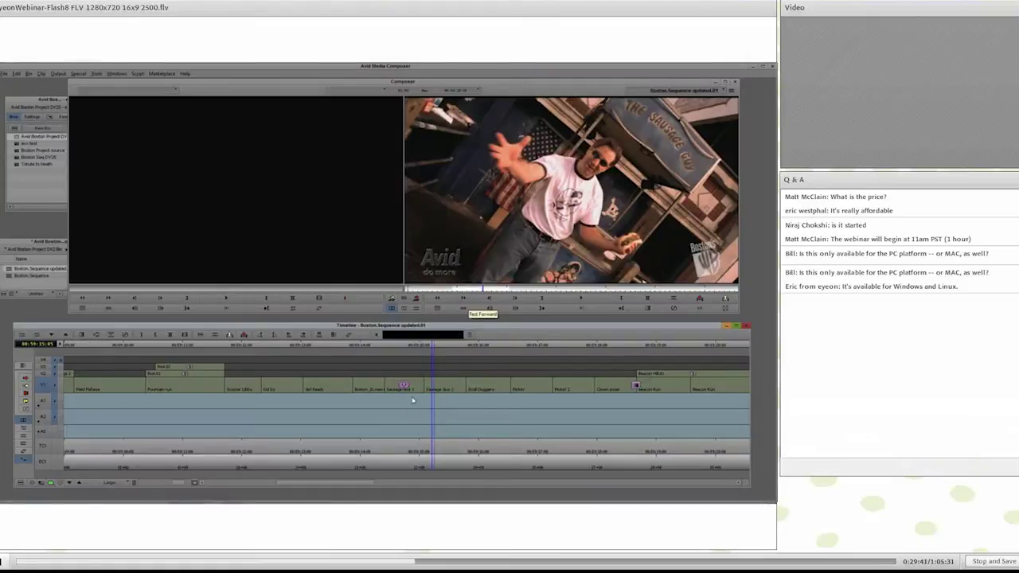
{"action": "left_click_drag", "start_coordinate": [414, 404], "coordinate": [523, 406]}
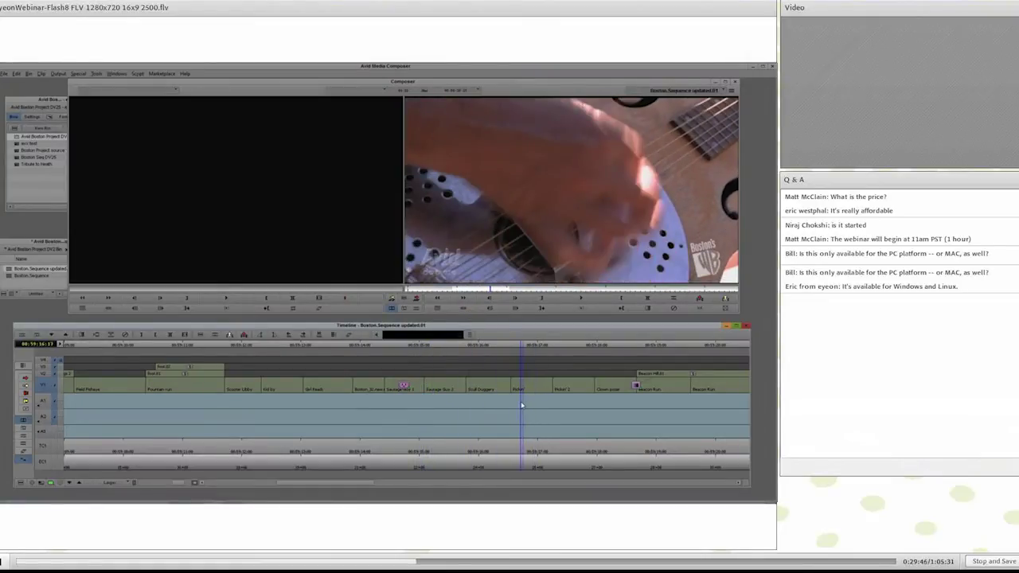
{"action": "key", "text": "ctrl+8"}
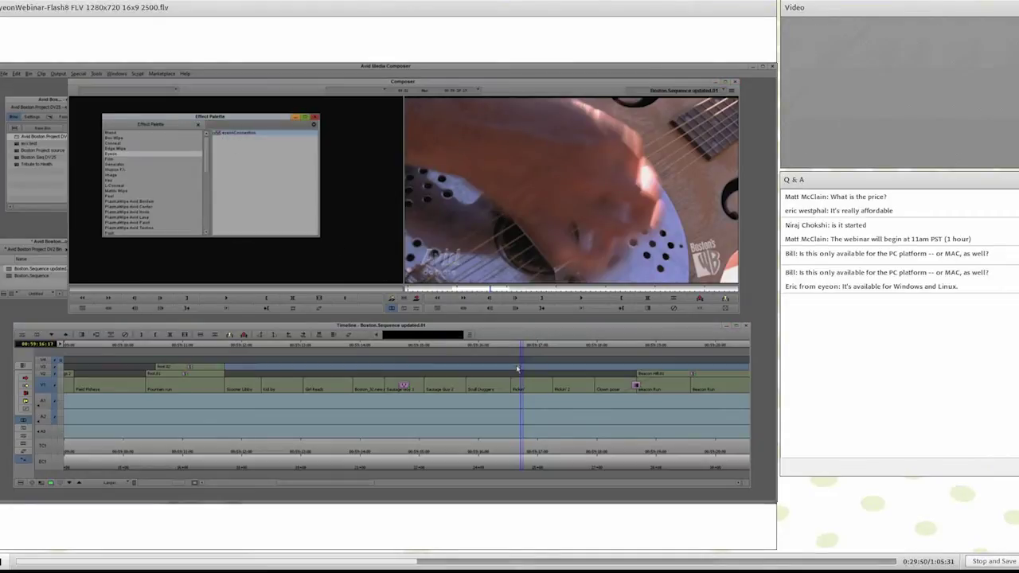
{"action": "left_click", "coordinate": [488, 391]}
{"action": "left_click_drag", "start_coordinate": [483, 394], "coordinate": [511, 391]}
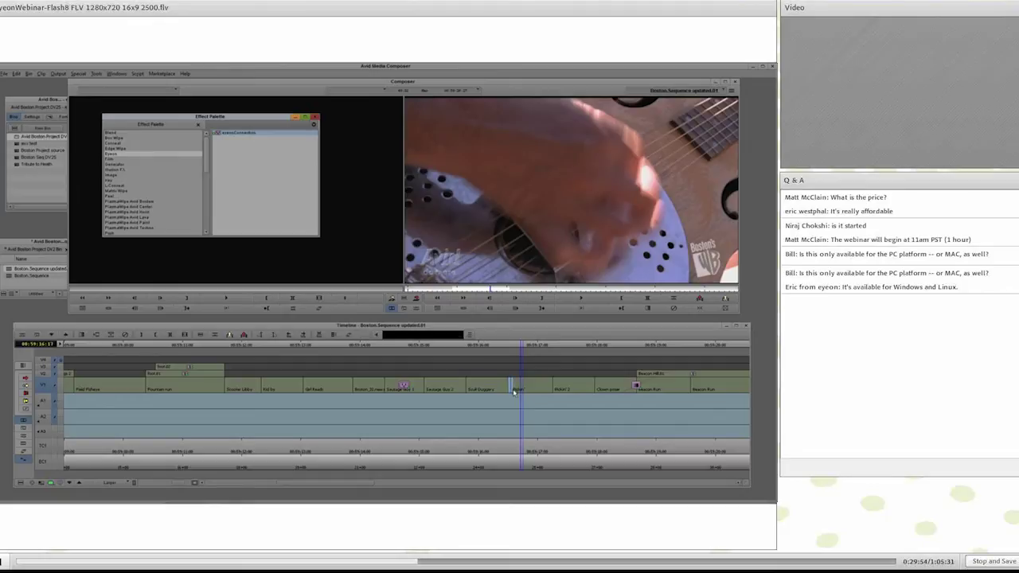
{"action": "left_click", "coordinate": [507, 391]}
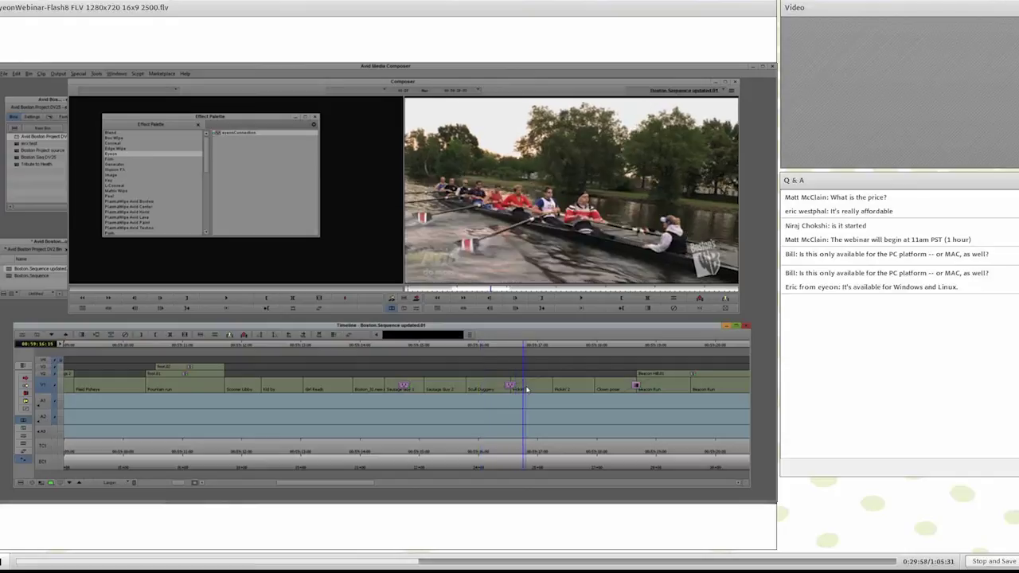
- Open the Effect Editor for the new eyeonConnection transition and place the playhead on its effect
{"action": "left_click", "coordinate": [416, 309]}
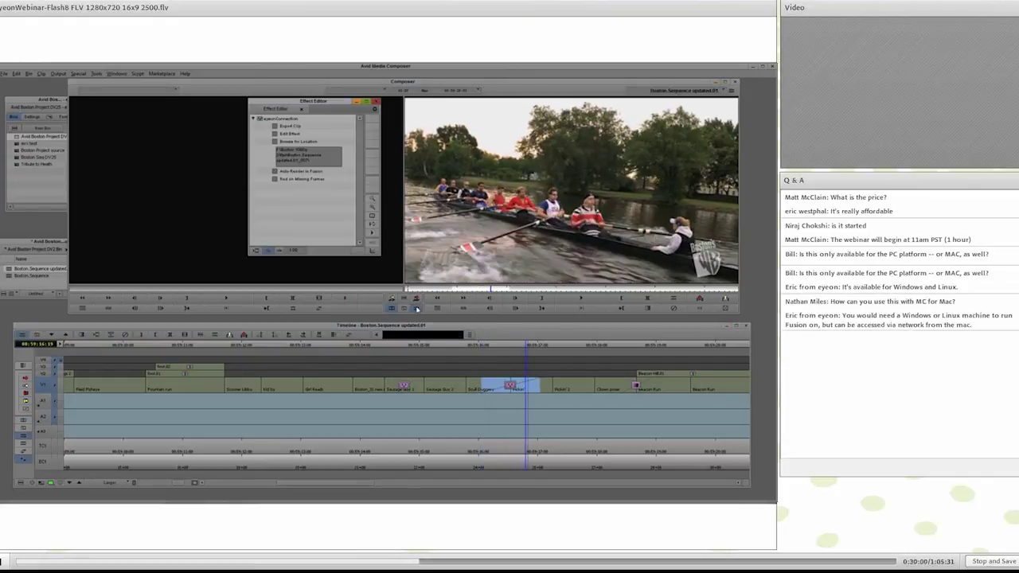
{"action": "left_click", "coordinate": [510, 387]}
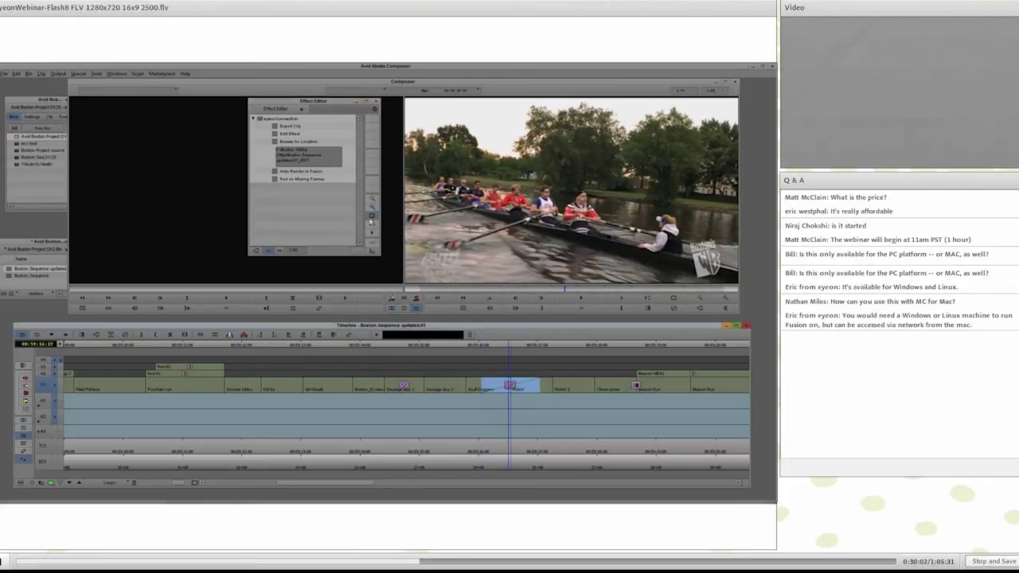
- Export the clips of the rowing-to-guitar transition from the eyeonConnection effect
{"action": "left_click", "coordinate": [275, 128]}
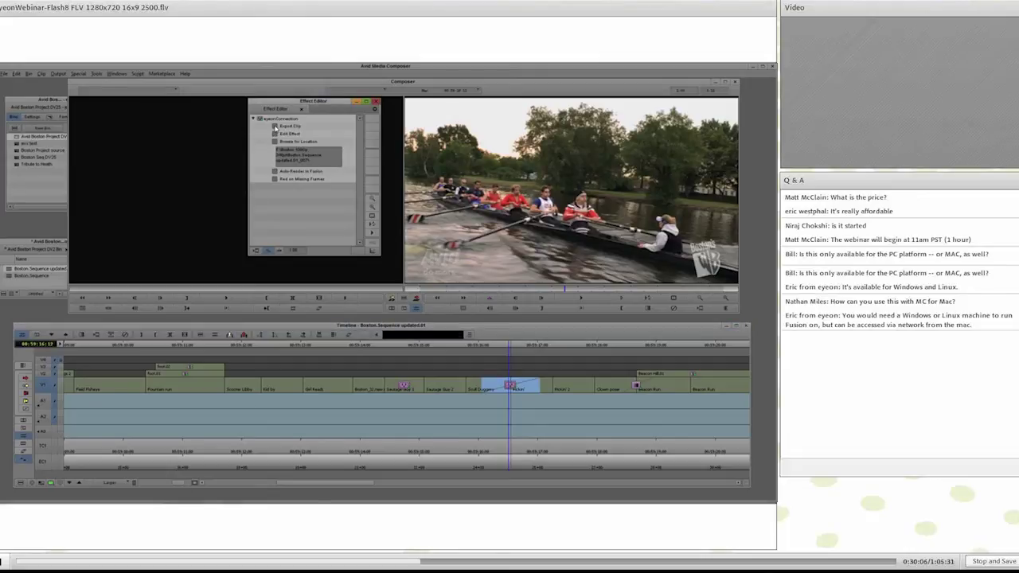
{"action": "left_click", "coordinate": [276, 127]}
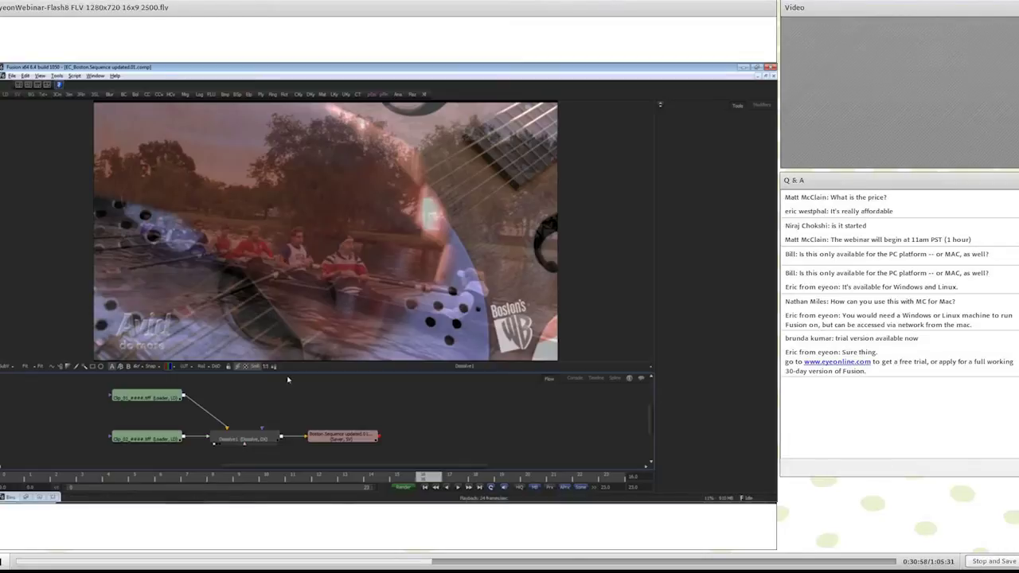
- Enlarge the Fusion node flow and space the two clip loaders away from the dissolve, checking the composition's timeline
{"action": "left_click_drag", "start_coordinate": [287, 371], "coordinate": [287, 334]}
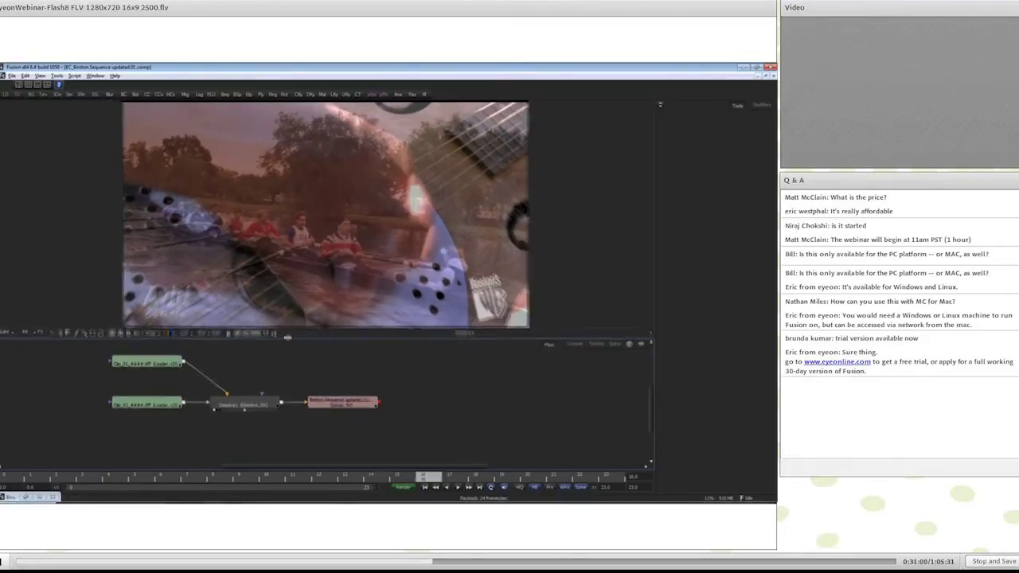
{"action": "left_click_drag", "start_coordinate": [339, 383], "coordinate": [410, 401]}
{"action": "left_click_drag", "start_coordinate": [256, 386], "coordinate": [191, 371]}
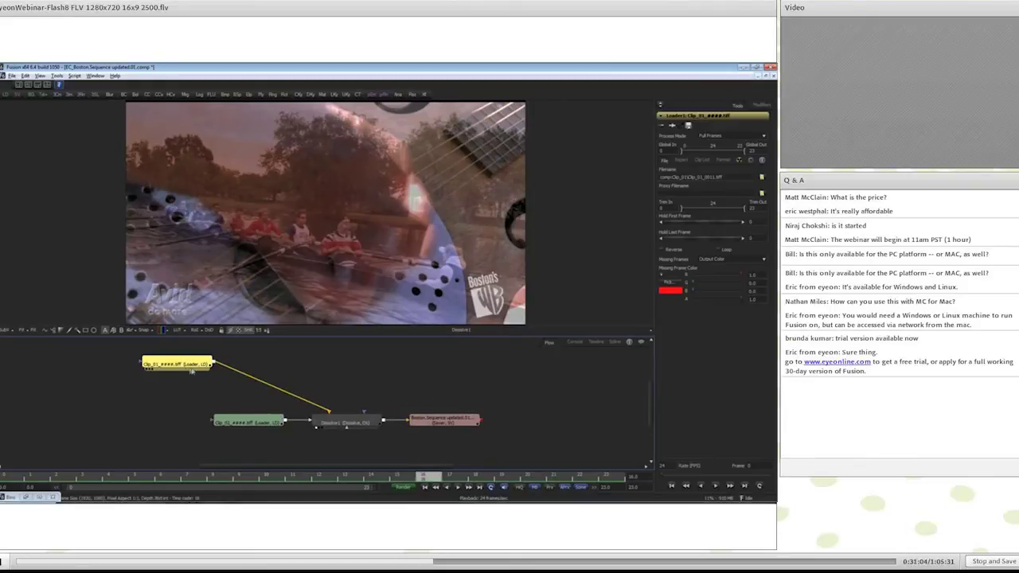
{"action": "left_click", "coordinate": [601, 344]}
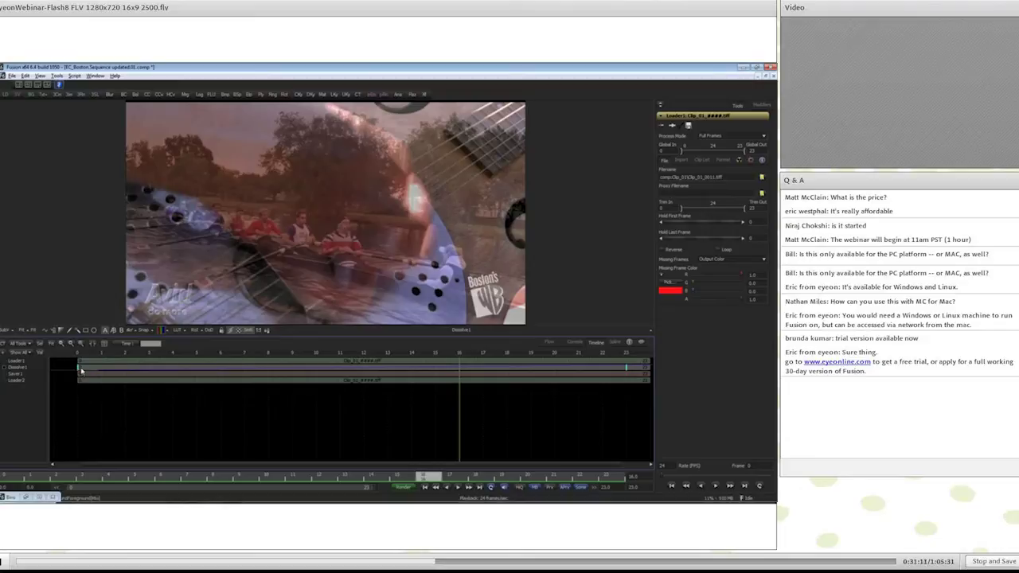
{"action": "left_click", "coordinate": [550, 343]}
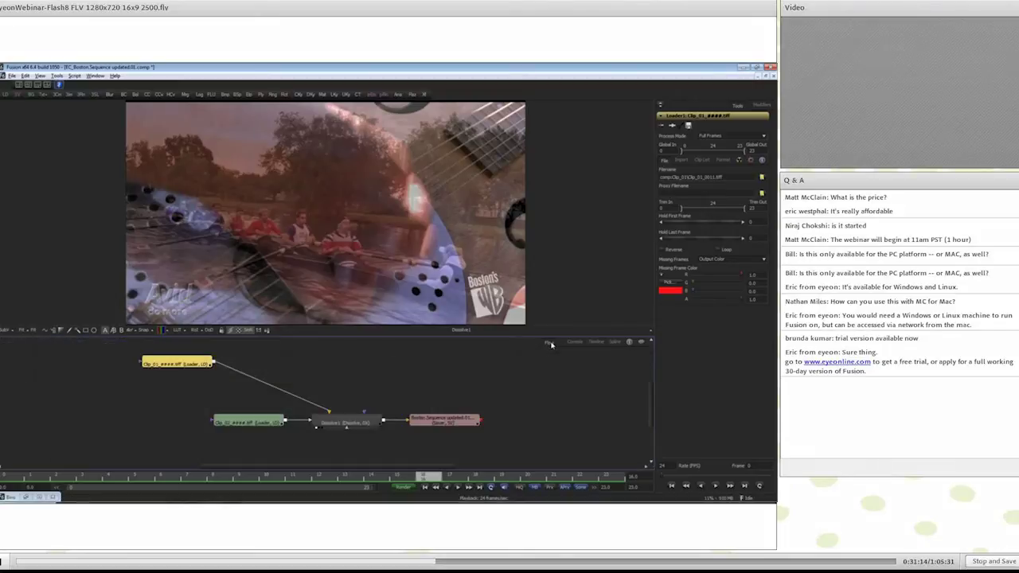
{"action": "left_click_drag", "start_coordinate": [177, 363], "coordinate": [184, 361]}
{"action": "left_click_drag", "start_coordinate": [246, 423], "coordinate": [178, 423]}
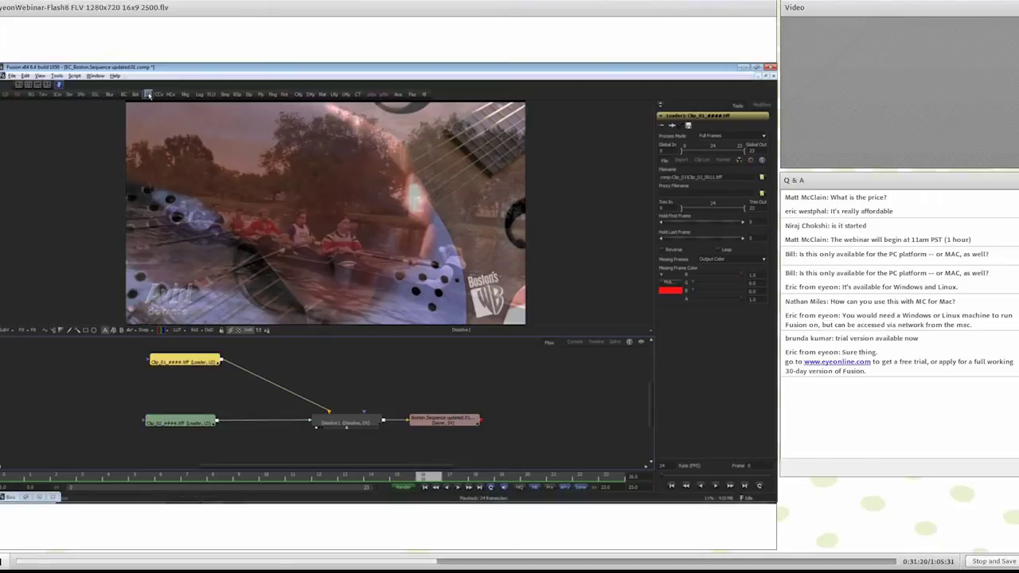
- Insert a Color Corrector after the Clip_01 loader, view it, and tint the rowing footage warm orange
{"action": "left_click", "coordinate": [147, 94]}
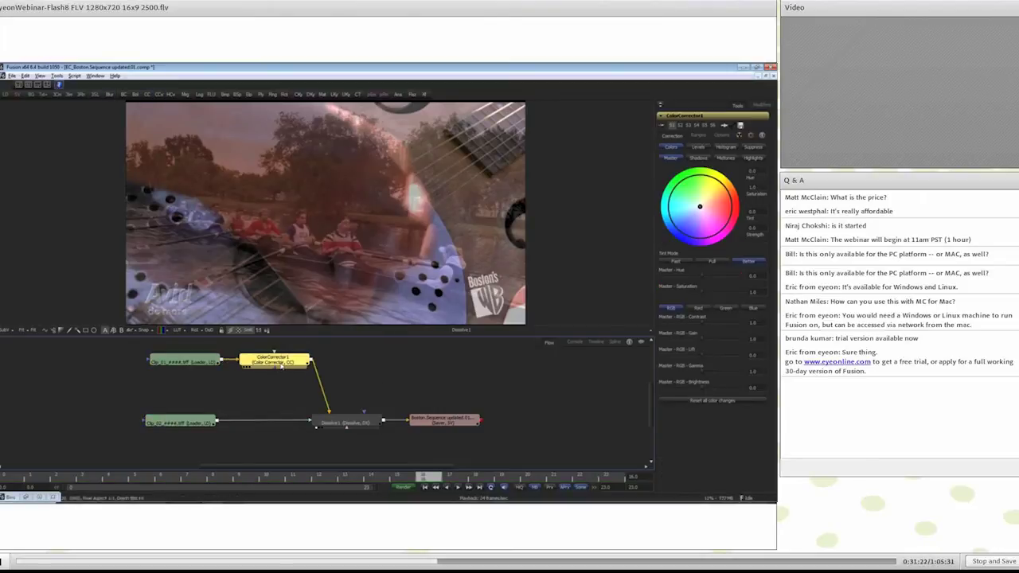
{"action": "left_click_drag", "start_coordinate": [282, 366], "coordinate": [403, 195]}
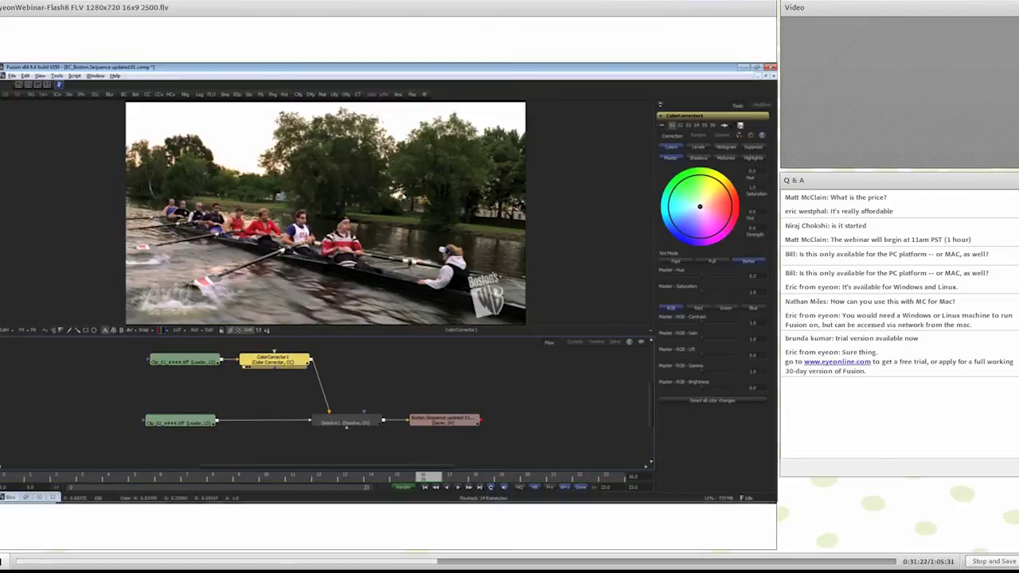
{"action": "left_click_drag", "start_coordinate": [698, 208], "coordinate": [704, 206]}
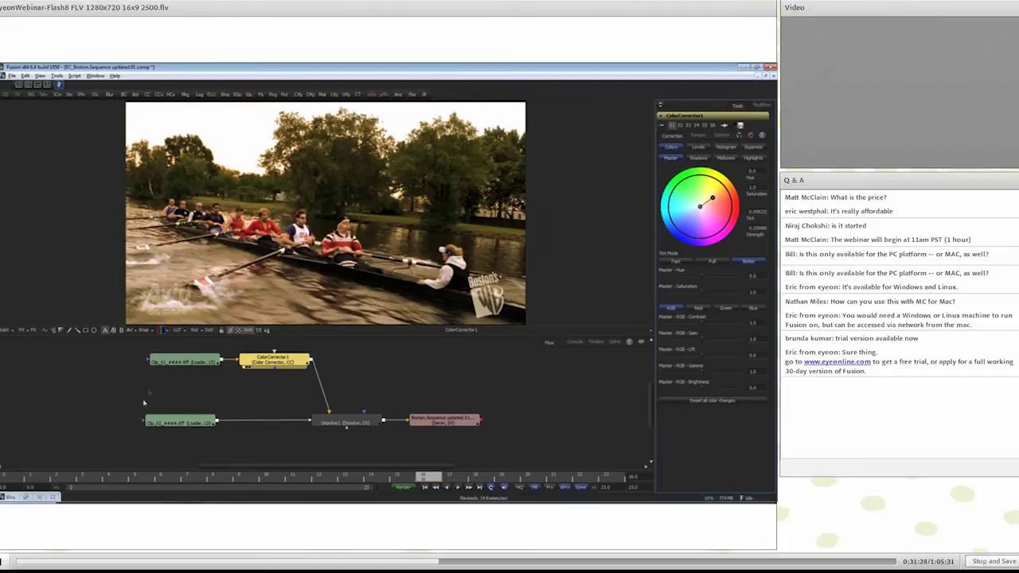
- Paste an instance of the color corrector between the Clip_02 loader and the dissolve, and align the nodes in that row
{"action": "left_click", "coordinate": [272, 363]}
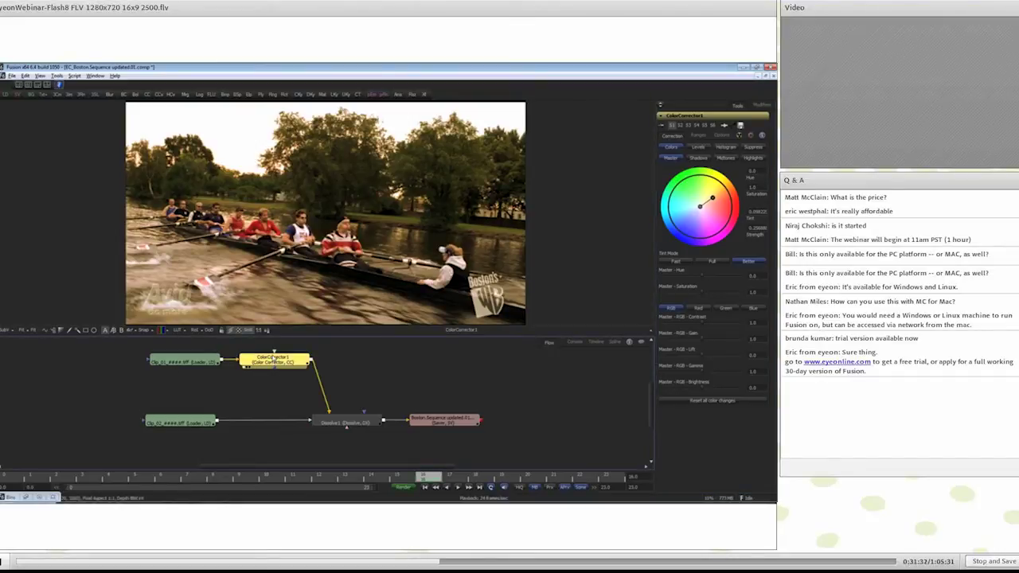
{"action": "left_click", "coordinate": [248, 393]}
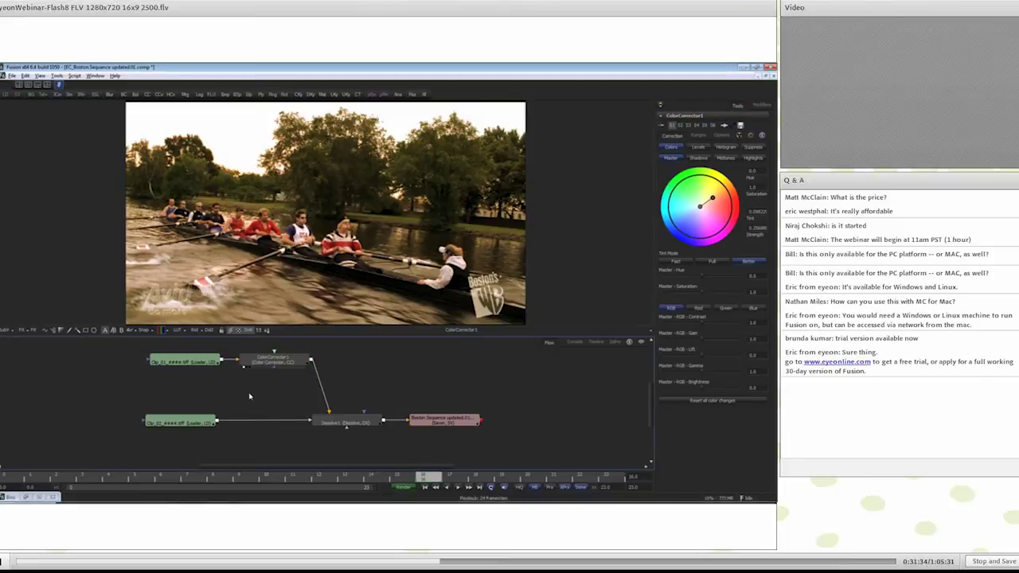
{"action": "right_click", "coordinate": [249, 396]}
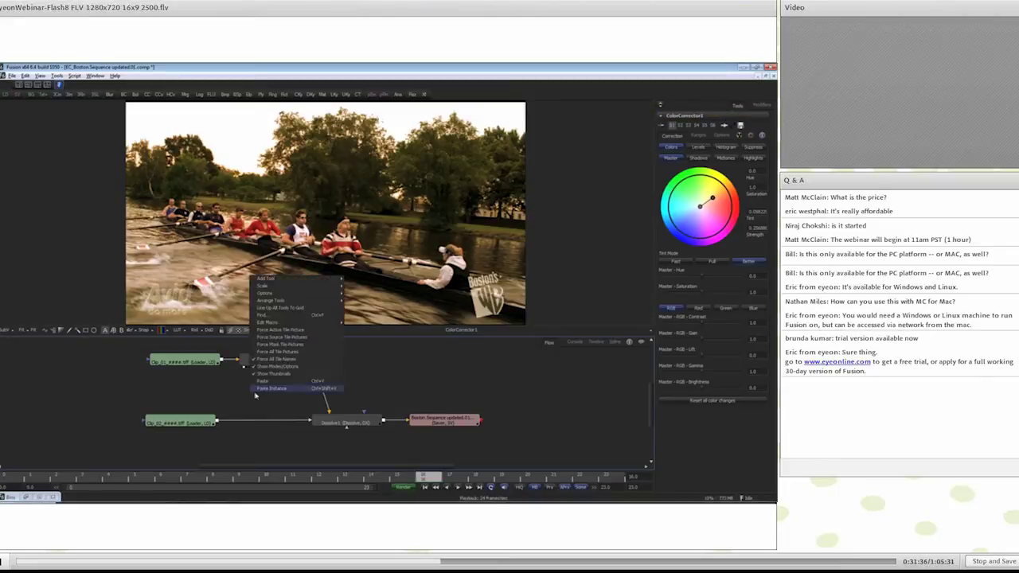
{"action": "left_click", "coordinate": [266, 388]}
{"action": "left_click_drag", "start_coordinate": [265, 394], "coordinate": [277, 421]}
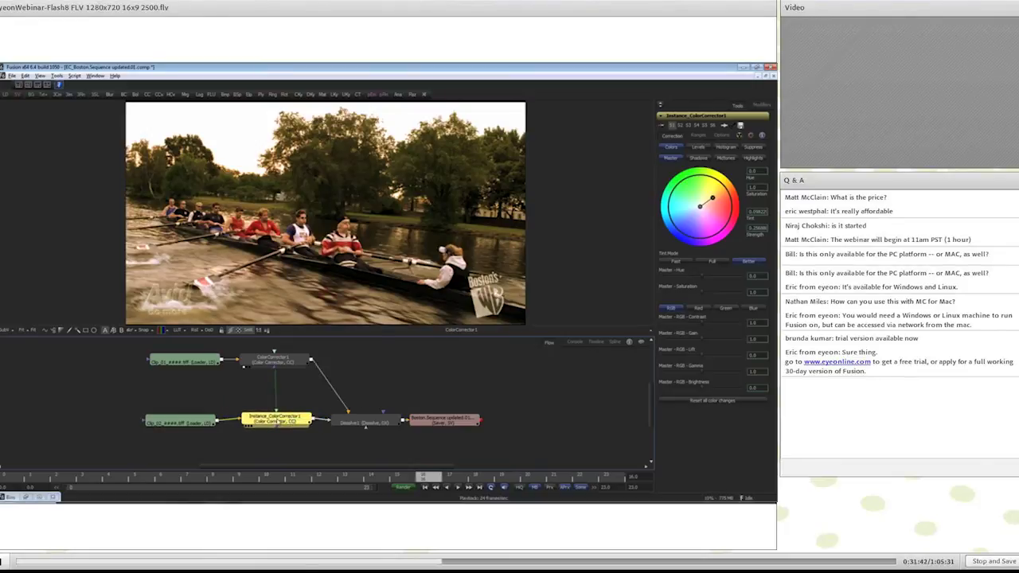
{"action": "left_click_drag", "start_coordinate": [177, 425], "coordinate": [165, 427]}
{"action": "left_click_drag", "start_coordinate": [277, 424], "coordinate": [275, 426]}
- Shift the original color corrector's master tint to a cool blue and view its instance on the guitar clip
{"action": "left_click", "coordinate": [275, 425]}
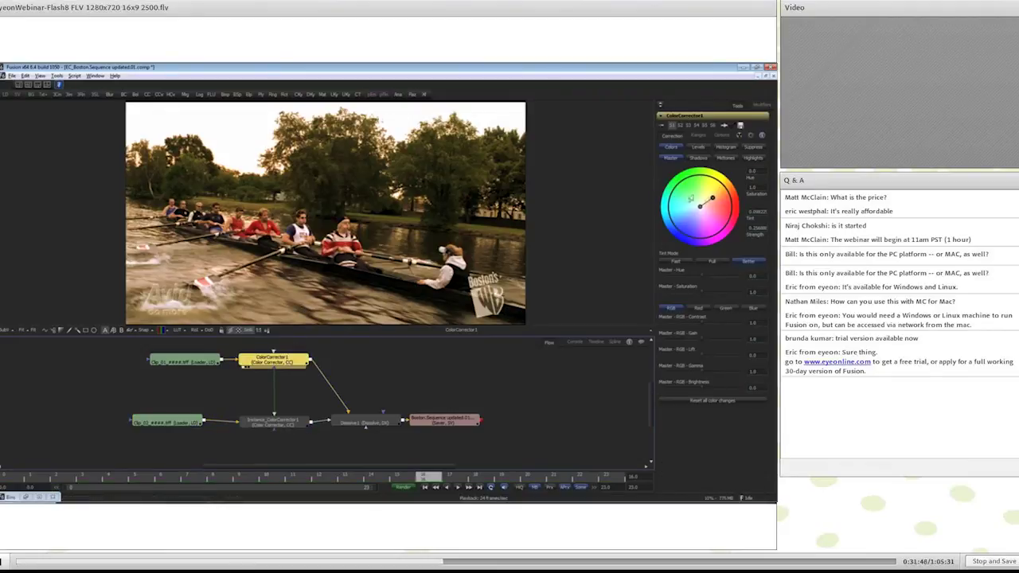
{"action": "left_click_drag", "start_coordinate": [712, 199], "coordinate": [690, 215]}
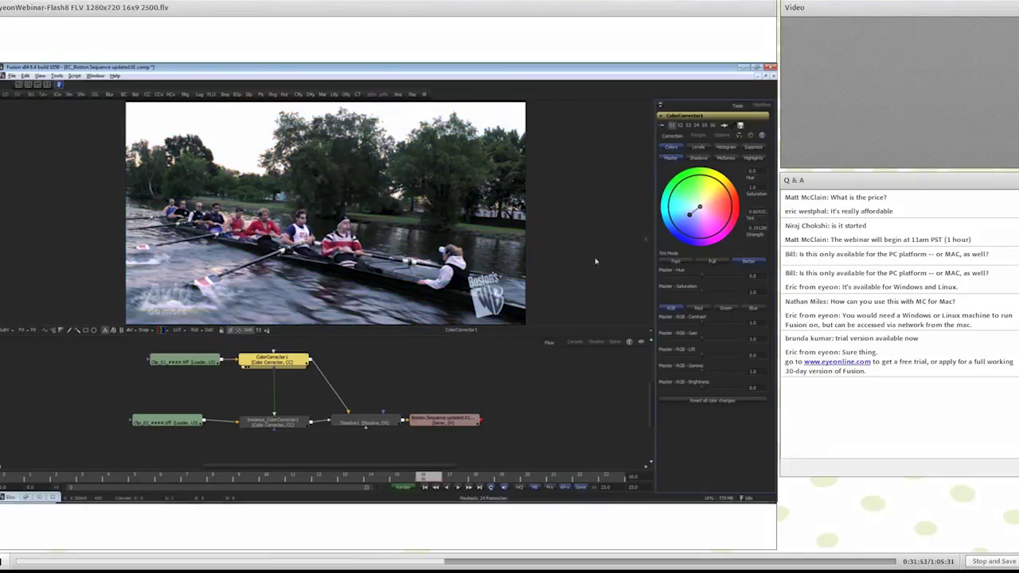
{"action": "left_click", "coordinate": [285, 423]}
{"action": "left_click_drag", "start_coordinate": [284, 423], "coordinate": [304, 233]}
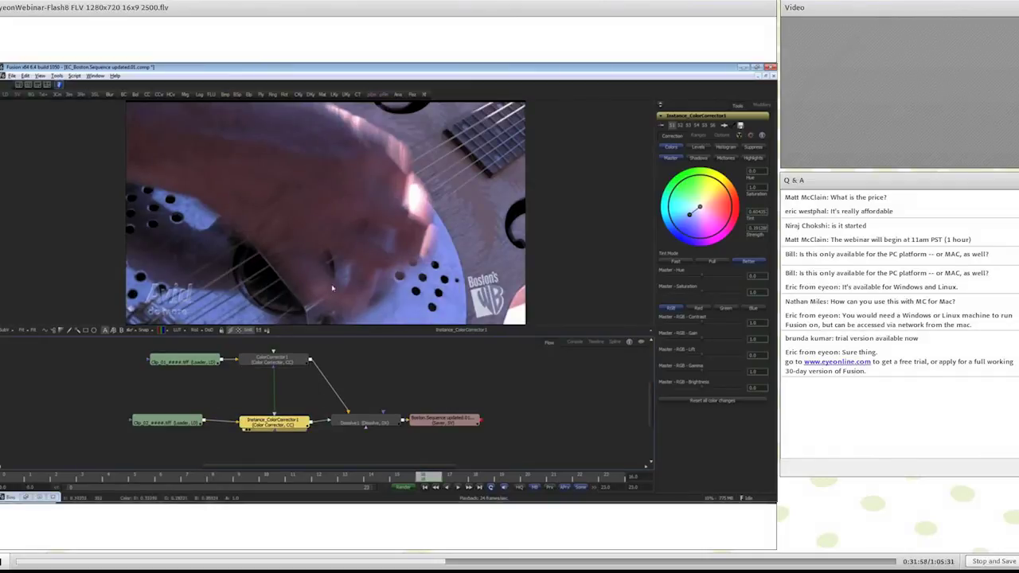
{"action": "left_click", "coordinate": [289, 362]}
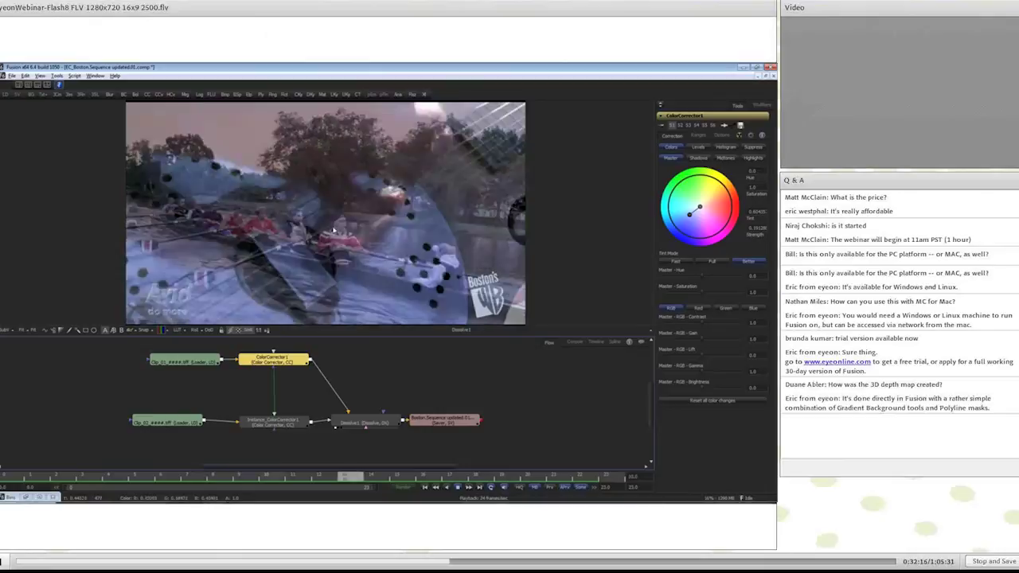
- Move the two clip loaders away from their color correctors to make room in both rows of the flow
{"action": "left_click", "coordinate": [193, 363]}
{"action": "left_click_drag", "start_coordinate": [192, 363], "coordinate": [148, 363]}
{"action": "left_click_drag", "start_coordinate": [186, 430], "coordinate": [150, 430]}
{"action": "left_click_drag", "start_coordinate": [141, 361], "coordinate": [124, 360]}
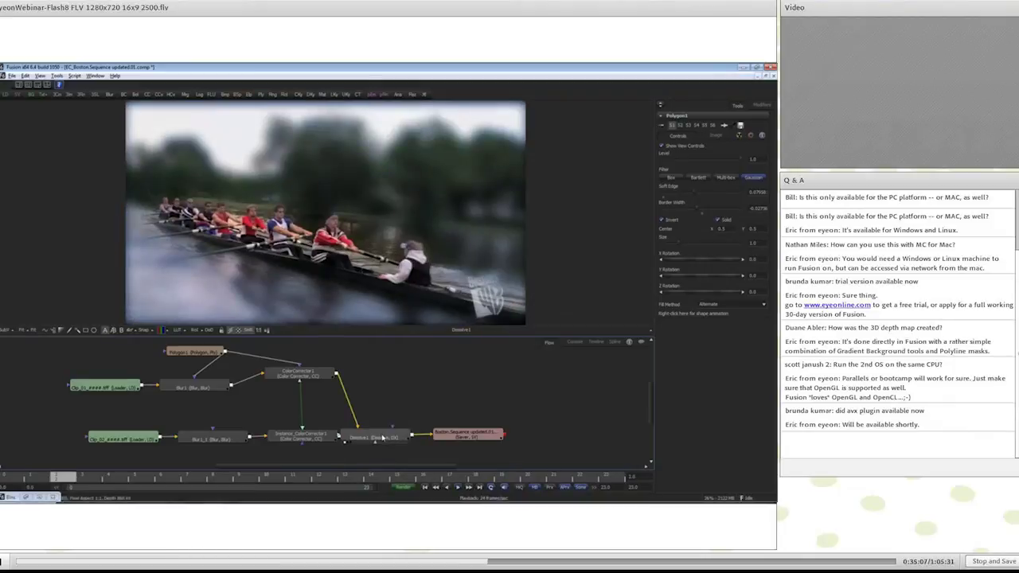
- Change the Dissolve node's operation to SMPTE Wipe and play the transition
{"action": "left_click", "coordinate": [383, 437]}
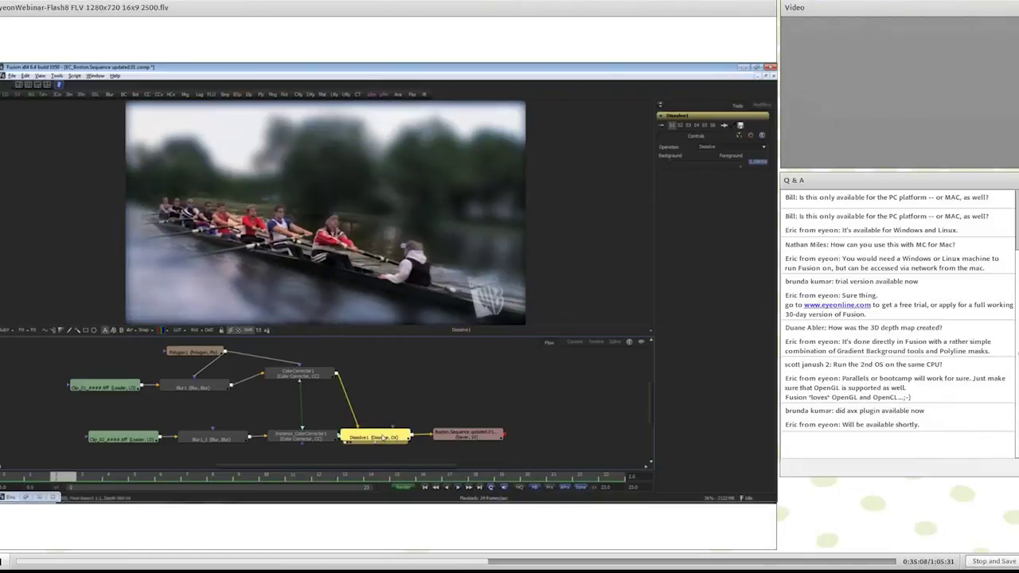
{"action": "left_click", "coordinate": [728, 148]}
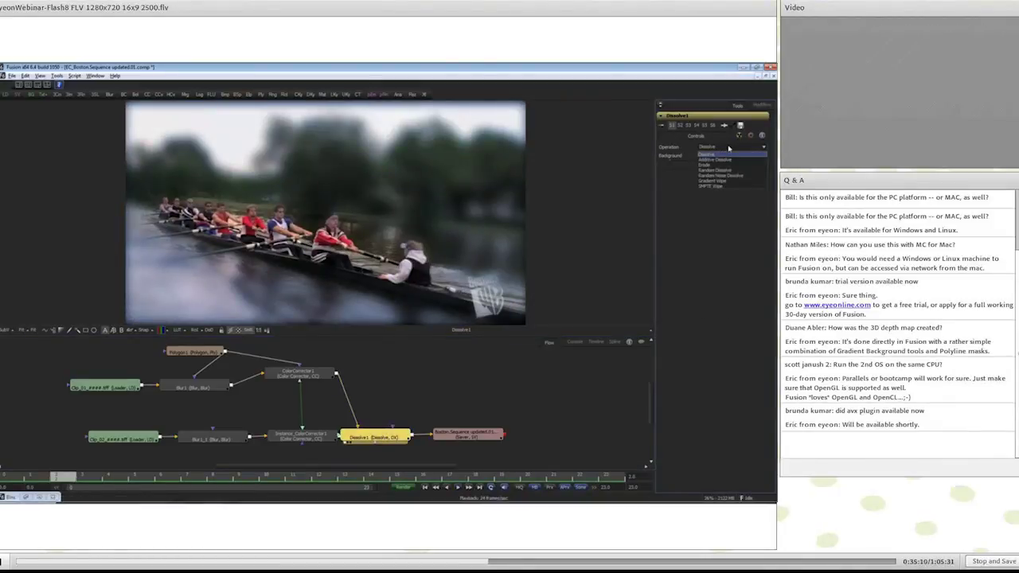
{"action": "left_click", "coordinate": [711, 186]}
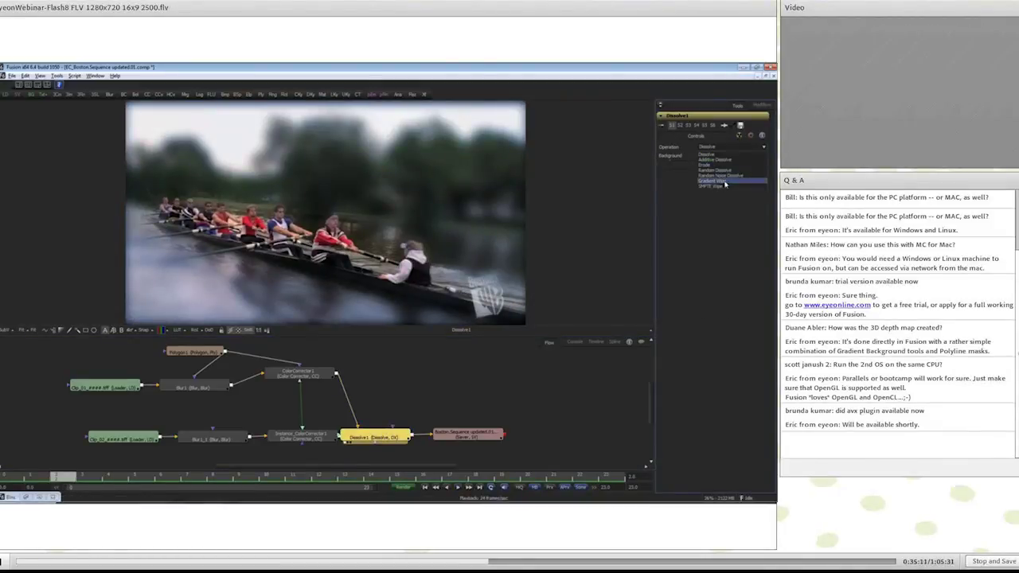
{"action": "left_click", "coordinate": [204, 455]}
{"action": "key", "text": "space"}
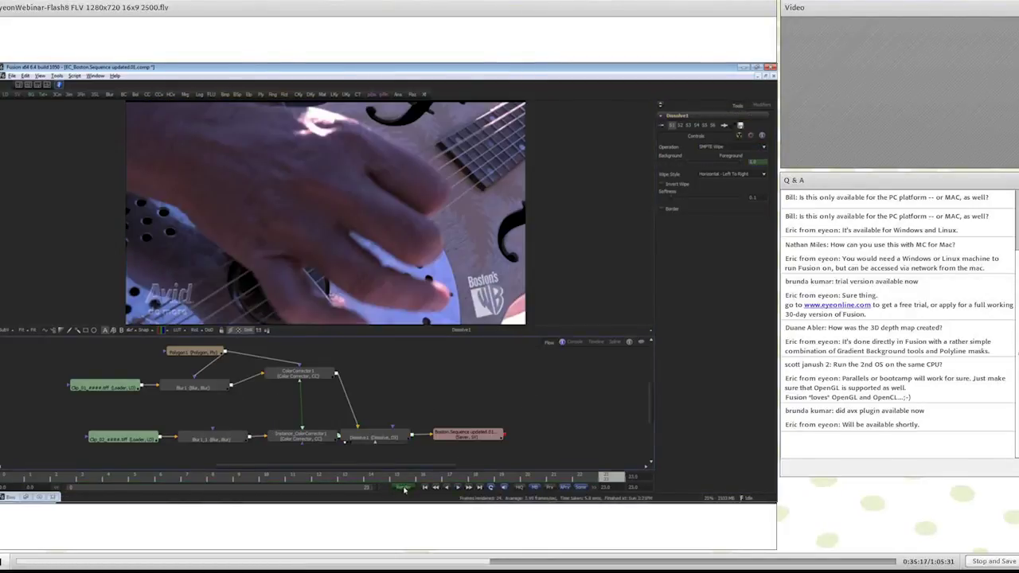
- Render the transition composition with the Final configuration
{"action": "left_click", "coordinate": [403, 487]}
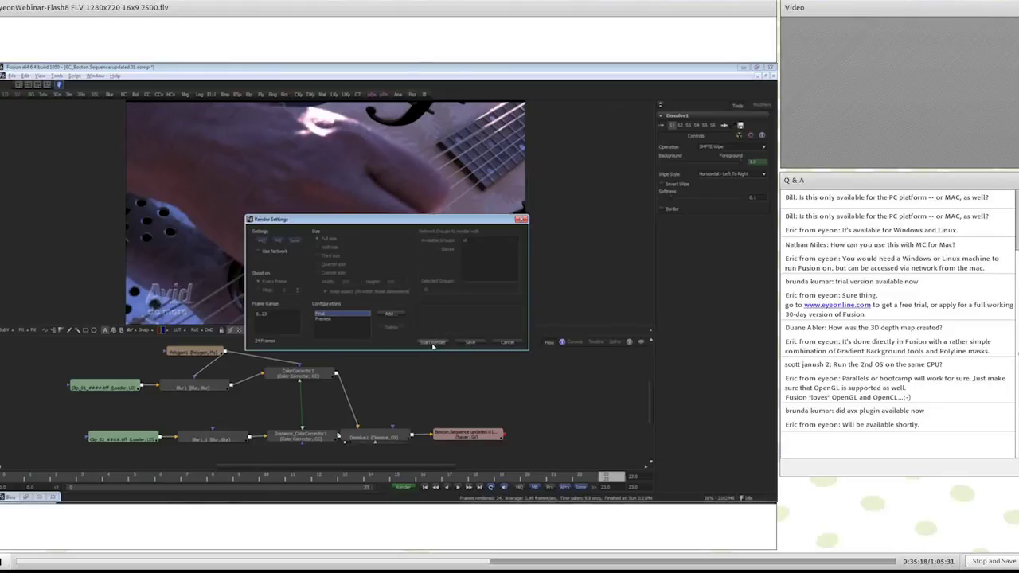
{"action": "left_click", "coordinate": [433, 342]}
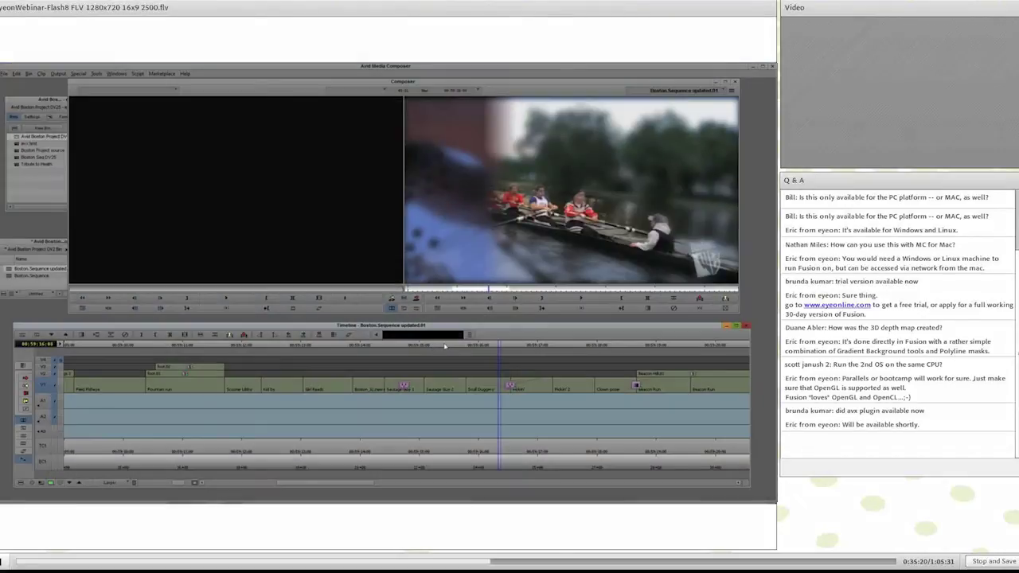
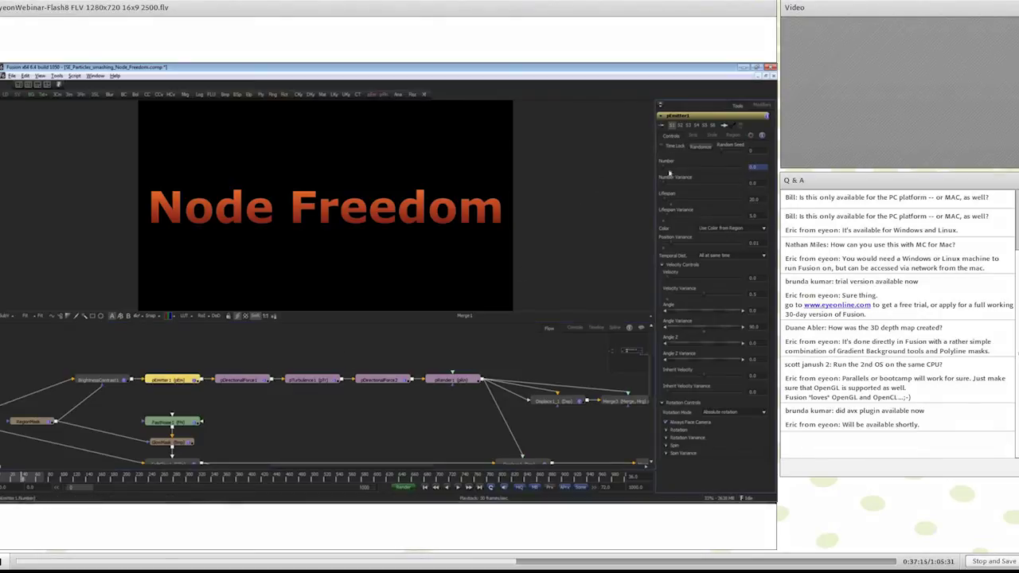
- Examine the particle emitter's style and region, the particle renderer's scene, grid and image settings, and both directional forces in the Node Freedom composition
{"action": "left_click", "coordinate": [710, 135]}
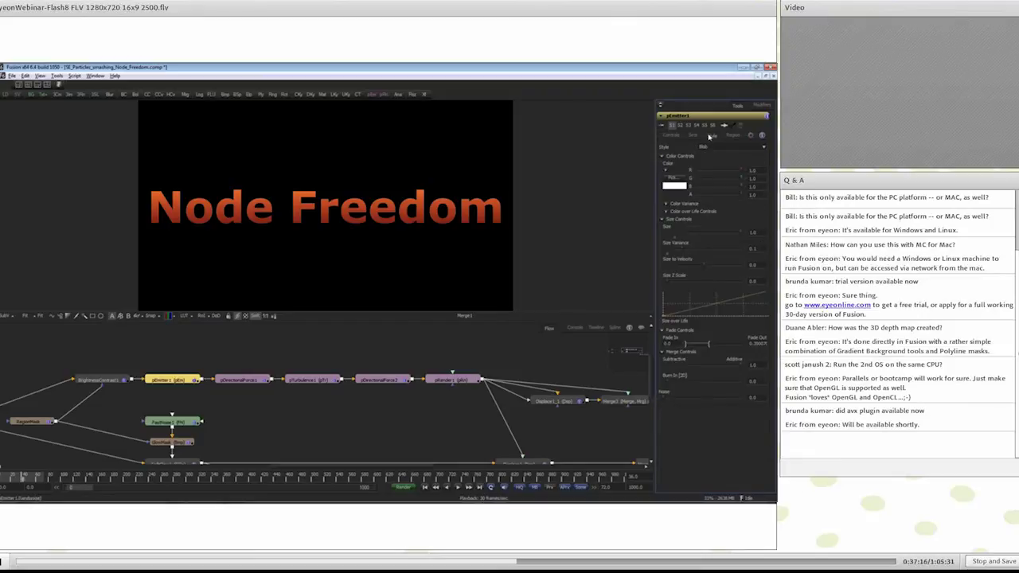
{"action": "left_click", "coordinate": [733, 135]}
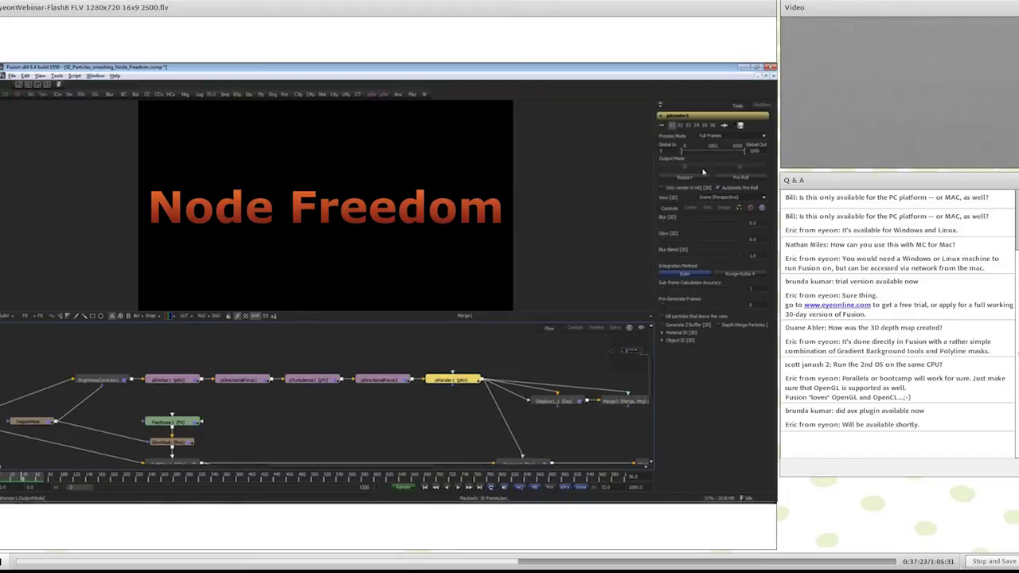
{"action": "left_click", "coordinate": [690, 209]}
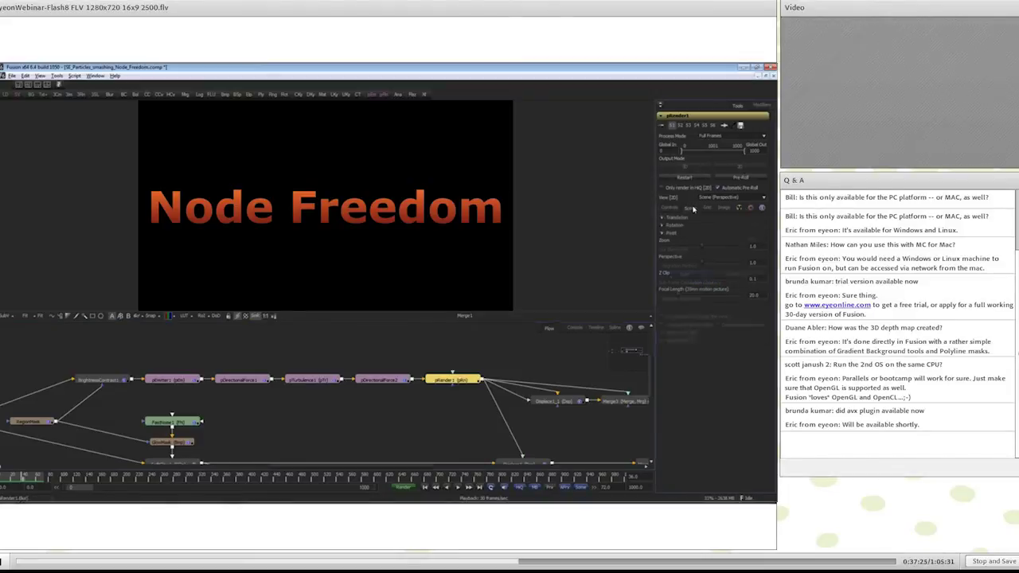
{"action": "left_click", "coordinate": [705, 209]}
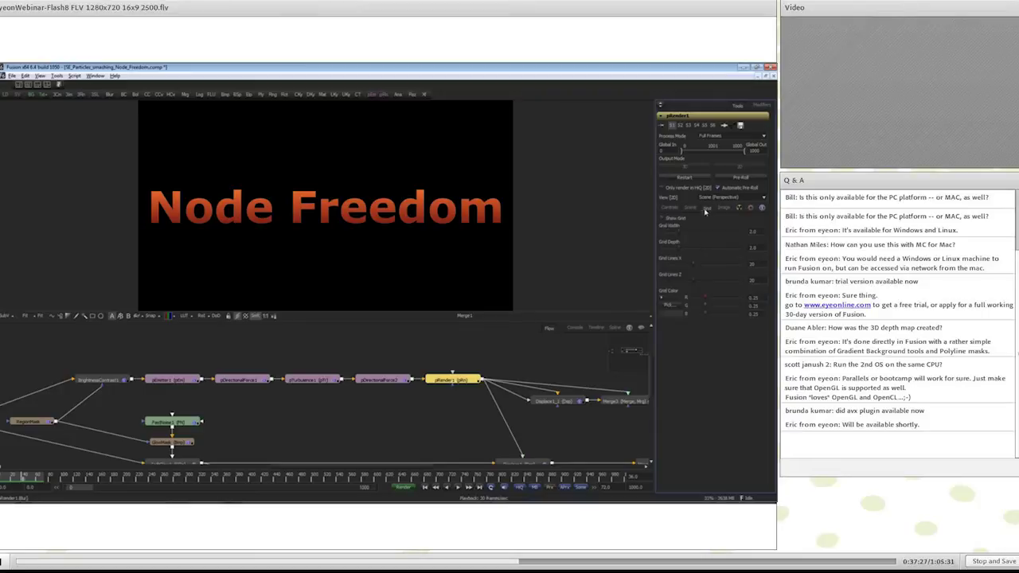
{"action": "left_click", "coordinate": [722, 209]}
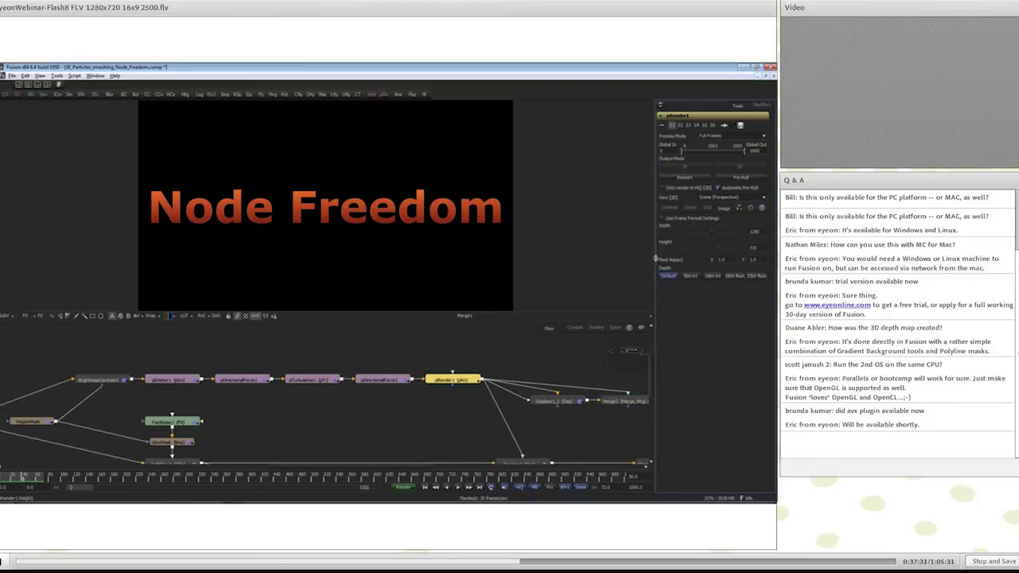
{"action": "left_click", "coordinate": [243, 380]}
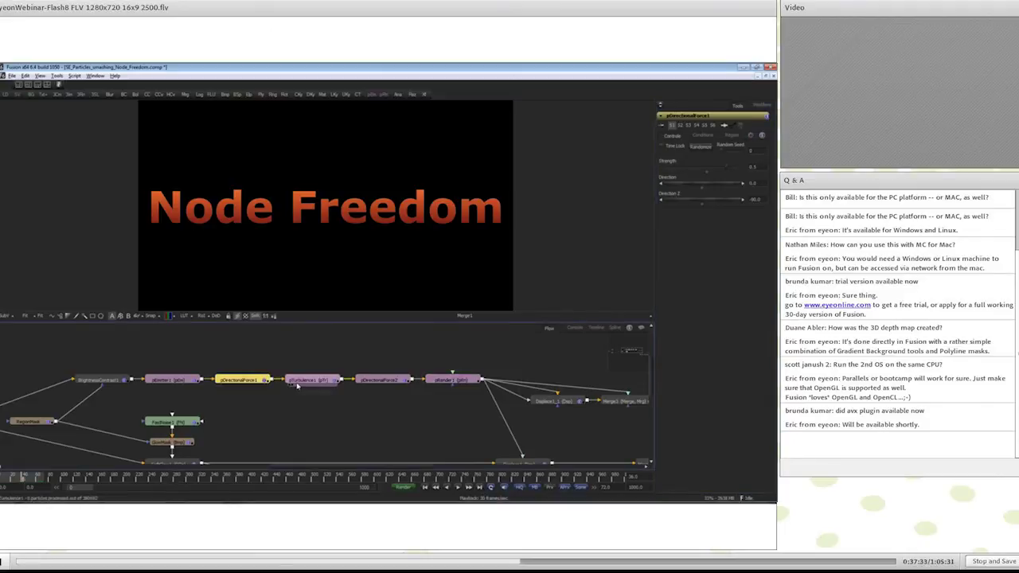
{"action": "left_click", "coordinate": [376, 382]}
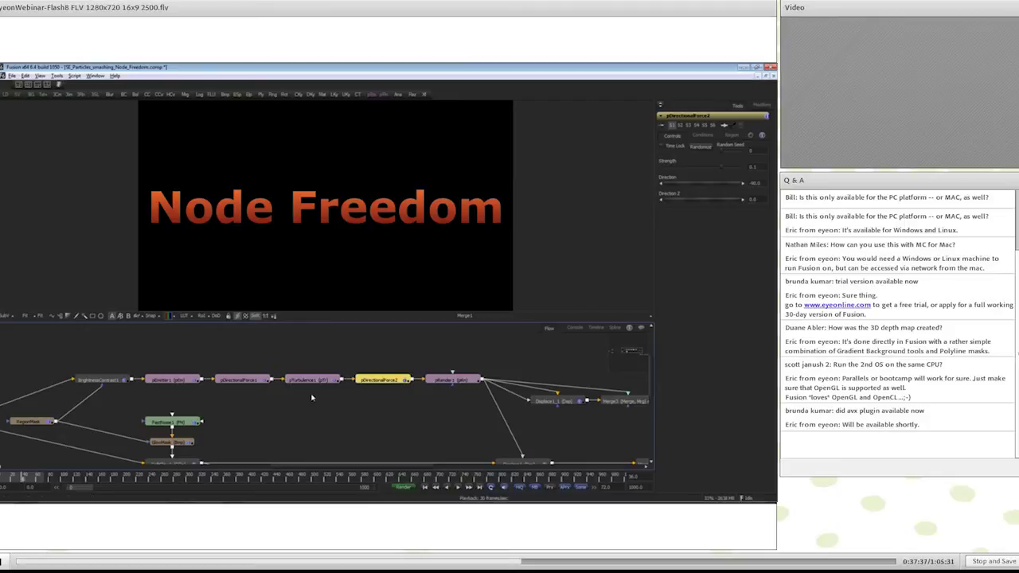
{"action": "key", "text": "ctrl+b"}
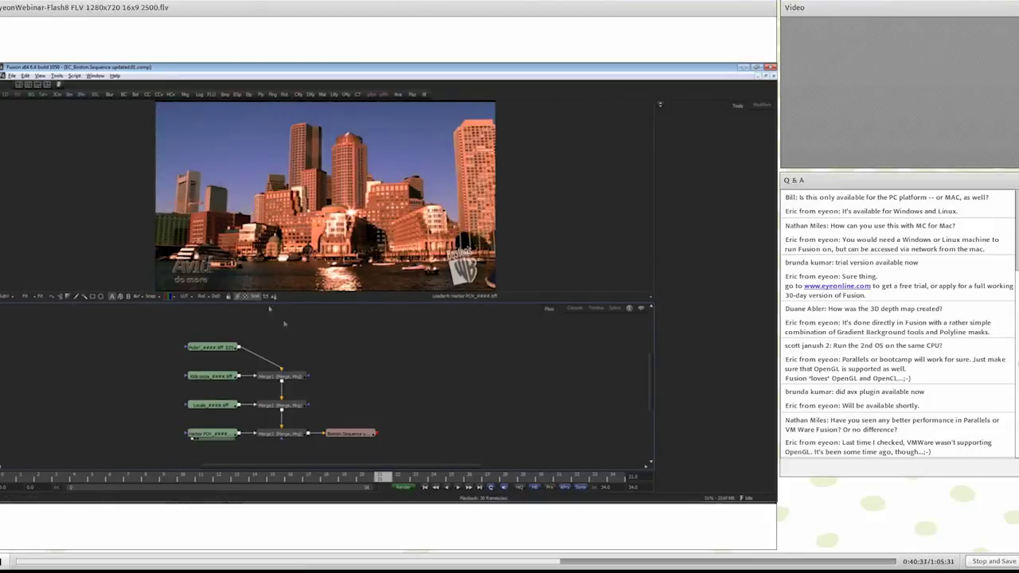
- Look through the settings of the Merge1, Merge2 and Merge3 nodes that stack the four Boston clips
{"action": "left_click", "coordinate": [296, 376]}
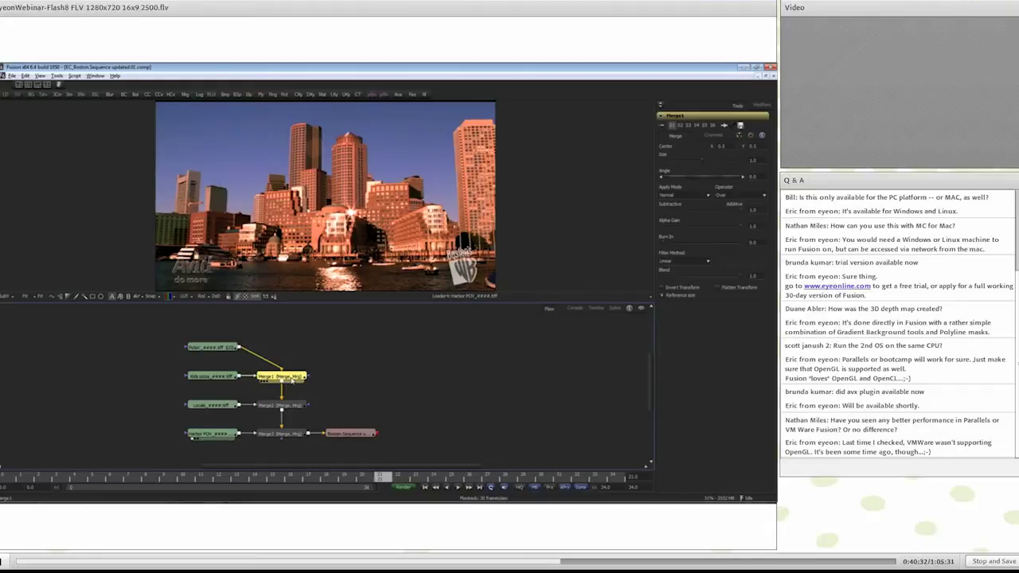
{"action": "left_click", "coordinate": [293, 407]}
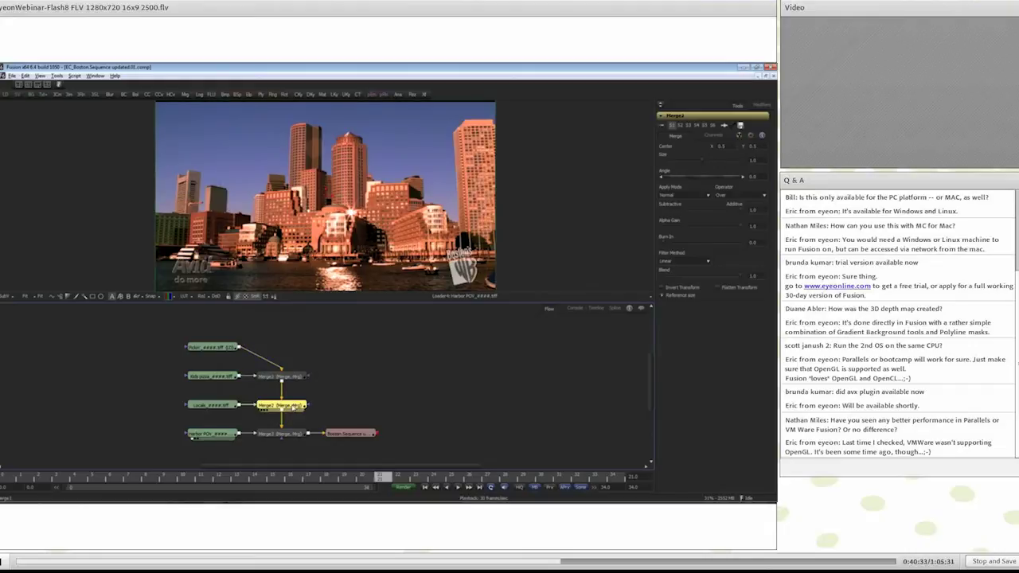
{"action": "left_click", "coordinate": [283, 434]}
{"action": "left_click", "coordinate": [286, 376]}
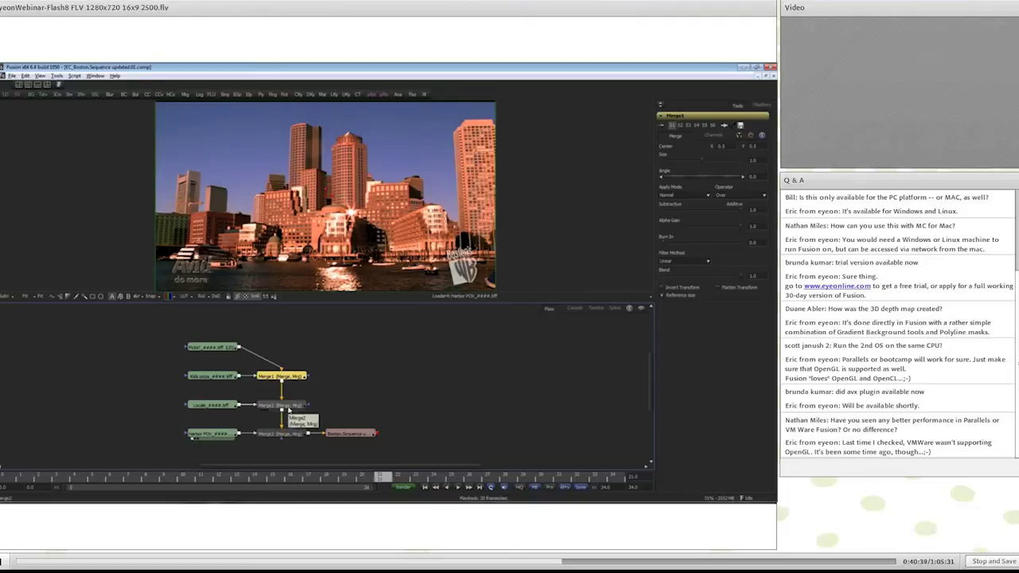
{"action": "left_click", "coordinate": [290, 407]}
{"action": "left_click", "coordinate": [291, 435]}
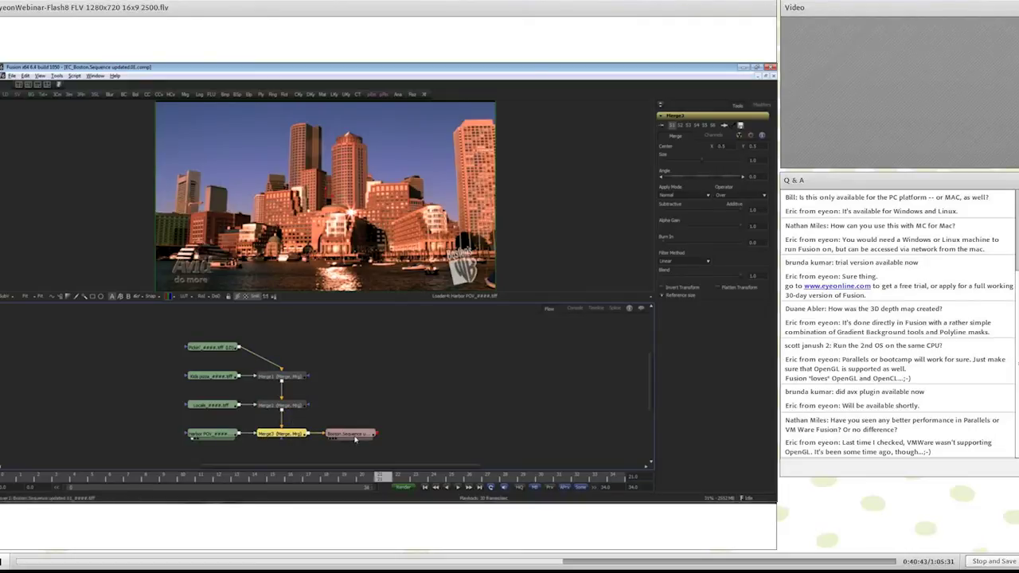
- Check the composition's frame format and color depth in the preferences, and save them
{"action": "left_click", "coordinate": [11, 76]}
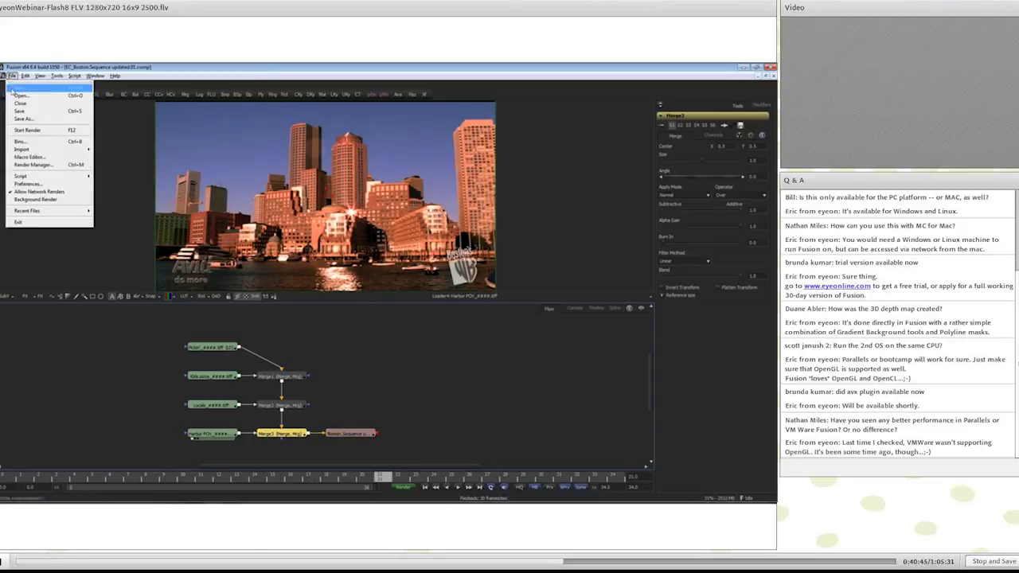
{"action": "left_click", "coordinate": [47, 185]}
{"action": "left_click", "coordinate": [314, 212]}
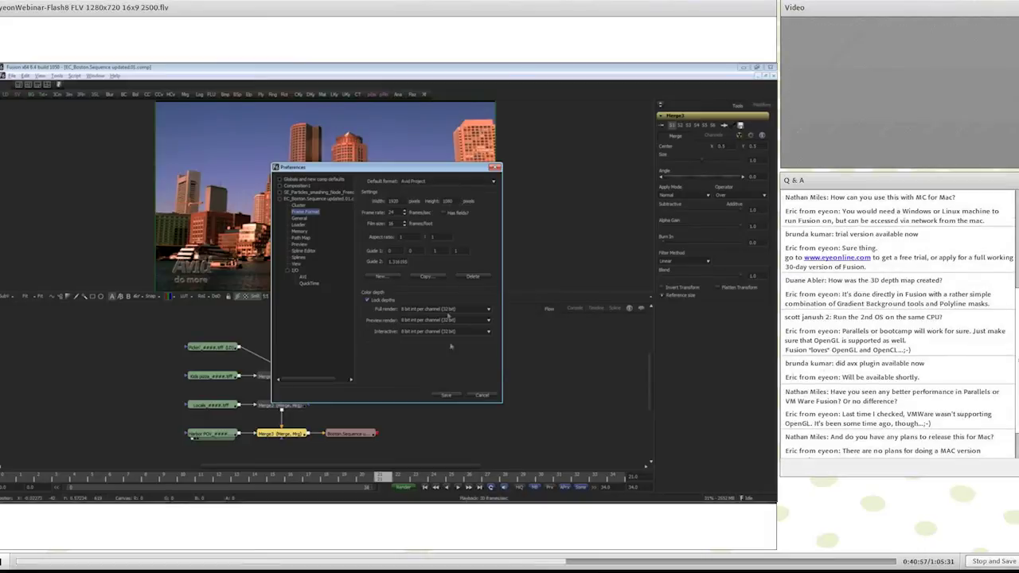
{"action": "left_click", "coordinate": [446, 396]}
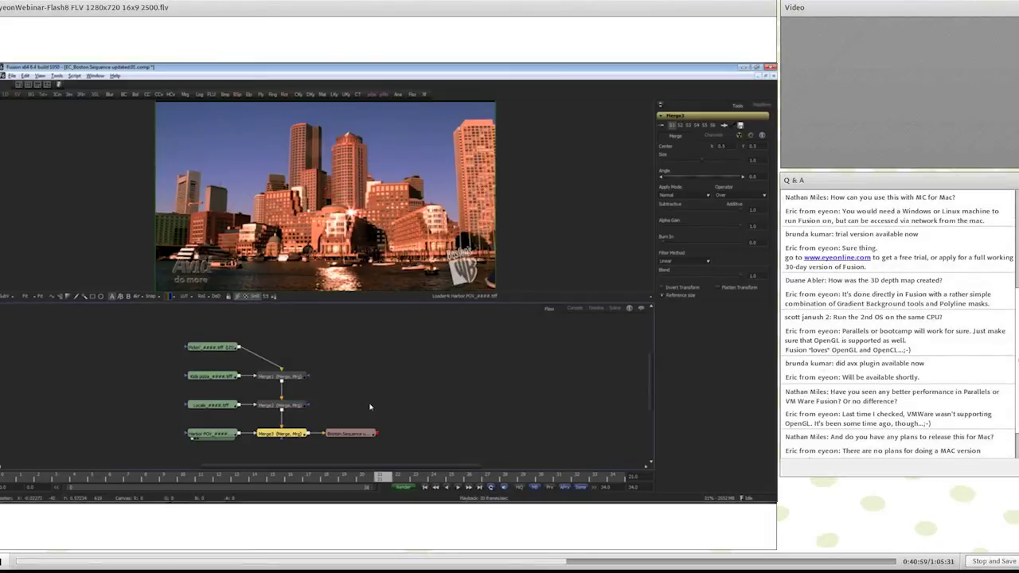
- Move the saver farther from Merge3, then view Merge1 and set its apply mode to Screen
{"action": "left_click", "coordinate": [353, 433]}
{"action": "left_click_drag", "start_coordinate": [353, 434], "coordinate": [375, 433]}
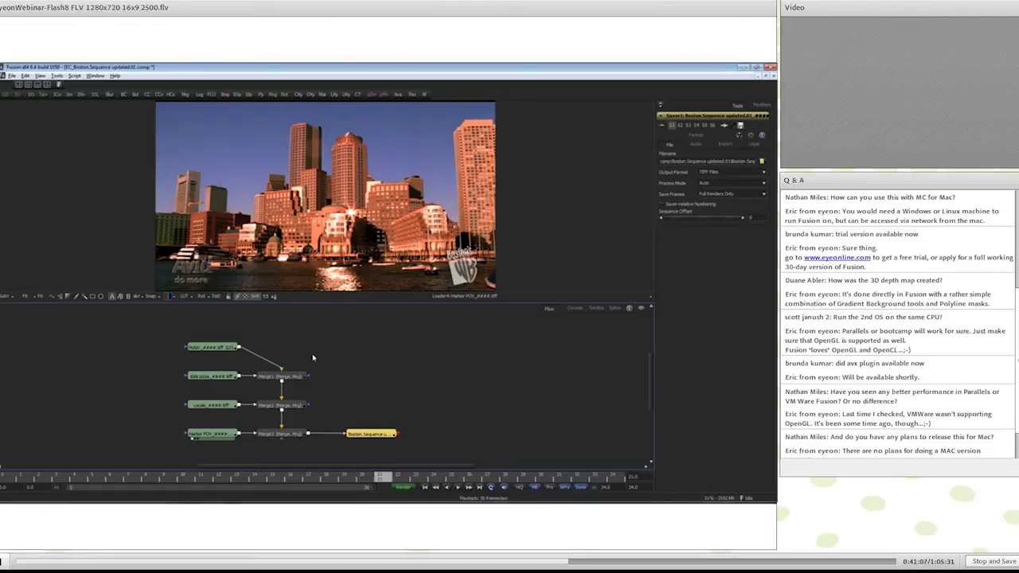
{"action": "left_click", "coordinate": [295, 377]}
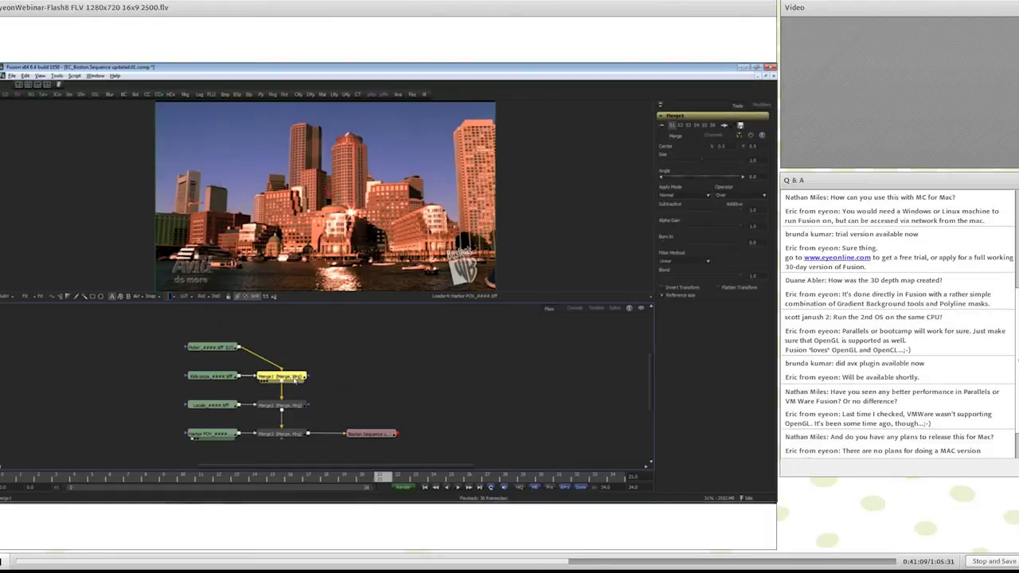
{"action": "key", "text": "1"}
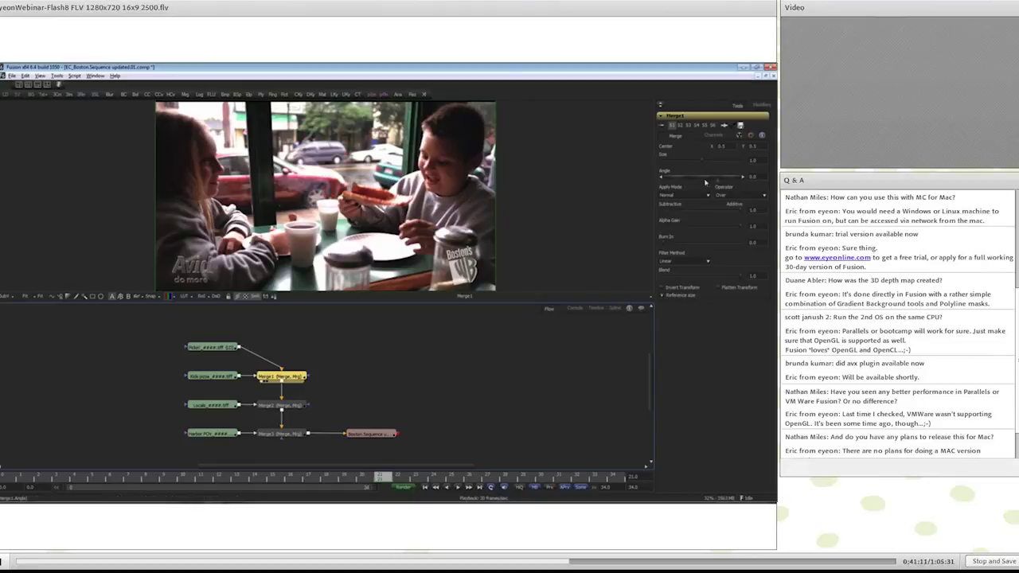
{"action": "left_click", "coordinate": [689, 196]}
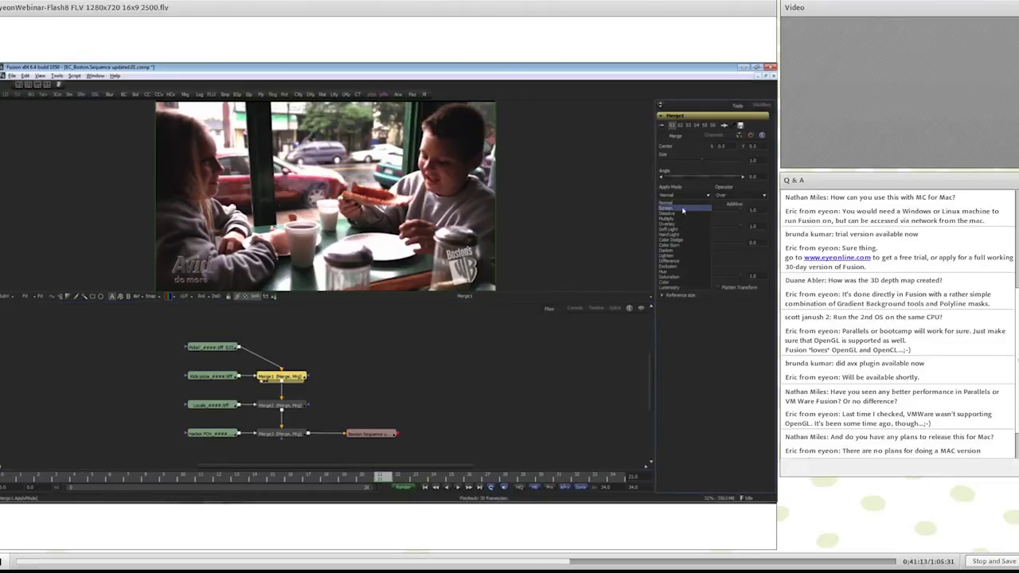
{"action": "left_click", "coordinate": [683, 209]}
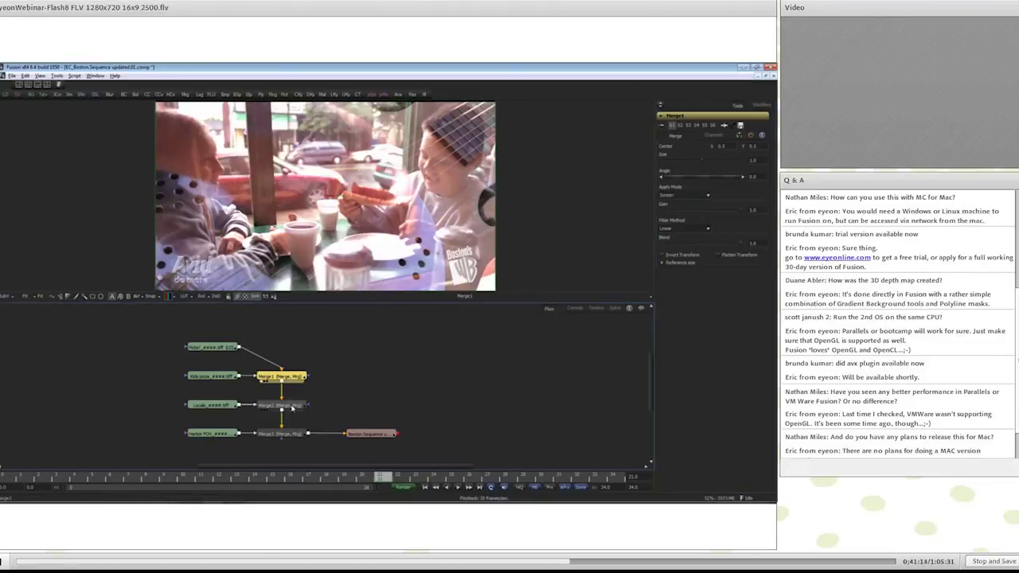
- View the Merge2 node and set its apply mode to Soft Light
{"action": "left_click", "coordinate": [286, 405]}
{"action": "key", "text": "2"}
{"action": "left_click", "coordinate": [690, 196]}
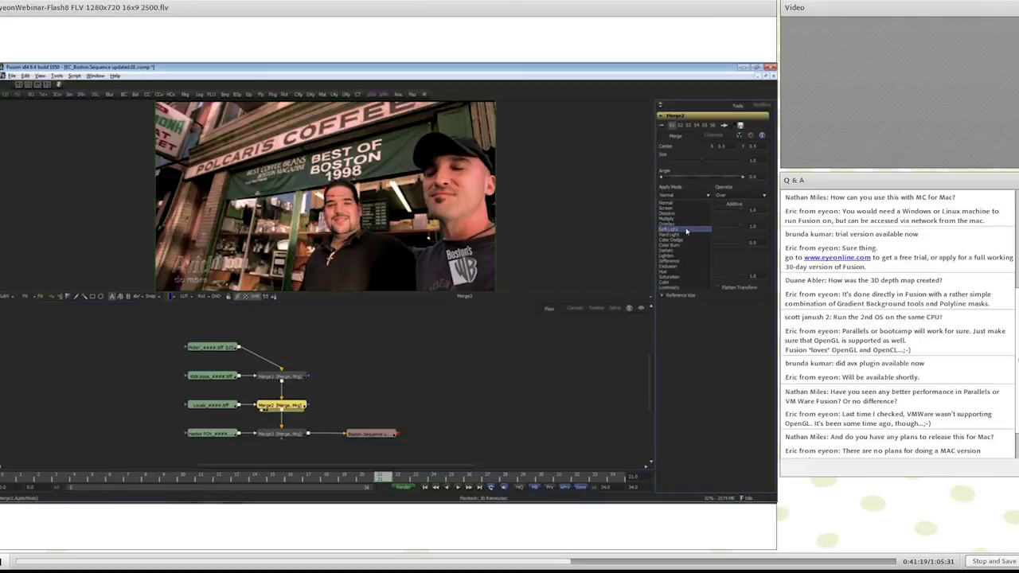
{"action": "left_click", "coordinate": [686, 231]}
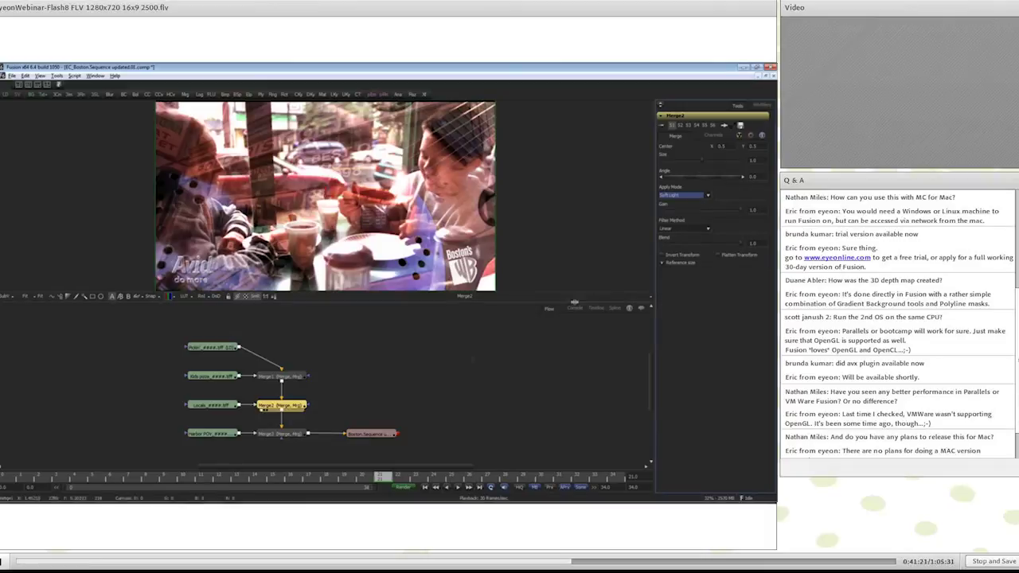
- View Merge3, lower its blend to about 0.54, and render the composition
{"action": "left_click", "coordinate": [283, 434]}
{"action": "key", "text": "2"}
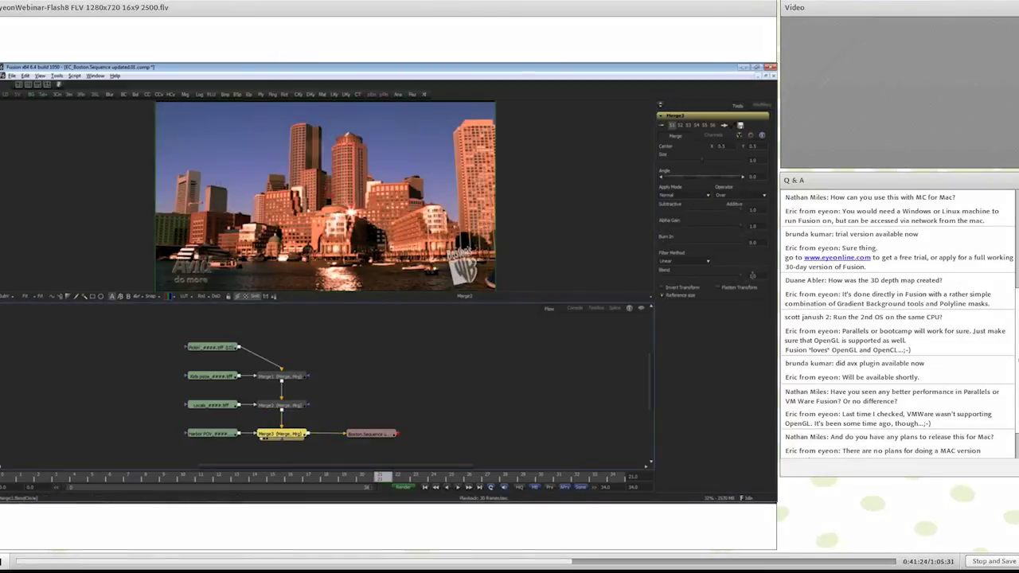
{"action": "left_click_drag", "start_coordinate": [742, 280], "coordinate": [709, 281]}
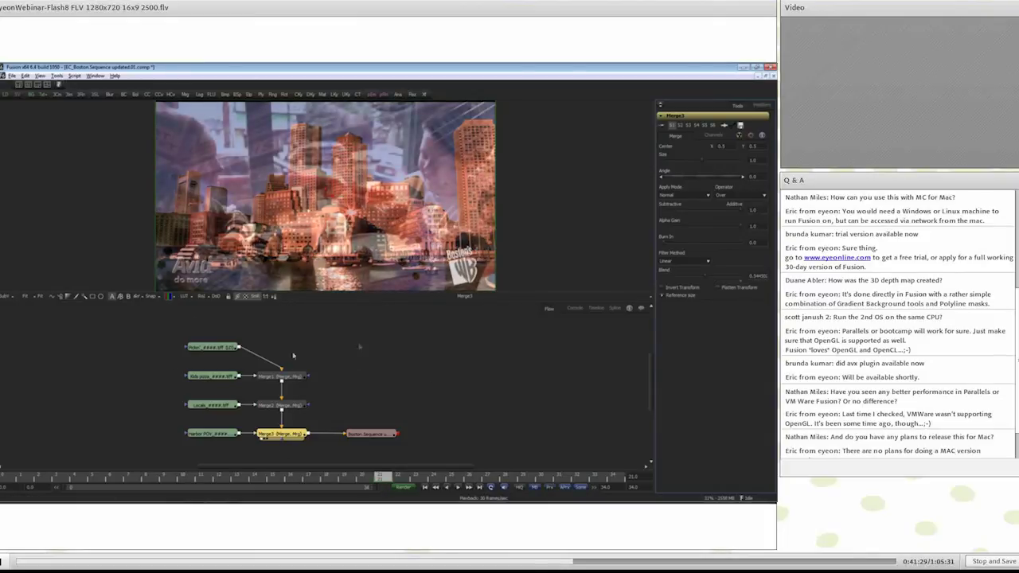
{"action": "left_click", "coordinate": [403, 487]}
{"action": "left_click", "coordinate": [433, 342]}
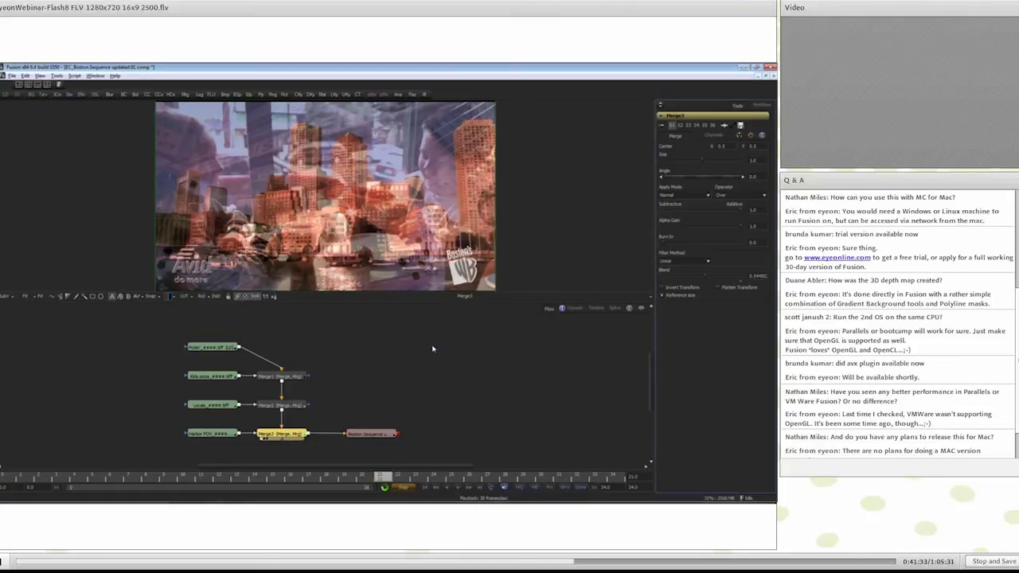
- Switch to Avid Media Composer and check several frames of the rendered composite over the stacked clips in the timeline
{"action": "key", "text": "alt+Tab"}
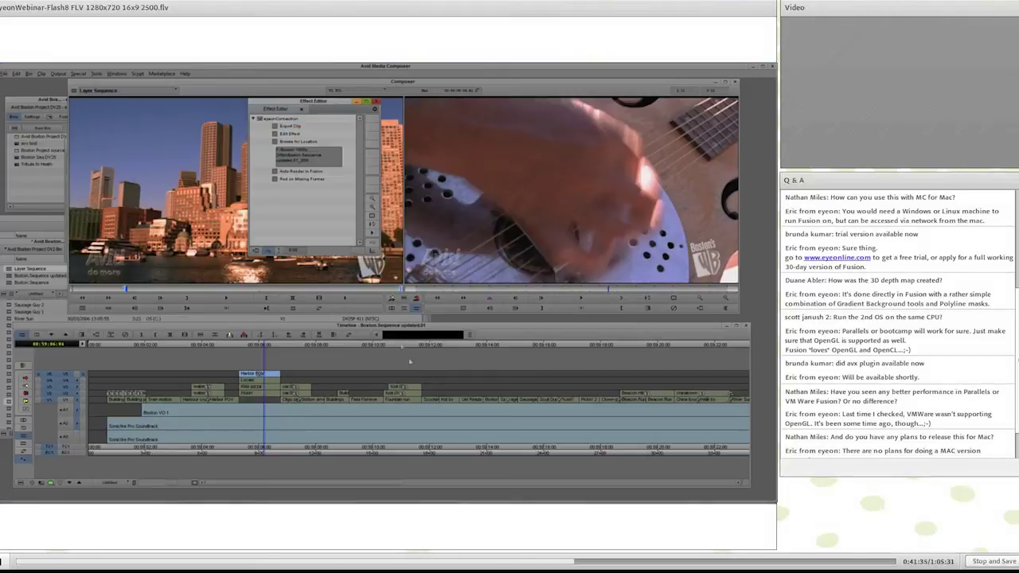
{"action": "left_click", "coordinate": [390, 308]}
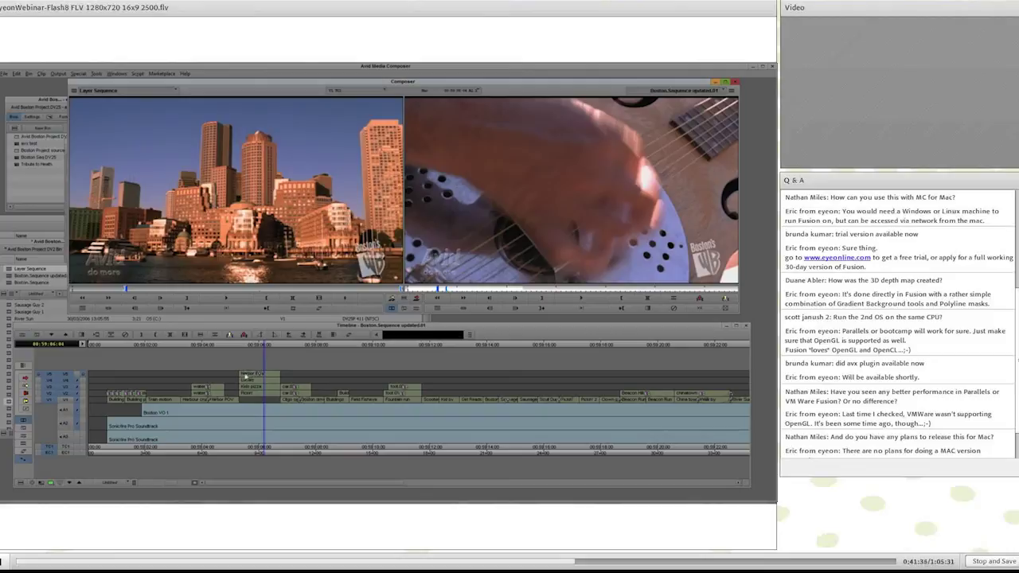
{"action": "left_click", "coordinate": [243, 377]}
{"action": "left_click", "coordinate": [250, 379]}
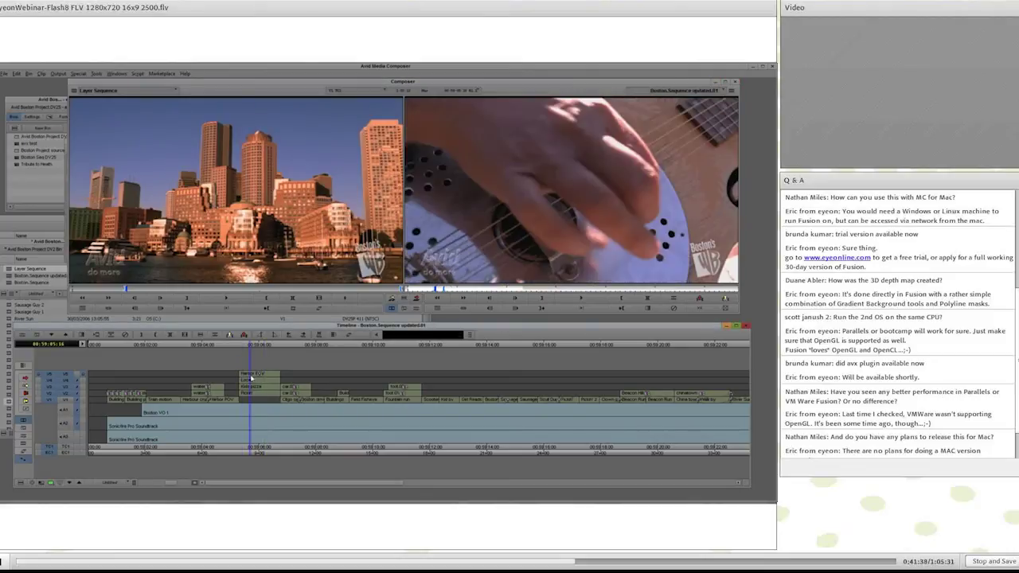
{"action": "left_click", "coordinate": [244, 381]}
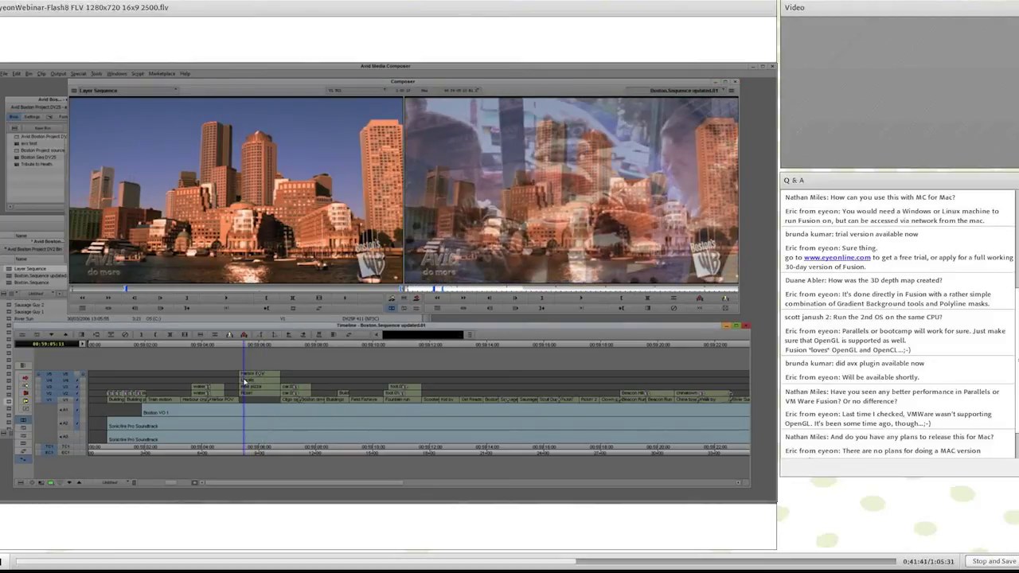
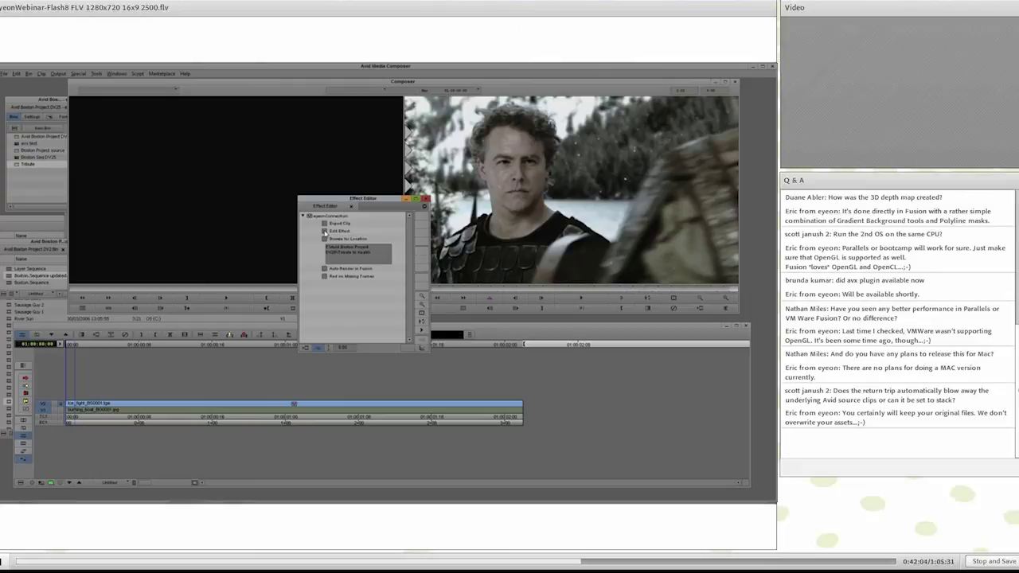
- Open the tribute effect for editing in Fusion and view the blue-screen fight clip at its first frame
{"action": "left_click", "coordinate": [324, 232]}
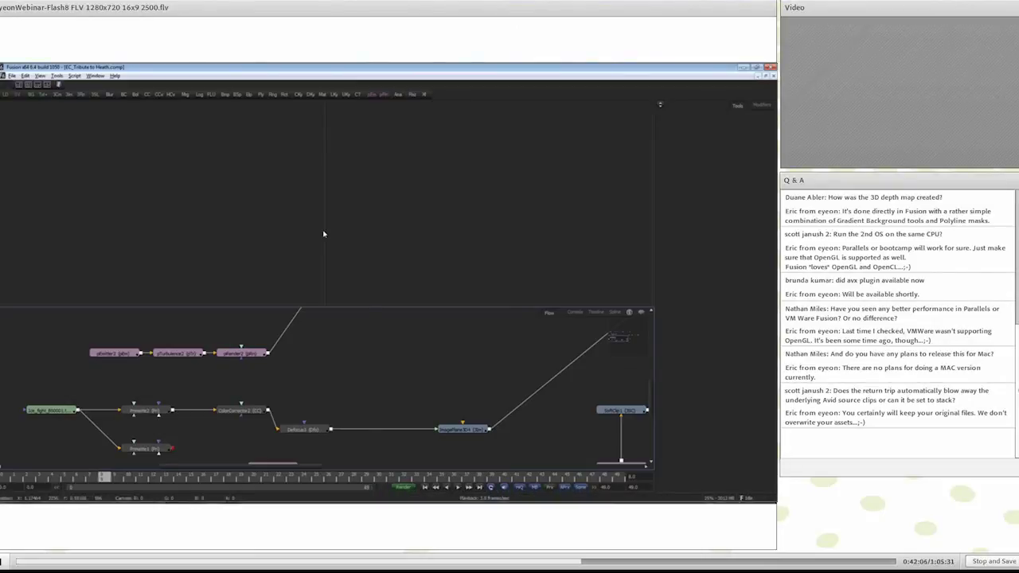
{"action": "left_click_drag", "start_coordinate": [326, 378], "coordinate": [327, 358]}
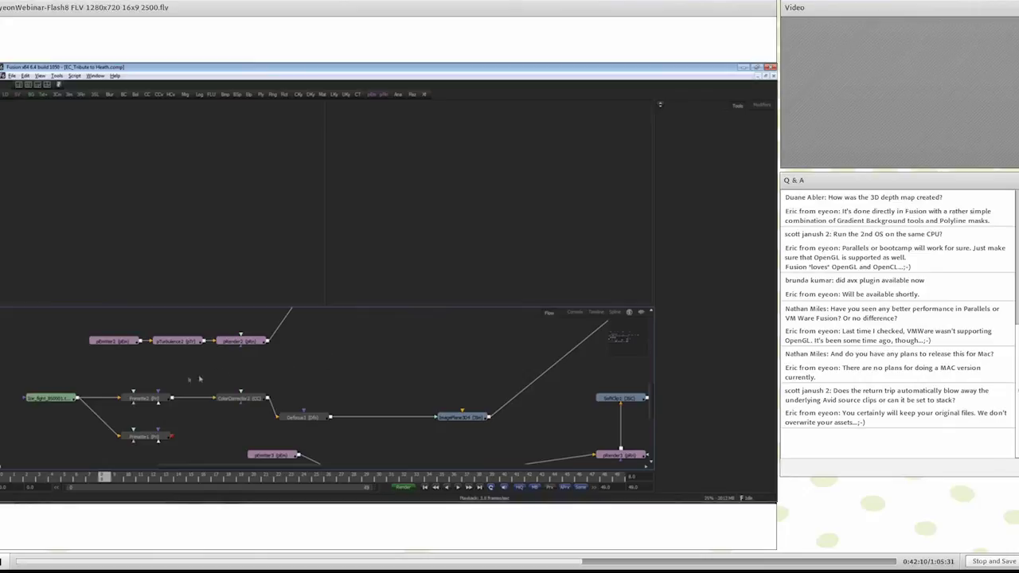
{"action": "left_click_drag", "start_coordinate": [54, 395], "coordinate": [169, 240]}
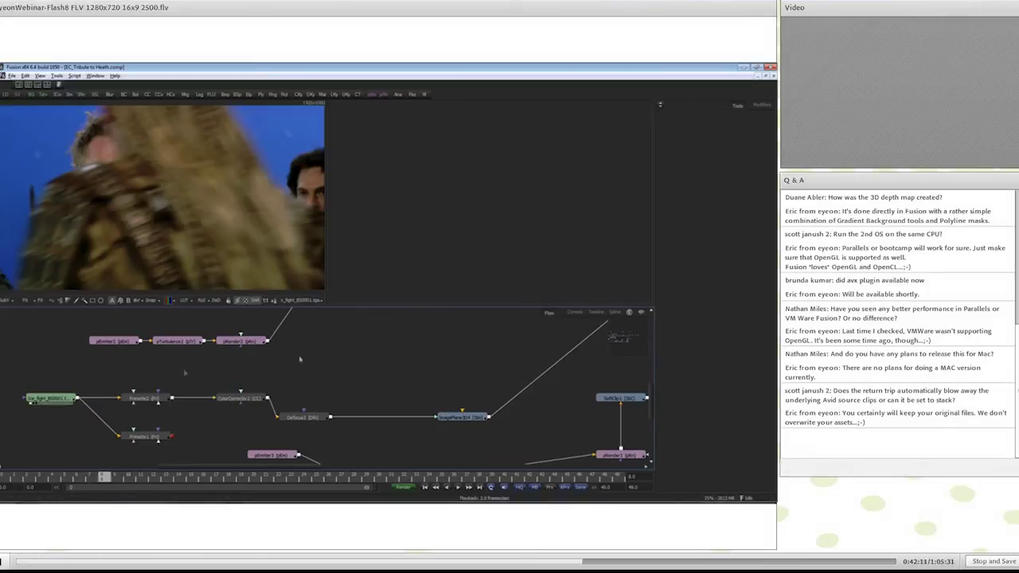
{"action": "left_click_drag", "start_coordinate": [35, 481], "coordinate": [3, 479]}
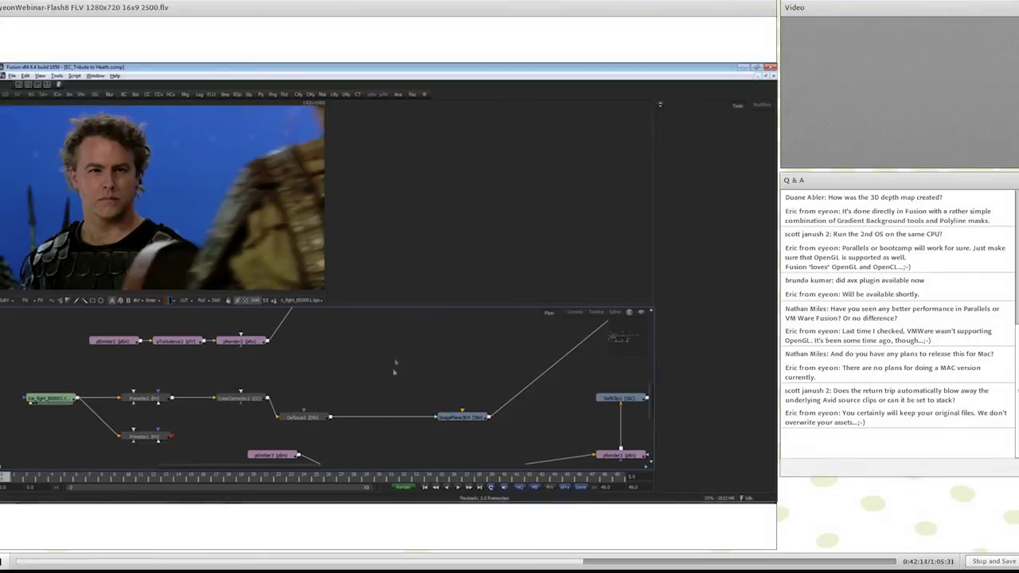
- View the burning_boat background clip, its ColorCorrector1 result and the particle merge in Merge4, playing the merge
{"action": "scroll", "coordinate": [381, 391], "scroll_direction": "up", "scroll_amount": 5}
{"action": "scroll", "coordinate": [107, 366], "scroll_direction": "up", "scroll_amount": 3}
{"action": "left_click_drag", "start_coordinate": [114, 335], "coordinate": [207, 239]}
{"action": "left_click_drag", "start_coordinate": [352, 399], "coordinate": [308, 388]}
{"action": "left_click_drag", "start_coordinate": [196, 325], "coordinate": [212, 215]}
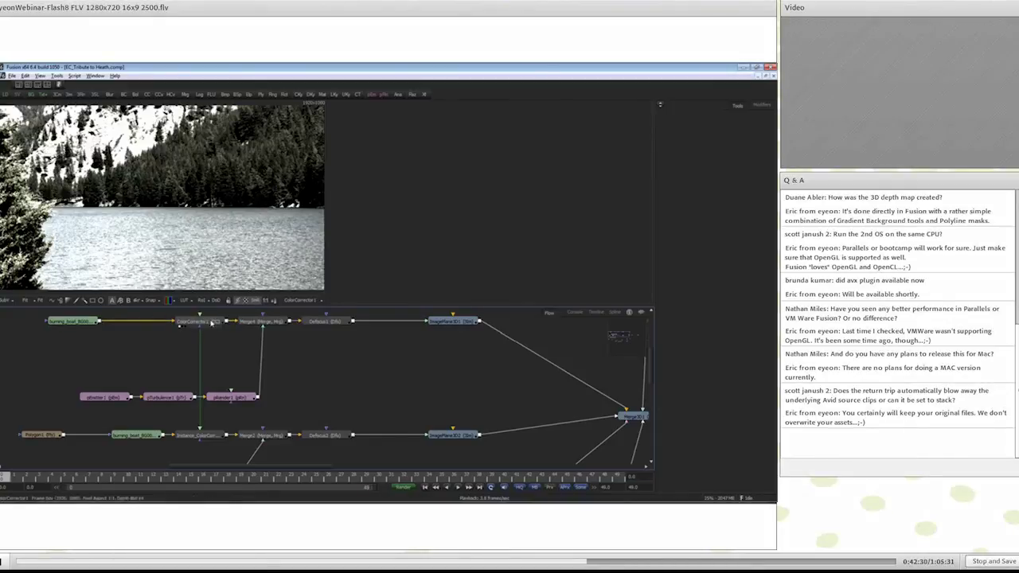
{"action": "mouse_move", "coordinate": [269, 324]}
{"action": "left_mouse_down"}
{"action": "mouse_move", "coordinate": [267, 313]}
{"action": "mouse_move", "coordinate": [278, 338]}
{"action": "left_mouse_up"}
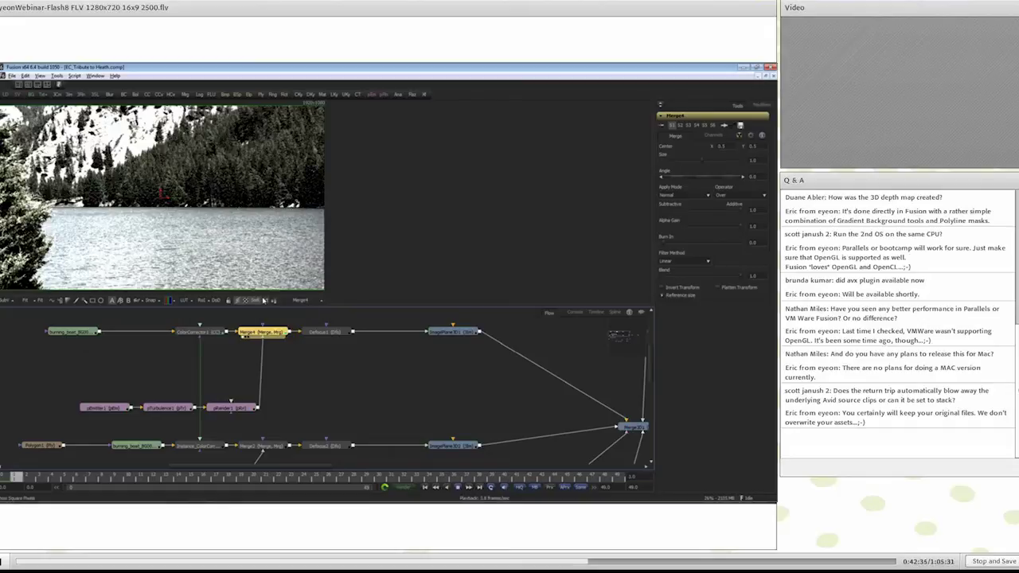
{"action": "key", "text": "space"}
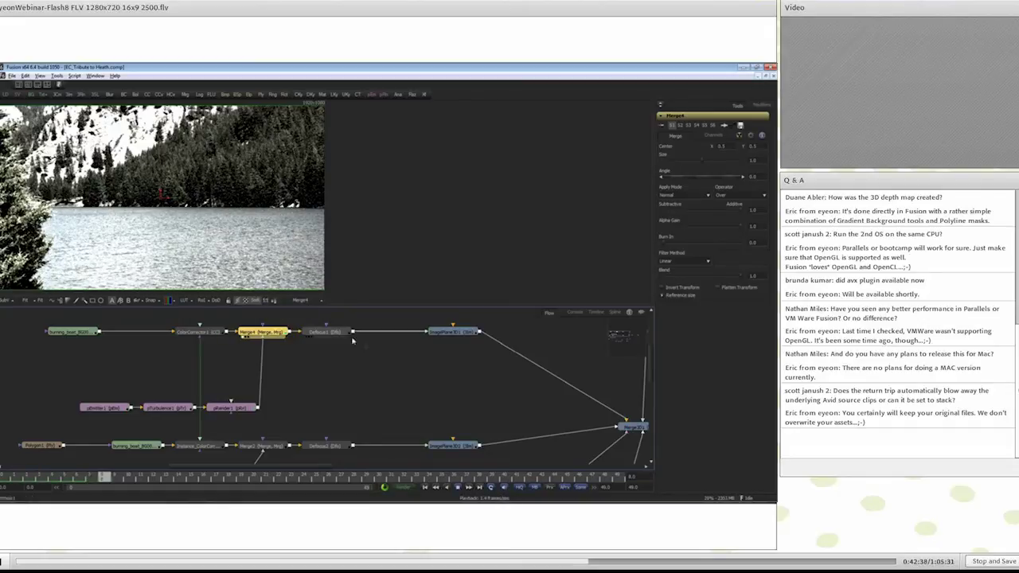
- Change to a single-viewer layout and inspect the ImagePlane3D1 background plane in 3D from different angles
{"action": "left_click_drag", "start_coordinate": [414, 356], "coordinate": [294, 347]}
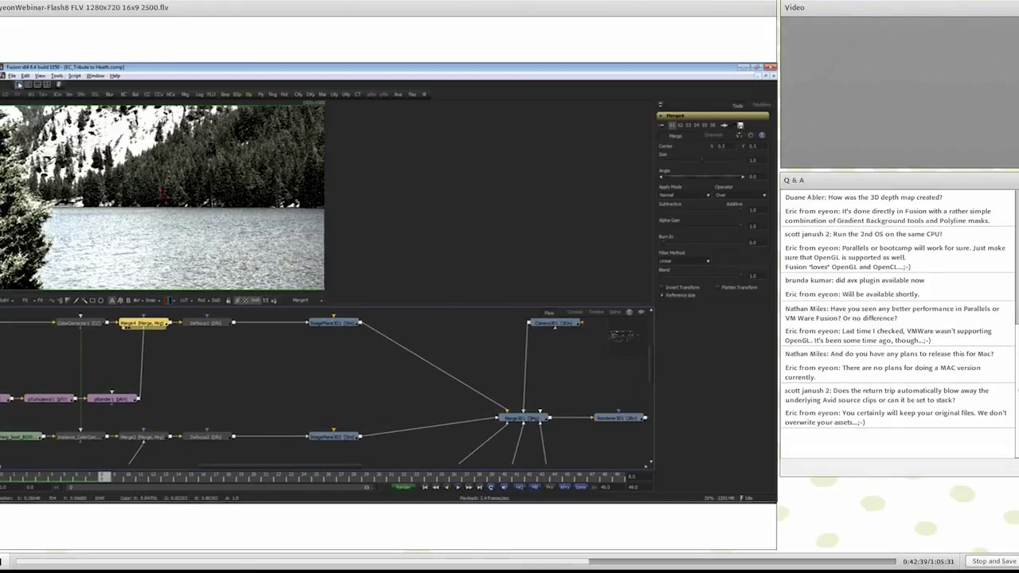
{"action": "left_click", "coordinate": [19, 84]}
{"action": "left_click_drag", "start_coordinate": [347, 324], "coordinate": [322, 220]}
{"action": "key", "text": "1"}
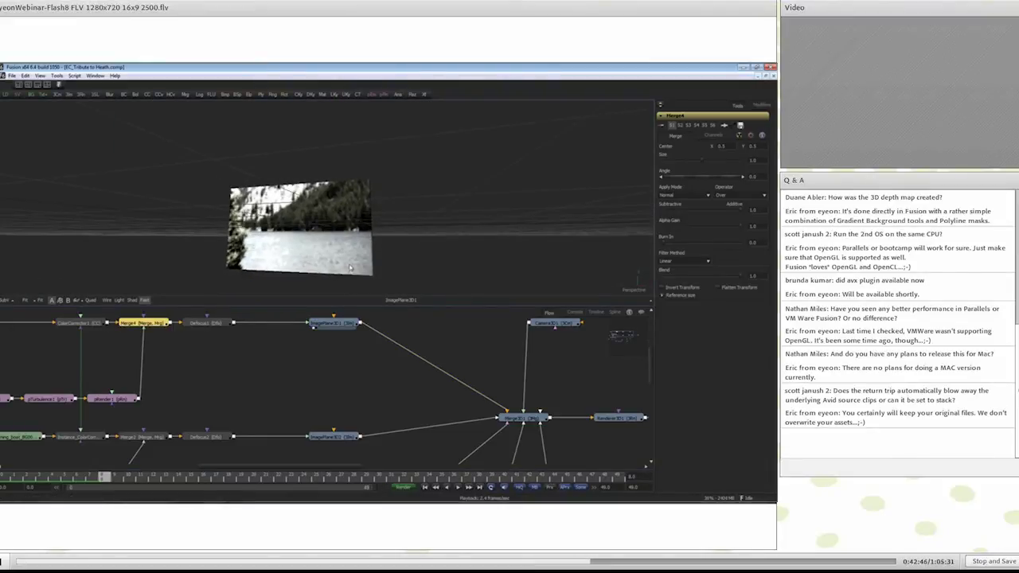
{"action": "left_click_drag", "start_coordinate": [349, 274], "coordinate": [363, 231]}
- Examine the masked foreground tree clip, its instanced color correction and the Polygon1 mask outline
{"action": "left_click_drag", "start_coordinate": [32, 398], "coordinate": [176, 358]}
{"action": "key", "text": "1"}
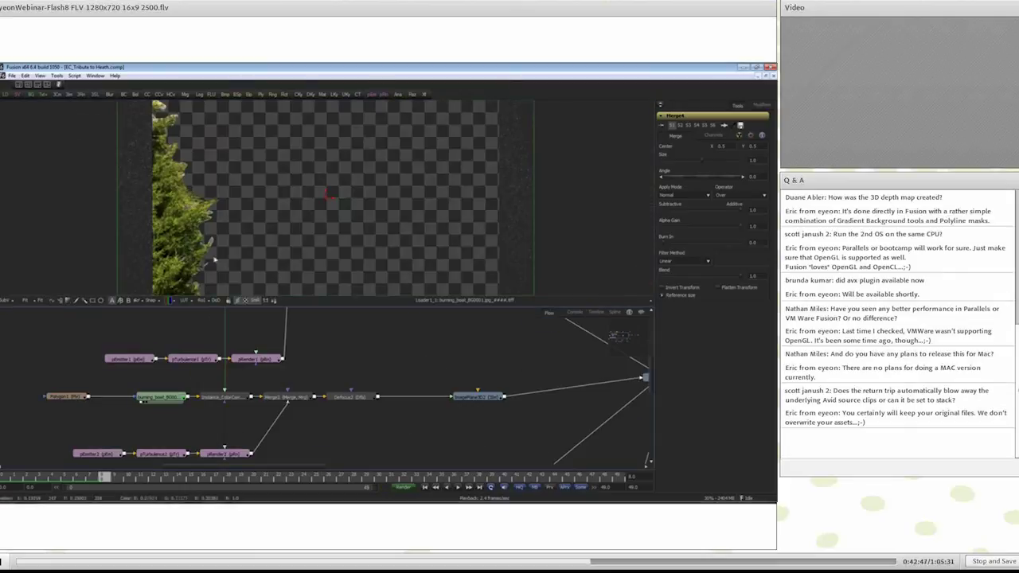
{"action": "left_click", "coordinate": [205, 398]}
{"action": "key", "text": "1"}
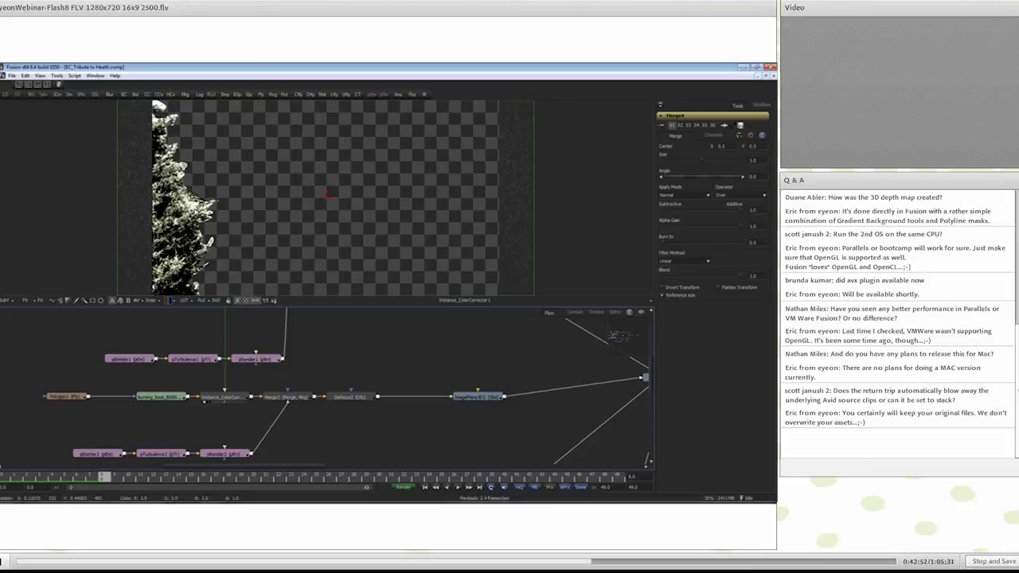
{"action": "left_click", "coordinate": [72, 397]}
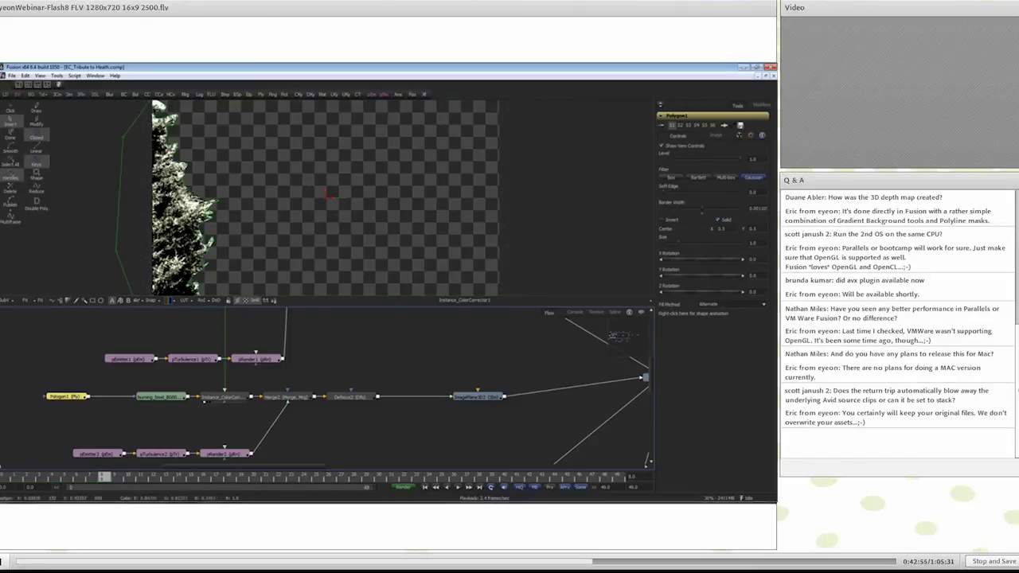
- View the complete Merge3D1 scene in 3D and inspect its image planes from different angles
{"action": "left_click_drag", "start_coordinate": [531, 371], "coordinate": [356, 376]}
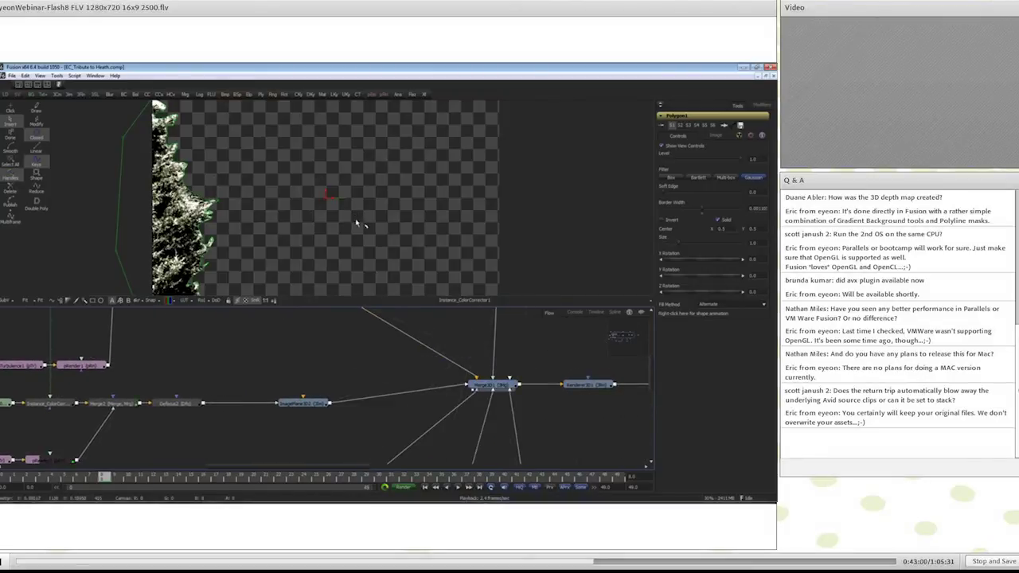
{"action": "key", "text": "1"}
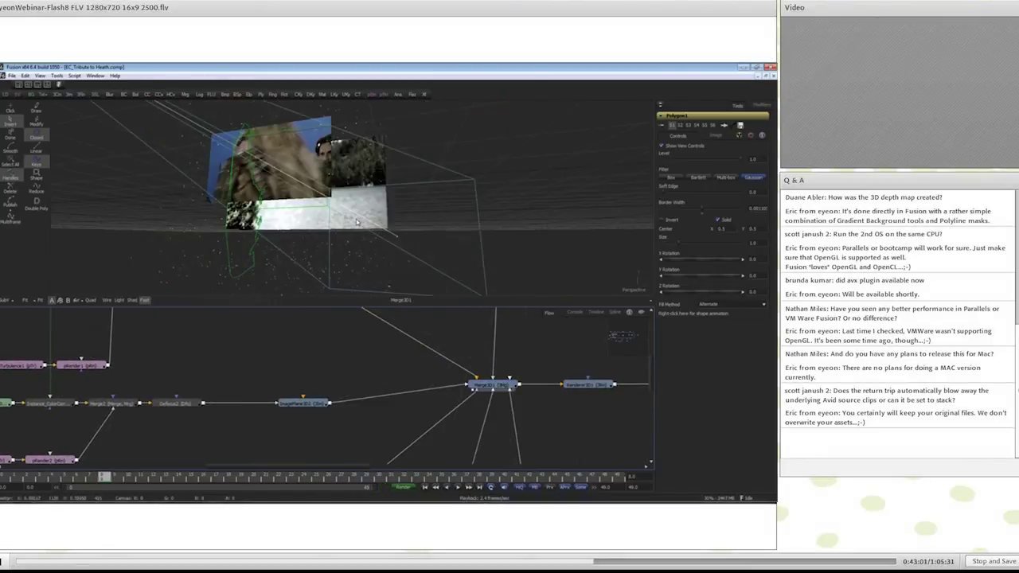
{"action": "left_click_drag", "start_coordinate": [359, 224], "coordinate": [396, 247]}
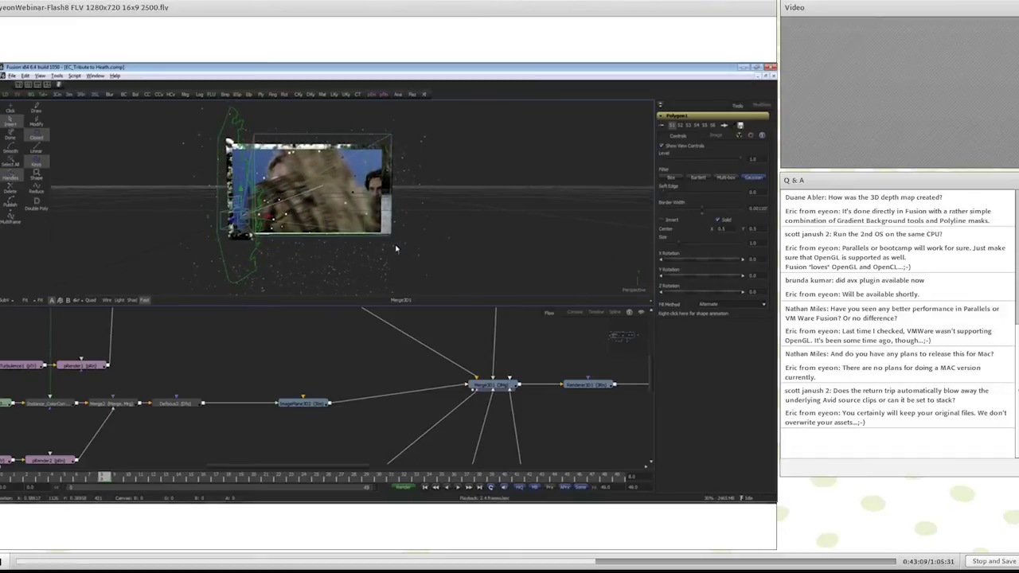
- Auto-compute the blue-screen key for the fight clip in Primatte2 and view the keyed composite
{"action": "left_click_drag", "start_coordinate": [157, 462], "coordinate": [417, 335]}
{"action": "left_click", "coordinate": [117, 368]}
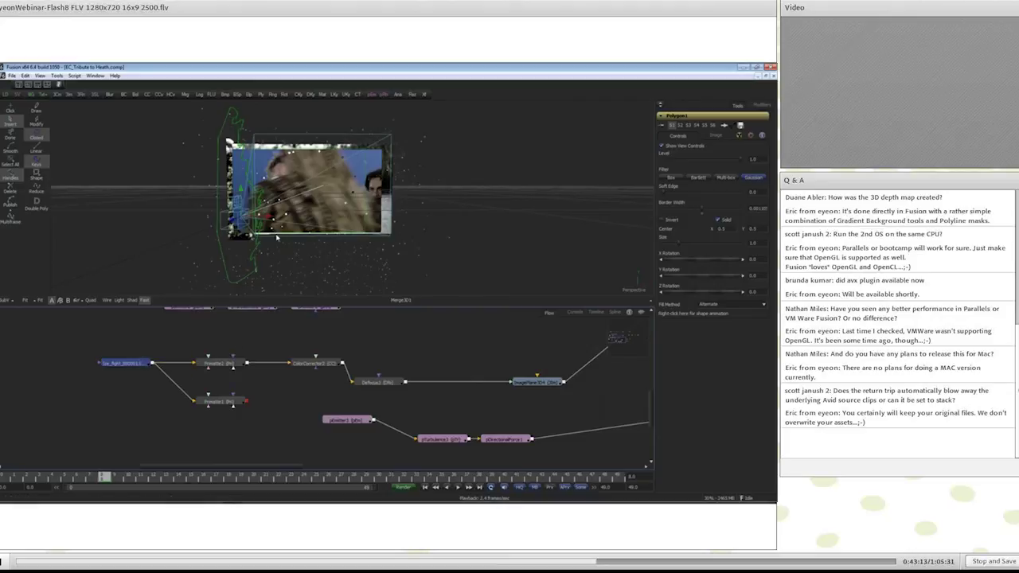
{"action": "key", "text": "1"}
{"action": "left_click", "coordinate": [223, 364]}
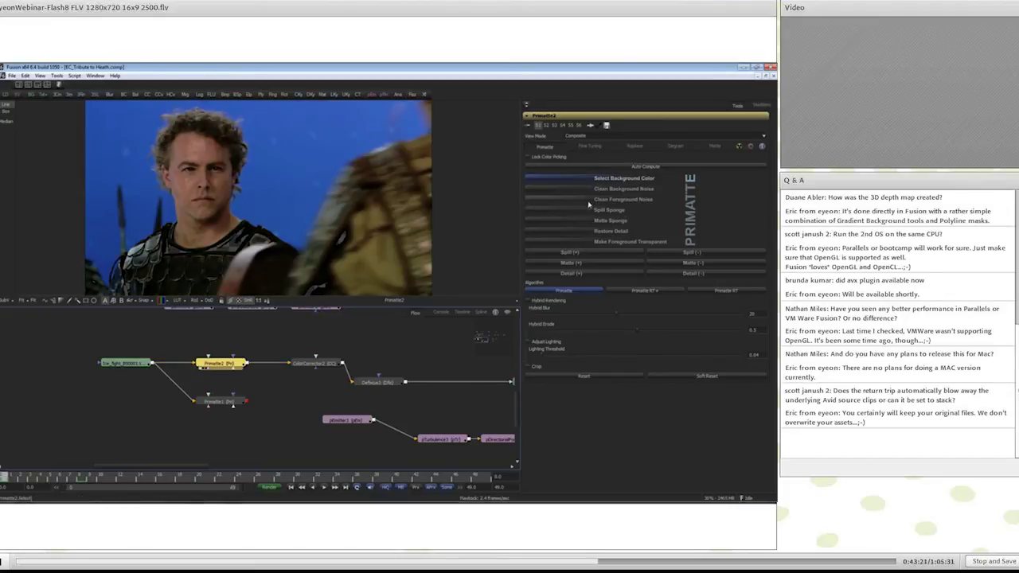
{"action": "left_click", "coordinate": [613, 169]}
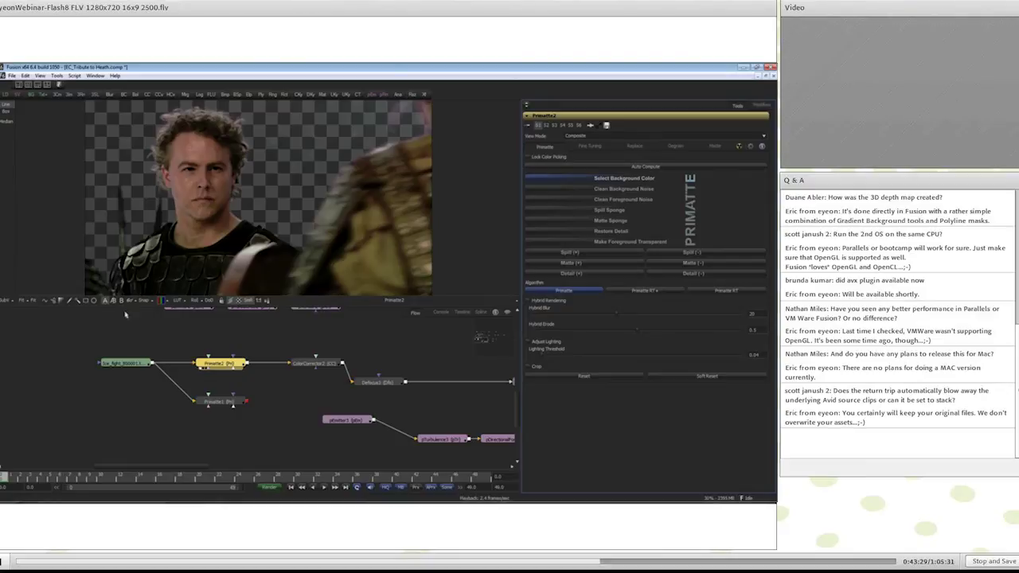
- Compare Primatte2's keyed colour image with its alpha matte using a split wipe in the viewer
{"action": "left_click", "coordinate": [121, 301]}
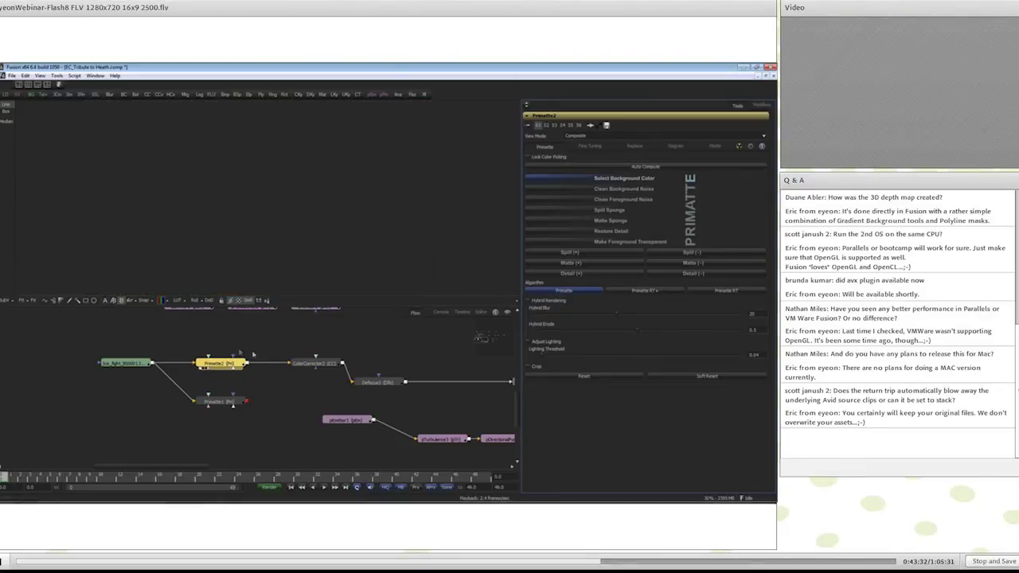
{"action": "left_click_drag", "start_coordinate": [225, 363], "coordinate": [261, 231]}
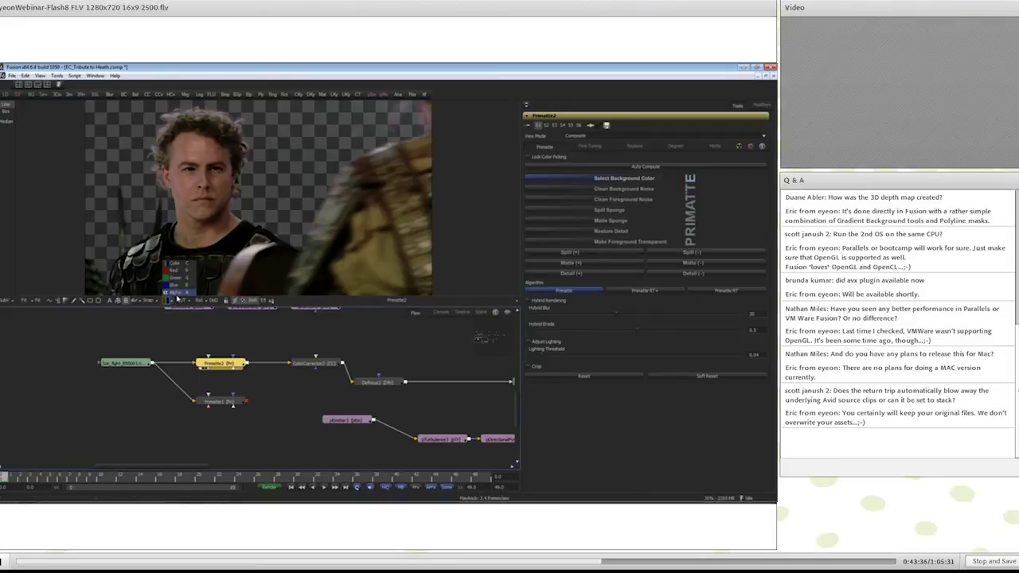
{"action": "left_click", "coordinate": [170, 300]}
{"action": "left_click", "coordinate": [125, 363]}
{"action": "left_click", "coordinate": [118, 301]}
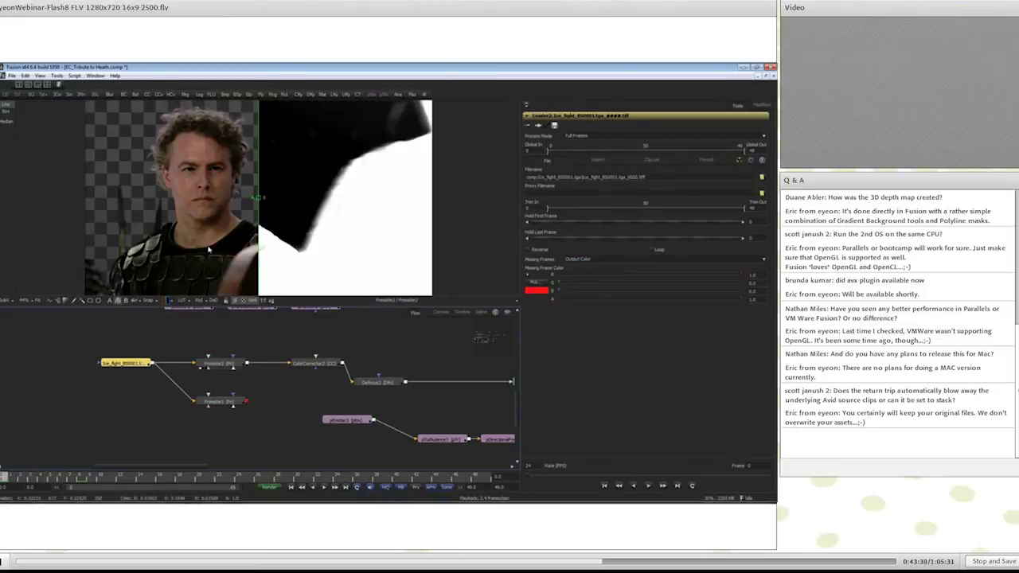
{"action": "left_click_drag", "start_coordinate": [258, 199], "coordinate": [195, 327]}
- Set Primatte2's replace mode to Color with a dark grey replacement colour of value 0.32
{"action": "left_click", "coordinate": [232, 364]}
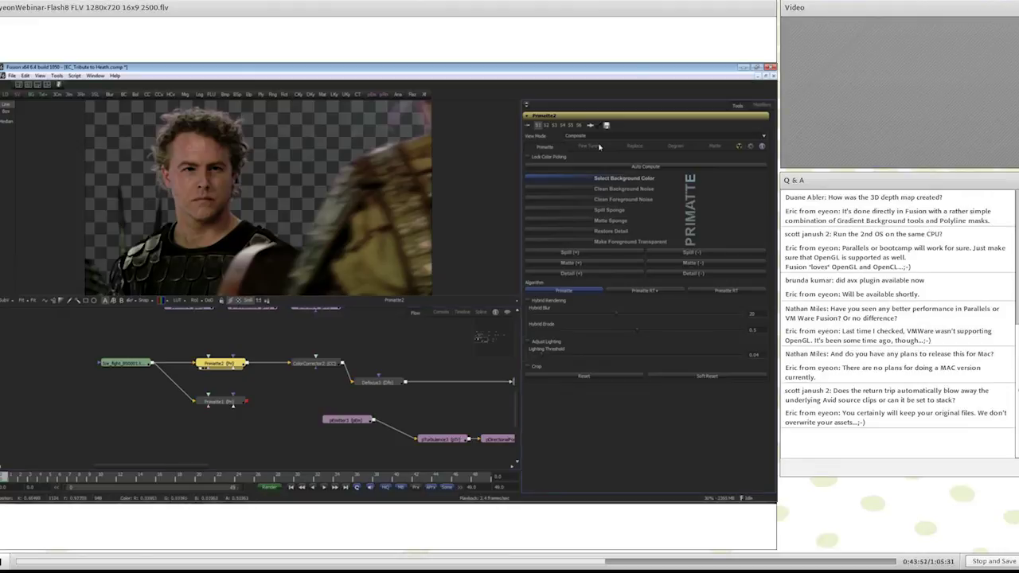
{"action": "left_click", "coordinate": [649, 148]}
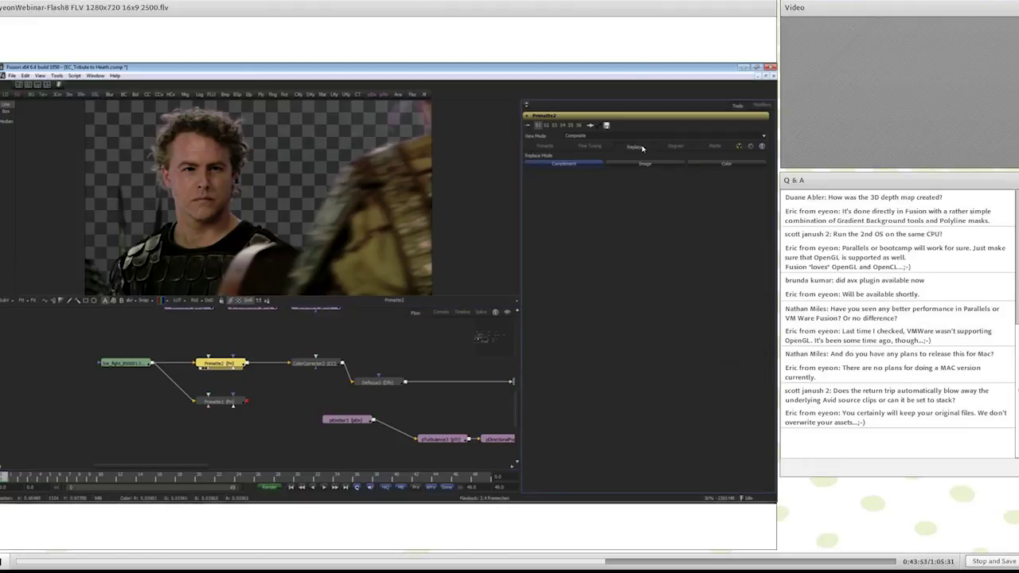
{"action": "left_click", "coordinate": [710, 164]}
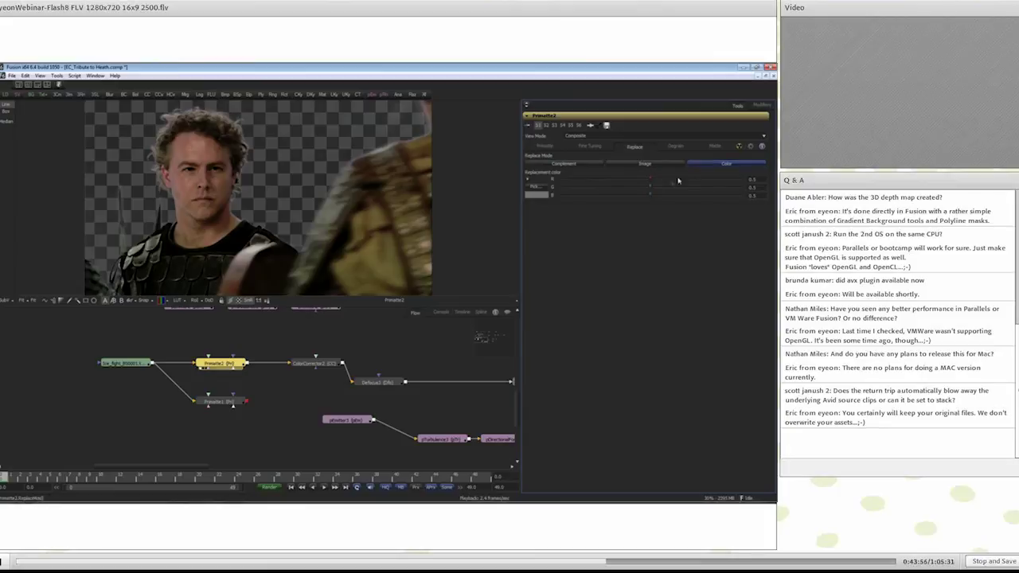
{"action": "left_click", "coordinate": [528, 182]}
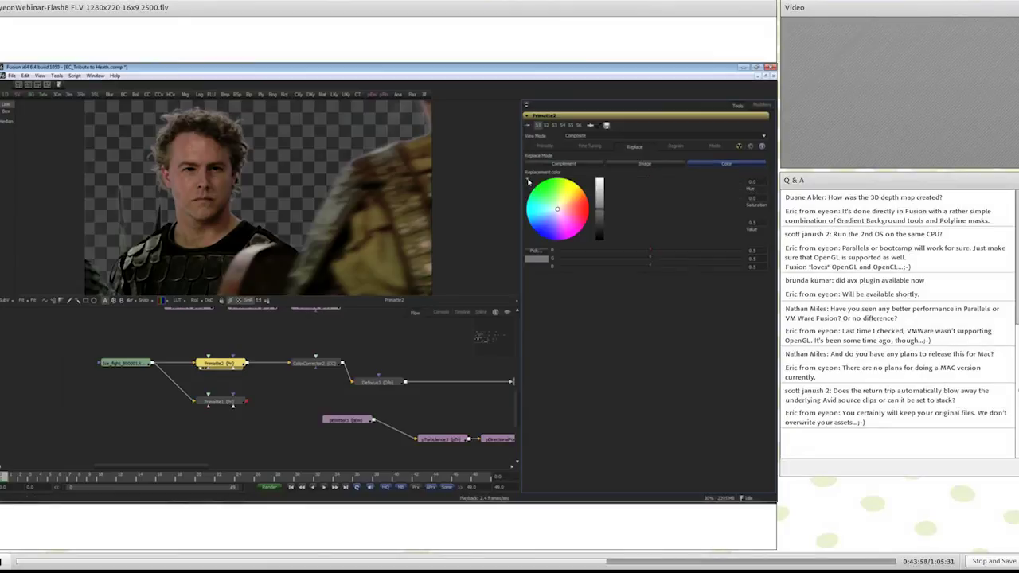
{"action": "left_click_drag", "start_coordinate": [601, 211], "coordinate": [603, 223]}
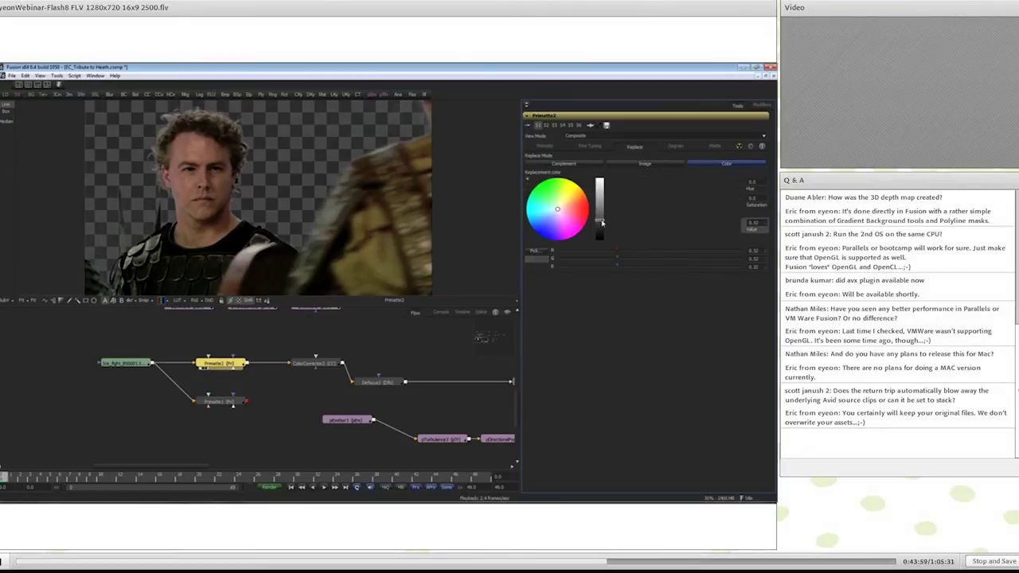
- View the Merge3D1 scene and the pRender3 particle system in 3D, playing the particles and checking them from different angles
{"action": "left_click_drag", "start_coordinate": [405, 385], "coordinate": [323, 377]}
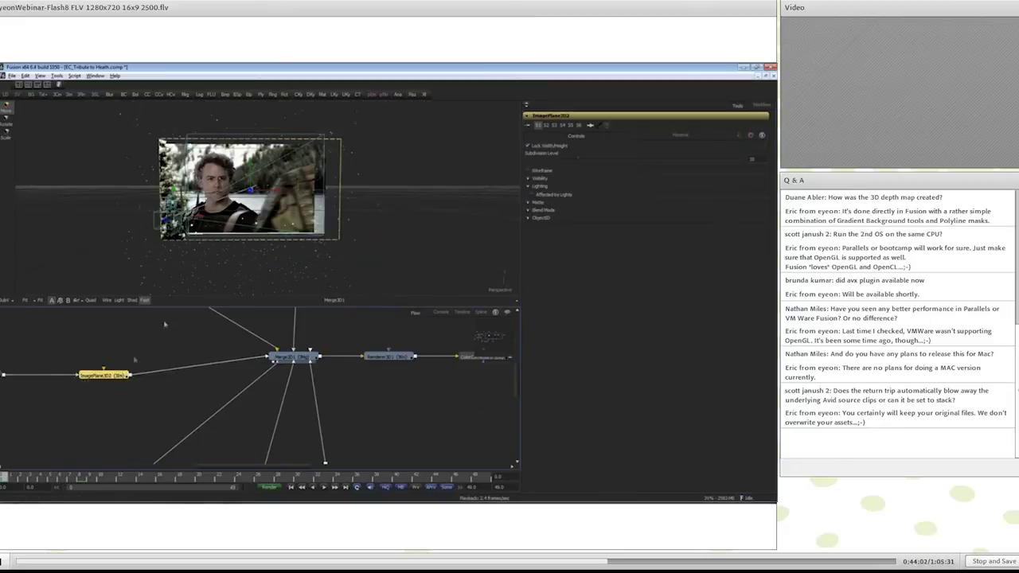
{"action": "left_click_drag", "start_coordinate": [291, 206], "coordinate": [287, 345]}
{"action": "left_click_drag", "start_coordinate": [290, 419], "coordinate": [478, 259]}
{"action": "left_click_drag", "start_coordinate": [50, 392], "coordinate": [164, 202]}
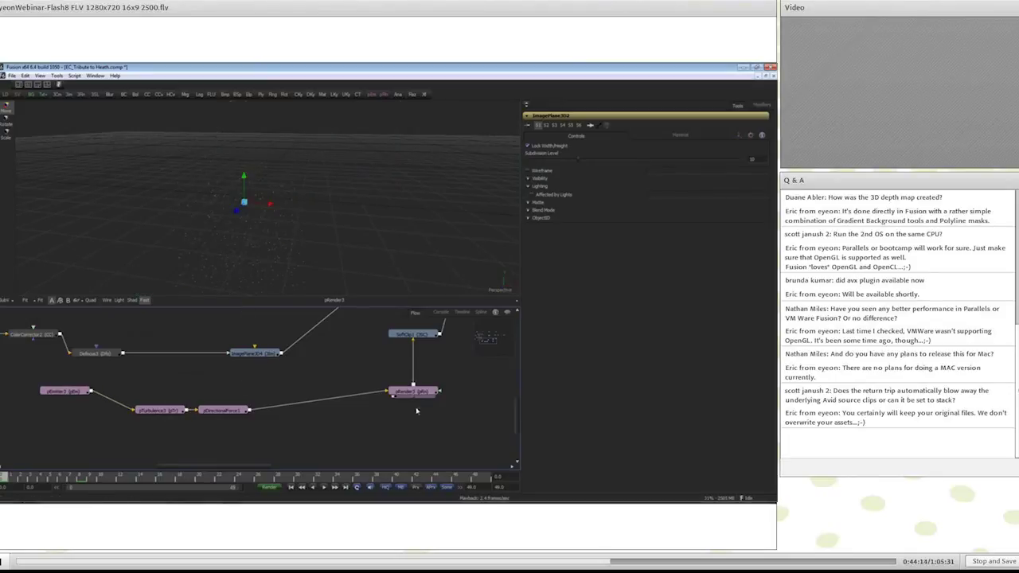
{"action": "left_click_drag", "start_coordinate": [414, 391], "coordinate": [271, 195]}
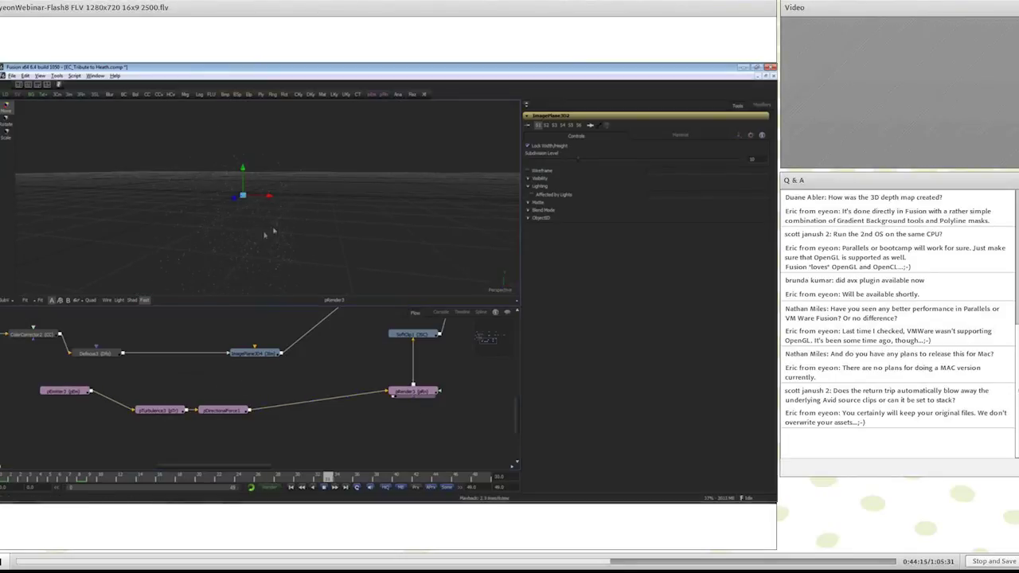
{"action": "left_click_drag", "start_coordinate": [331, 182], "coordinate": [461, 250]}
{"action": "left_click_drag", "start_coordinate": [335, 237], "coordinate": [362, 199]}
- Try a larger particle size in pEmitter3's style settings during playback, then reduce the size again
{"action": "left_click", "coordinate": [65, 390]}
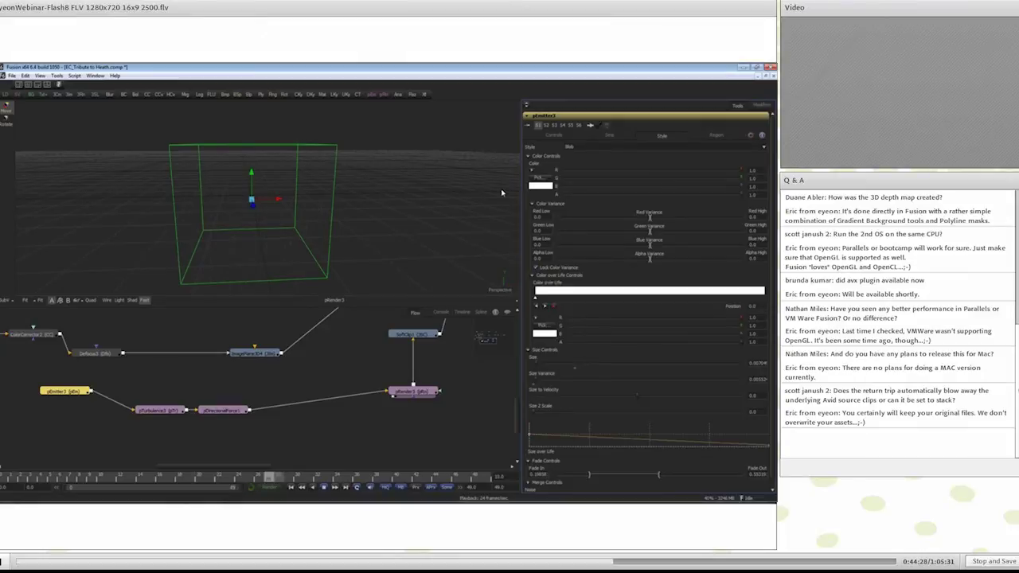
{"action": "scroll", "coordinate": [323, 184], "scroll_direction": "up", "scroll_amount": 5}
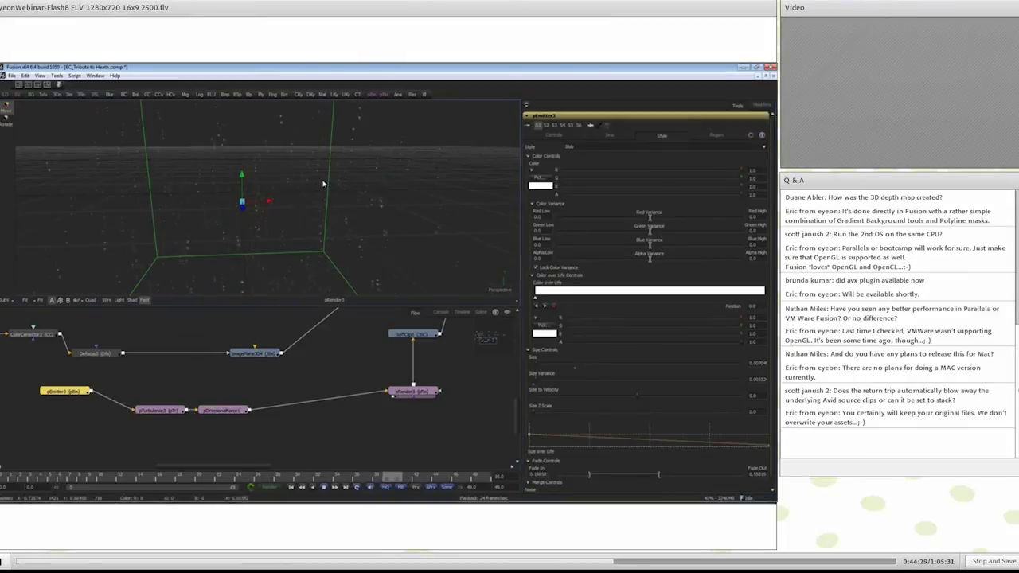
{"action": "scroll", "coordinate": [323, 184], "scroll_direction": "up", "scroll_amount": 3}
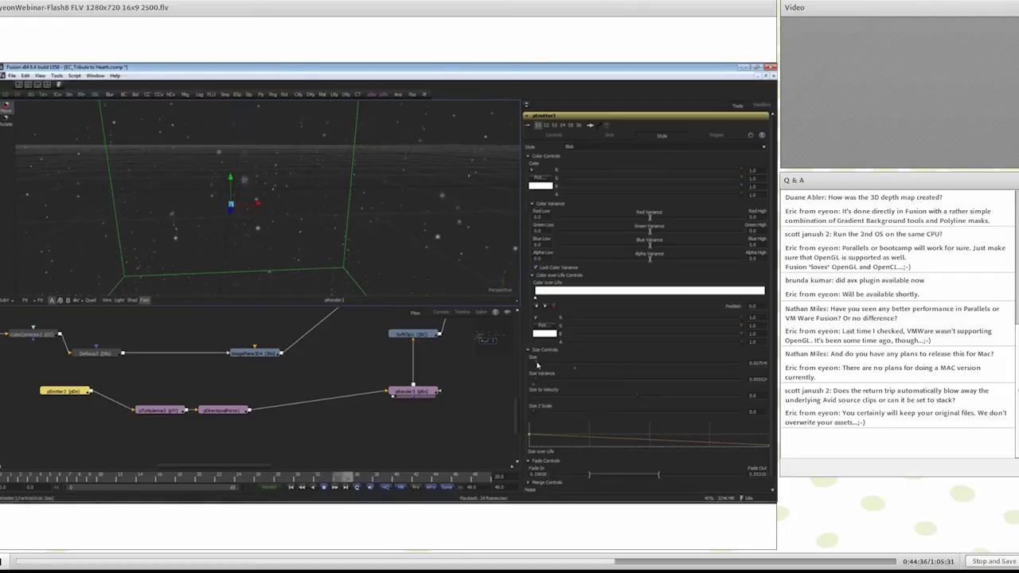
{"action": "left_click_drag", "start_coordinate": [537, 365], "coordinate": [548, 369]}
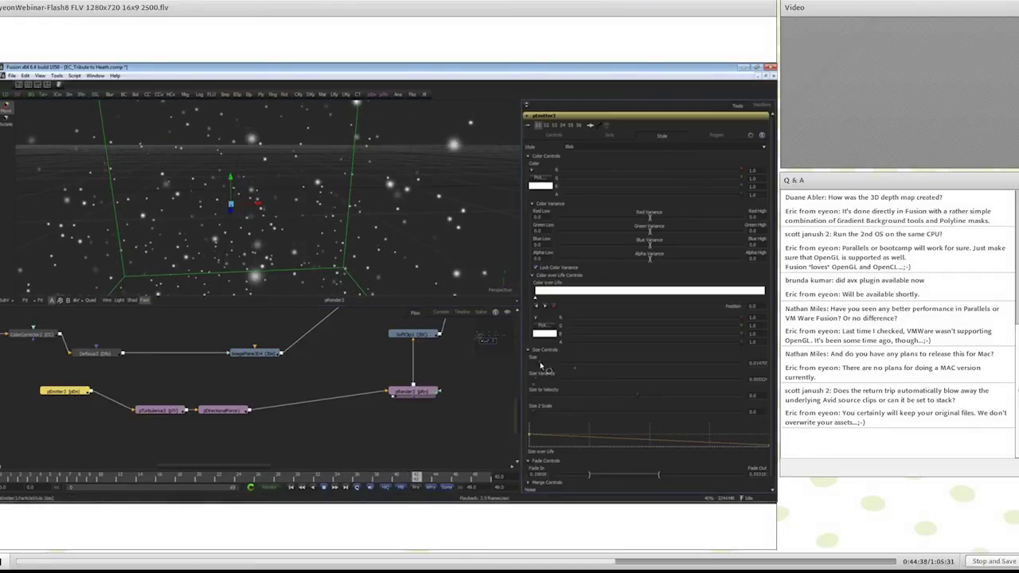
{"action": "left_click_drag", "start_coordinate": [541, 364], "coordinate": [538, 364]}
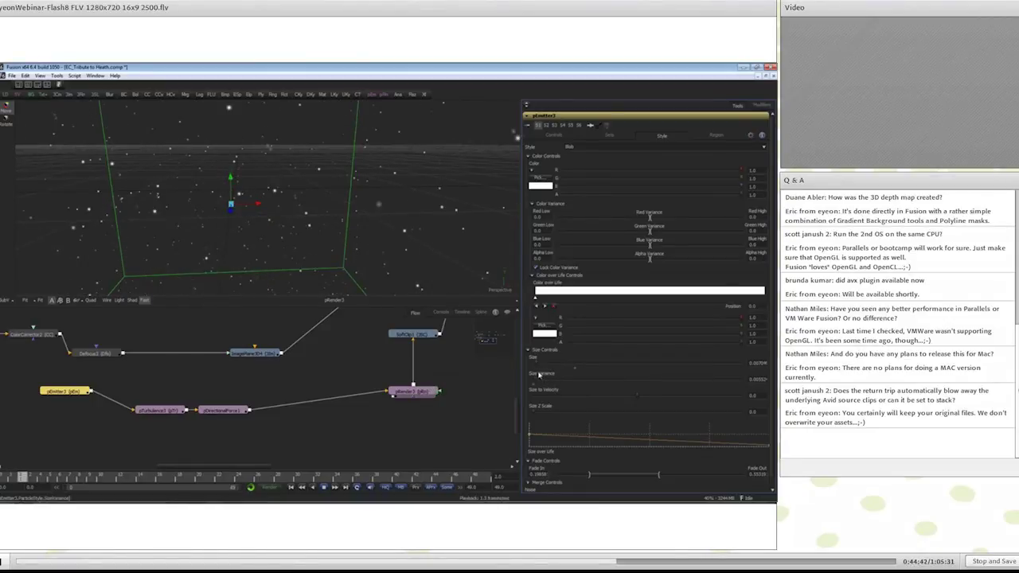
- Reduce the strength of the pDirectionalForce1 force acting on the particles
{"action": "left_click", "coordinate": [224, 410]}
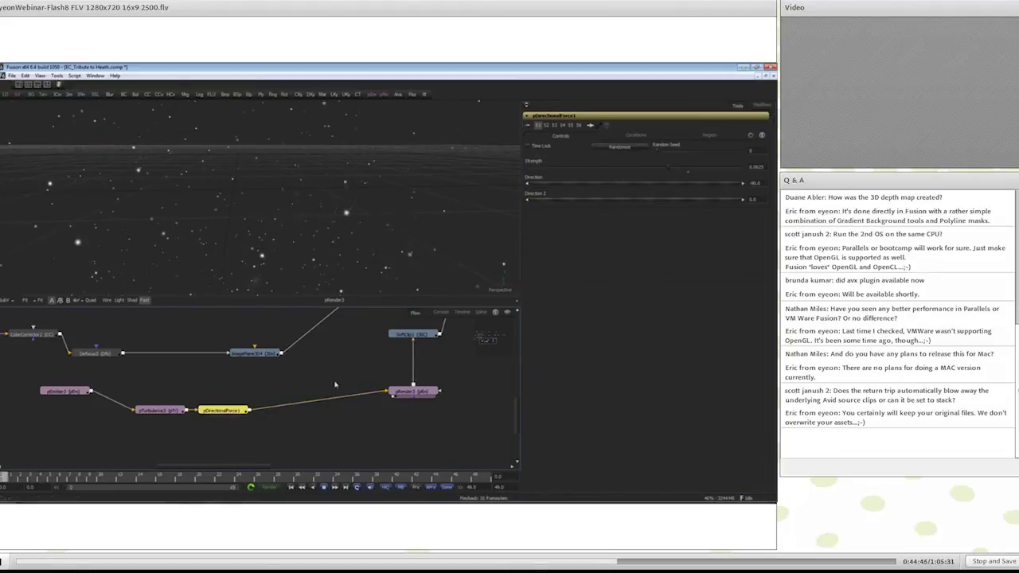
{"action": "left_click_drag", "start_coordinate": [673, 173], "coordinate": [669, 175]}
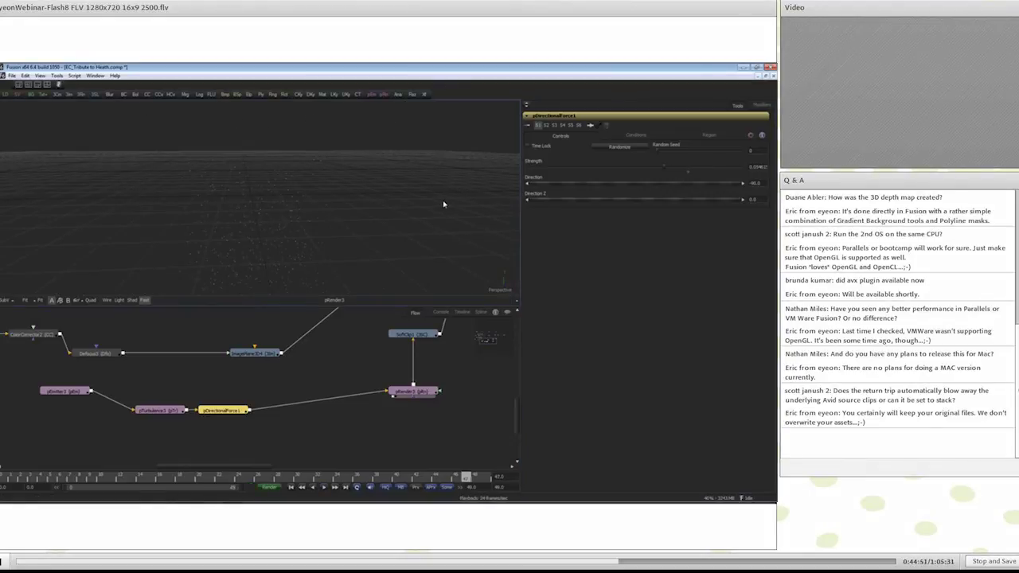
- View Merge3D1 again and examine the assembled planes, particles and camera up close from an angle
{"action": "scroll", "coordinate": [456, 372], "scroll_direction": "down", "scroll_amount": 5}
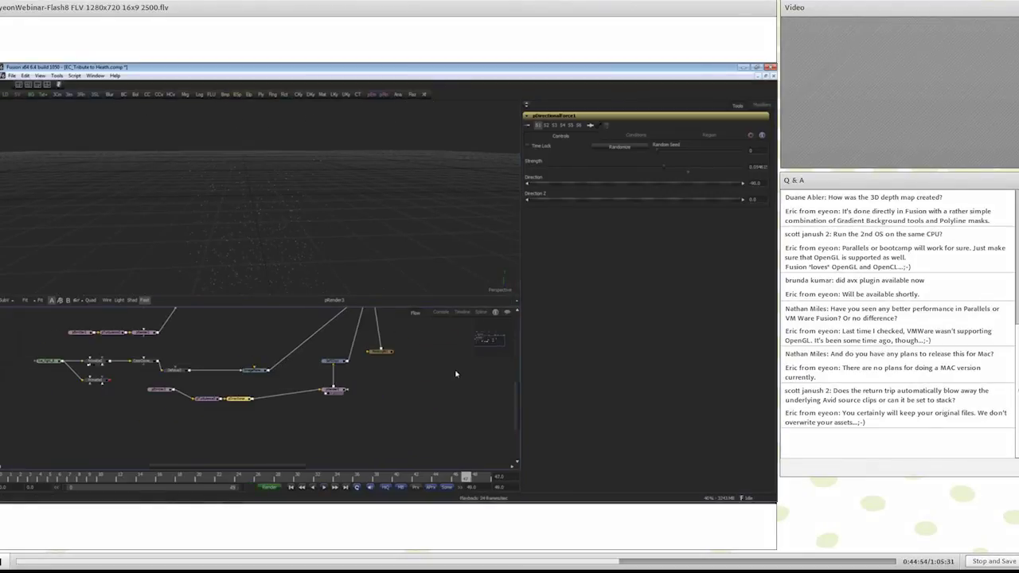
{"action": "left_click_drag", "start_coordinate": [454, 371], "coordinate": [406, 457]}
{"action": "scroll", "coordinate": [255, 388], "scroll_direction": "up", "scroll_amount": 4}
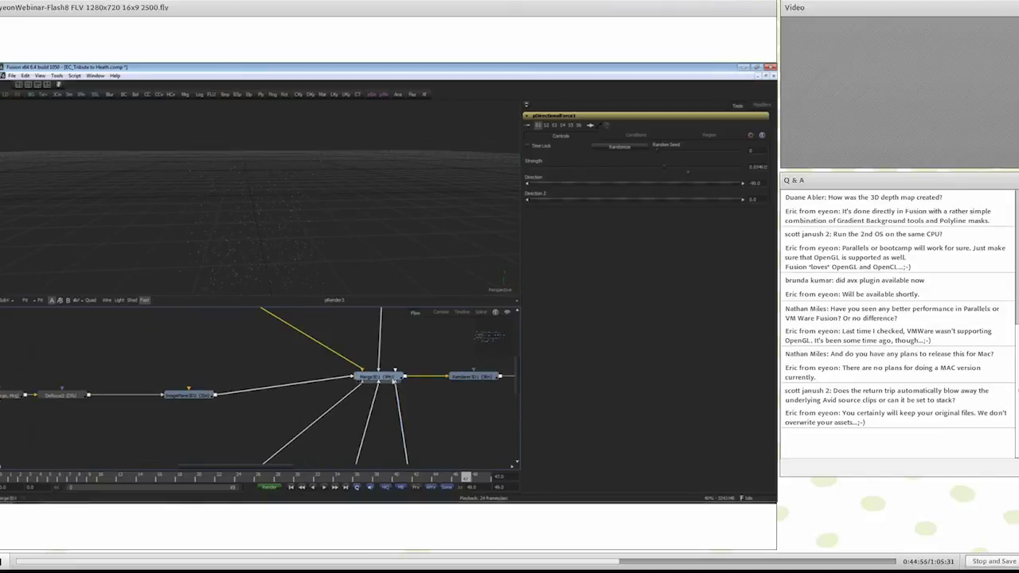
{"action": "key", "text": "1"}
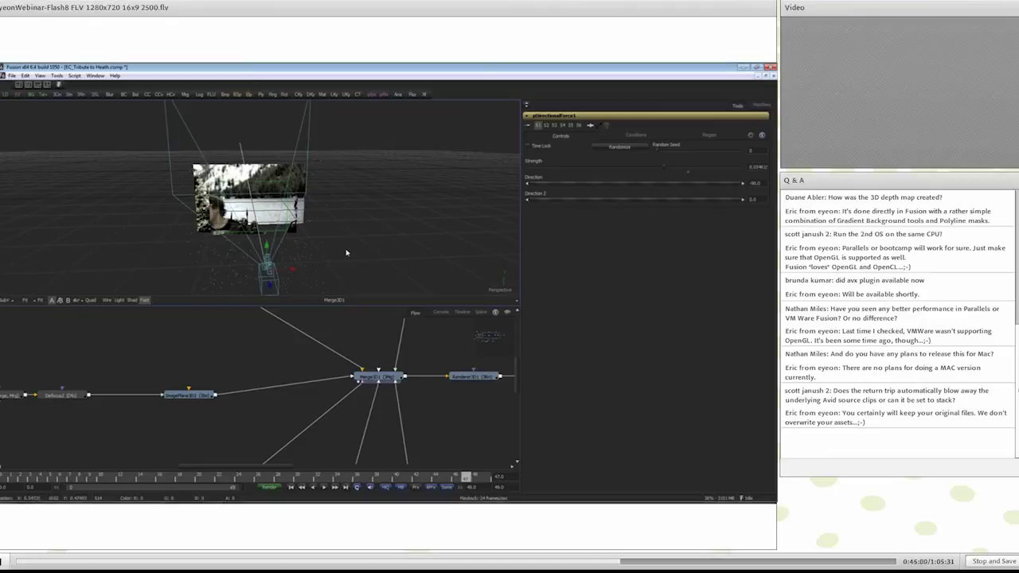
{"action": "scroll", "coordinate": [346, 253], "scroll_direction": "up", "scroll_amount": 5}
{"action": "left_click_drag", "start_coordinate": [366, 263], "coordinate": [398, 267]}
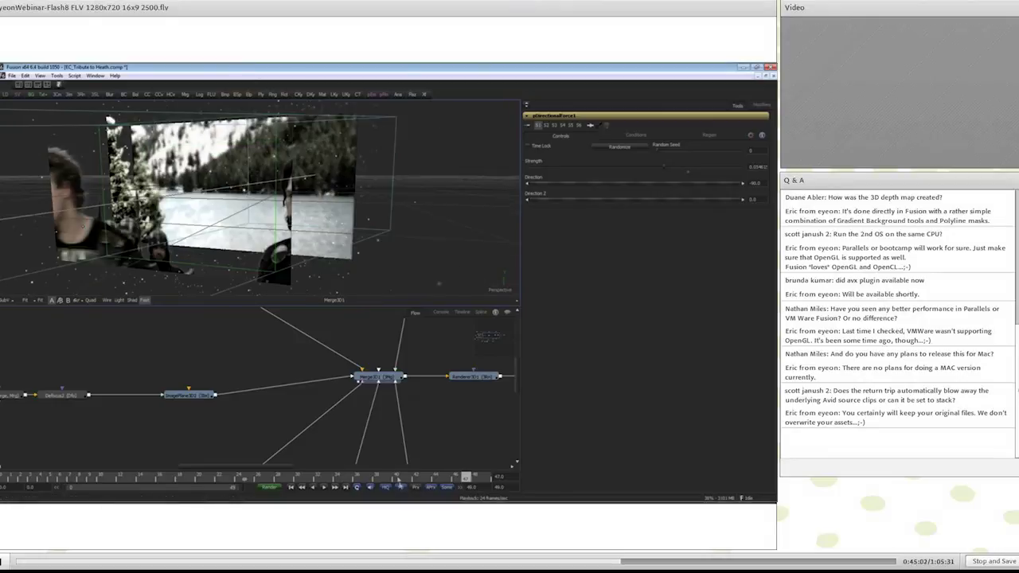
- Show the PointLight1 settings and move the scene to frame 25
{"action": "left_click_drag", "start_coordinate": [370, 441], "coordinate": [297, 376]}
{"action": "left_click", "coordinate": [330, 426]}
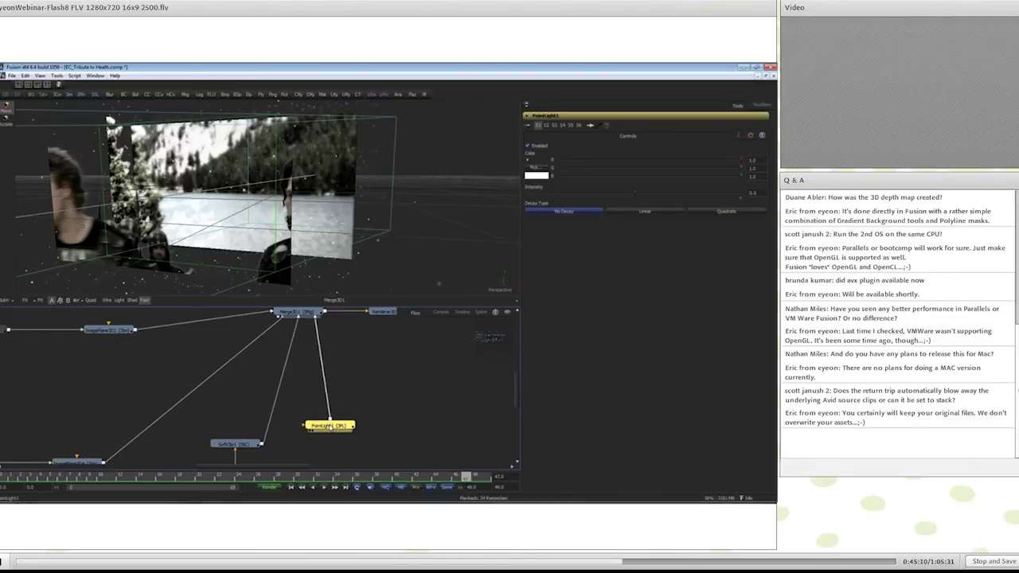
{"action": "left_click", "coordinate": [250, 477]}
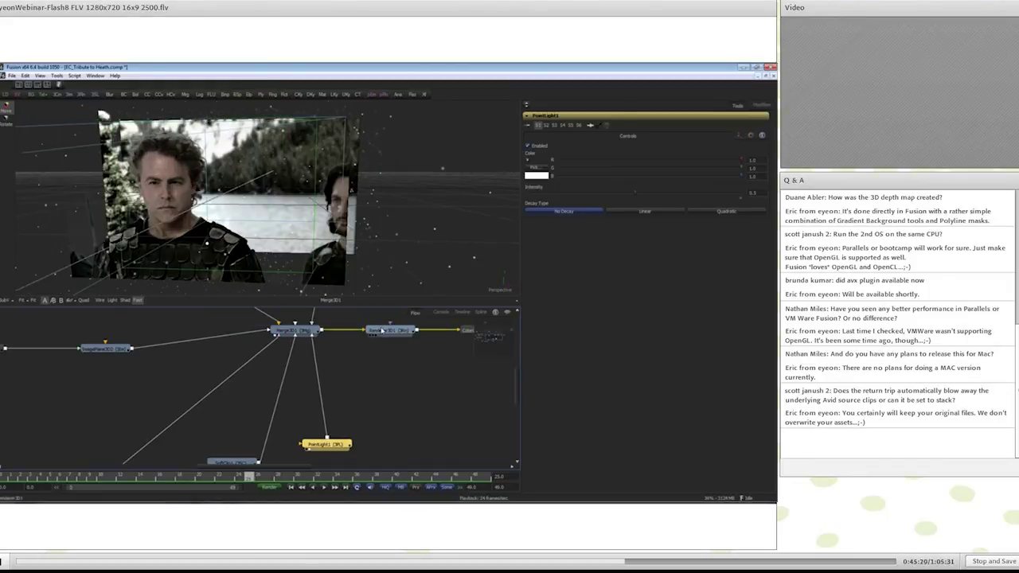
- View the Renderer3D1 render and the ColorCorrector3 final grade, and select the output saver at the end of the flow
{"action": "left_click_drag", "start_coordinate": [382, 329], "coordinate": [295, 222]}
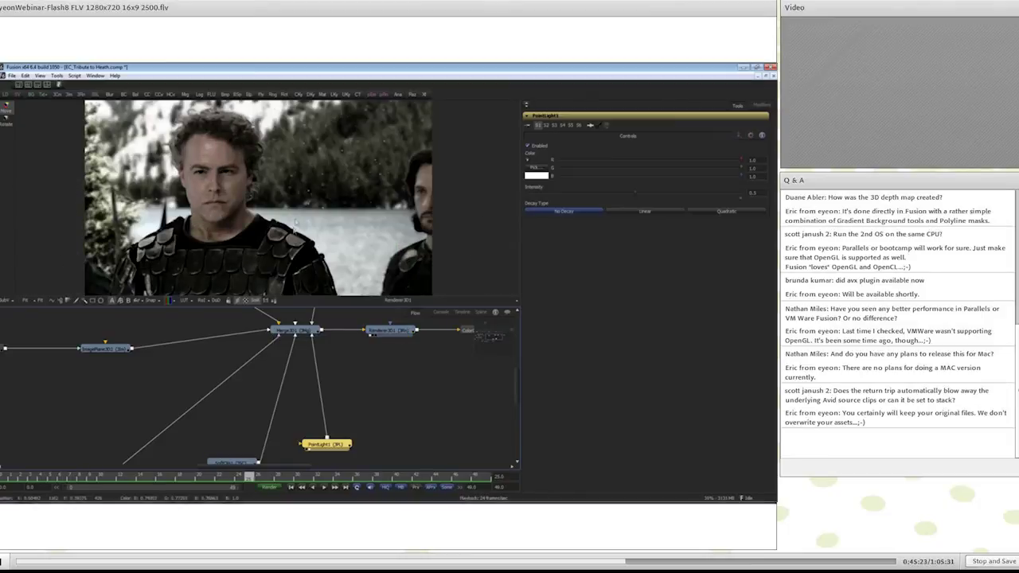
{"action": "left_click_drag", "start_coordinate": [399, 334], "coordinate": [266, 379]}
{"action": "left_click_drag", "start_coordinate": [340, 359], "coordinate": [313, 265]}
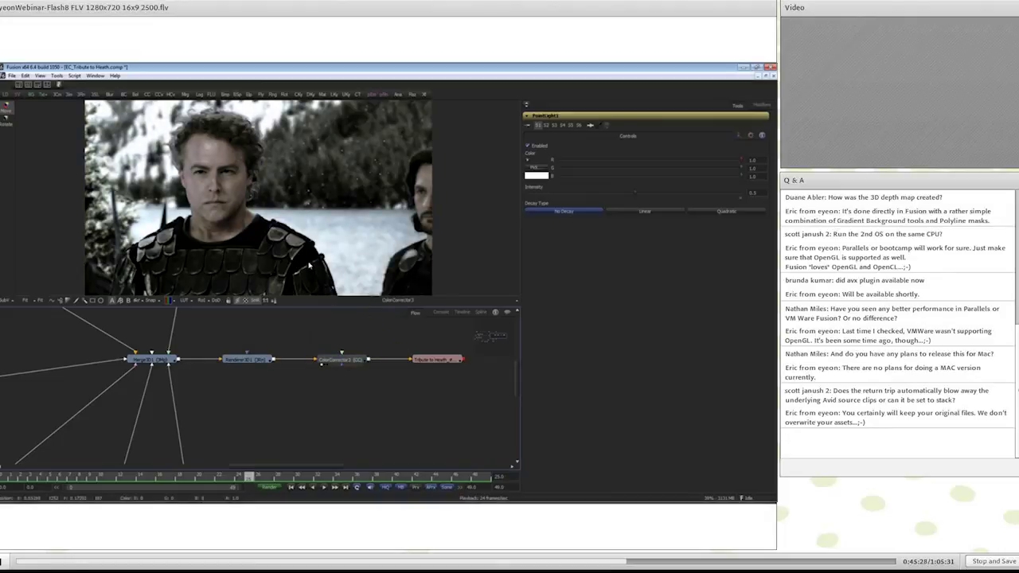
{"action": "left_click", "coordinate": [433, 360]}
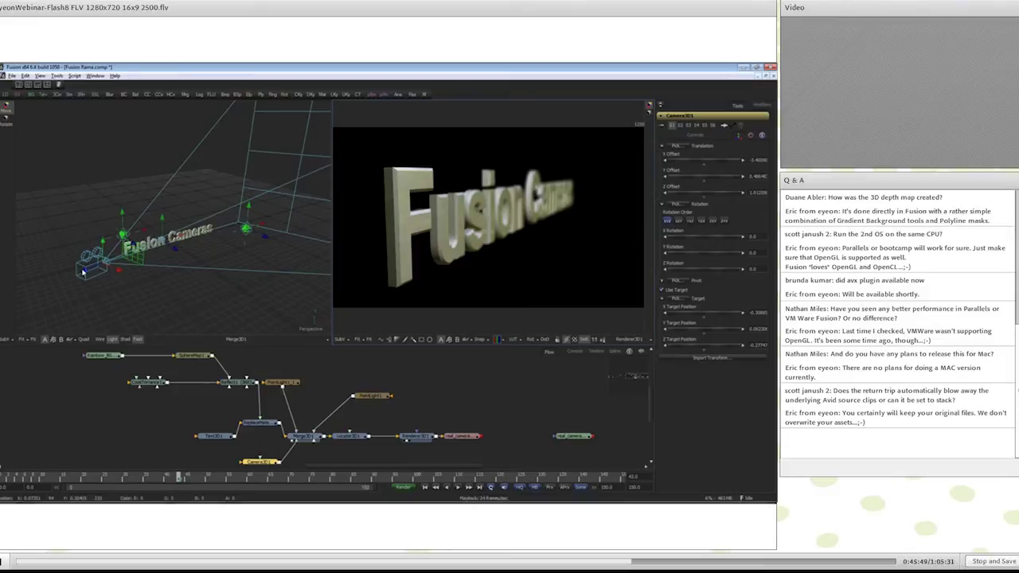
- Examine Camera3D1's placement in the scene and its lens controls, including the plane of focus for depth of field
{"action": "mouse_move", "coordinate": [83, 272]}
{"action": "left_mouse_down"}
{"action": "mouse_move", "coordinate": [69, 280]}
{"action": "mouse_move", "coordinate": [89, 276]}
{"action": "left_mouse_up"}
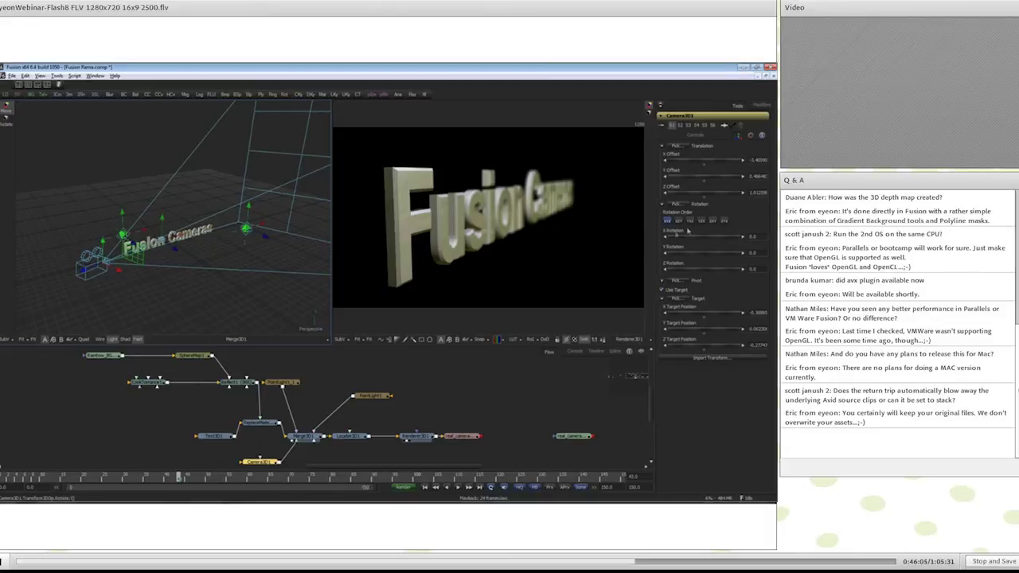
{"action": "left_click", "coordinate": [695, 135]}
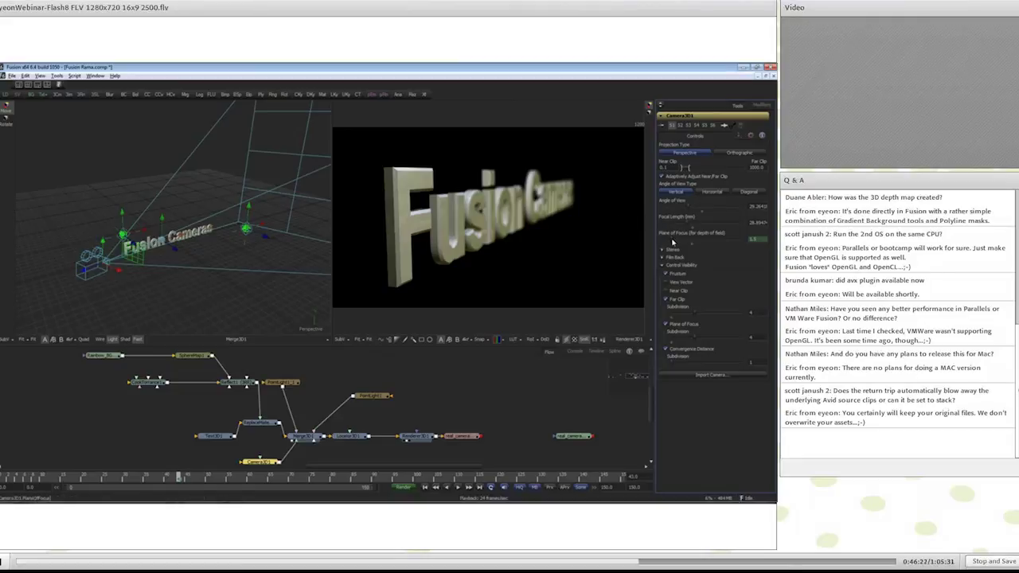
{"action": "mouse_move", "coordinate": [673, 242]}
{"action": "left_mouse_down"}
{"action": "mouse_move", "coordinate": [700, 239]}
{"action": "mouse_move", "coordinate": [673, 243]}
{"action": "left_mouse_up"}
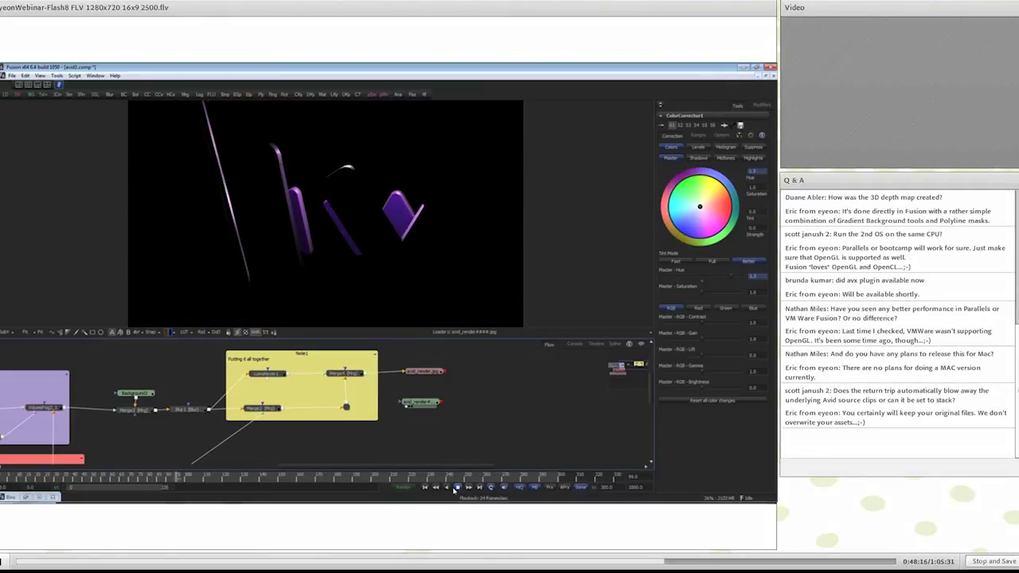
- Find the 3D Avid group in the flow and view the extruded Text3D1 logo
{"action": "left_click_drag", "start_coordinate": [163, 453], "coordinate": [415, 411]}
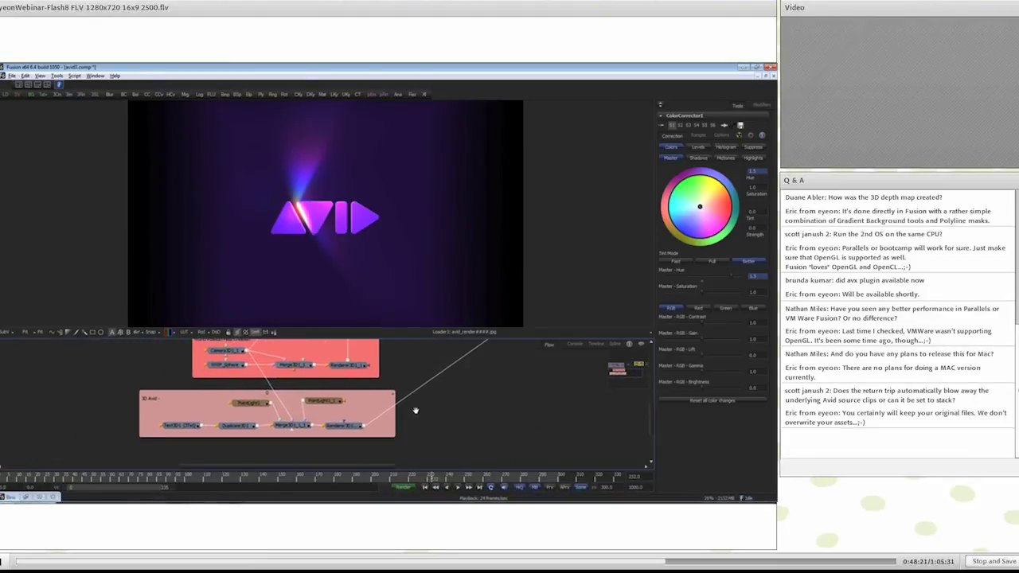
{"action": "left_click_drag", "start_coordinate": [192, 426], "coordinate": [507, 212]}
{"action": "left_click", "coordinate": [180, 426]}
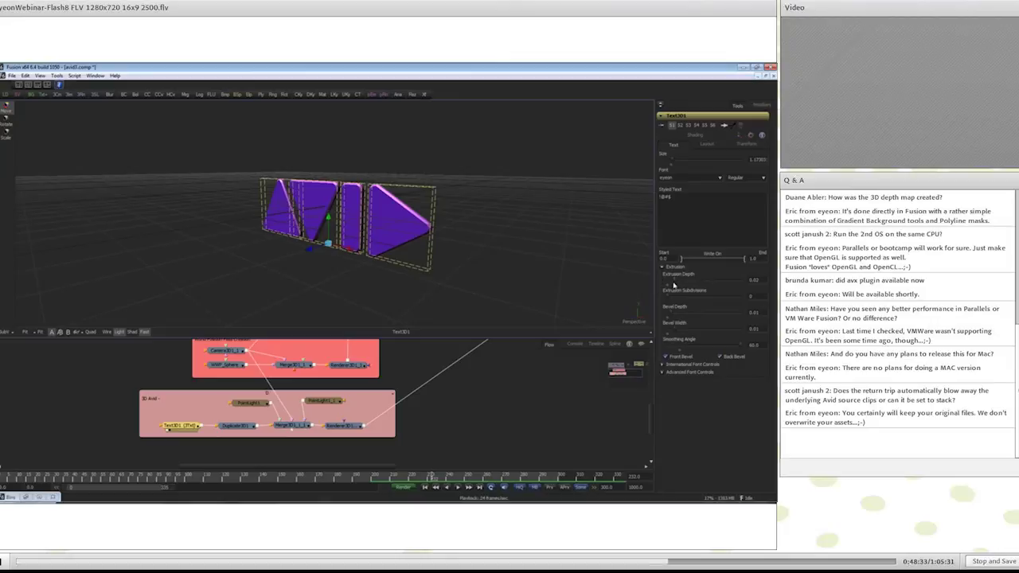
- Try a deeper extrusion on Text3D1, undo it, and review the logo's layout and shading settings
{"action": "left_click_drag", "start_coordinate": [673, 284], "coordinate": [701, 284]}
{"action": "key", "text": "ctrl+z"}
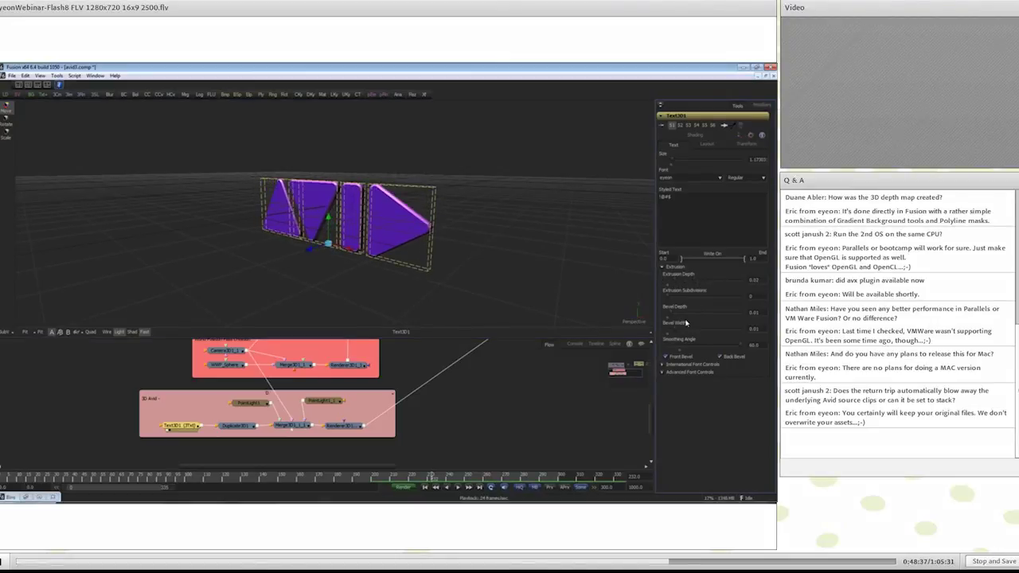
{"action": "left_click", "coordinate": [714, 146]}
{"action": "left_click", "coordinate": [744, 144]}
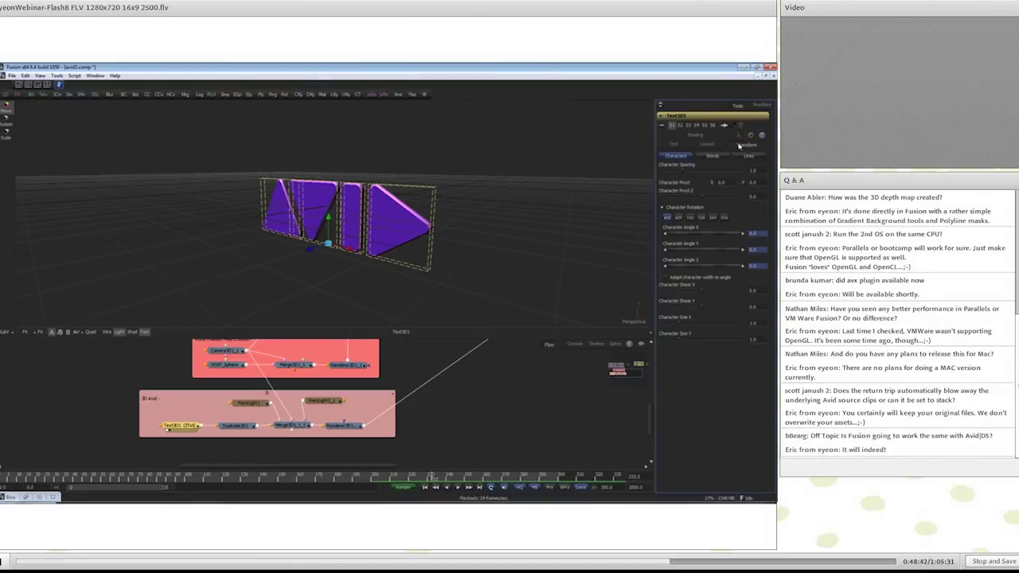
{"action": "left_click", "coordinate": [705, 138]}
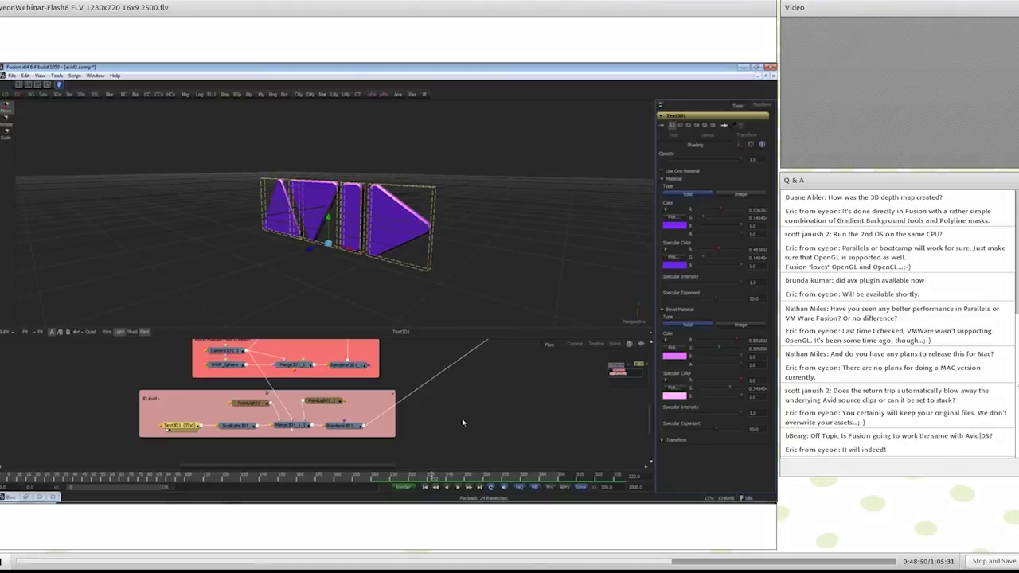
- View Duplicate3D1 and examine the duplicated logo copies from several angles at different frames of the animation
{"action": "left_click", "coordinate": [247, 430]}
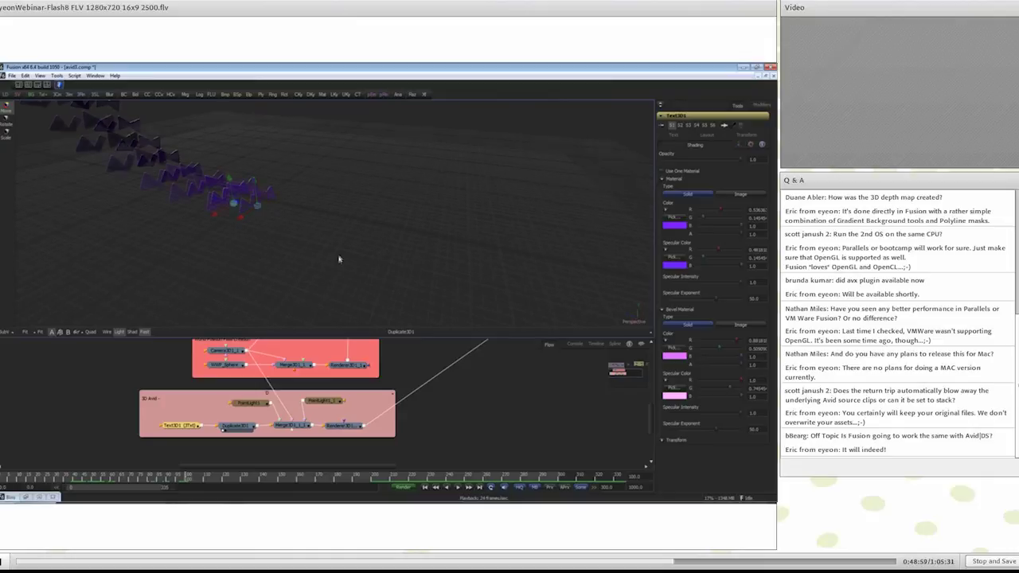
{"action": "left_click_drag", "start_coordinate": [281, 202], "coordinate": [363, 247]}
{"action": "left_click_drag", "start_coordinate": [61, 482], "coordinate": [361, 496]}
{"action": "mouse_move", "coordinate": [437, 315]}
{"action": "left_mouse_down"}
{"action": "mouse_move", "coordinate": [539, 260]}
{"action": "mouse_move", "coordinate": [545, 230]}
{"action": "mouse_move", "coordinate": [436, 314]}
{"action": "left_mouse_up"}
{"action": "left_click_drag", "start_coordinate": [225, 480], "coordinate": [356, 484]}
{"action": "left_click_drag", "start_coordinate": [402, 325], "coordinate": [420, 301]}
- View Merge3D1_1_1 and examine the logos, lights and camera in perspective instead of through the camera
{"action": "left_click_drag", "start_coordinate": [298, 428], "coordinate": [331, 199]}
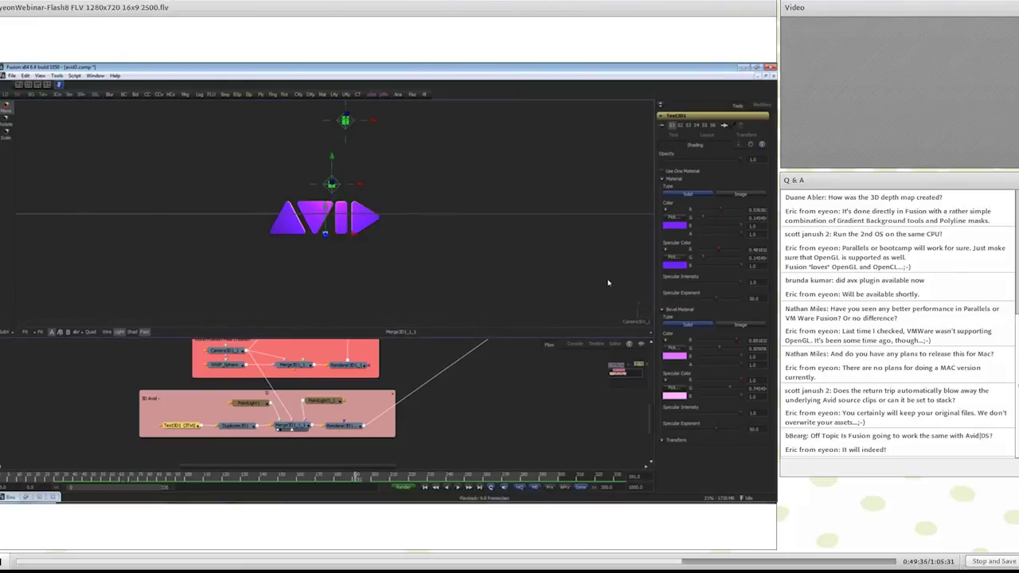
{"action": "right_click", "coordinate": [635, 319]}
{"action": "left_click", "coordinate": [646, 320]}
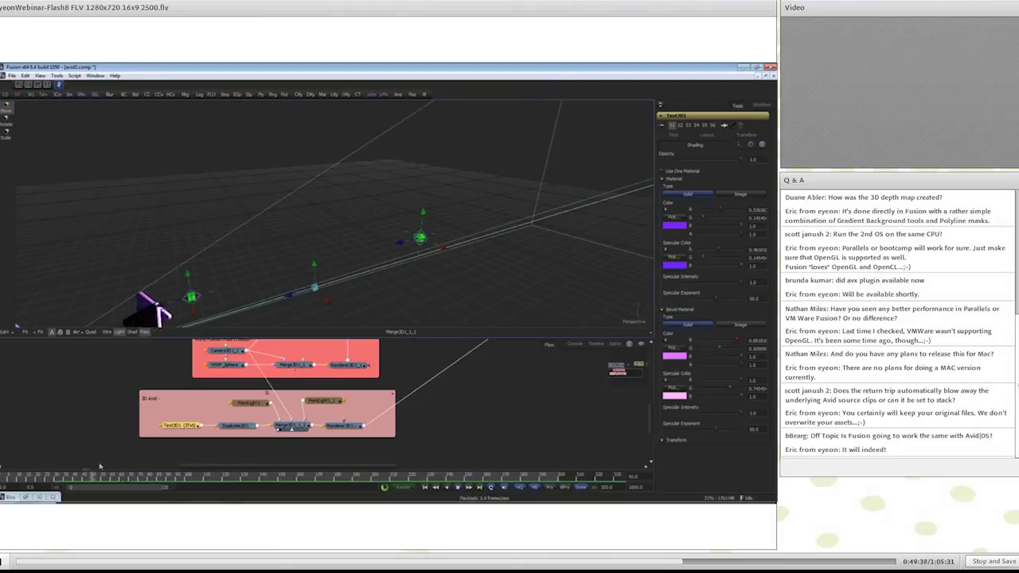
{"action": "left_click_drag", "start_coordinate": [460, 307], "coordinate": [400, 335]}
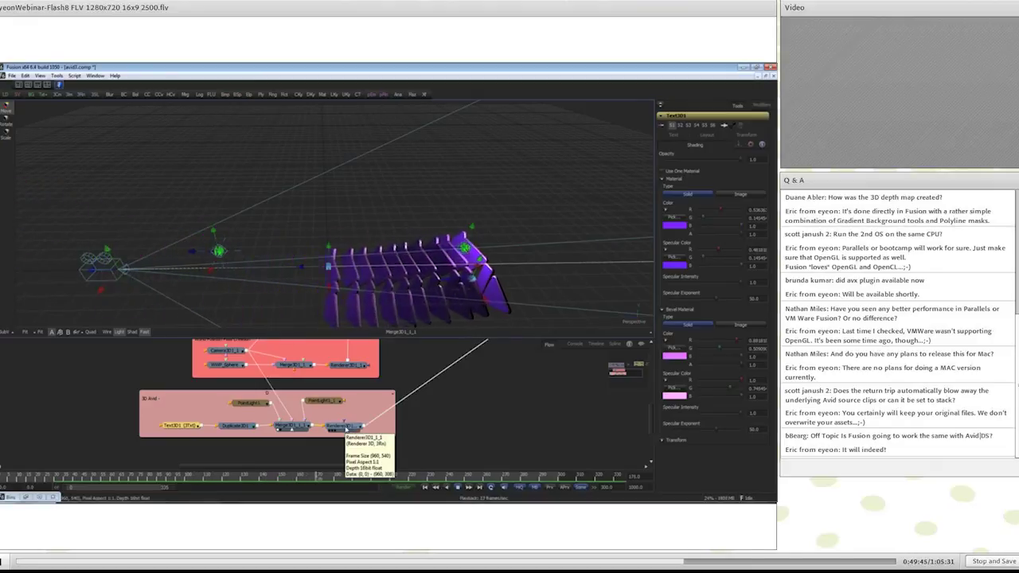
- View the Renderer3D1_1_1 output, compare it with the finished avid_render sequence, and stop at frame 234
{"action": "left_click_drag", "start_coordinate": [346, 429], "coordinate": [343, 257]}
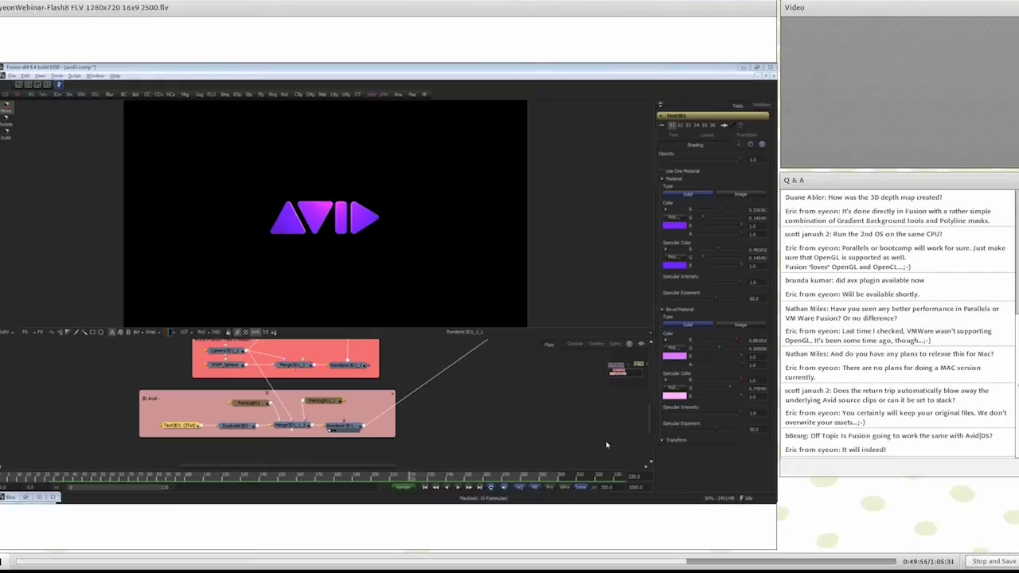
{"action": "scroll", "coordinate": [534, 430], "scroll_direction": "up", "scroll_amount": 5}
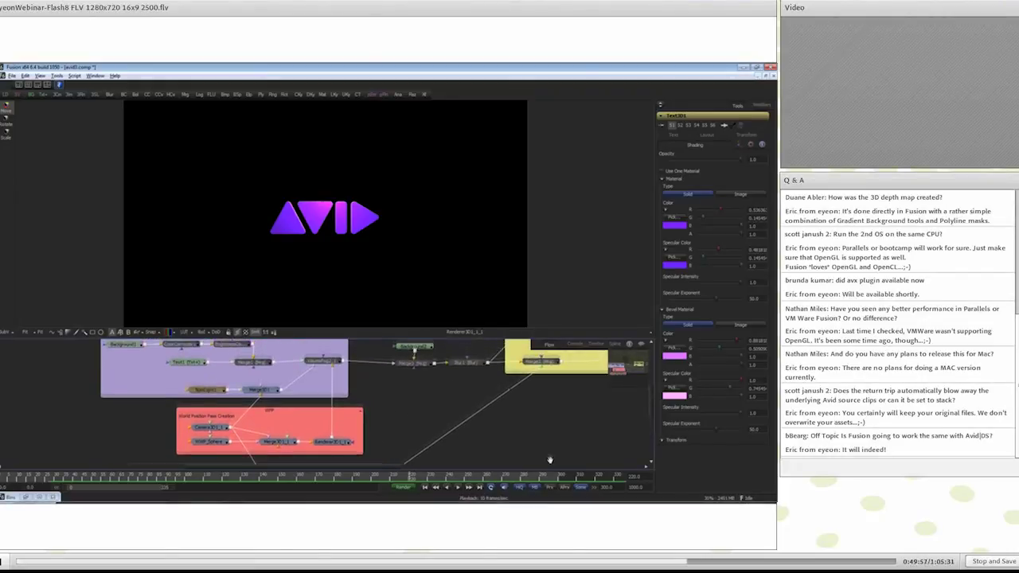
{"action": "left_click_drag", "start_coordinate": [464, 410], "coordinate": [265, 438]}
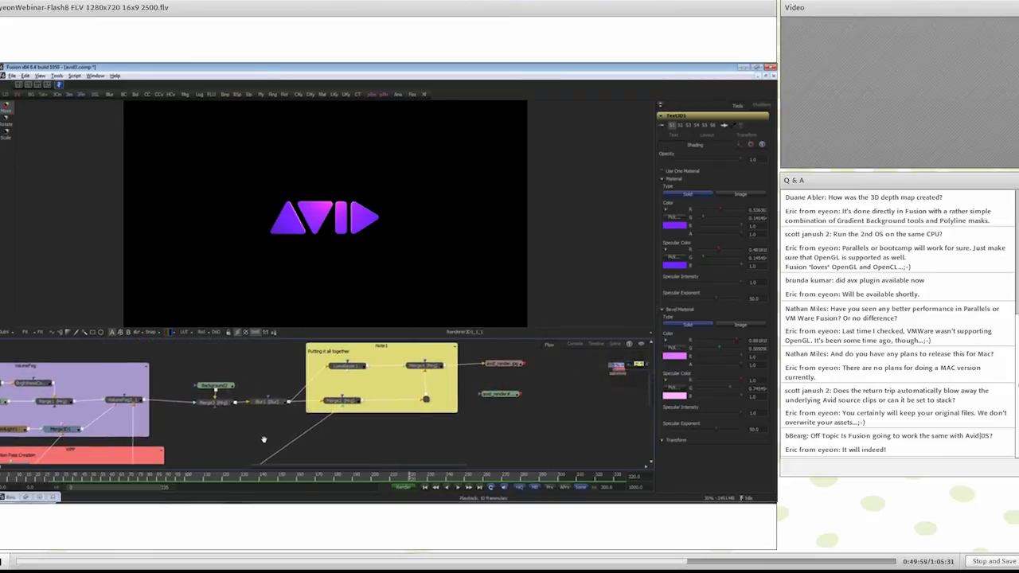
{"action": "left_click", "coordinate": [489, 398]}
{"action": "key", "text": "space"}
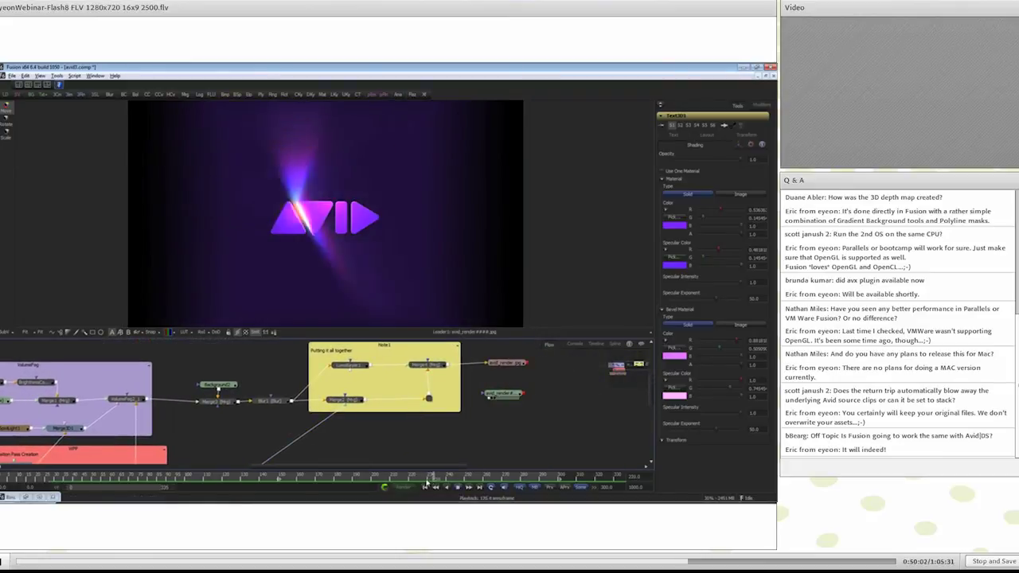
{"action": "left_click", "coordinate": [434, 479]}
- Examine the VolumeFog2_1 light beam and its Background1 source settings, and return to the finished avid_render sequence
{"action": "left_click_drag", "start_coordinate": [256, 425], "coordinate": [354, 409]}
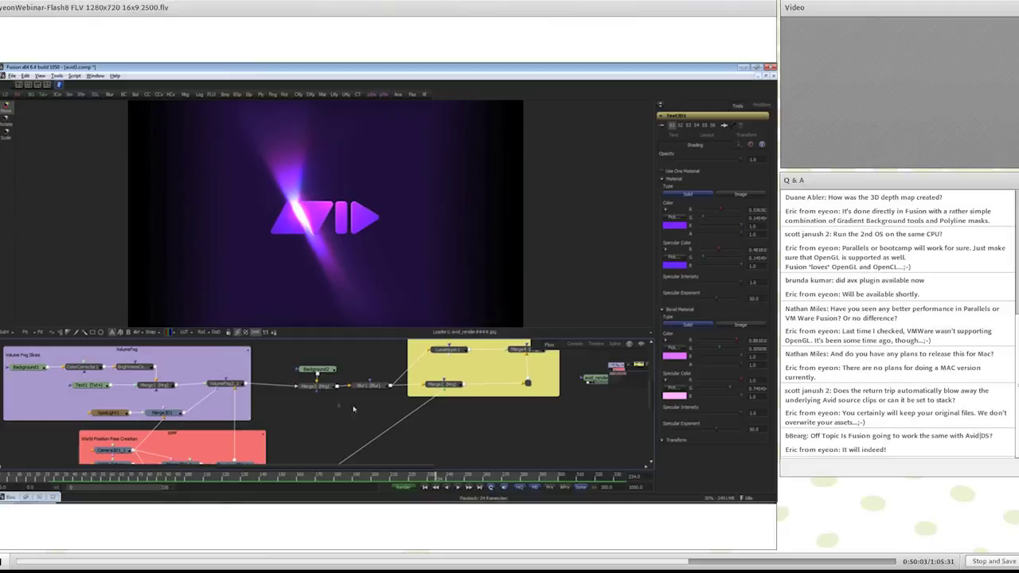
{"action": "left_click_drag", "start_coordinate": [236, 385], "coordinate": [257, 258]}
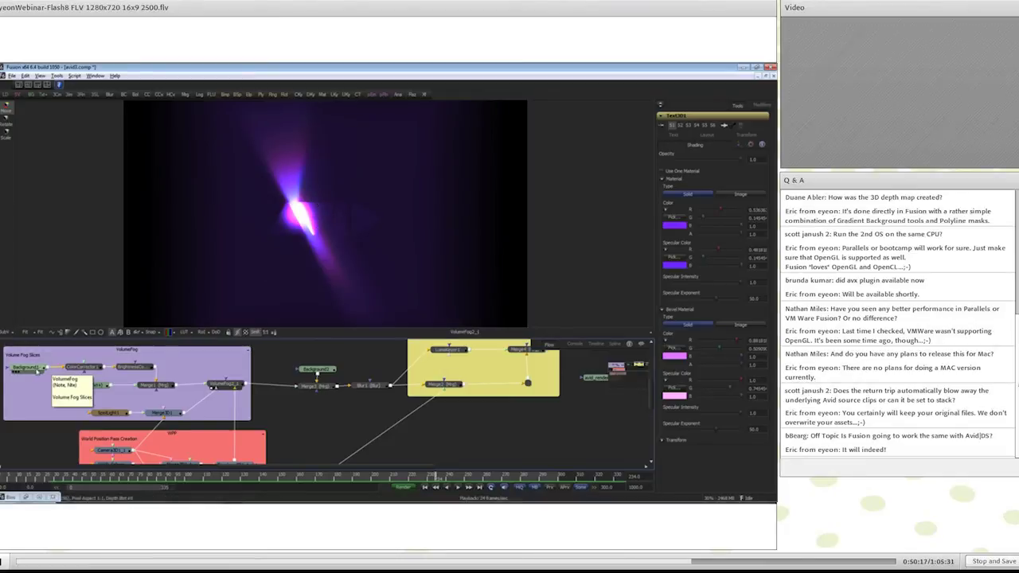
{"action": "left_click", "coordinate": [35, 367]}
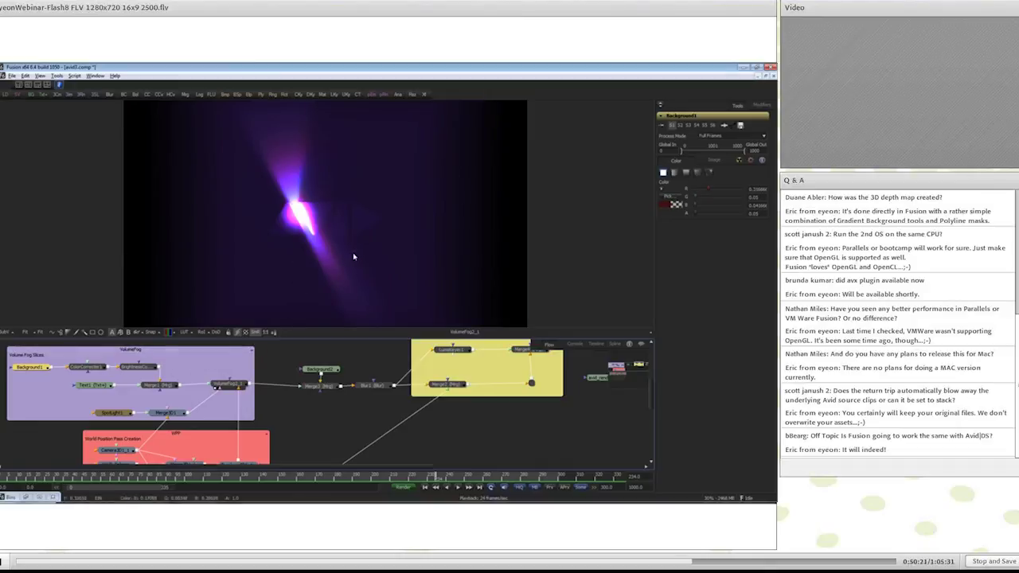
{"action": "left_click_drag", "start_coordinate": [580, 423], "coordinate": [371, 444]}
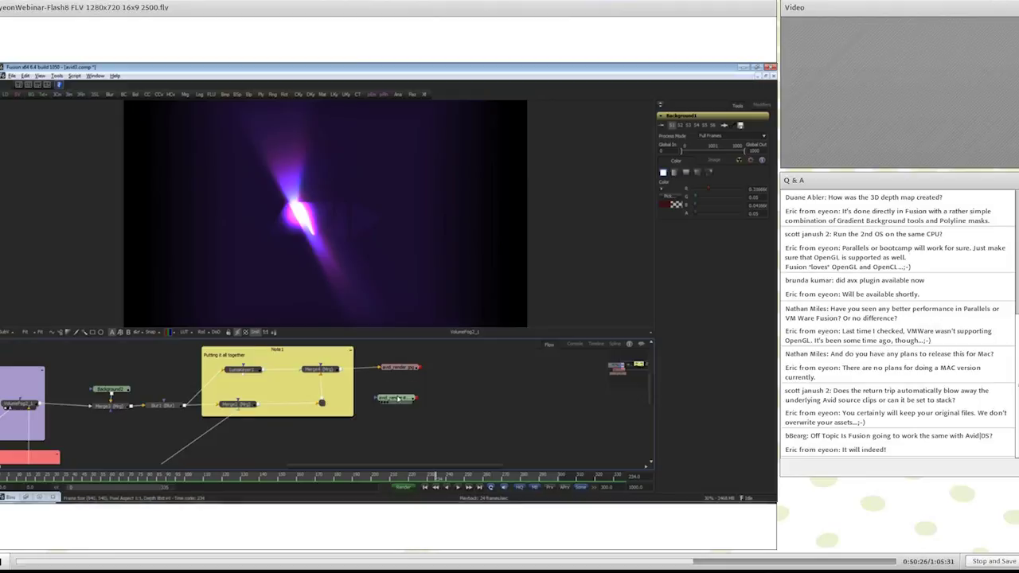
{"action": "left_click_drag", "start_coordinate": [396, 398], "coordinate": [387, 254]}
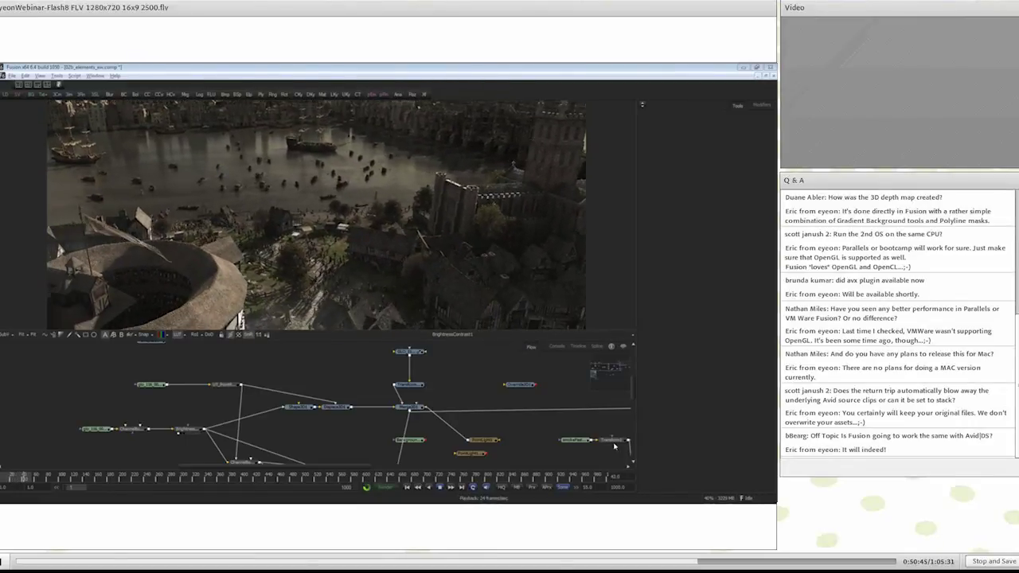
- Stop playback of the city shot and open the PointPass_Intro_01 composition from the bins
{"action": "key", "text": "space"}
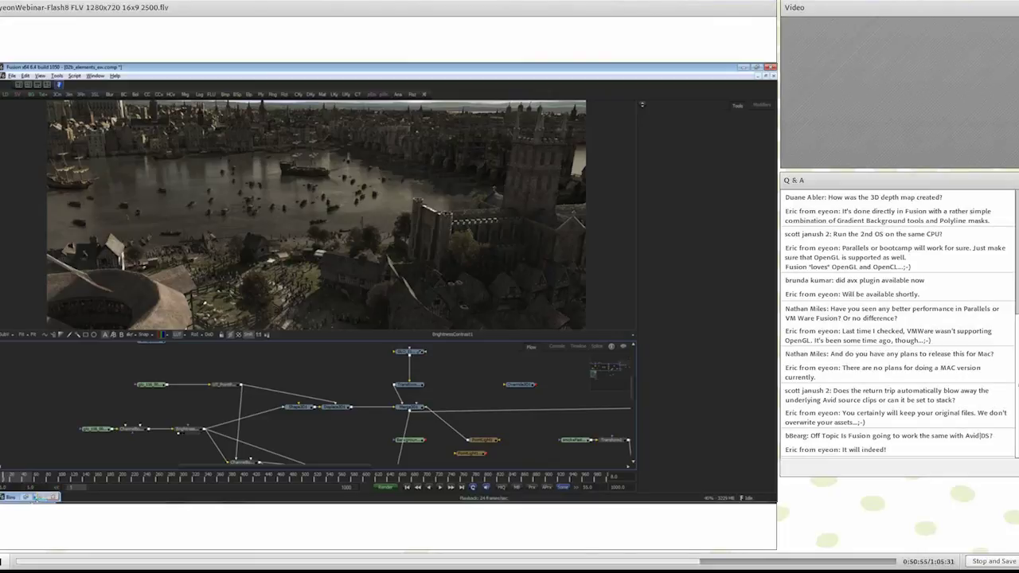
{"action": "left_click", "coordinate": [35, 497]}
{"action": "double_click", "coordinate": [420, 159]}
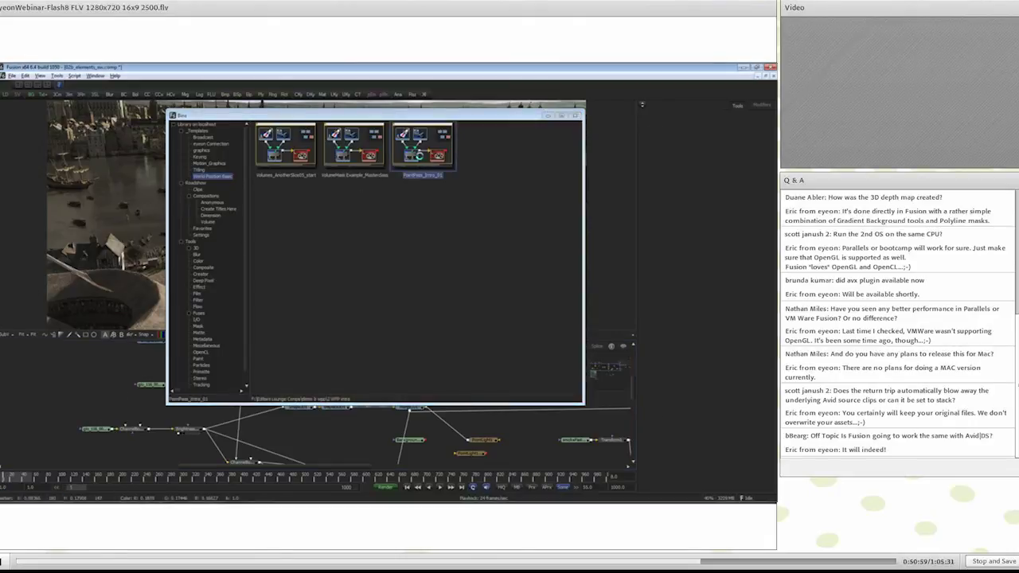
{"action": "left_click", "coordinate": [548, 115]}
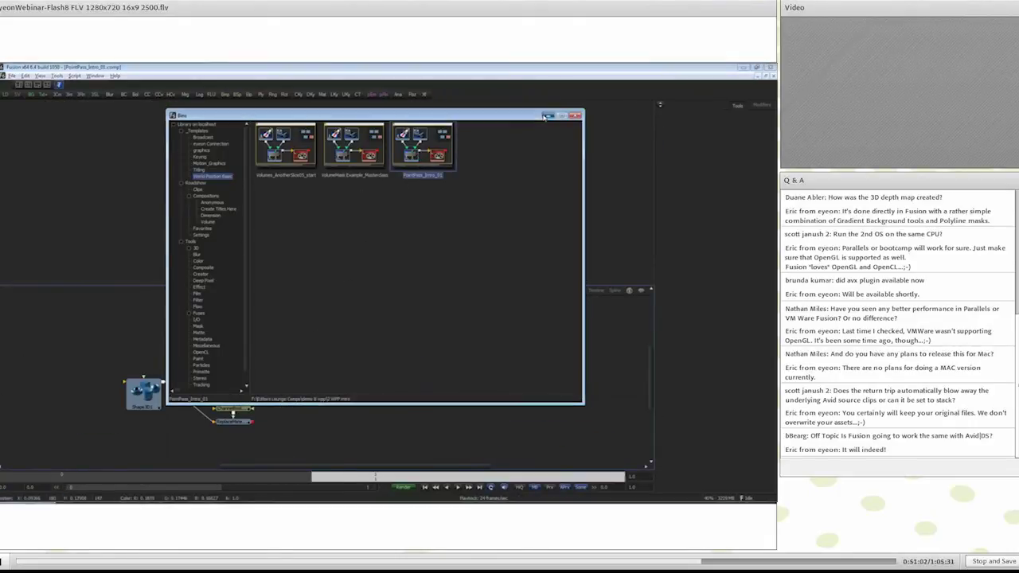
- Move the torus Shape3D1 along its X, Y and Z axes to demonstrate the position-based colours
{"action": "left_click", "coordinate": [315, 213]}
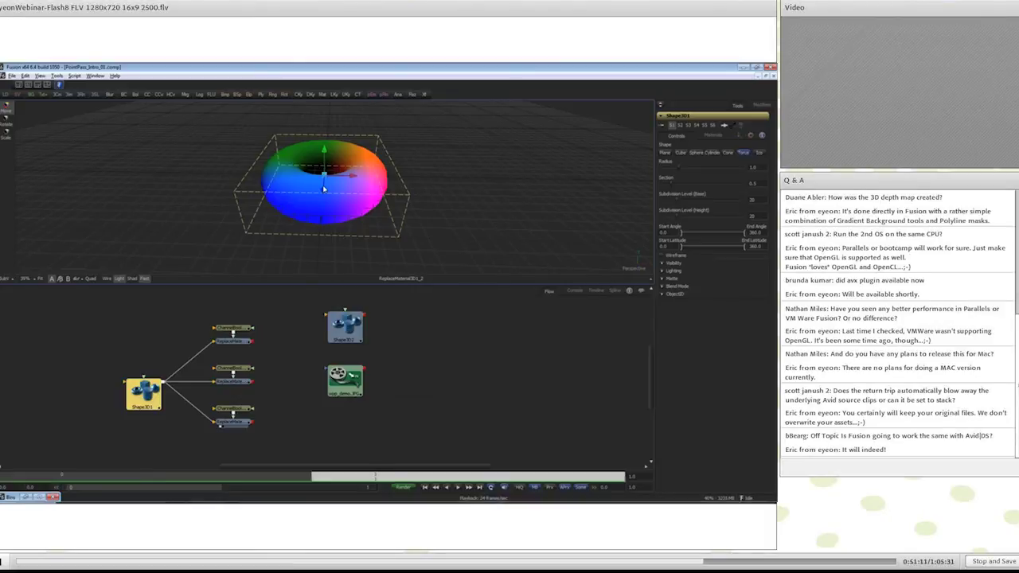
{"action": "left_click_drag", "start_coordinate": [352, 176], "coordinate": [377, 186]}
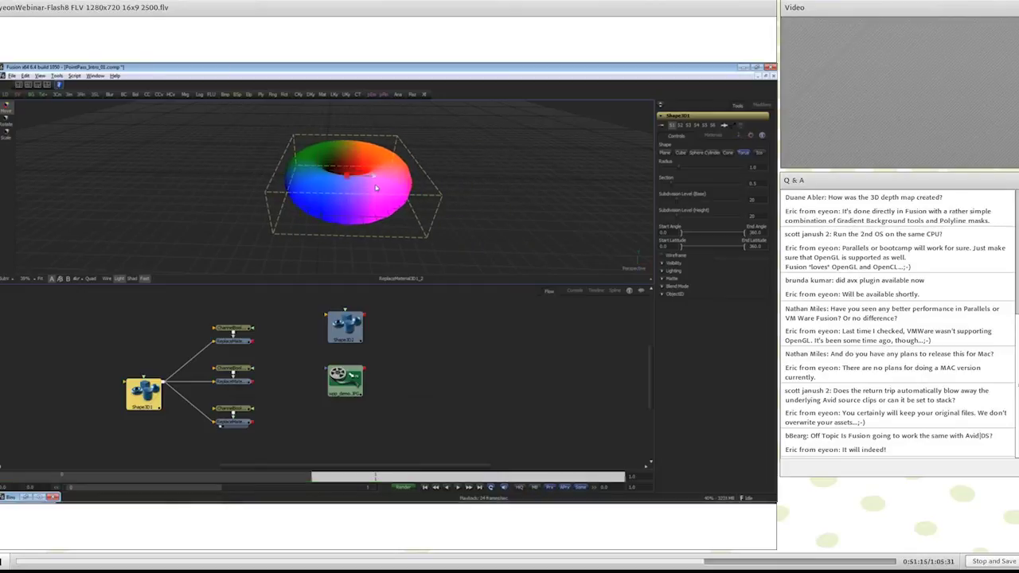
{"action": "mouse_move", "coordinate": [347, 150]}
{"action": "left_mouse_down"}
{"action": "mouse_move", "coordinate": [350, 113]}
{"action": "mouse_move", "coordinate": [347, 156]}
{"action": "left_mouse_up"}
{"action": "mouse_move", "coordinate": [347, 198]}
{"action": "left_mouse_down"}
{"action": "mouse_move", "coordinate": [350, 241]}
{"action": "mouse_move", "coordinate": [345, 166]}
{"action": "mouse_move", "coordinate": [351, 202]}
{"action": "left_mouse_up"}
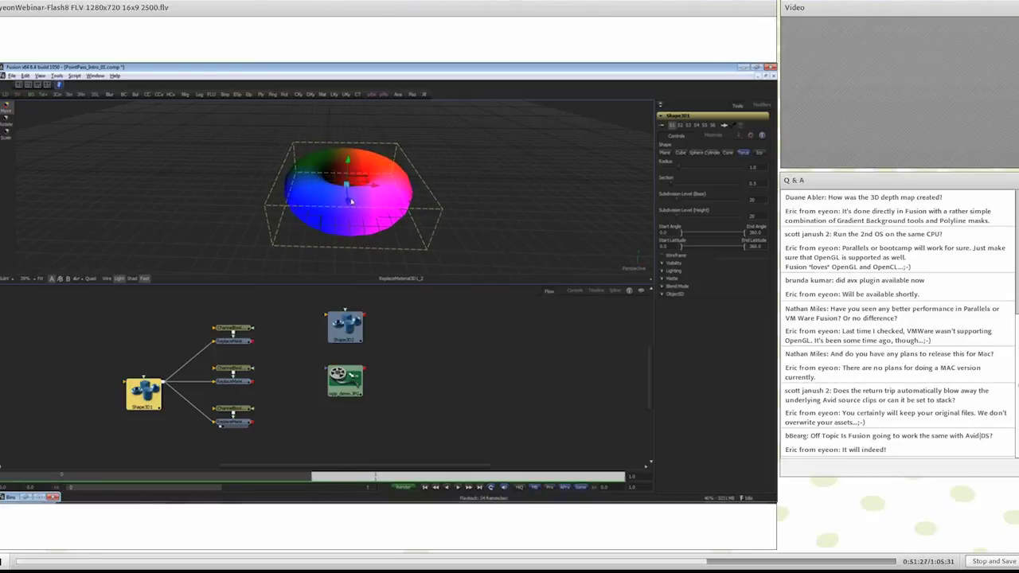
- Return to the city elements composition and view its Merge3D1 scene in 3D
{"action": "key", "text": "ctrl+Tab"}
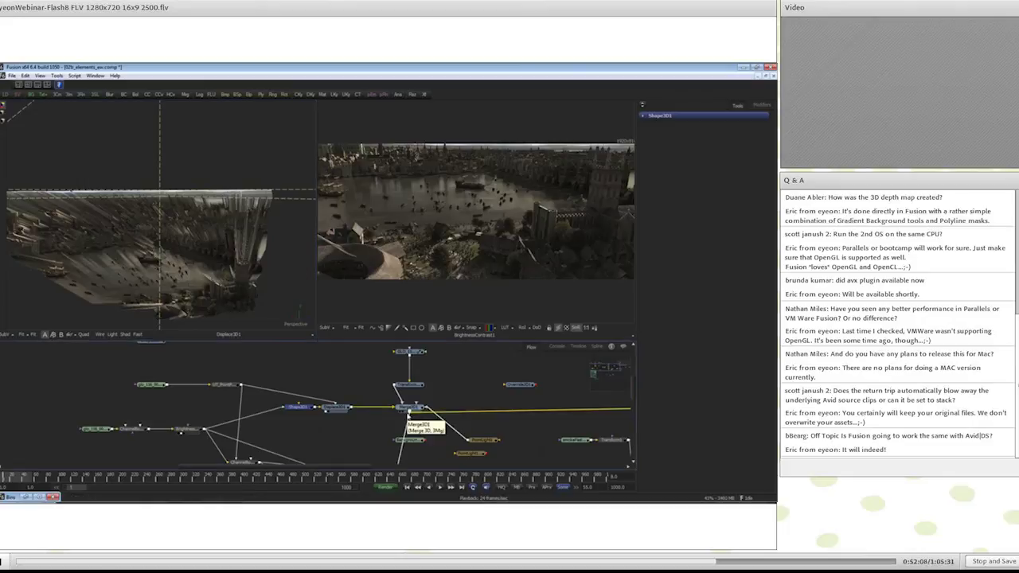
{"action": "left_click_drag", "start_coordinate": [409, 409], "coordinate": [249, 275]}
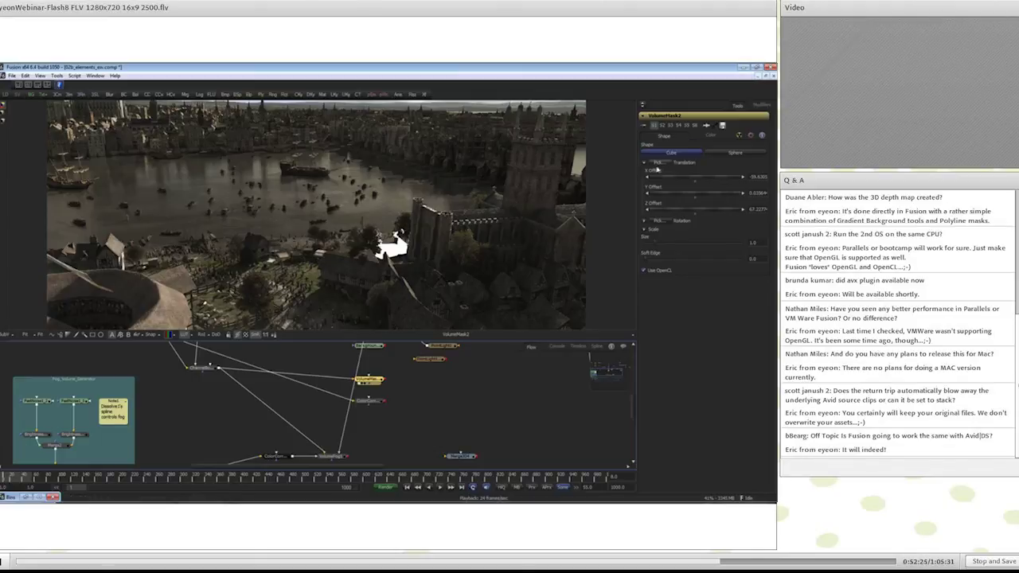
- Place VolumeMask2 on the trees beside the castle by picking its position from the image, and increase its soft edge
{"action": "left_click_drag", "start_coordinate": [655, 166], "coordinate": [302, 255]}
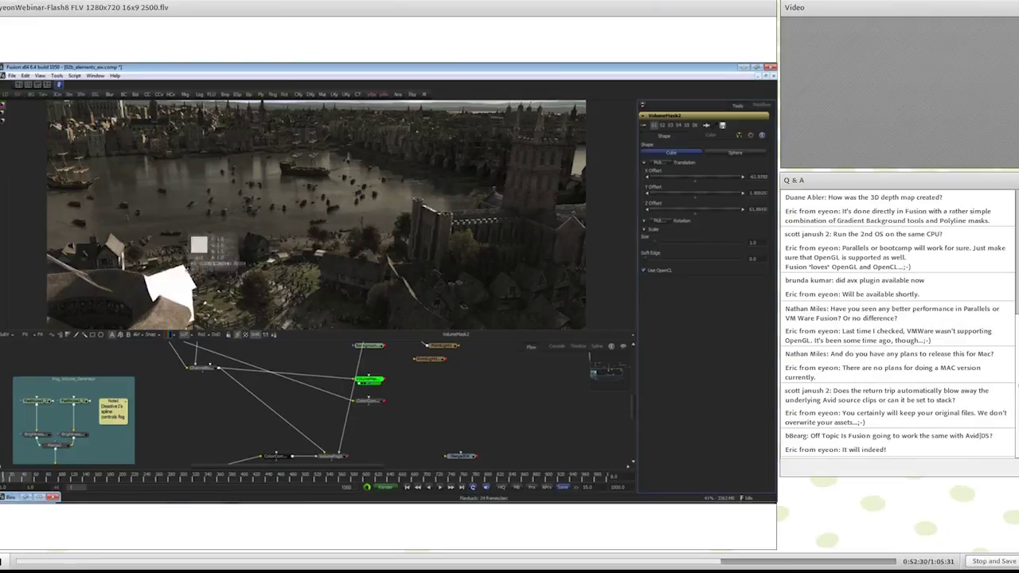
{"action": "left_click_drag", "start_coordinate": [204, 254], "coordinate": [484, 272]}
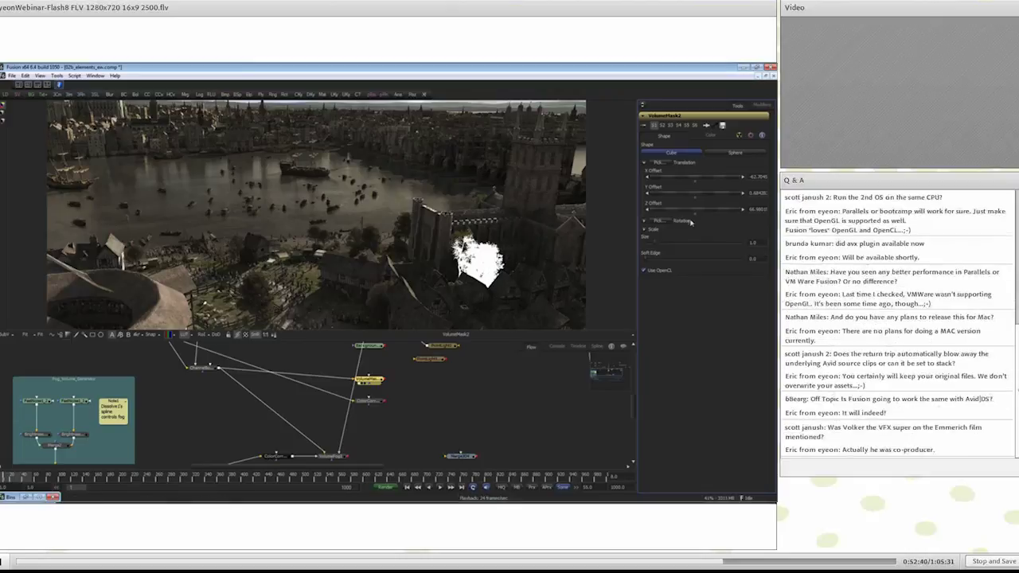
{"action": "left_click", "coordinate": [648, 259]}
{"action": "left_click_drag", "start_coordinate": [652, 259], "coordinate": [681, 261]}
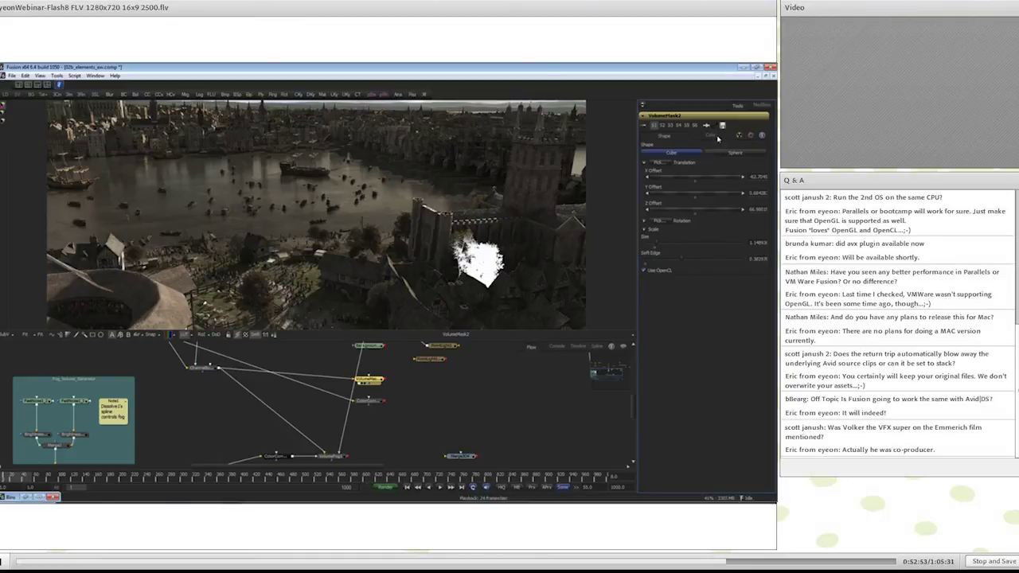
- Set VolumeMask2 to Mask Only and connect it as the mask of ColorCorrector1
{"action": "left_click", "coordinate": [716, 137]}
{"action": "left_click", "coordinate": [650, 234]}
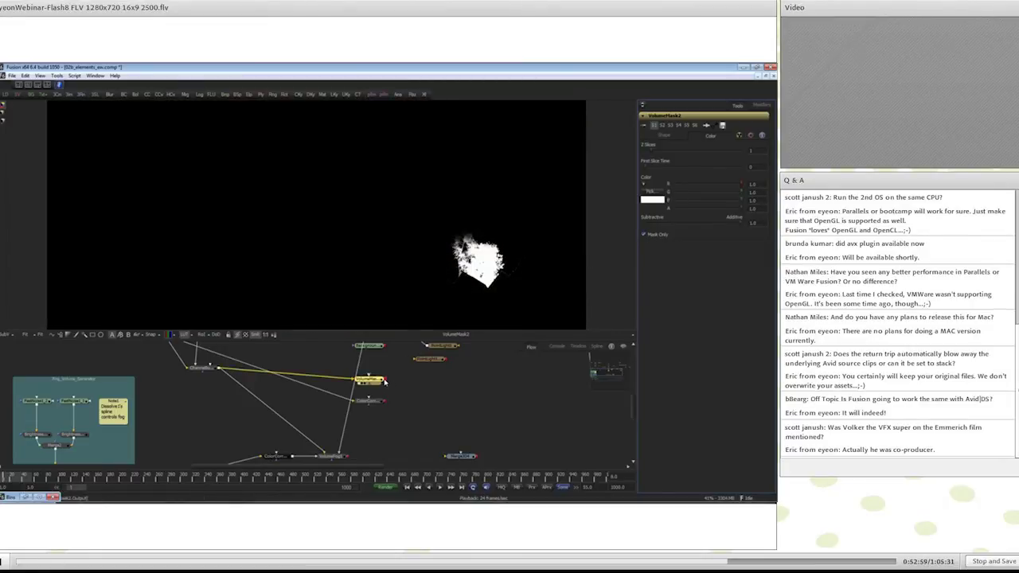
{"action": "left_click_drag", "start_coordinate": [385, 382], "coordinate": [379, 404]}
{"action": "left_click", "coordinate": [393, 418]}
- View ColorCorrector1 and tint the masked trees red
{"action": "left_click_drag", "start_coordinate": [373, 402], "coordinate": [378, 237]}
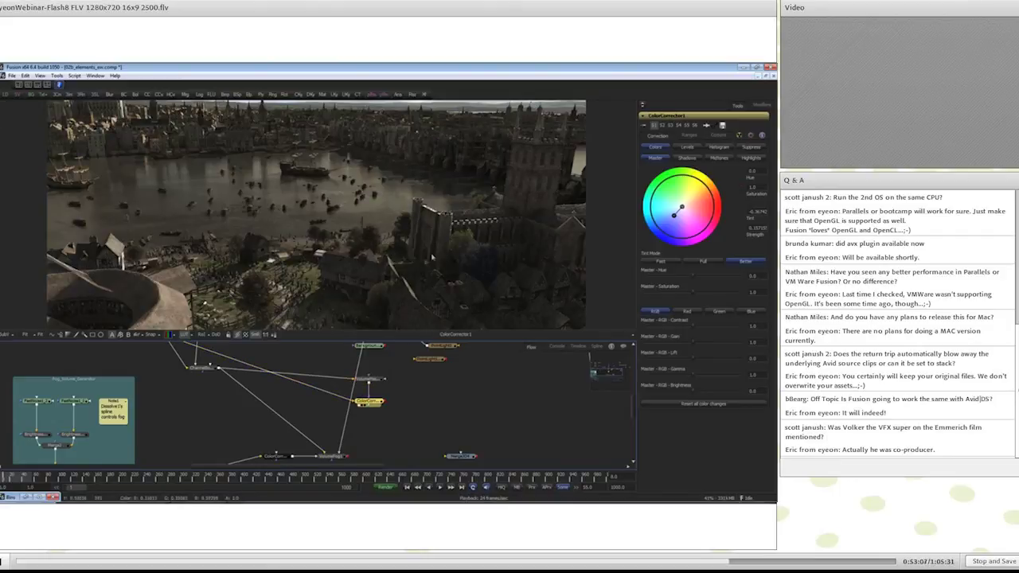
{"action": "mouse_move", "coordinate": [682, 211]}
{"action": "left_mouse_down"}
{"action": "mouse_move", "coordinate": [705, 199]}
{"action": "mouse_move", "coordinate": [694, 207]}
{"action": "left_mouse_up"}
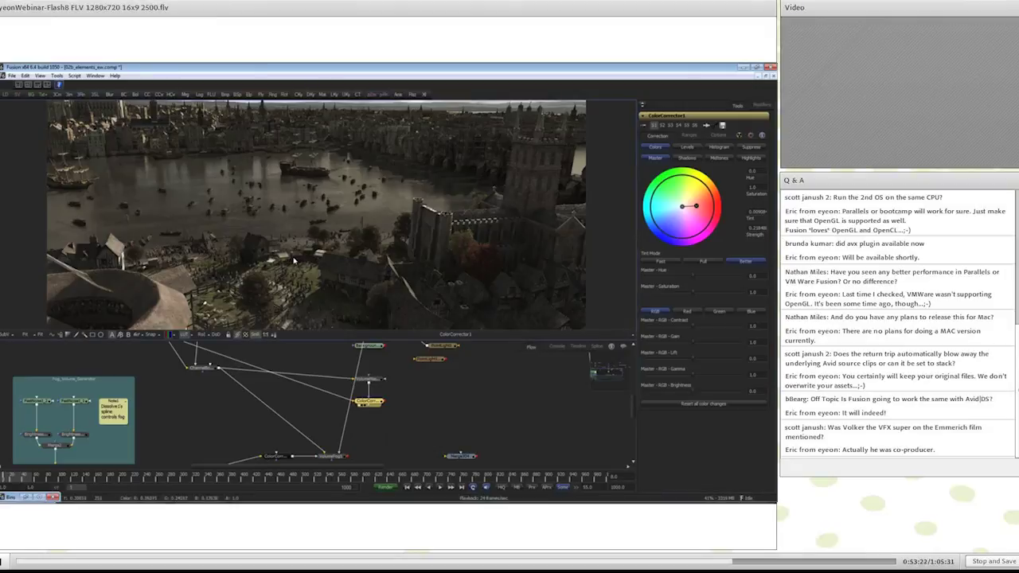
- View the smoke particle renderer and connect it to Merge3D2
{"action": "key", "text": "space"}
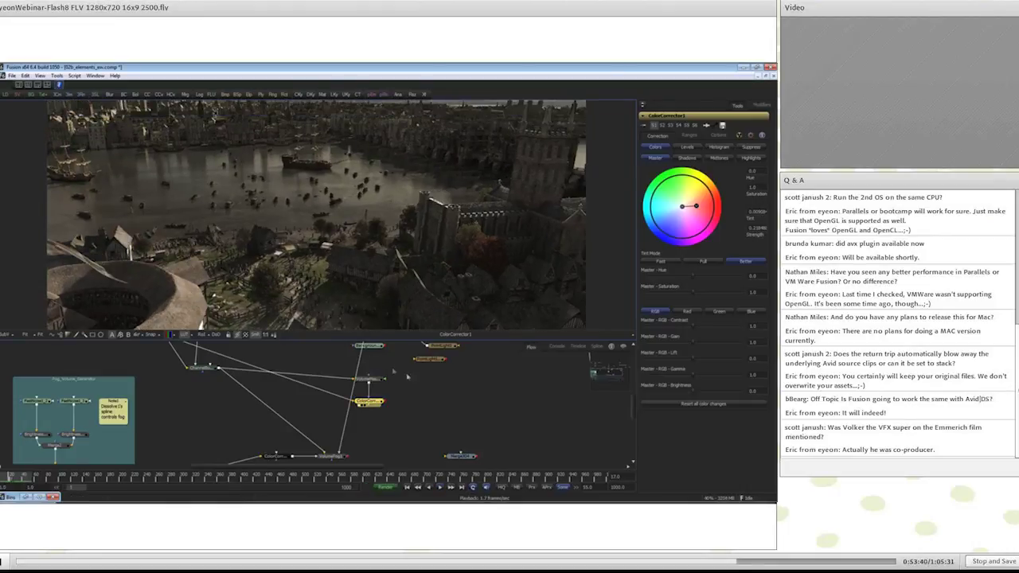
{"action": "left_click_drag", "start_coordinate": [513, 386], "coordinate": [177, 457]}
{"action": "left_click_drag", "start_coordinate": [367, 348], "coordinate": [343, 239]}
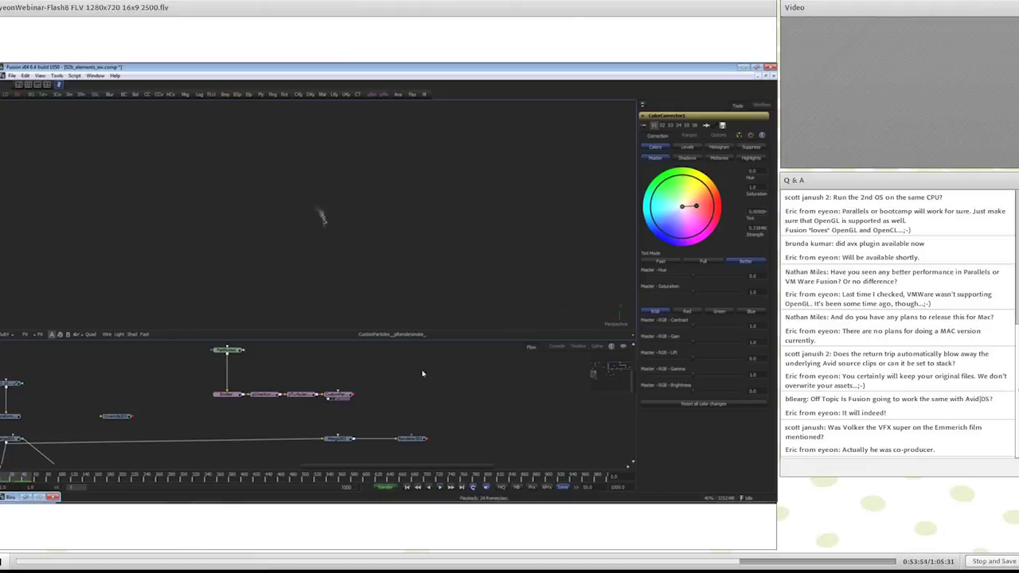
{"action": "left_click_drag", "start_coordinate": [355, 395], "coordinate": [339, 438]}
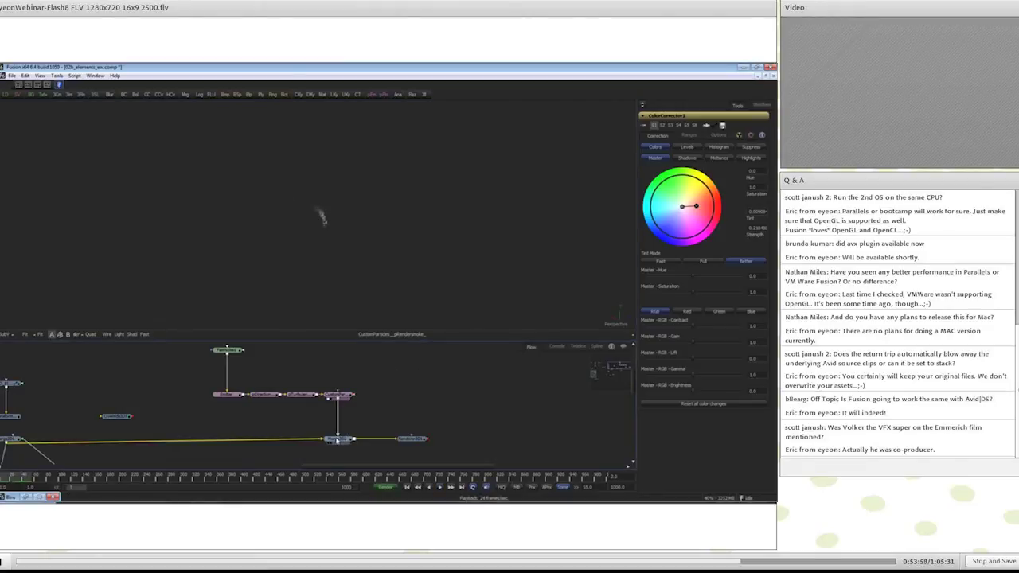
- Place the Emitter's region on the house beside the castle by picking its translation from the Merge3D2 image, and play the scene
{"action": "left_click", "coordinate": [226, 394]}
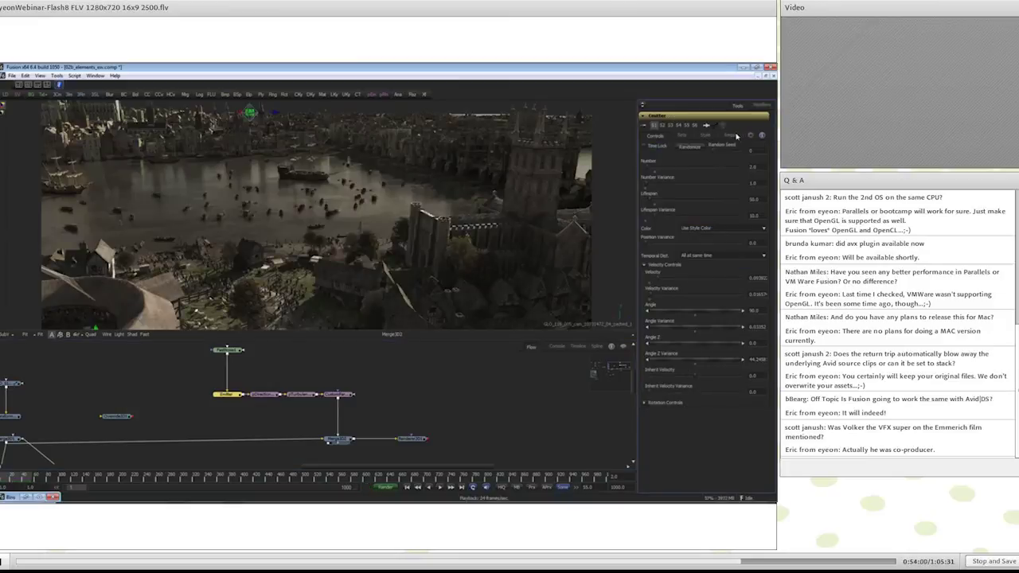
{"action": "left_click", "coordinate": [733, 136]}
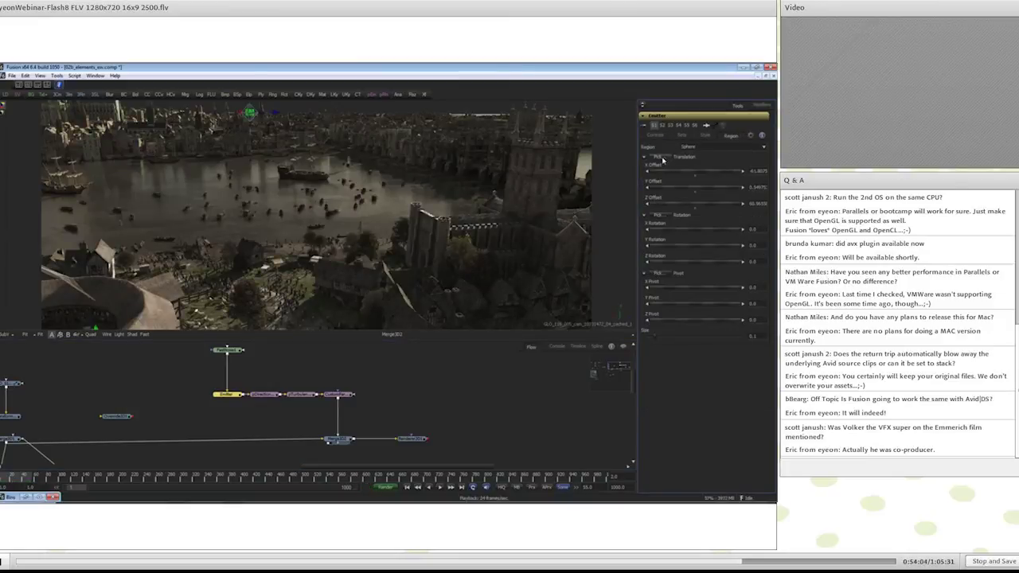
{"action": "left_click_drag", "start_coordinate": [662, 160], "coordinate": [618, 164]}
{"action": "left_click_drag", "start_coordinate": [445, 195], "coordinate": [359, 264]}
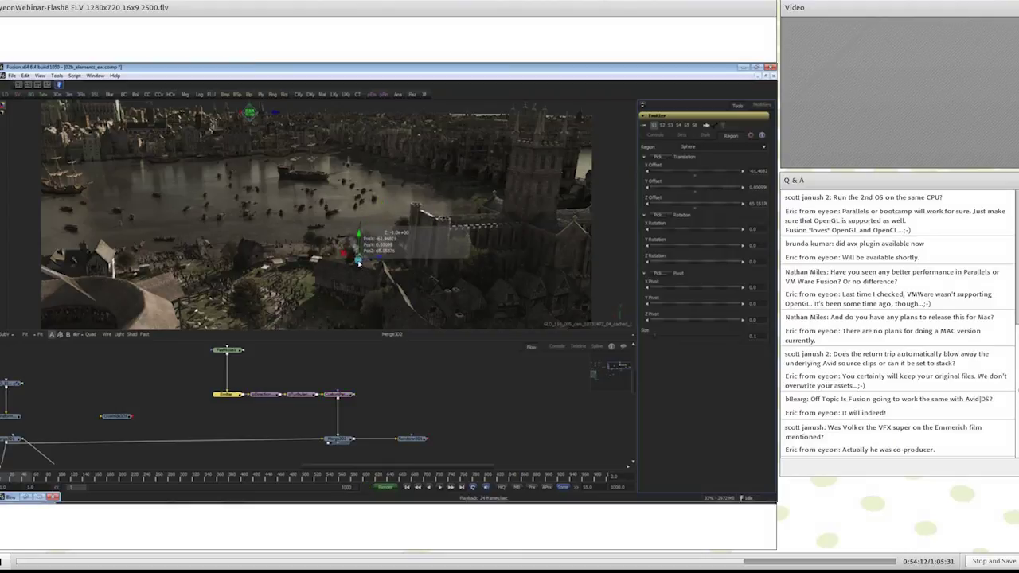
{"action": "left_click_drag", "start_coordinate": [374, 256], "coordinate": [375, 256]}
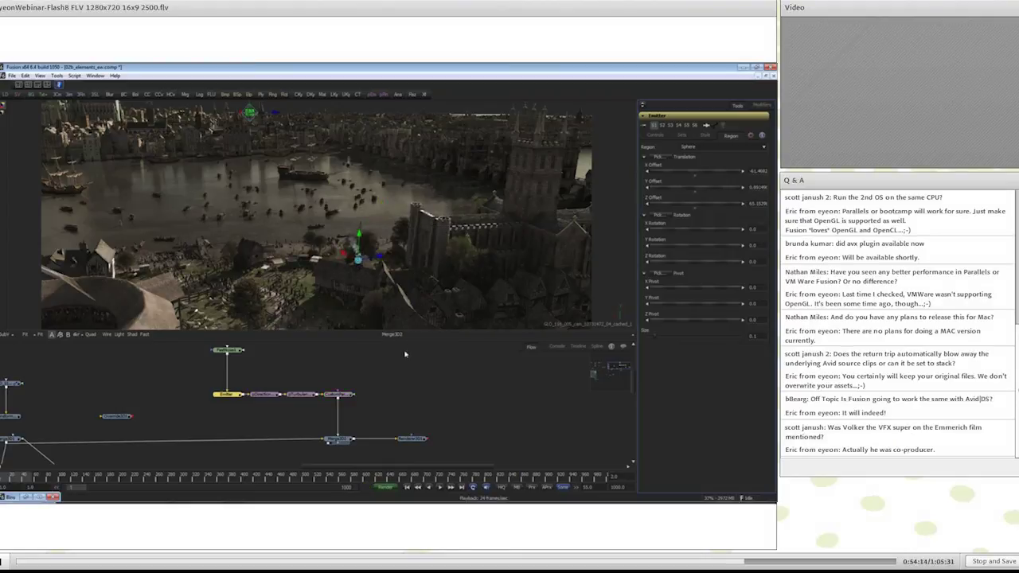
{"action": "left_click", "coordinate": [414, 388]}
{"action": "key", "text": "space"}
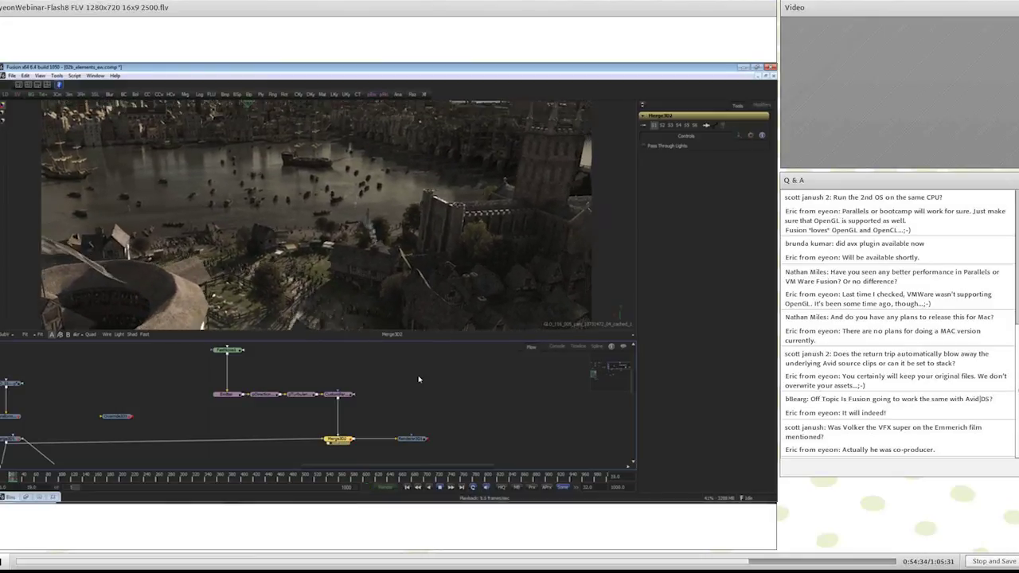
- View VolumeFog1 and play the fog over the river from the start of the shot
{"action": "left_click_drag", "start_coordinate": [186, 402], "coordinate": [375, 359]}
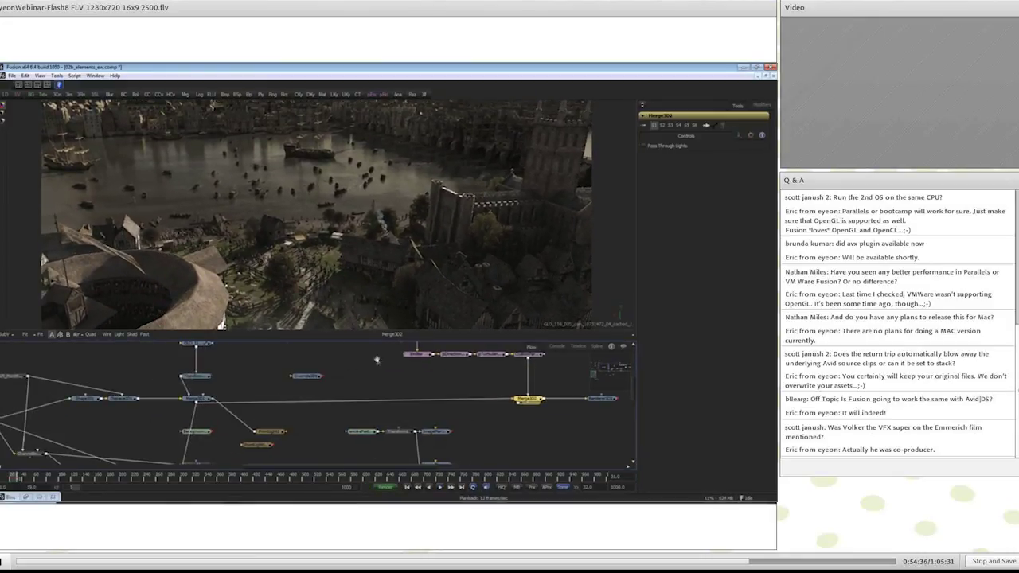
{"action": "left_click_drag", "start_coordinate": [204, 384], "coordinate": [266, 346]}
{"action": "left_click_drag", "start_coordinate": [259, 427], "coordinate": [276, 360]}
{"action": "left_click_drag", "start_coordinate": [270, 438], "coordinate": [357, 406]}
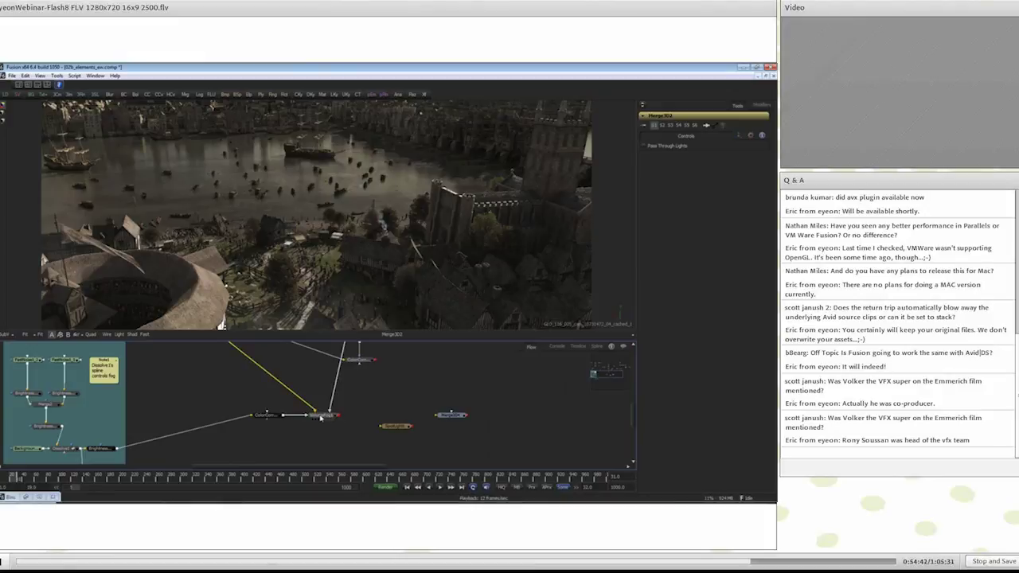
{"action": "key", "text": "1"}
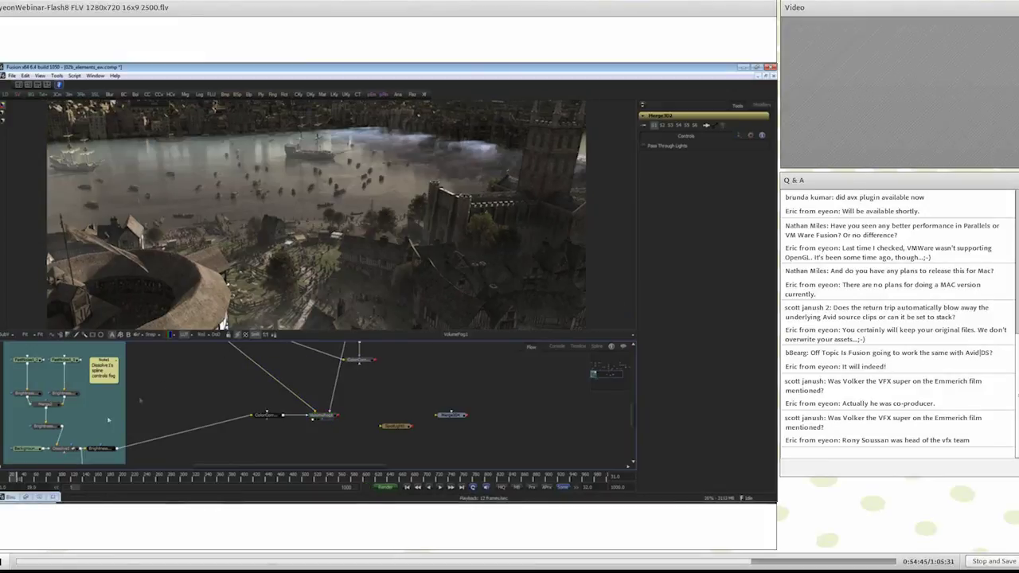
{"action": "left_click", "coordinate": [12, 478]}
{"action": "left_click", "coordinate": [321, 415]}
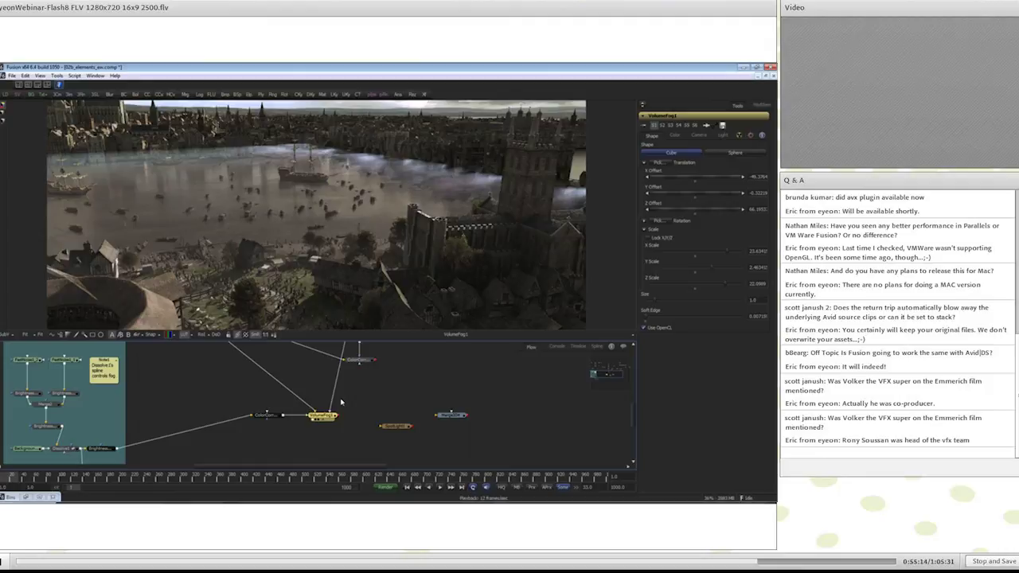
{"action": "left_click", "coordinate": [441, 488]}
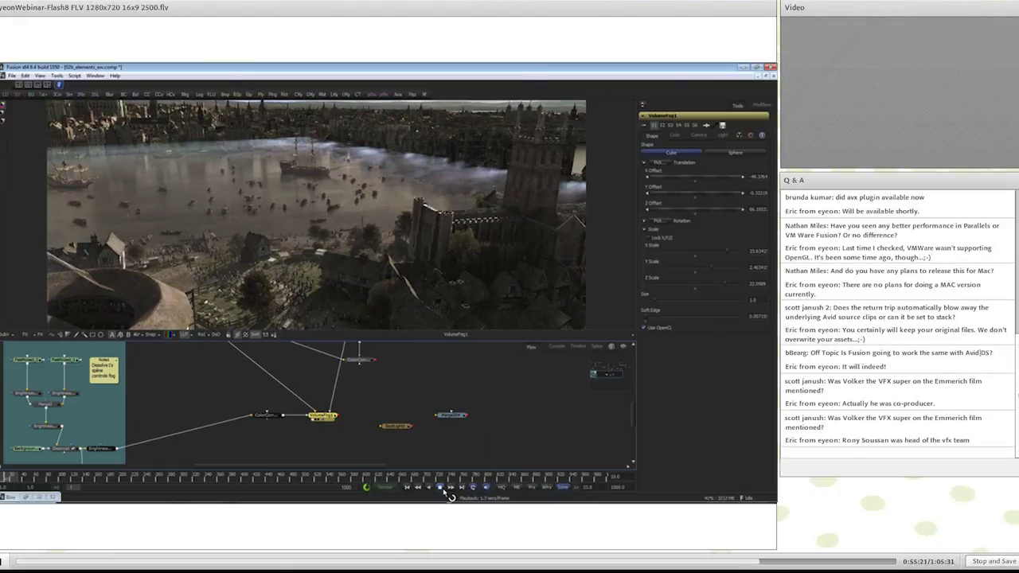
- Increase VolumeFog1's Y Scale to about 3.27 and raise its Samples to 40
{"action": "left_click_drag", "start_coordinate": [712, 269], "coordinate": [722, 273]}
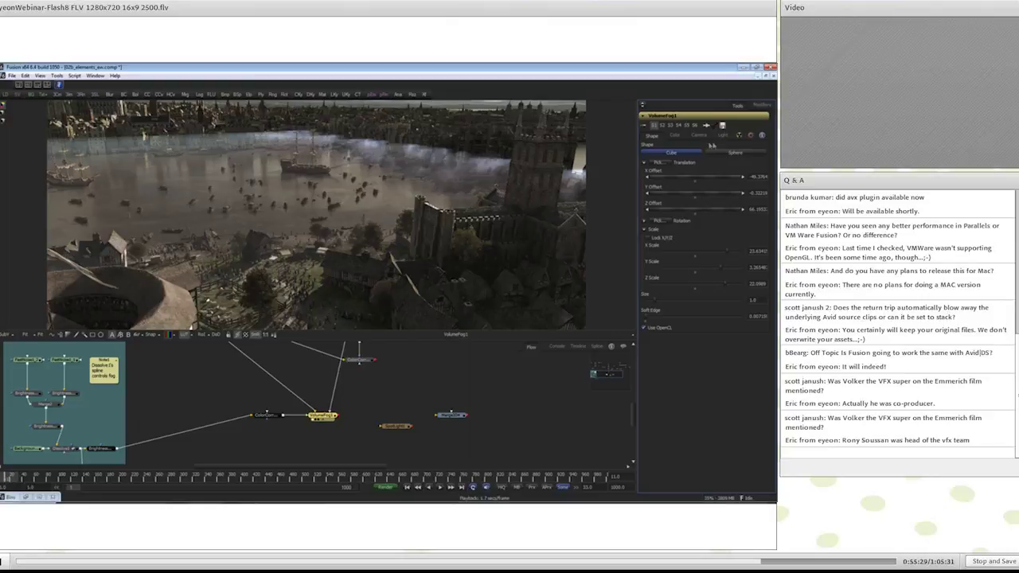
{"action": "left_click", "coordinate": [675, 136]}
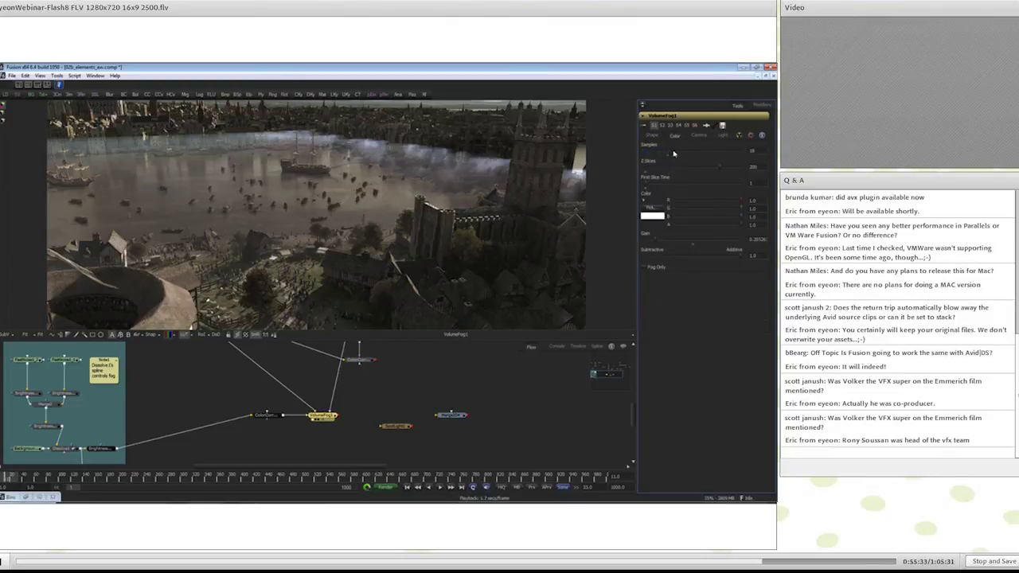
{"action": "left_click_drag", "start_coordinate": [694, 153], "coordinate": [705, 155]}
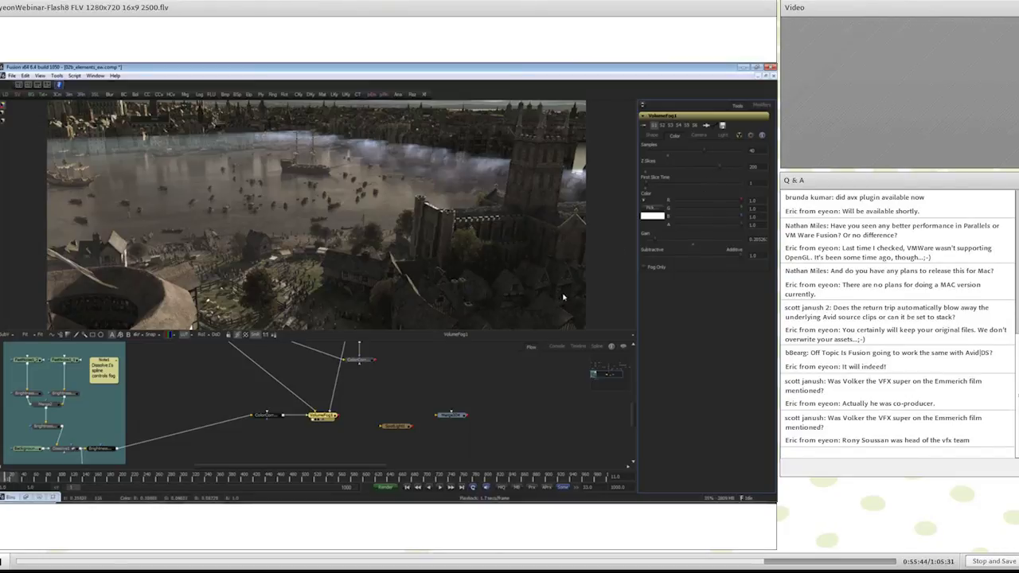
- View Duplicate3D1 and inspect the layered fog noise volume from several angles
{"action": "left_click_drag", "start_coordinate": [246, 440], "coordinate": [282, 377]}
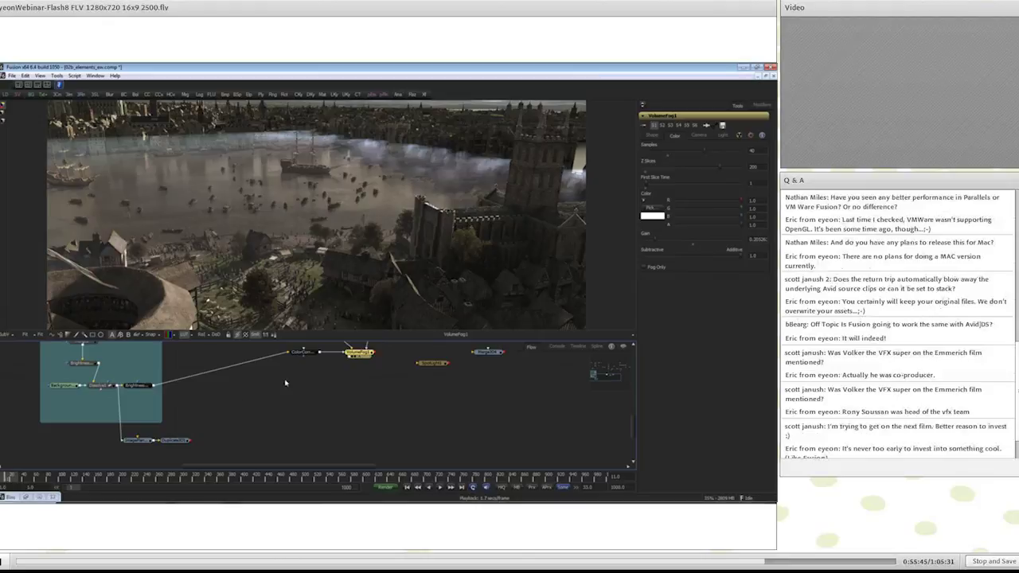
{"action": "left_click", "coordinate": [169, 442]}
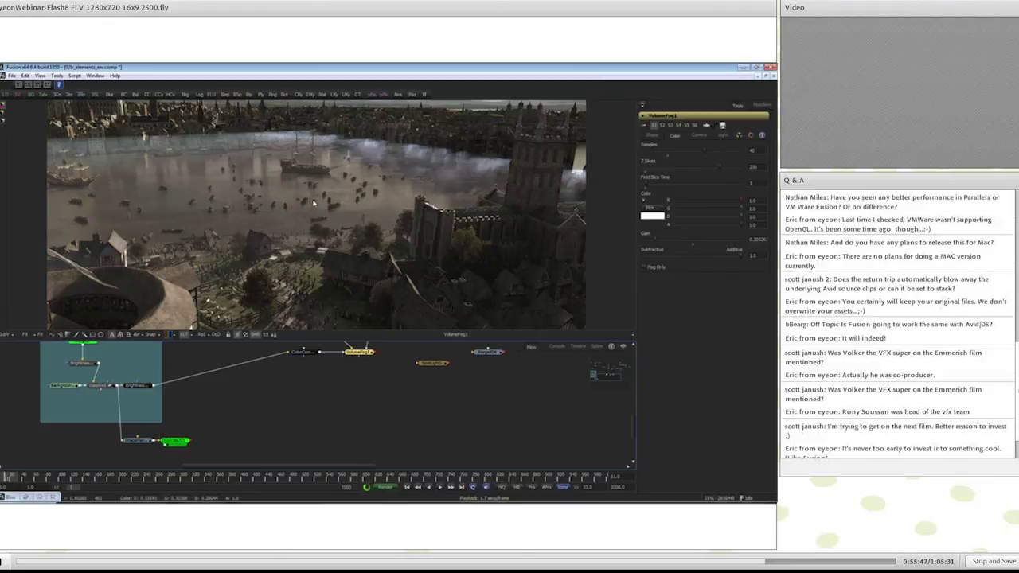
{"action": "left_click_drag", "start_coordinate": [325, 205], "coordinate": [112, 209]}
{"action": "left_click_drag", "start_coordinate": [283, 237], "coordinate": [230, 275]}
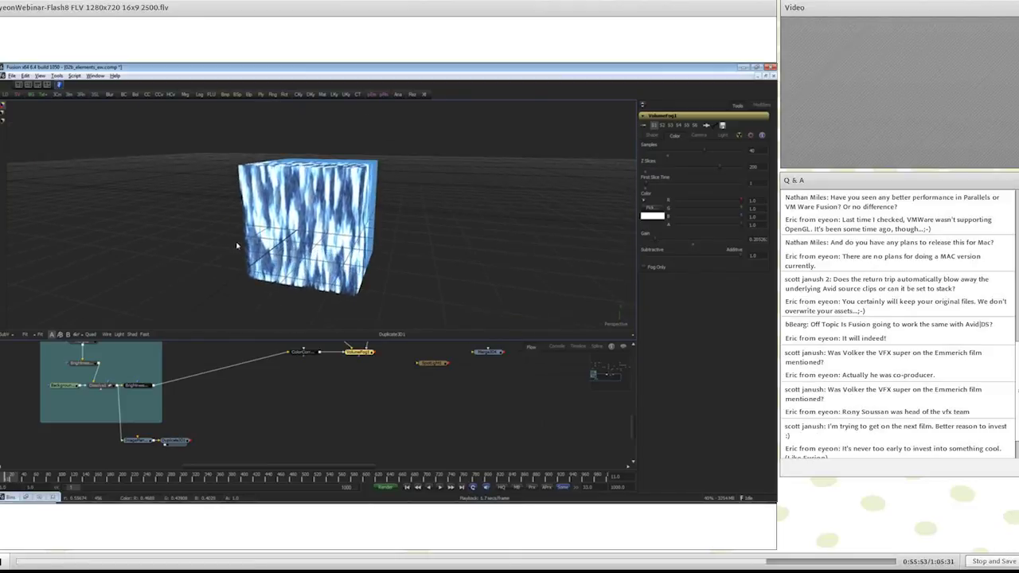
{"action": "left_click_drag", "start_coordinate": [328, 245], "coordinate": [356, 280]}
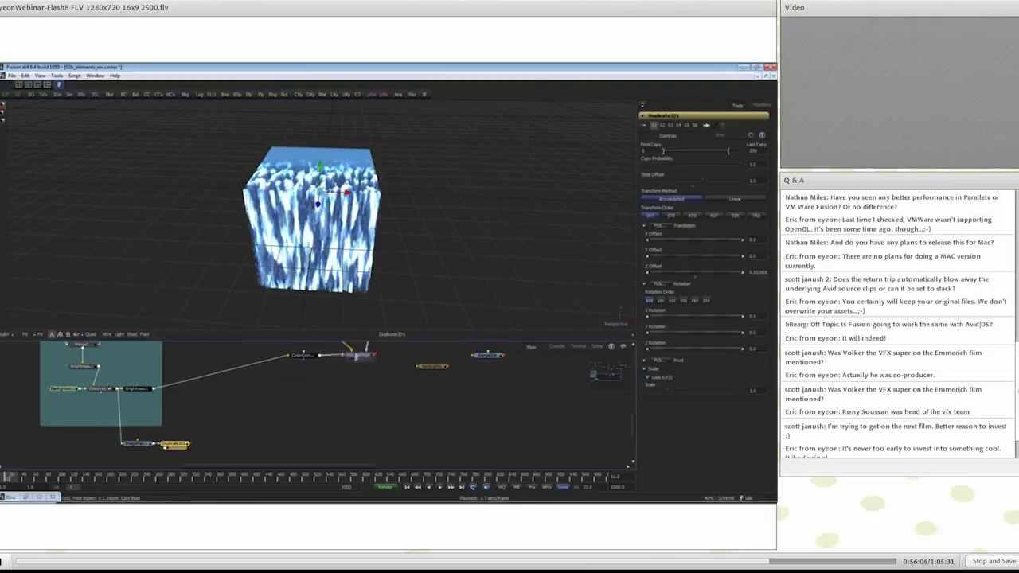
- Return the view to VolumeFog1 and increase its lighting Density to about 4.2
{"action": "left_click_drag", "start_coordinate": [357, 352], "coordinate": [344, 251]}
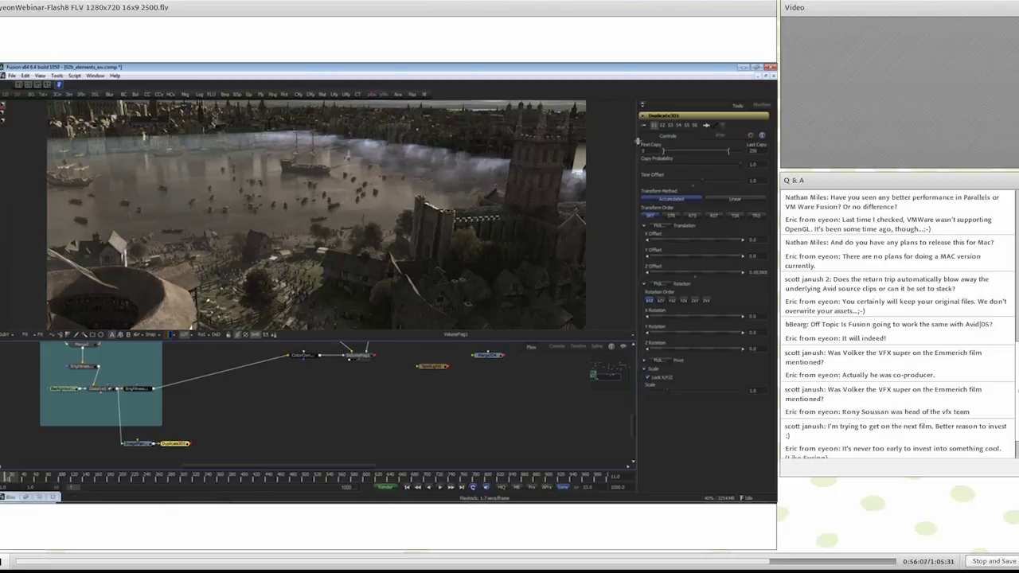
{"action": "left_click", "coordinate": [356, 357]}
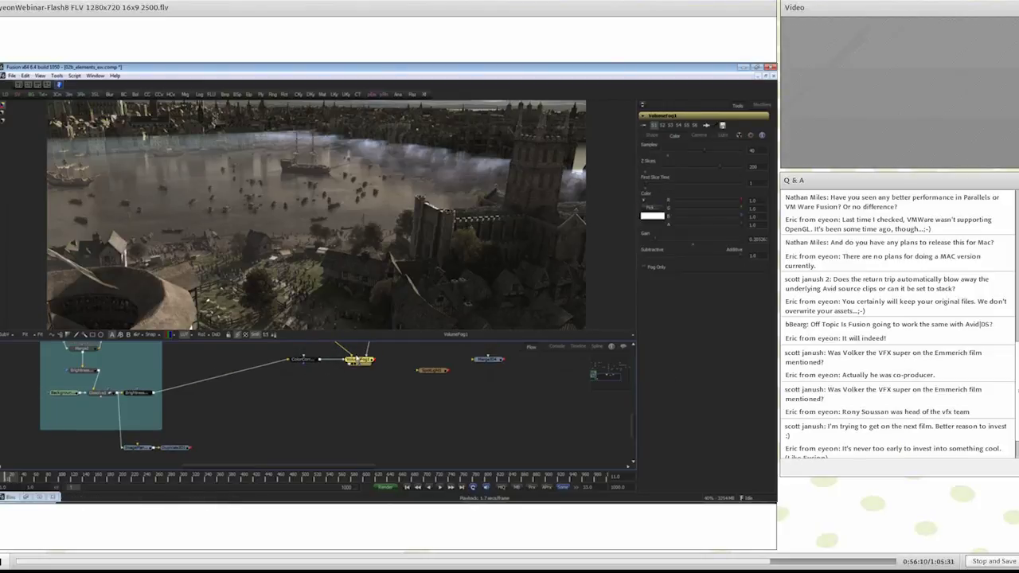
{"action": "left_click", "coordinate": [722, 135]}
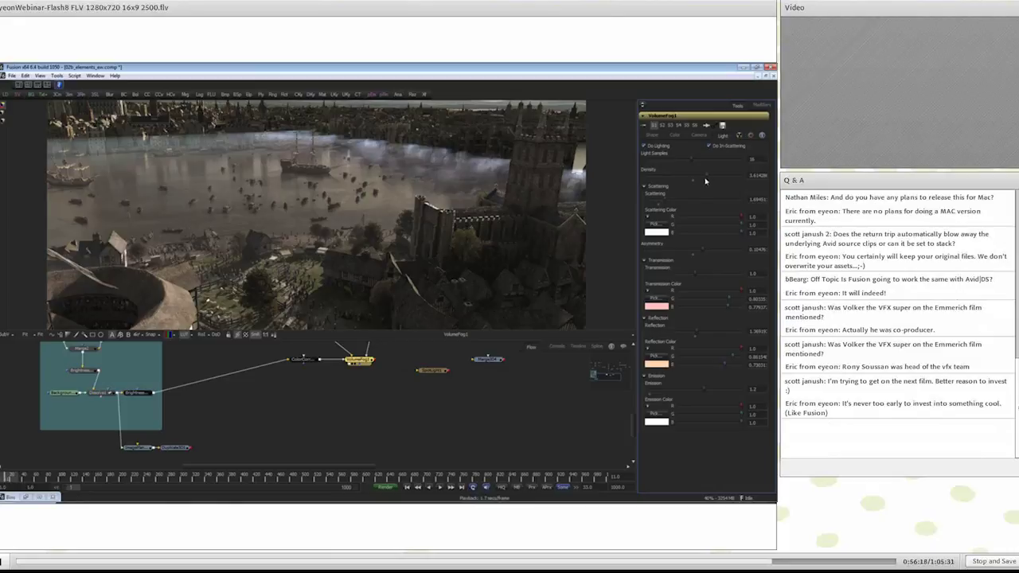
{"action": "mouse_move", "coordinate": [704, 177]}
{"action": "left_mouse_down"}
{"action": "mouse_move", "coordinate": [694, 179]}
{"action": "mouse_move", "coordinate": [710, 179]}
{"action": "left_mouse_up"}
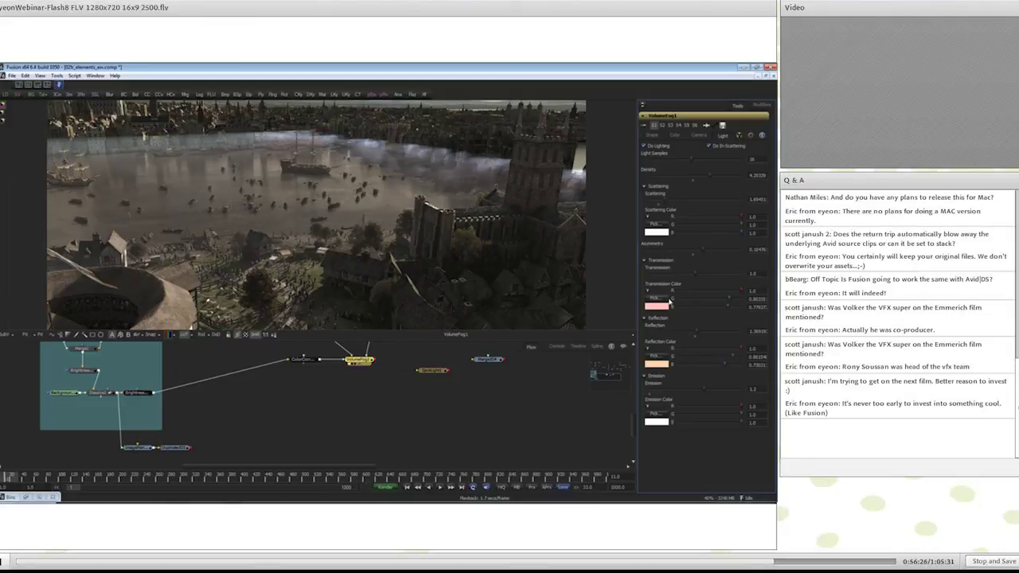
- Show Merge3D1 in a second view beside VolumeFog1, and move the scene light upward above the city to change the fog lighting
{"action": "left_click_drag", "start_coordinate": [442, 402], "coordinate": [427, 444]}
{"action": "left_click_drag", "start_coordinate": [456, 373], "coordinate": [432, 457]}
{"action": "left_click_drag", "start_coordinate": [457, 404], "coordinate": [455, 411]}
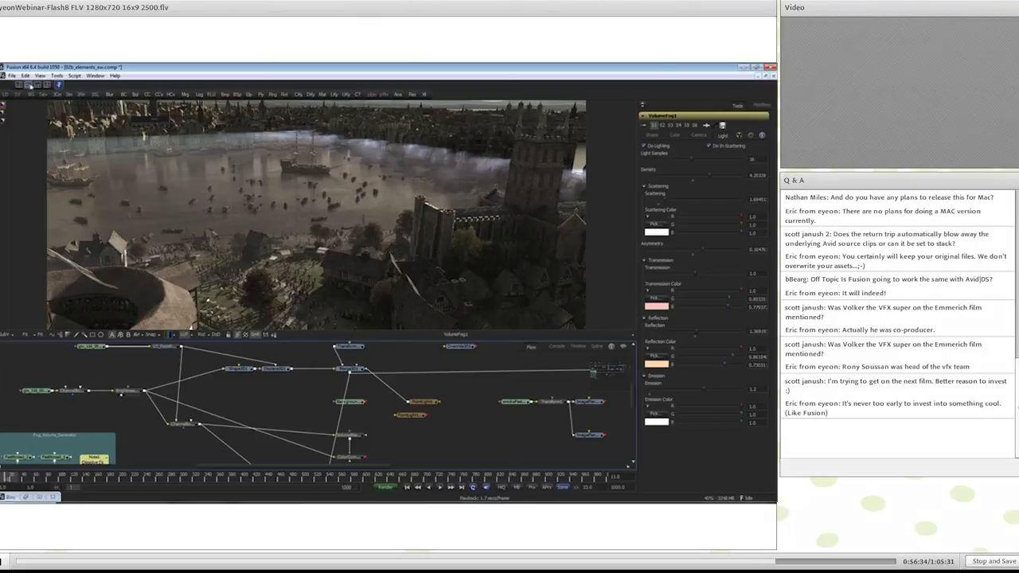
{"action": "left_click", "coordinate": [37, 85]}
{"action": "left_click_drag", "start_coordinate": [347, 371], "coordinate": [448, 229]}
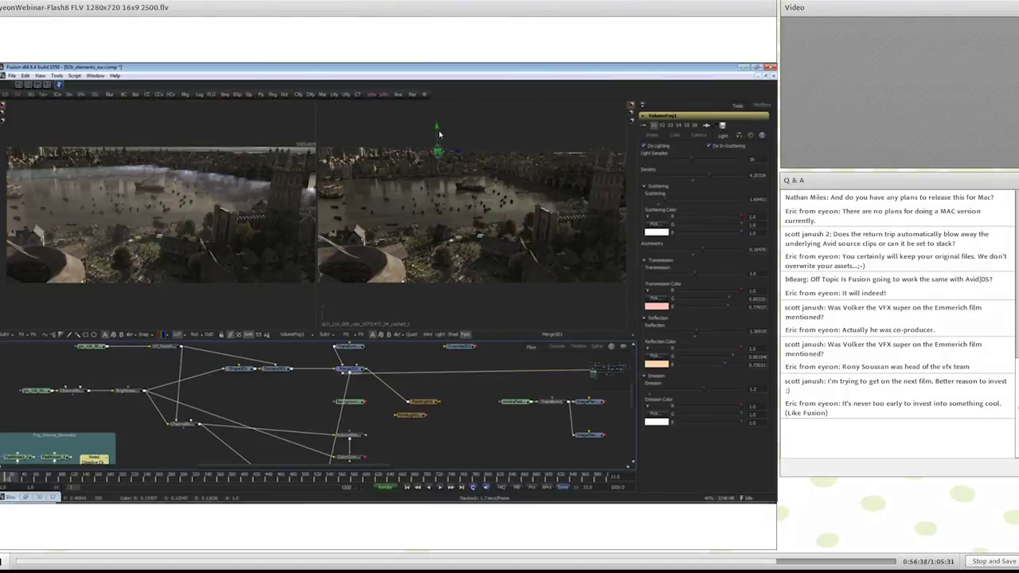
{"action": "left_click_drag", "start_coordinate": [436, 127], "coordinate": [479, 130]}
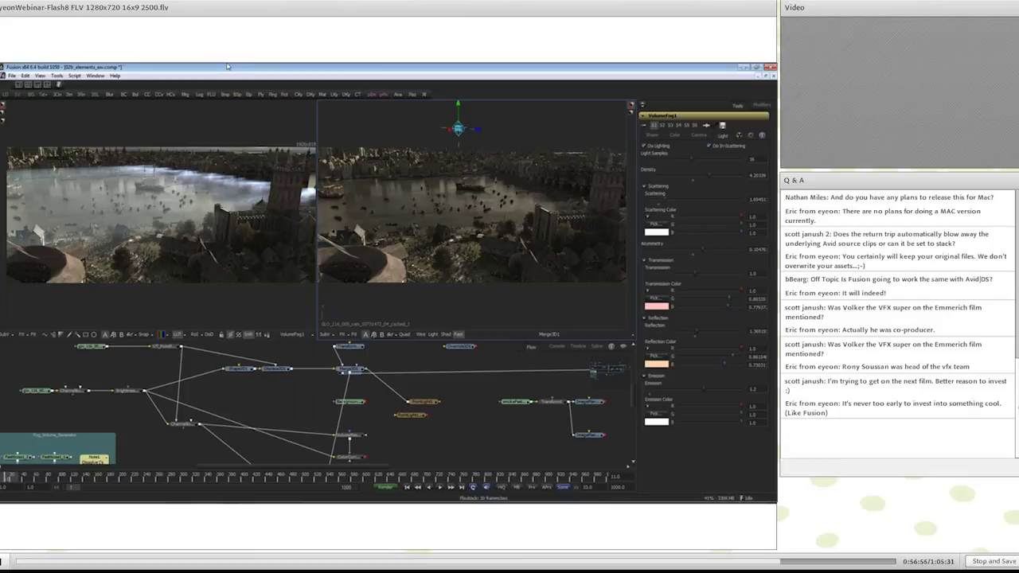
- Switch to the RainVanFog2 composition and play the rendered foggy street shot from the start
{"action": "left_click", "coordinate": [99, 76]}
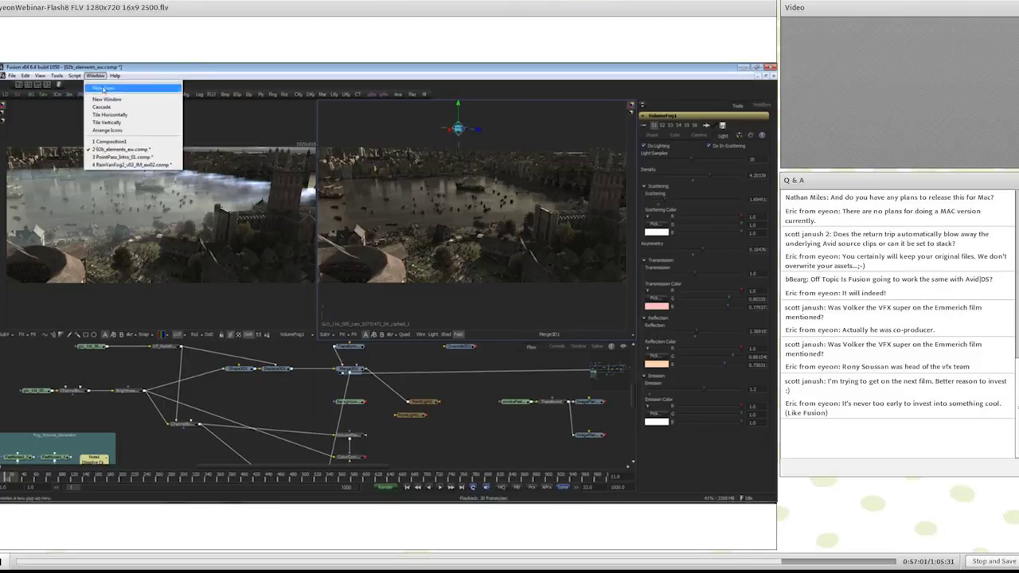
{"action": "left_click", "coordinate": [131, 164]}
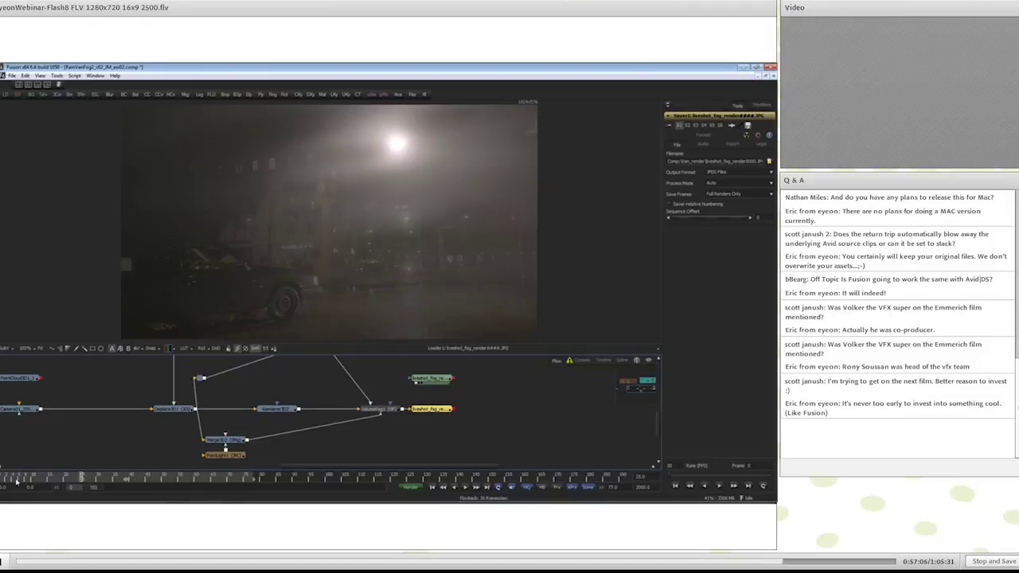
{"action": "left_click_drag", "start_coordinate": [16, 479], "coordinate": [1, 480]}
{"action": "key", "text": "space"}
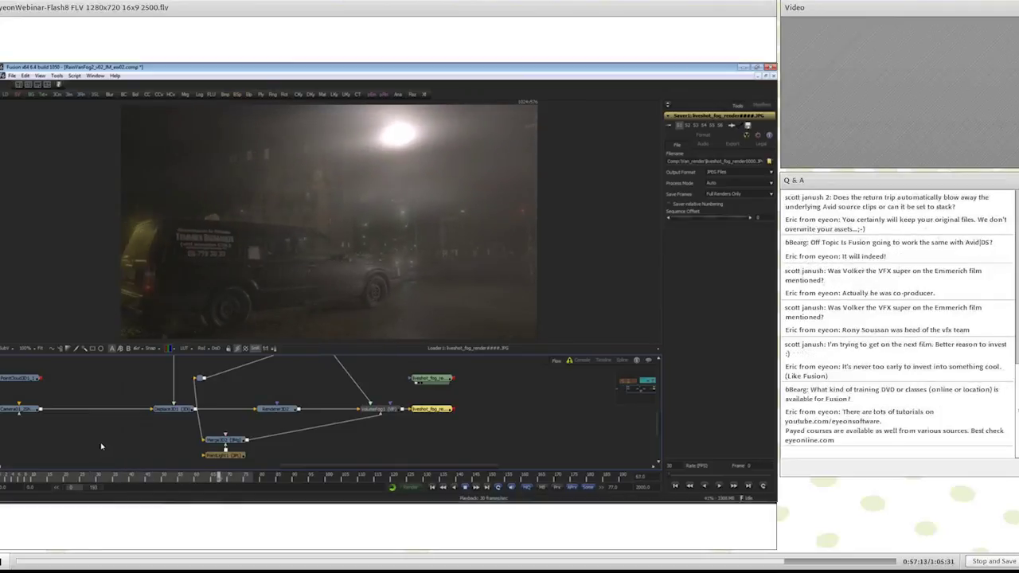
{"action": "key", "text": "space"}
- View the original street footage loader and play the clip without fog
{"action": "left_click_drag", "start_coordinate": [64, 438], "coordinate": [390, 450]}
{"action": "left_click_drag", "start_coordinate": [172, 418], "coordinate": [207, 266]}
{"action": "key", "text": "space"}
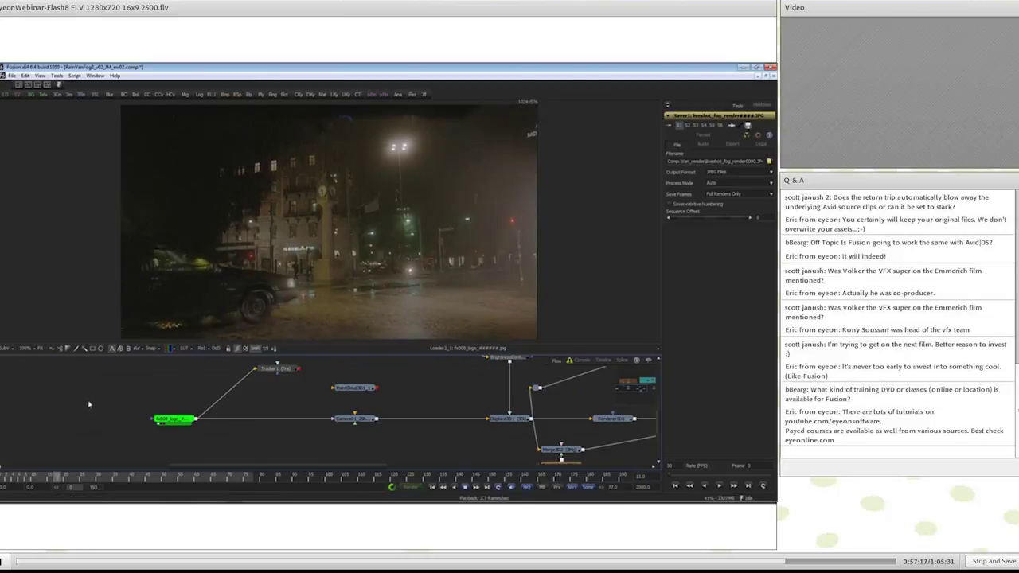
{"action": "left_click", "coordinate": [89, 405]}
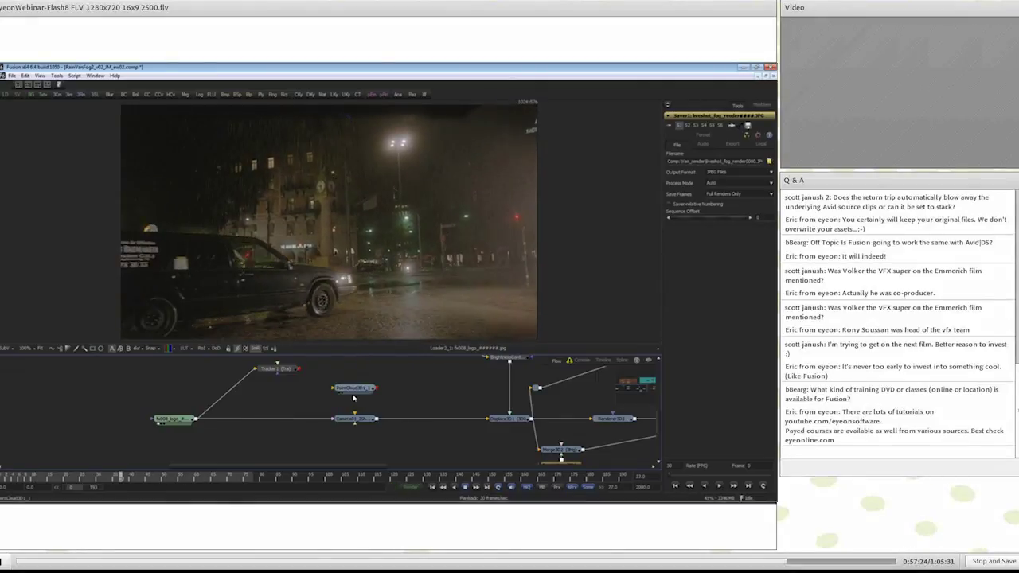
- View the tracked point cloud and the 3D camera with its image plane
{"action": "left_click_drag", "start_coordinate": [353, 390], "coordinate": [311, 240]}
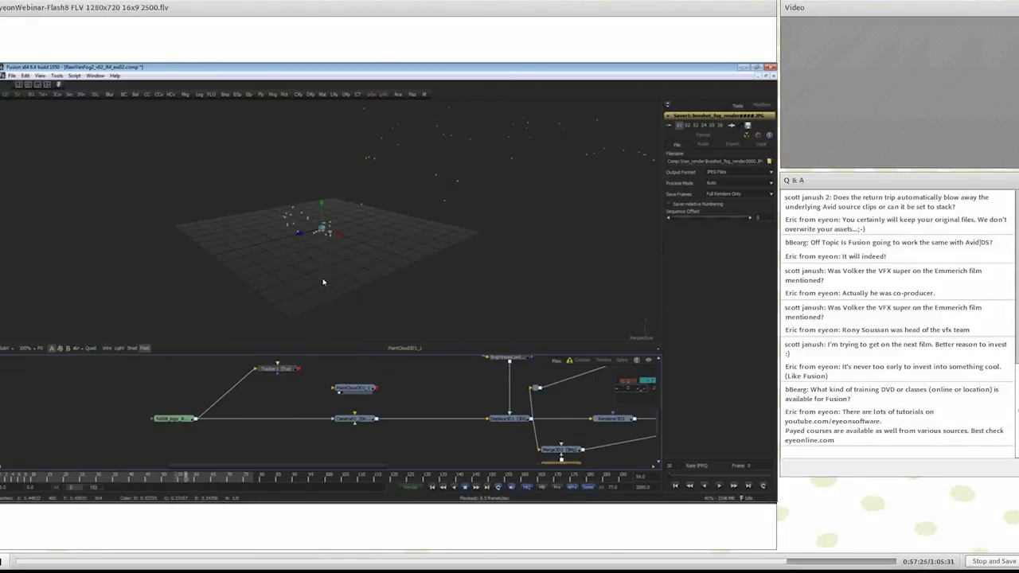
{"action": "left_click_drag", "start_coordinate": [360, 422], "coordinate": [262, 210]}
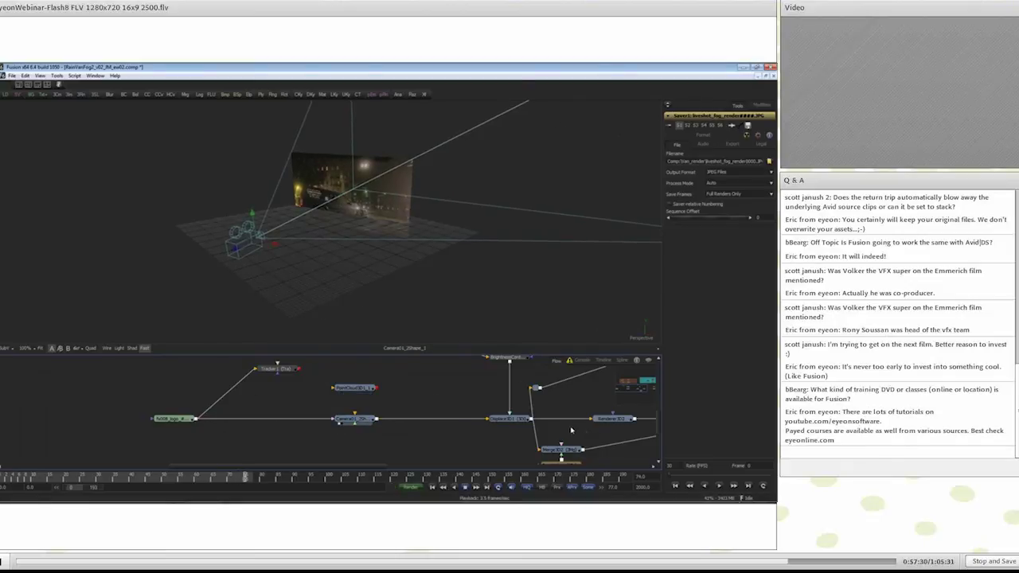
{"action": "left_click_drag", "start_coordinate": [557, 424], "coordinate": [311, 435]}
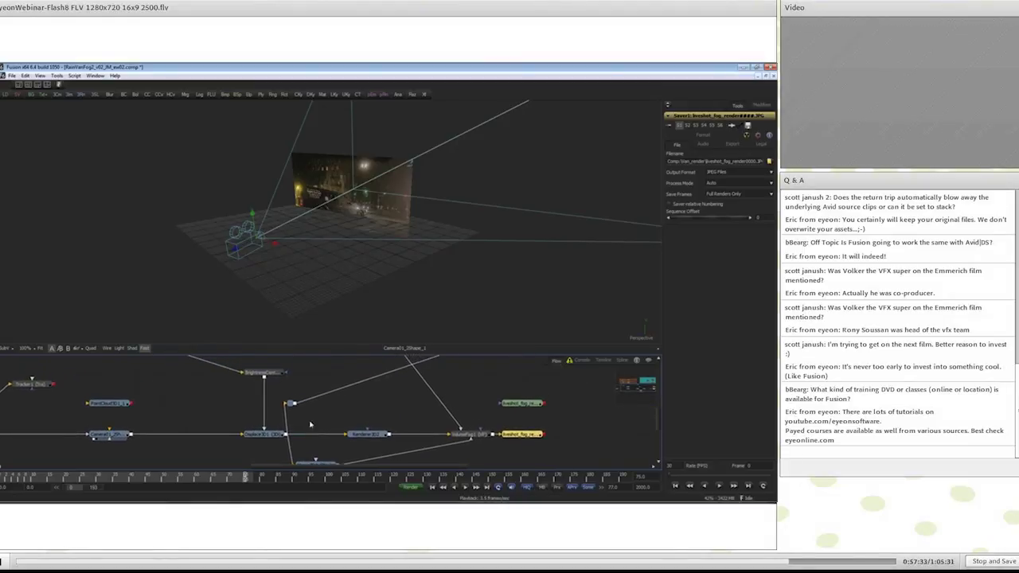
- View the final channel boolean of the depth matte setup and play back the van and street depth pass
{"action": "left_click_drag", "start_coordinate": [274, 399], "coordinate": [308, 453]}
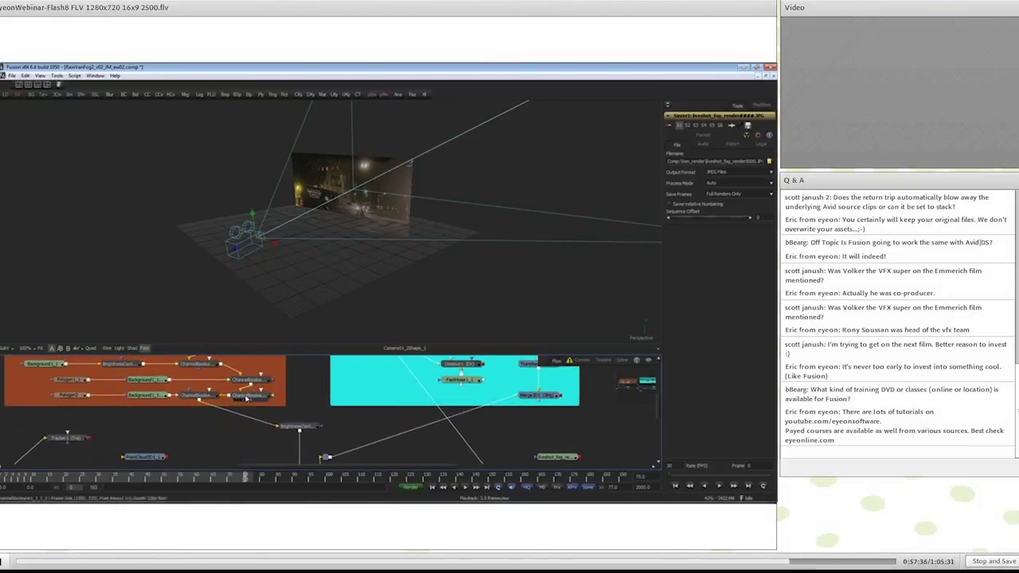
{"action": "left_click_drag", "start_coordinate": [254, 399], "coordinate": [291, 223]}
{"action": "key", "text": "space"}
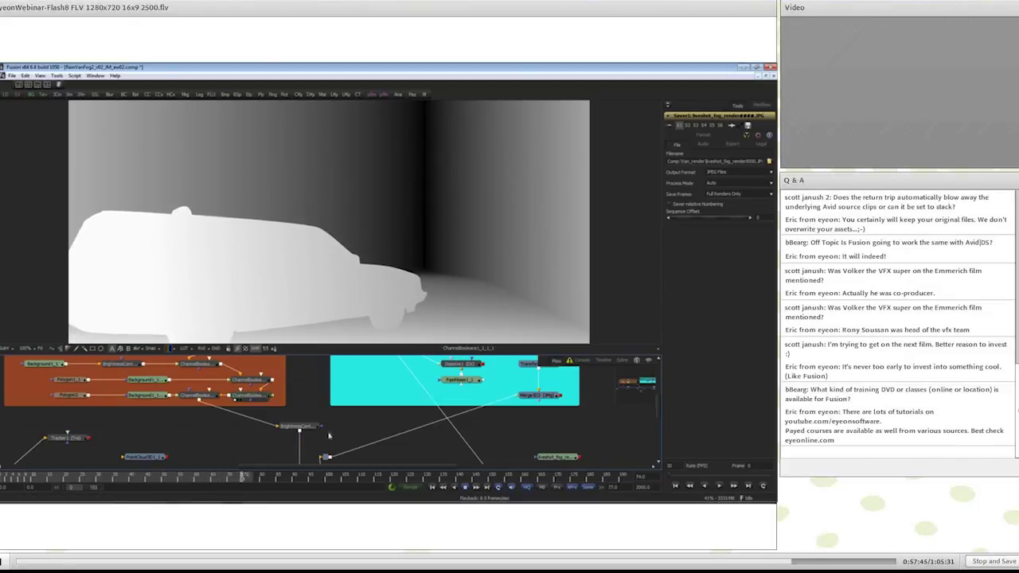
- Stop playback and view the Displace3D1 geometry of the street with its projection camera from another angle
{"action": "scroll", "coordinate": [340, 422], "scroll_direction": "down", "scroll_amount": 3}
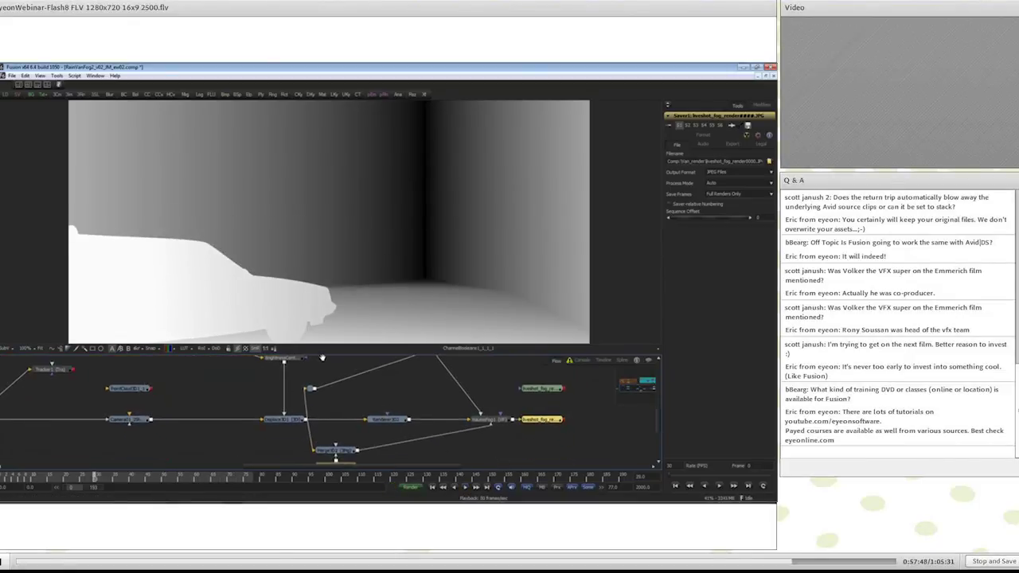
{"action": "left_click_drag", "start_coordinate": [289, 420], "coordinate": [289, 311]}
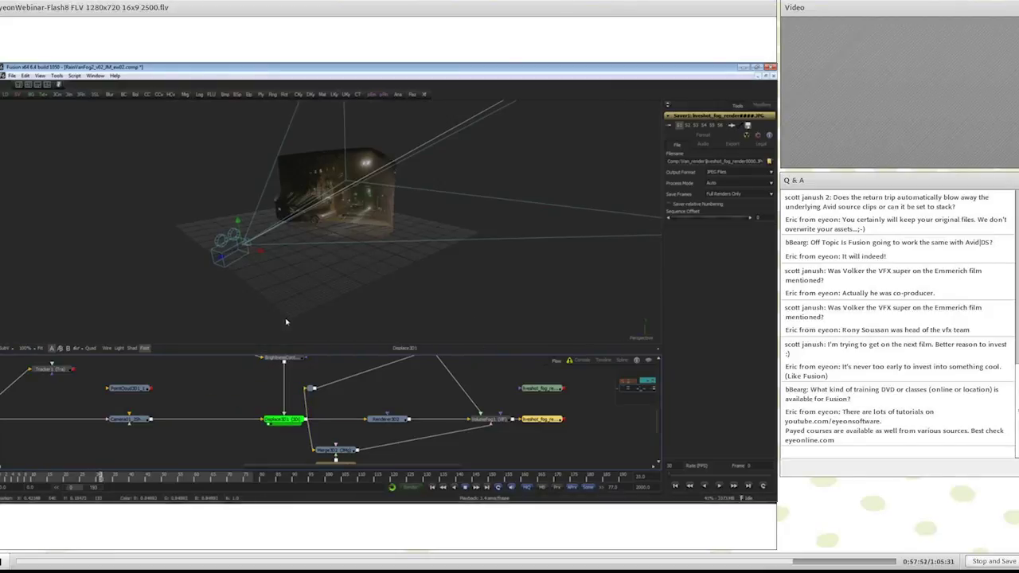
{"action": "left_click_drag", "start_coordinate": [325, 206], "coordinate": [360, 201]}
- View the VolumeFog1 result on the street shot and open its lighting and scattering settings
{"action": "left_click_drag", "start_coordinate": [489, 418], "coordinate": [369, 263]}
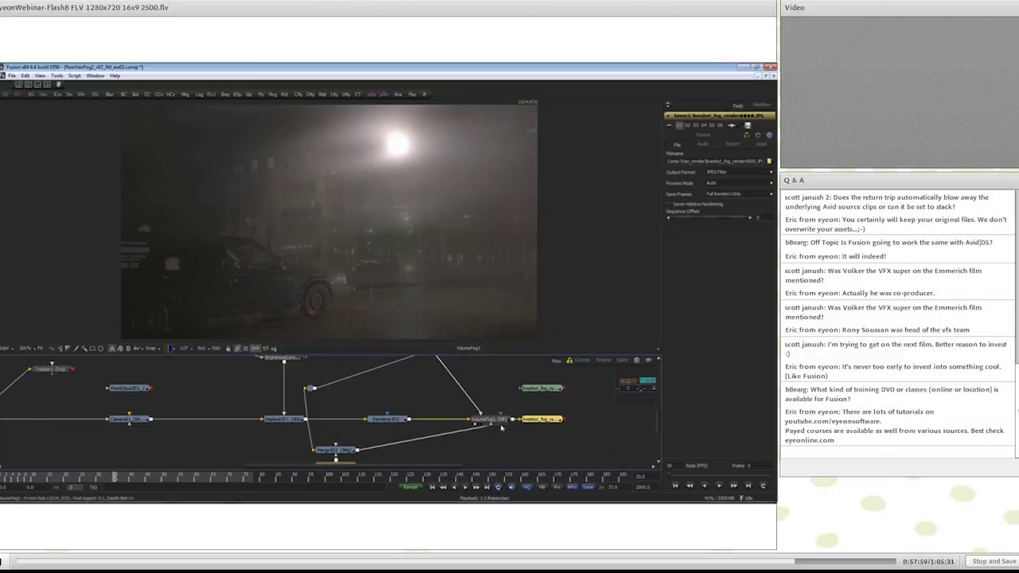
{"action": "left_click", "coordinate": [489, 420]}
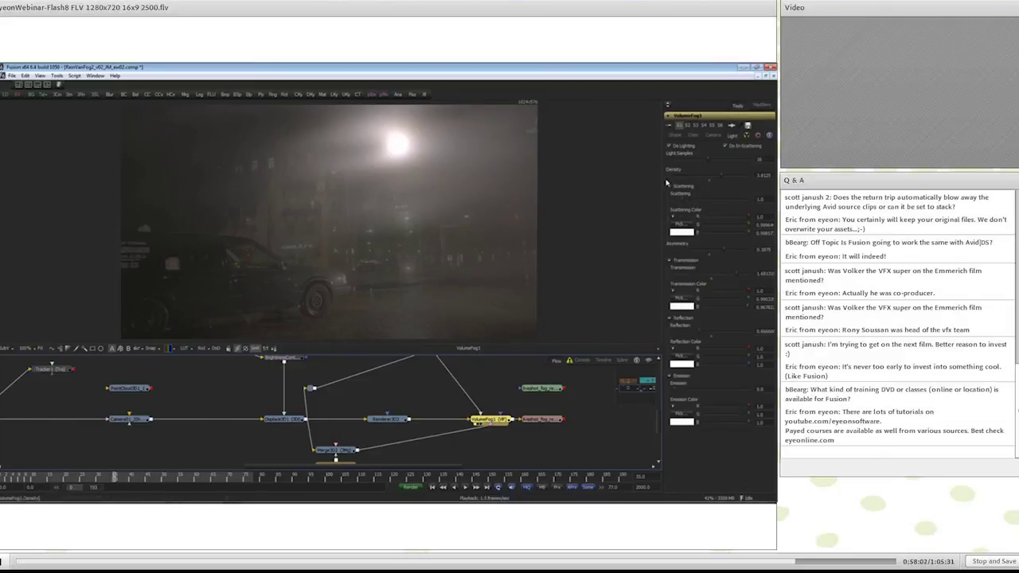
{"action": "scroll", "coordinate": [383, 445], "scroll_direction": "down", "scroll_amount": 1}
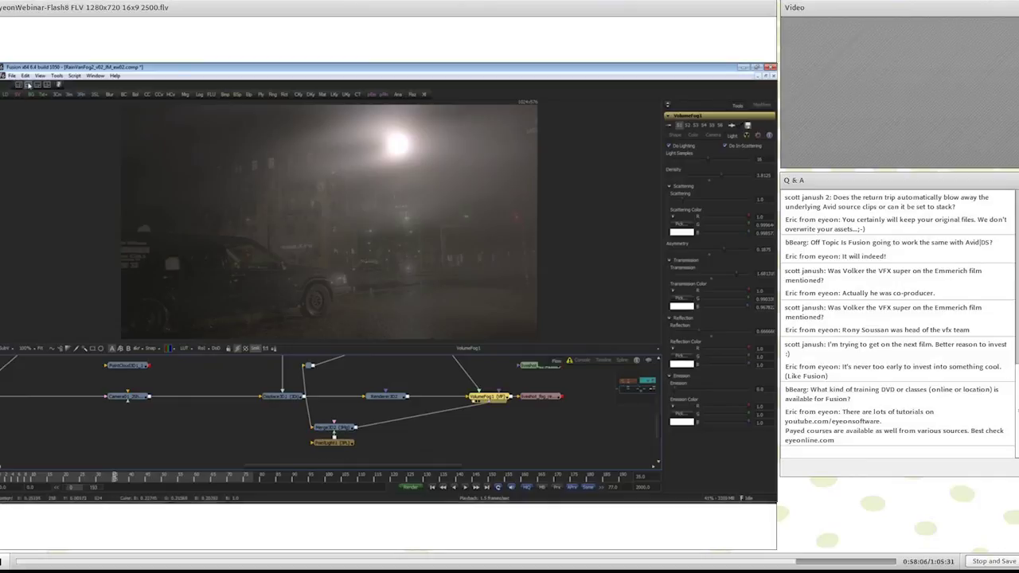
- Show the 3D merge feeding VolumeFog1 in a second view beside the fog, and move the point light slightly downward
{"action": "left_click", "coordinate": [28, 84]}
{"action": "left_click_drag", "start_coordinate": [338, 429], "coordinate": [502, 244]}
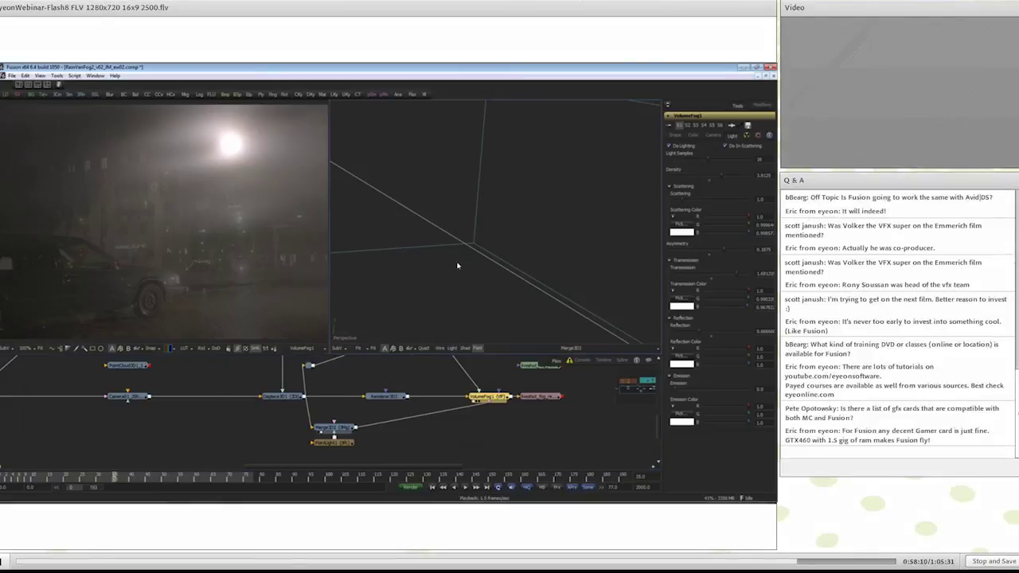
{"action": "key", "text": "f"}
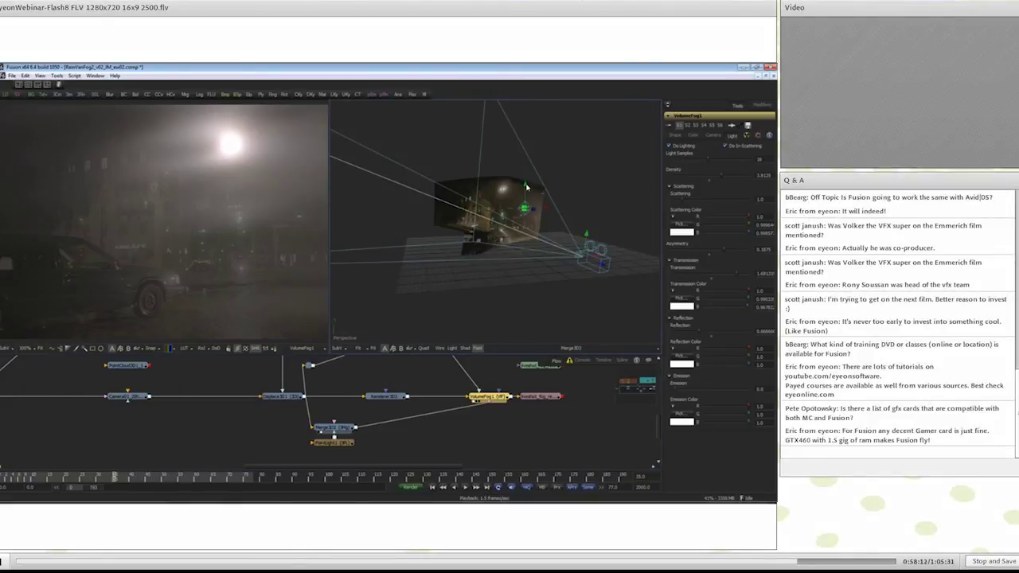
{"action": "mouse_move", "coordinate": [523, 180]}
{"action": "left_mouse_down"}
{"action": "mouse_move", "coordinate": [523, 192]}
{"action": "mouse_move", "coordinate": [514, 187]}
{"action": "left_mouse_up"}
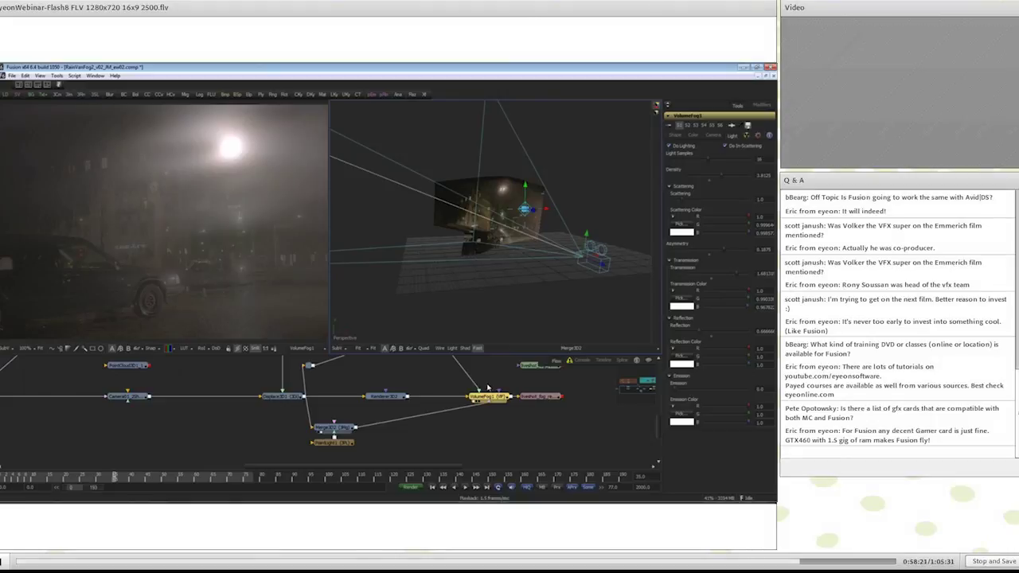
- View the 3D merge of the duplicated fog image planes in a single view and inspect the volume from another angle
{"action": "key", "text": "F4"}
{"action": "left_click_drag", "start_coordinate": [448, 398], "coordinate": [386, 466]}
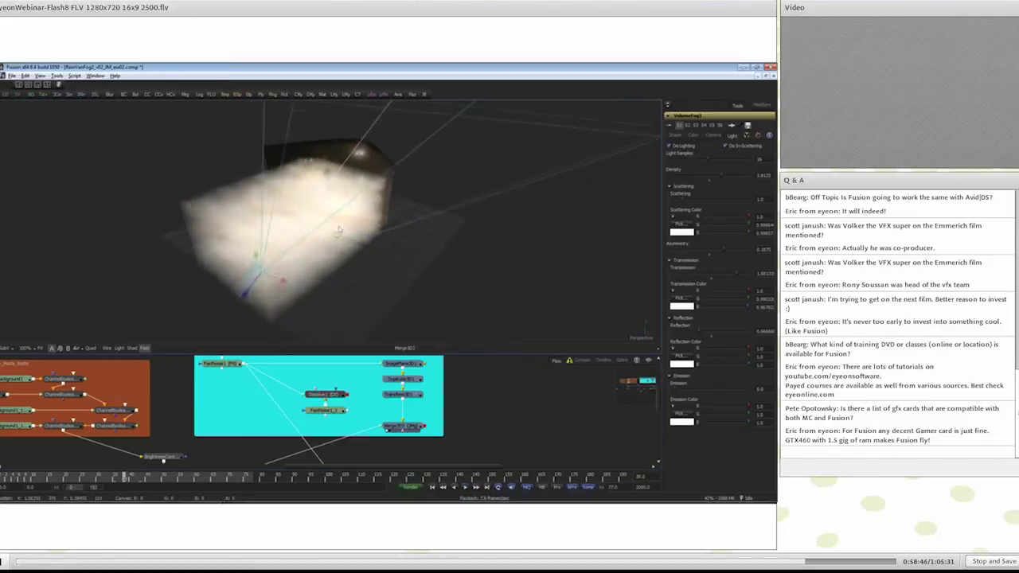
{"action": "left_click_drag", "start_coordinate": [338, 226], "coordinate": [387, 227]}
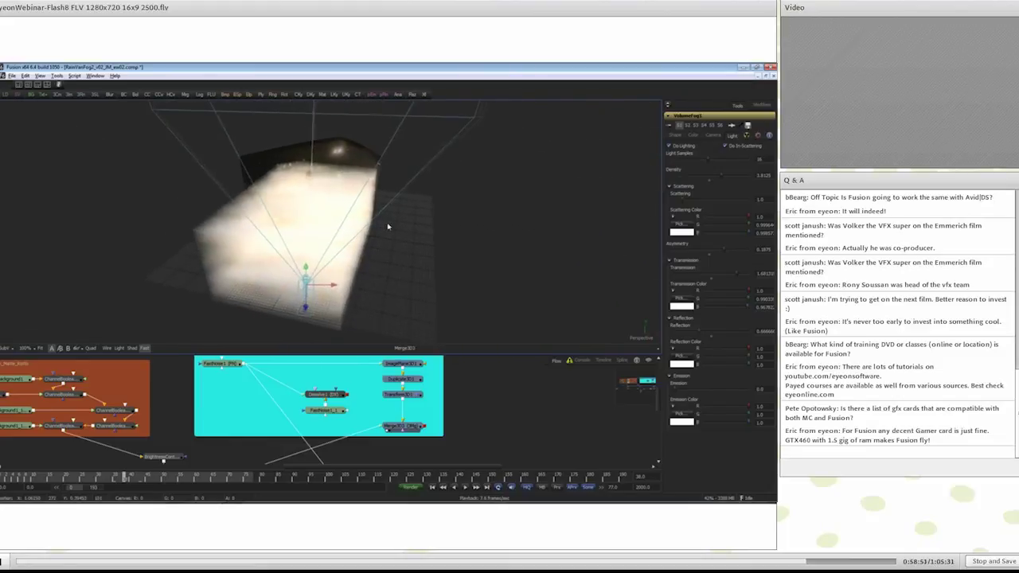